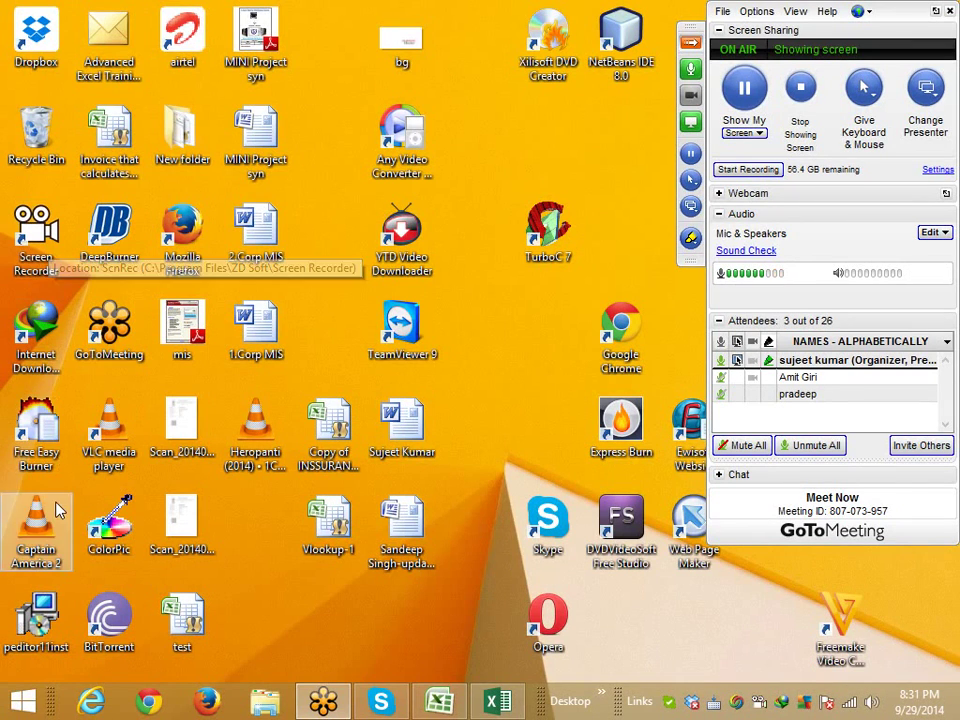
- Bring up Book2's Sheet3 in Excel and launch the Visual Basic editor from the Developer tab
{"action": "left_click", "coordinate": [446, 703]}
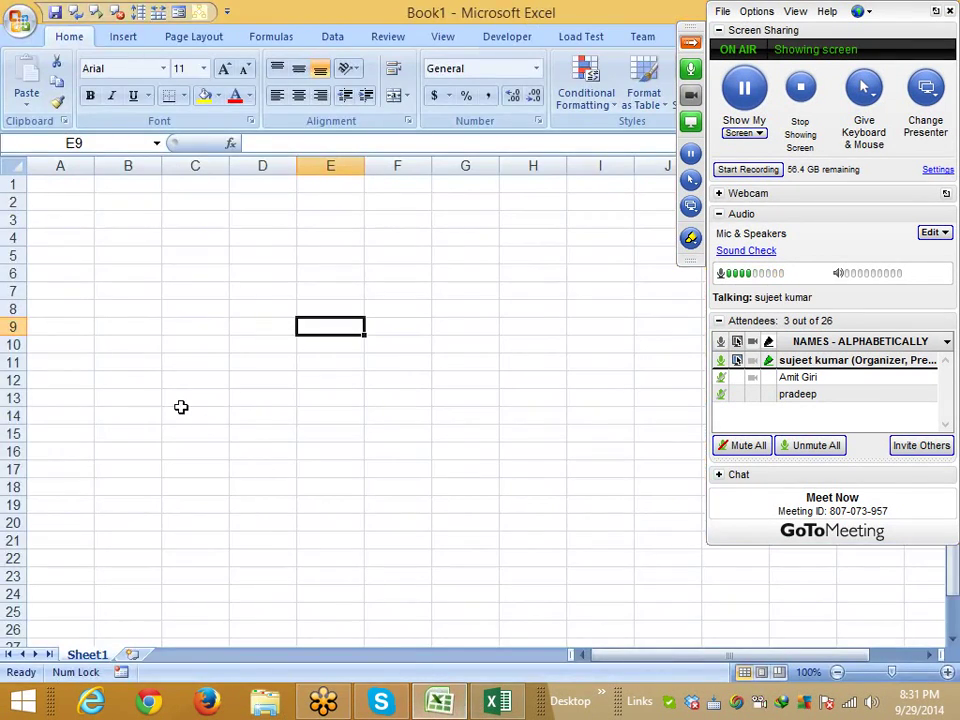
{"action": "left_click", "coordinate": [492, 704]}
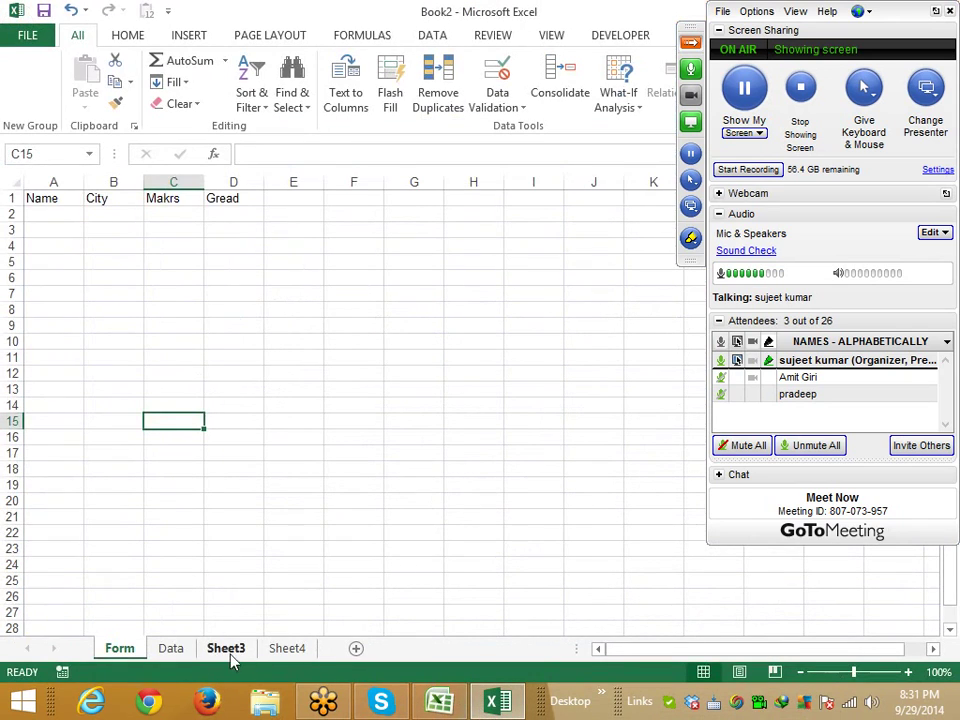
{"action": "left_click", "coordinate": [228, 650]}
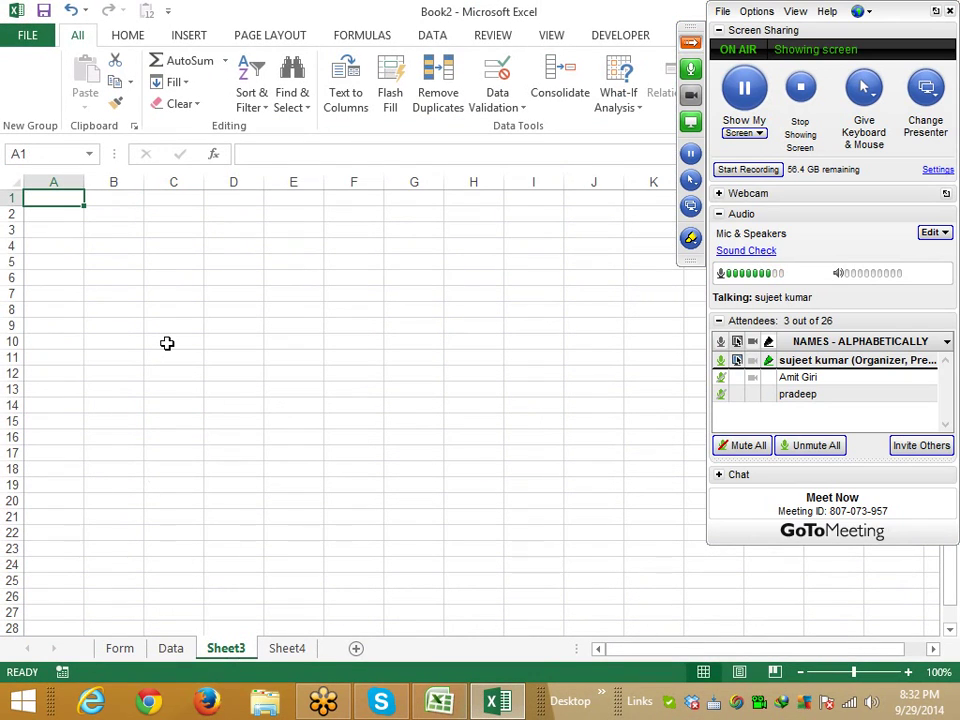
{"action": "left_click", "coordinate": [616, 38]}
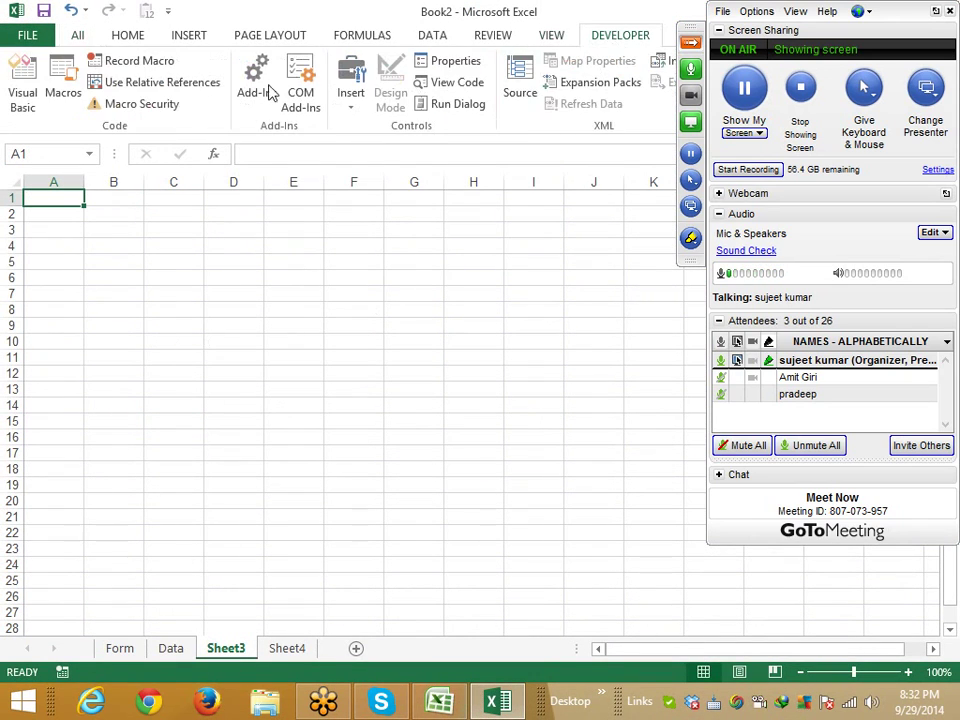
{"action": "left_click", "coordinate": [22, 92]}
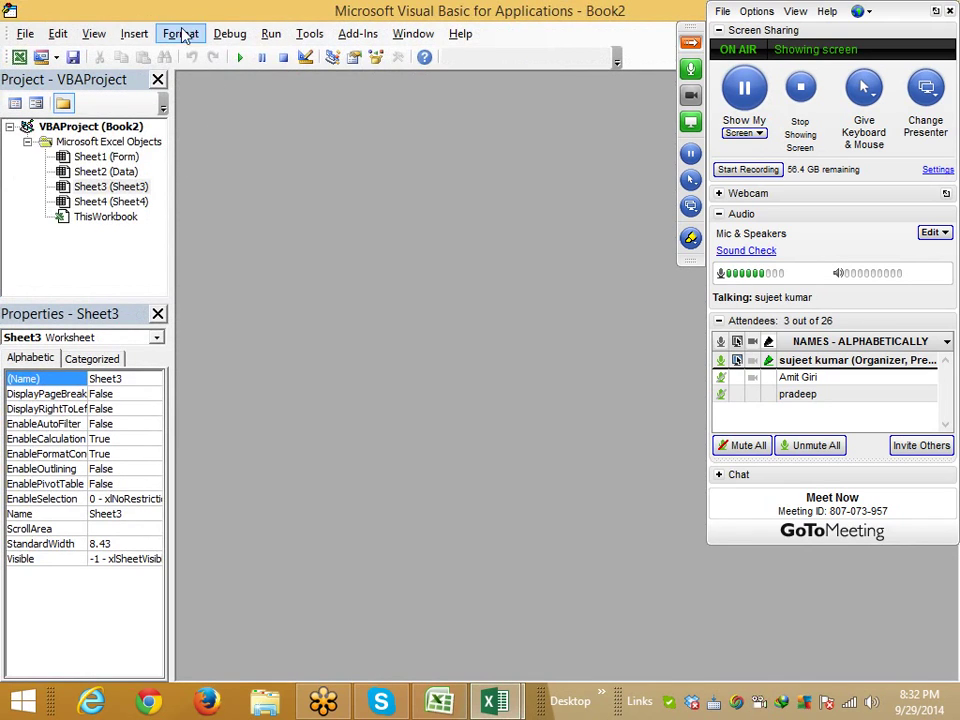
{"action": "left_click", "coordinate": [143, 35]}
- Insert Module1 and write the header Sub rr()
{"action": "left_click", "coordinate": [152, 97]}
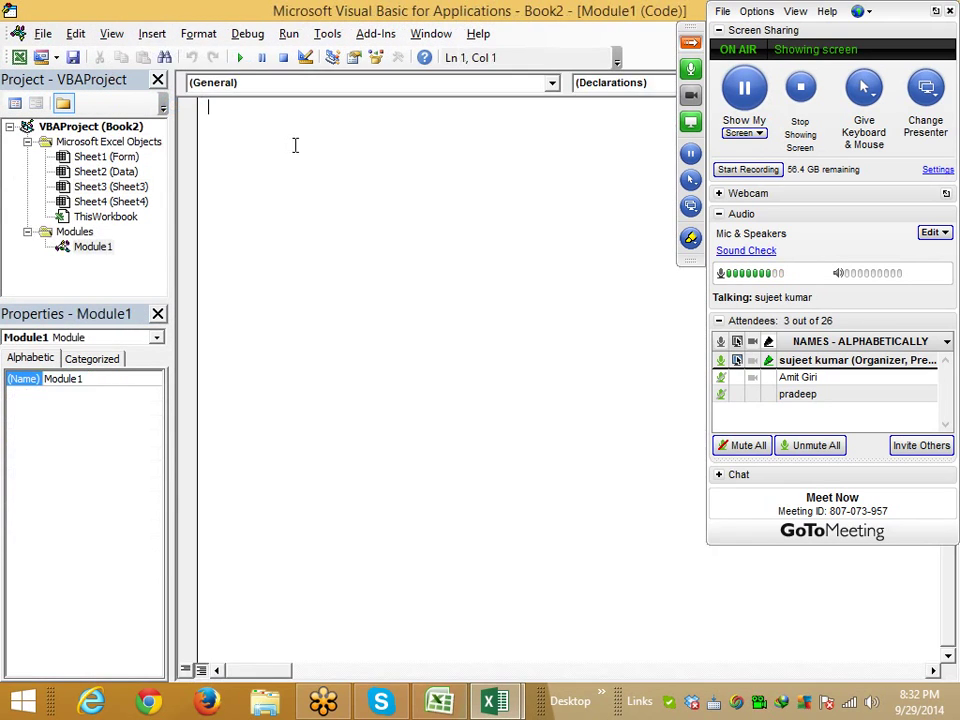
{"action": "type", "text": "sub r"}
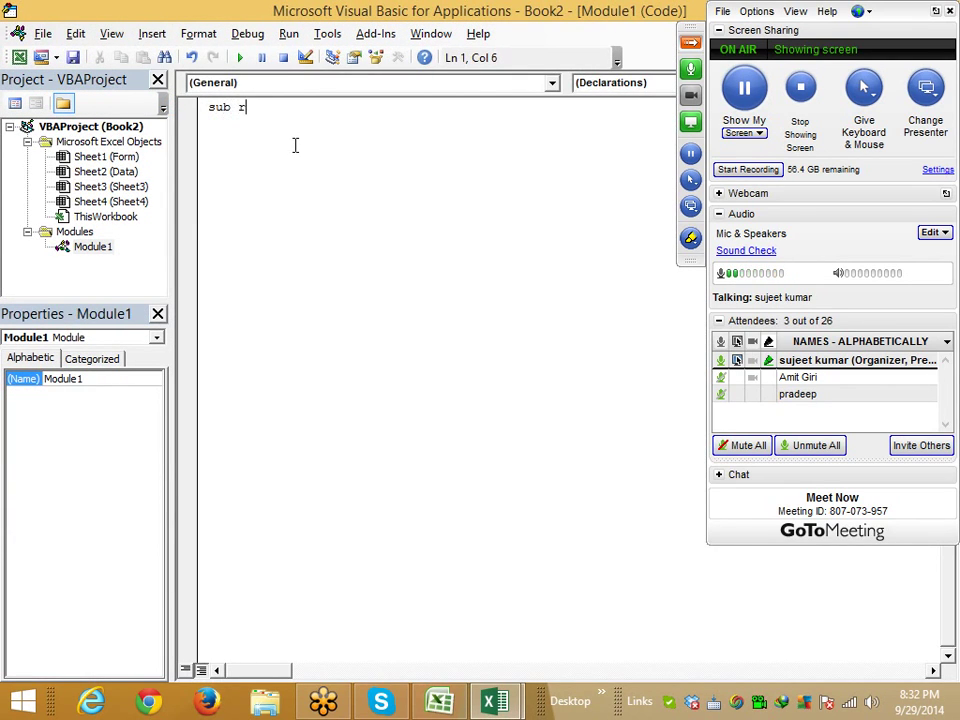
{"action": "type", "text": "r("}
{"action": "key", "text": "Return"}
{"action": "key", "text": "alt+F11"}
{"action": "key", "text": "Return"}
{"action": "key", "text": "Up"}
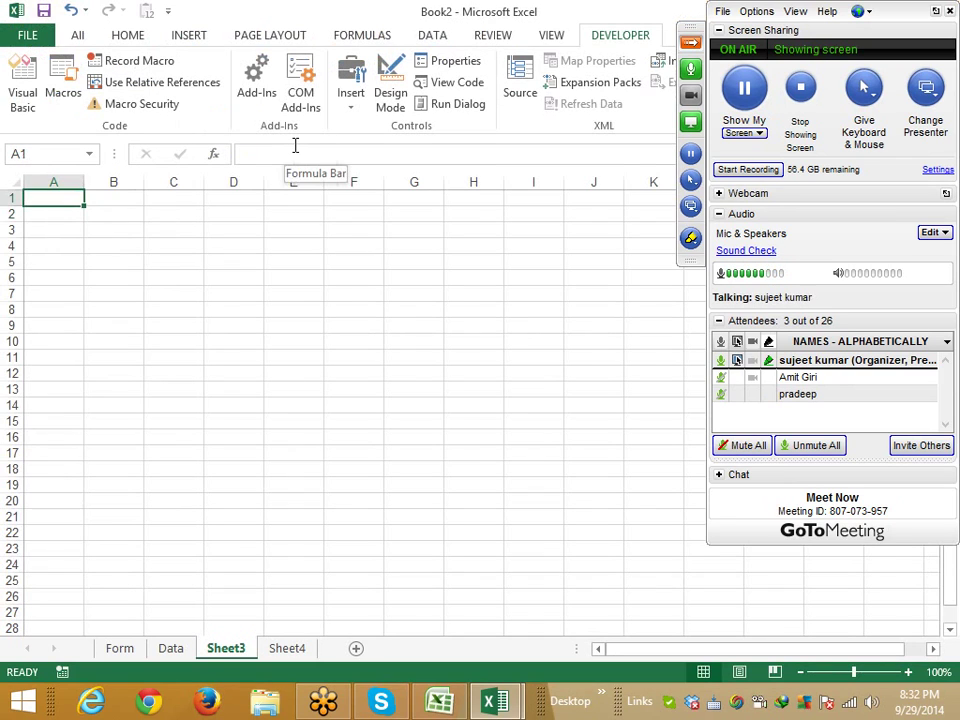
{"action": "key", "text": "alt+F11"}
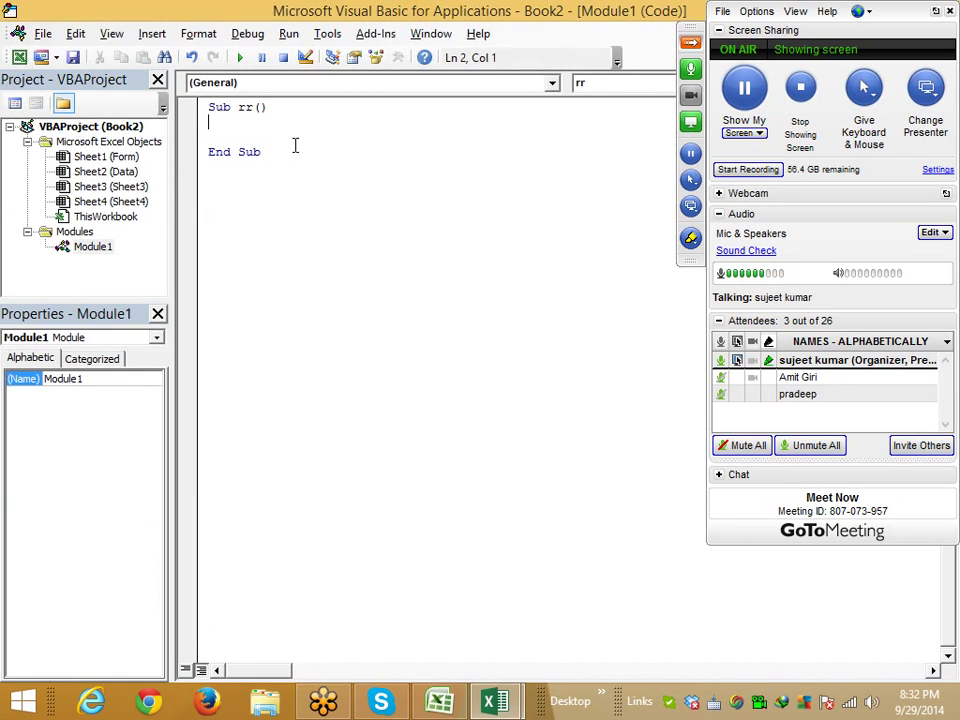
- Inside rr, add the line Range("A1").Value = "Name", fixing typos along the way
{"action": "type", "text": "range"}
{"action": "type", "text": "(\"A"}
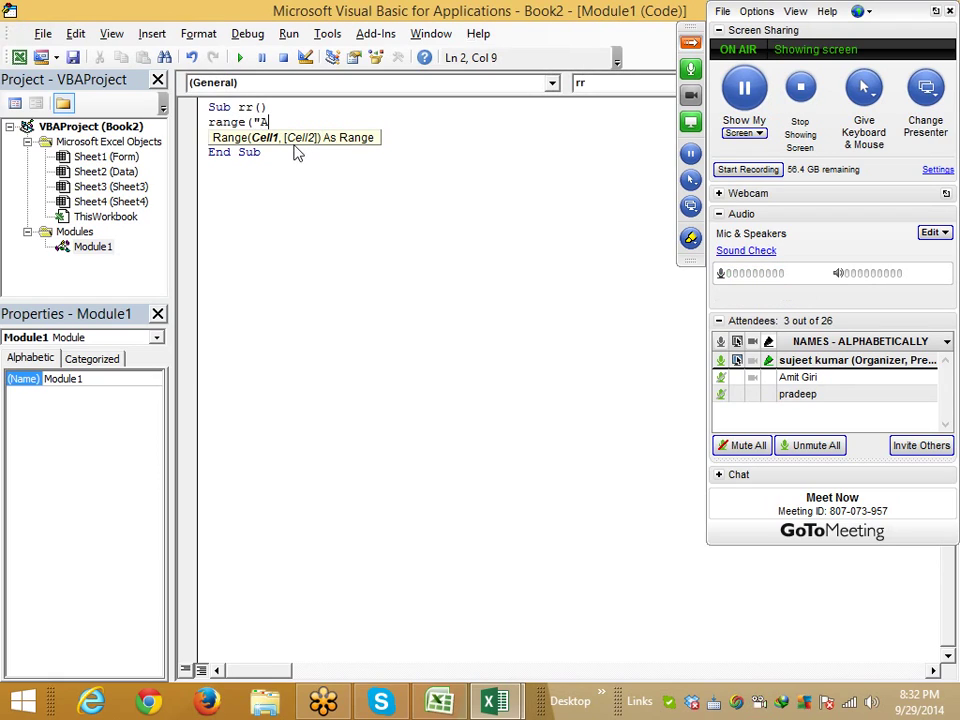
{"action": "type", "text": "1"}
{"action": "key", "text": "BackSpace"}
{"action": "type", "text": "1\""}
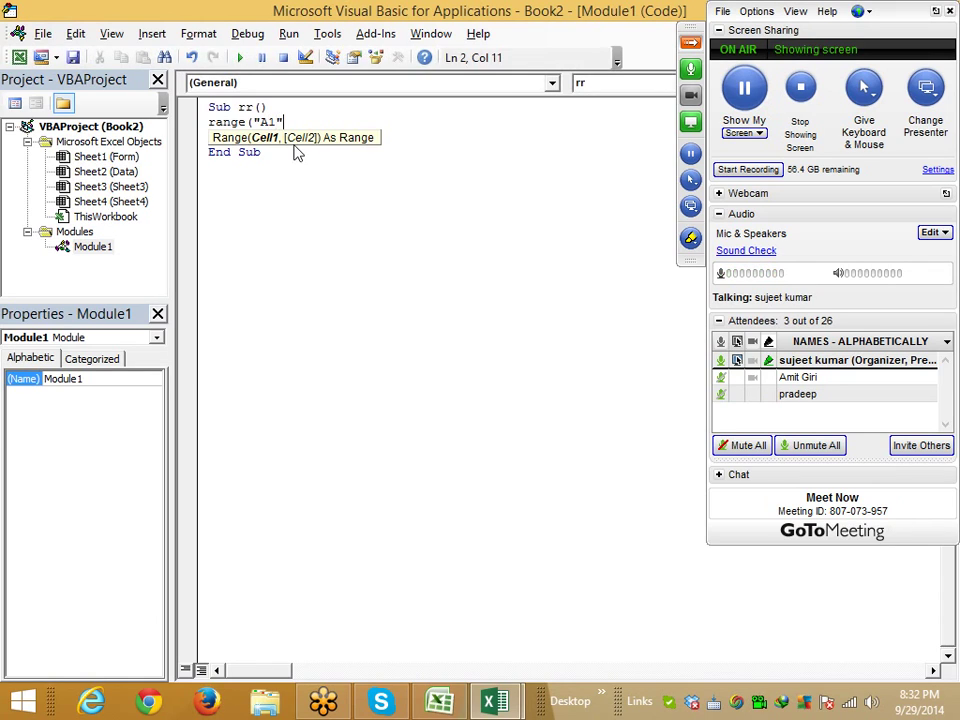
{"action": "type", "text": ").v"}
{"action": "double_click", "coordinate": [297, 153]}
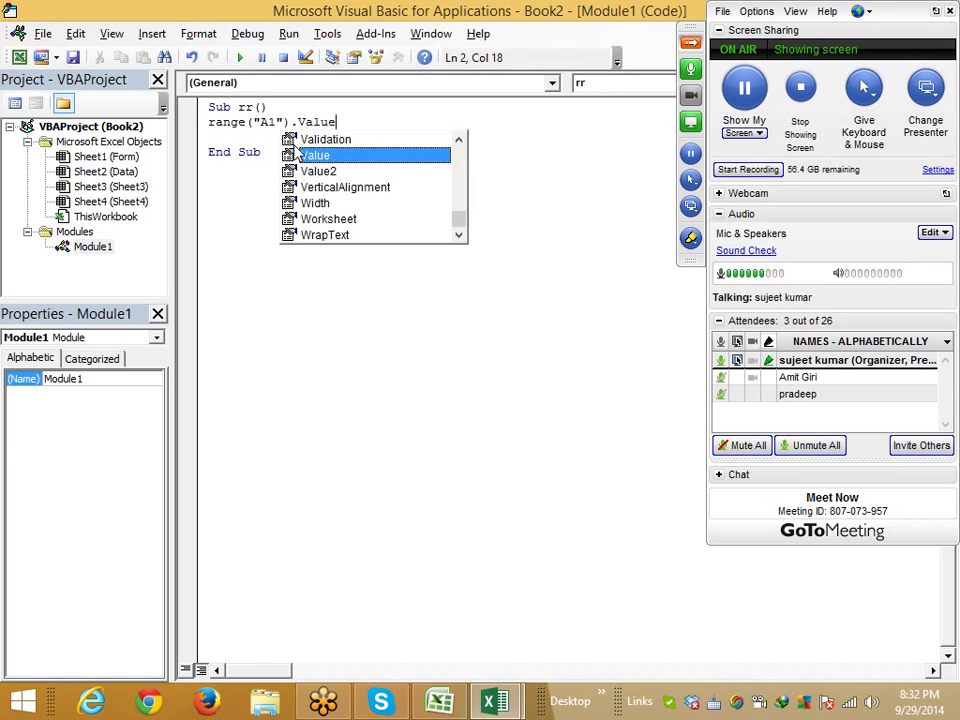
{"action": "type", "text": "=\"N"}
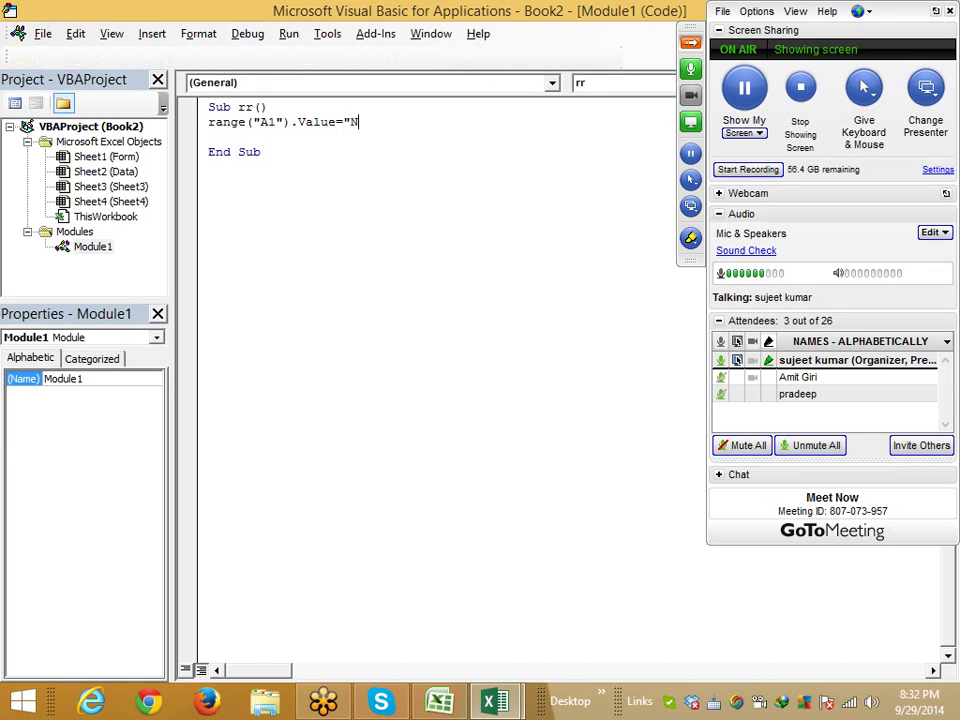
{"action": "type", "text": "mae"}
{"action": "key", "text": "BackSpace"}
{"action": "key", "text": "BackSpace"}
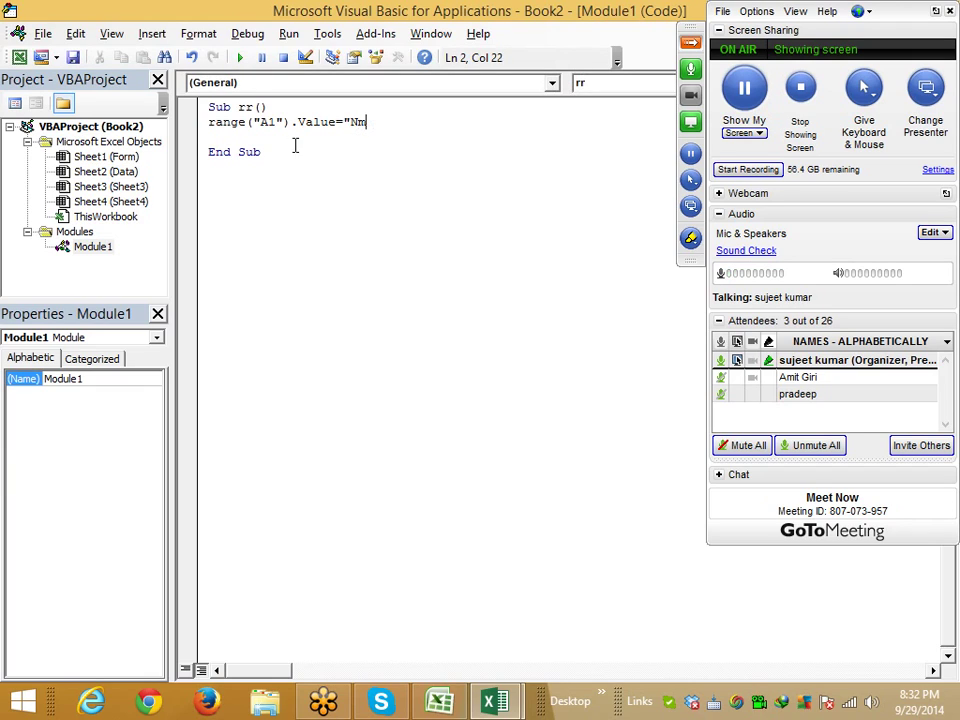
{"action": "key", "text": "BackSpace"}
{"action": "type", "text": "ame"}
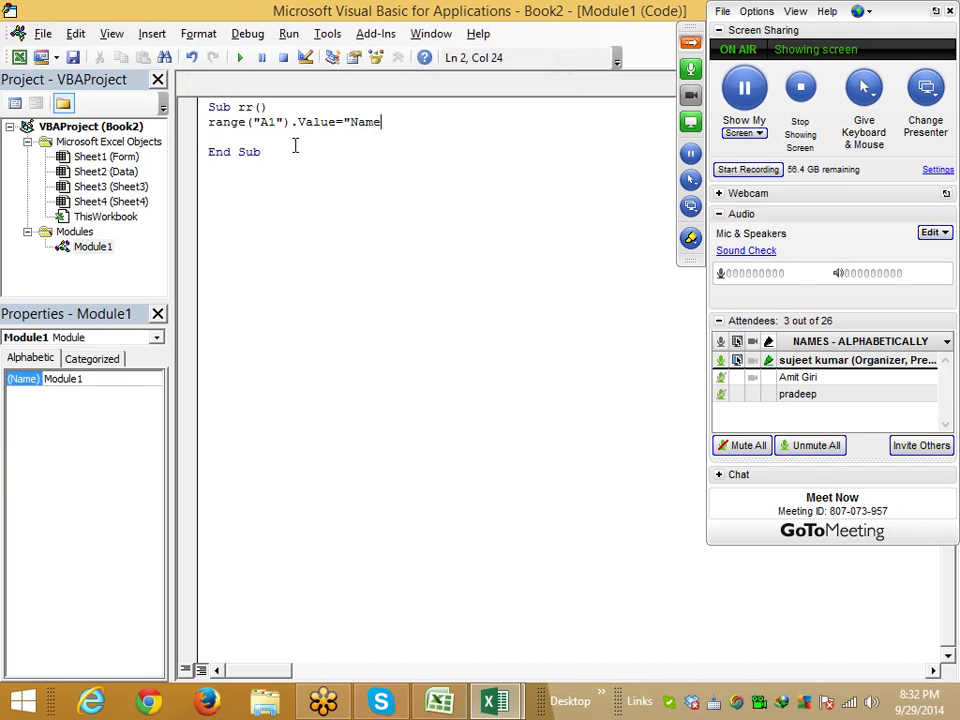
{"action": "key", "text": "Return"}
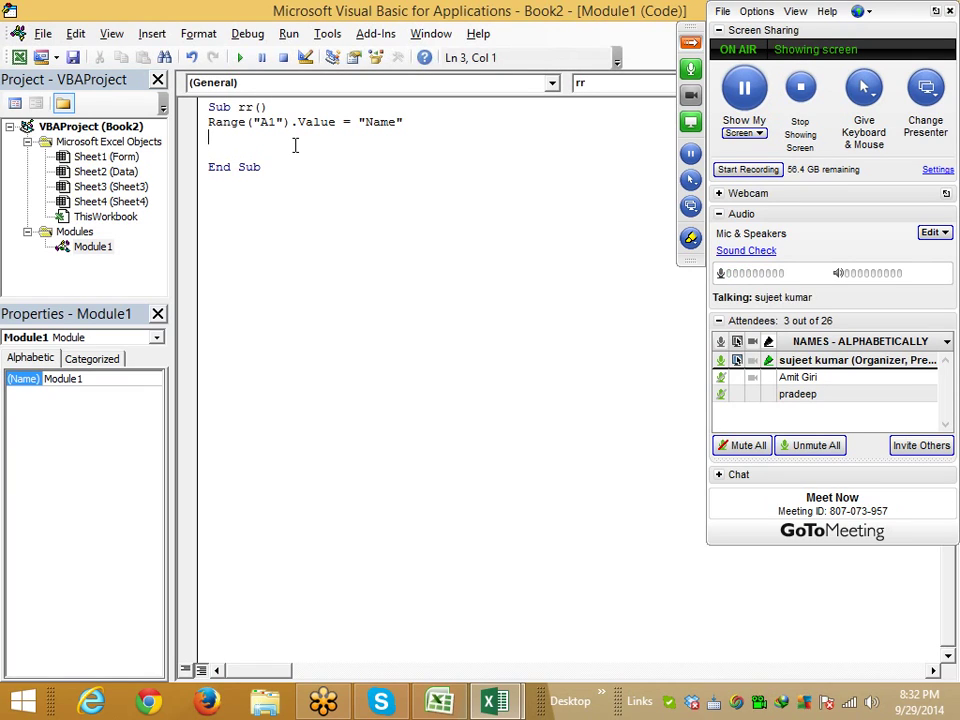
{"action": "key", "text": "Return"}
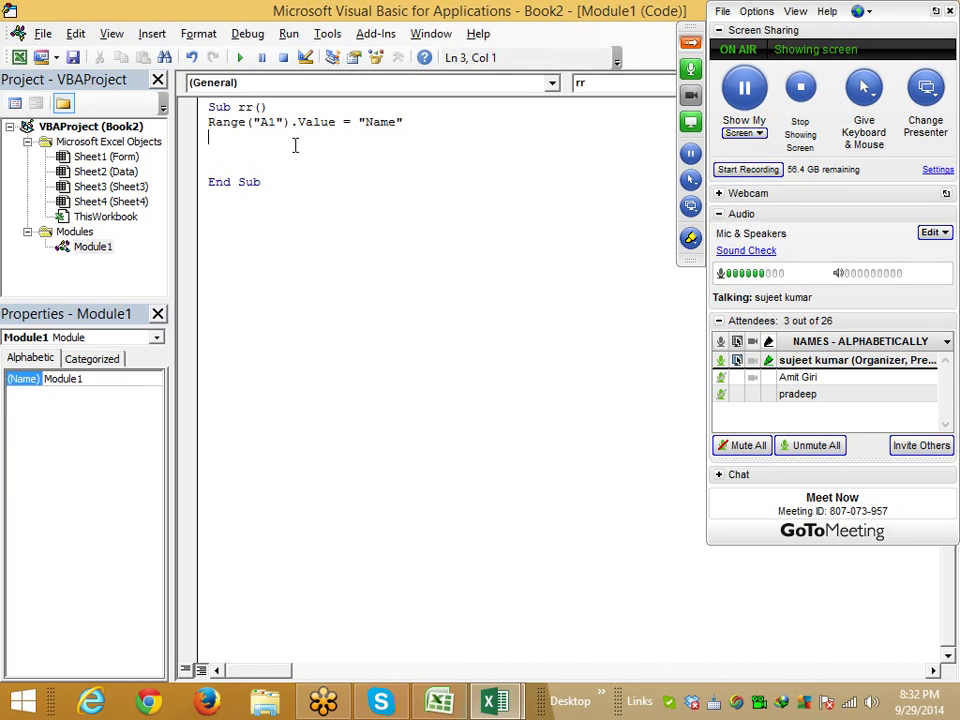
- Add lines Range("B1").Formula = "City" and Range("C1") = "Marks" to rr
{"action": "type", "text": "range"}
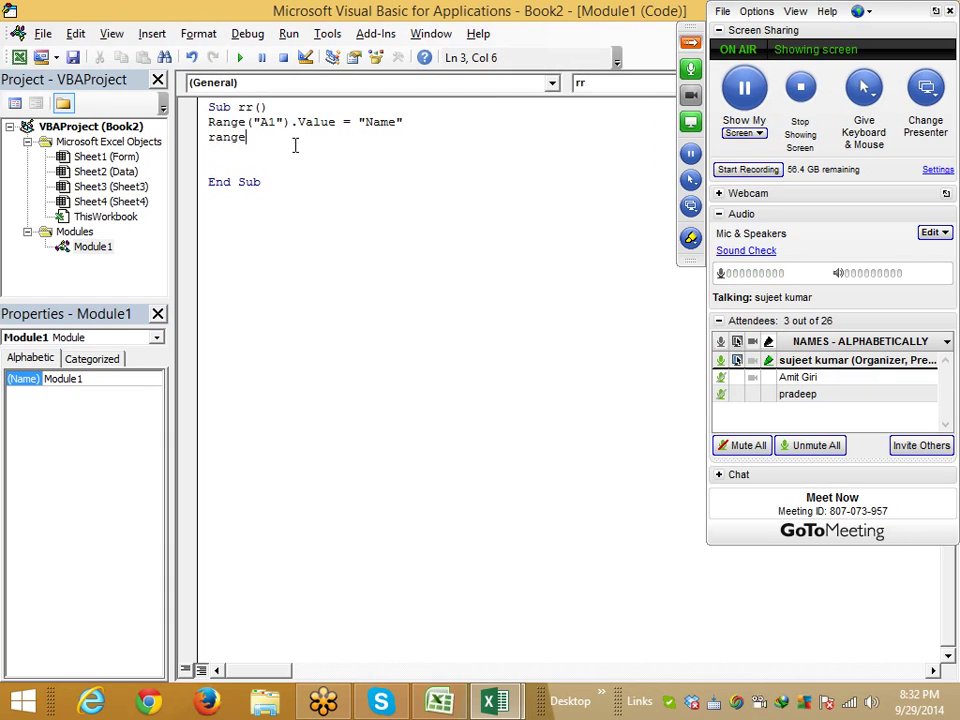
{"action": "type", "text": "(\"B"}
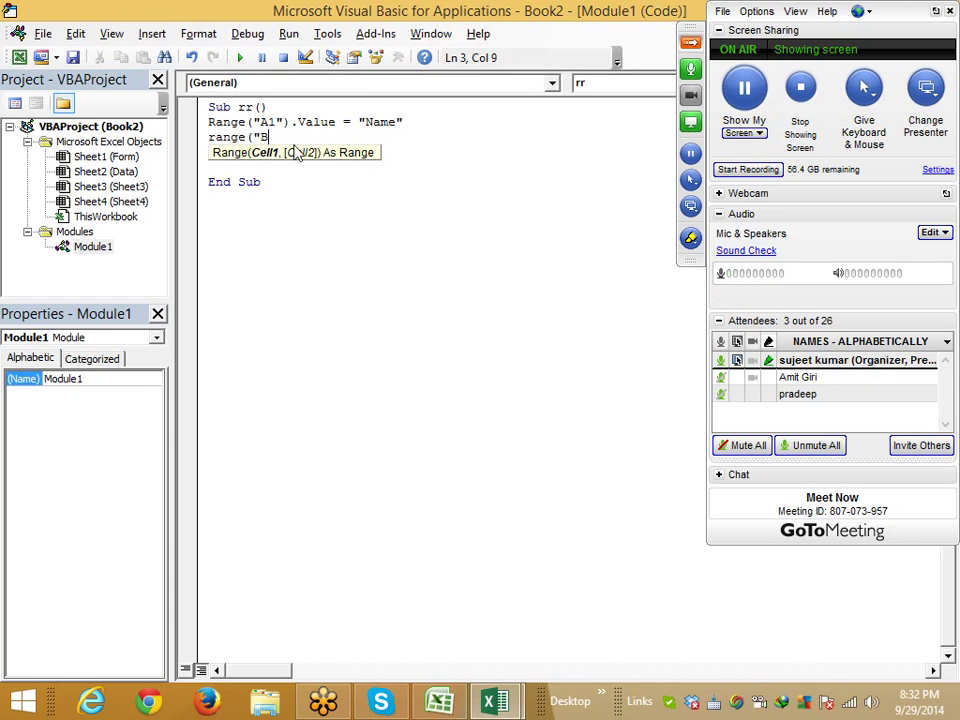
{"action": "type", "text": "2"}
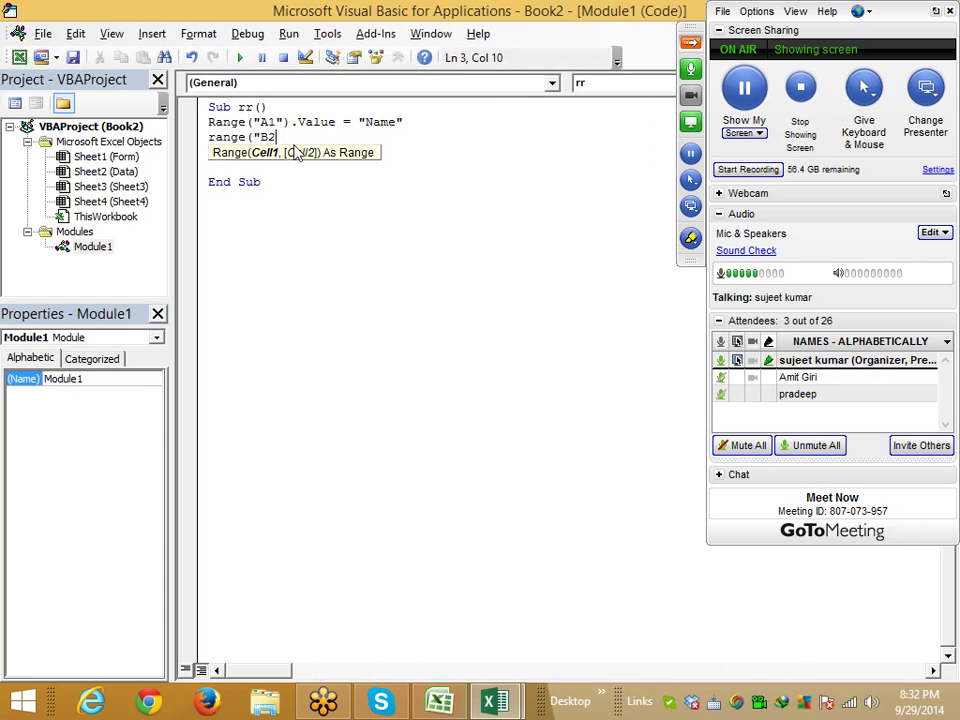
{"action": "key", "text": "BackSpace"}
{"action": "type", "text": "1\""}
{"action": "type", "text": ")."}
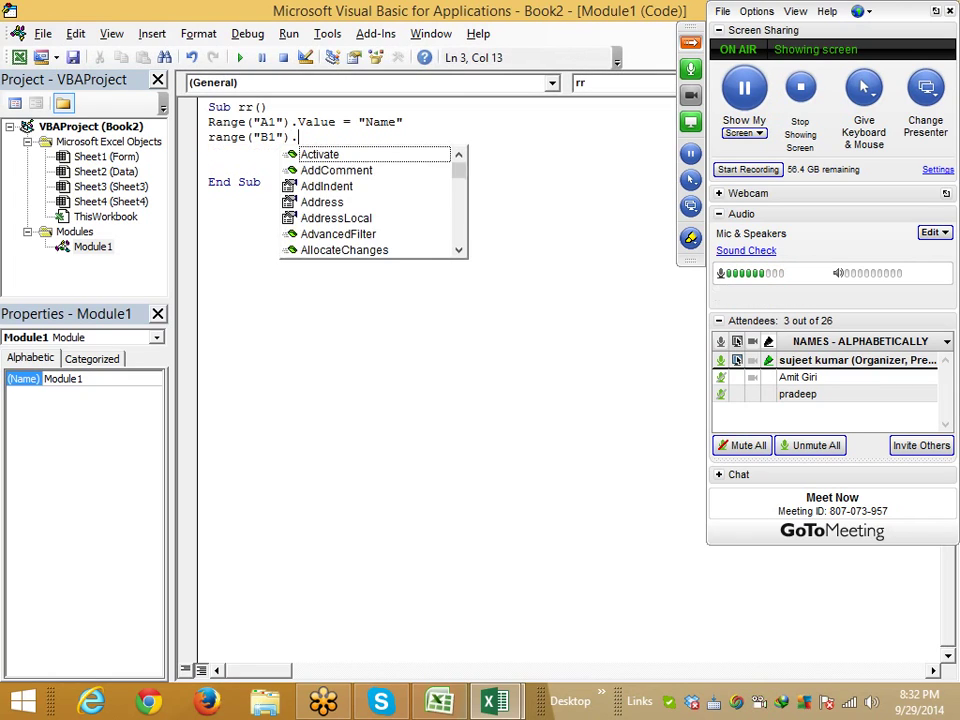
{"action": "type", "text": "fo"}
{"action": "key", "text": "Down"}
{"action": "key", "text": "Down"}
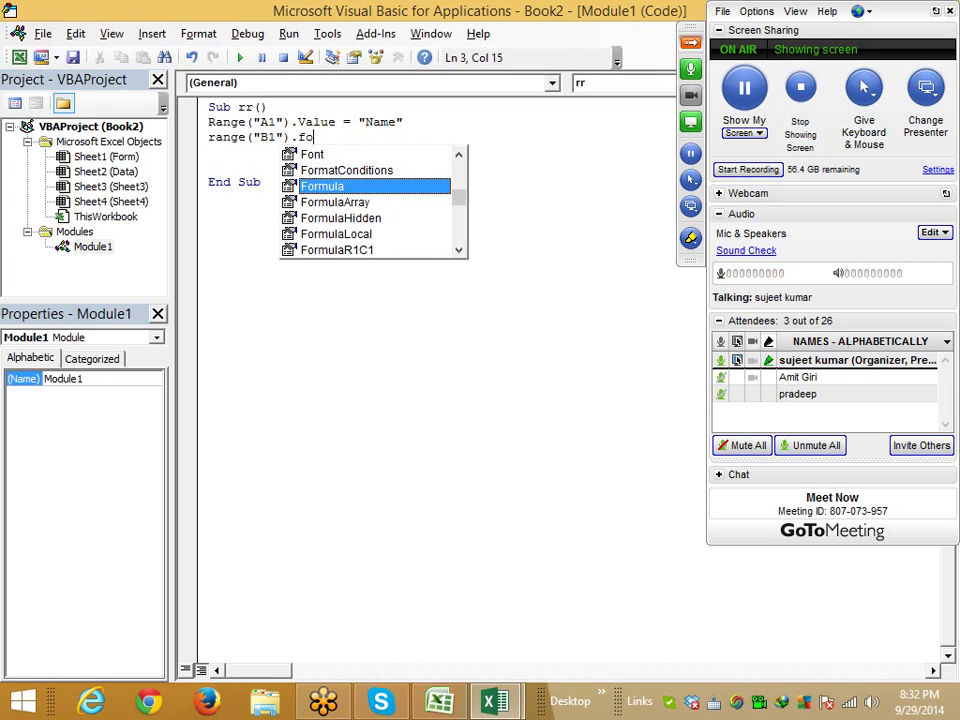
{"action": "key", "text": "Tab"}
{"action": "type", "text": "=\""}
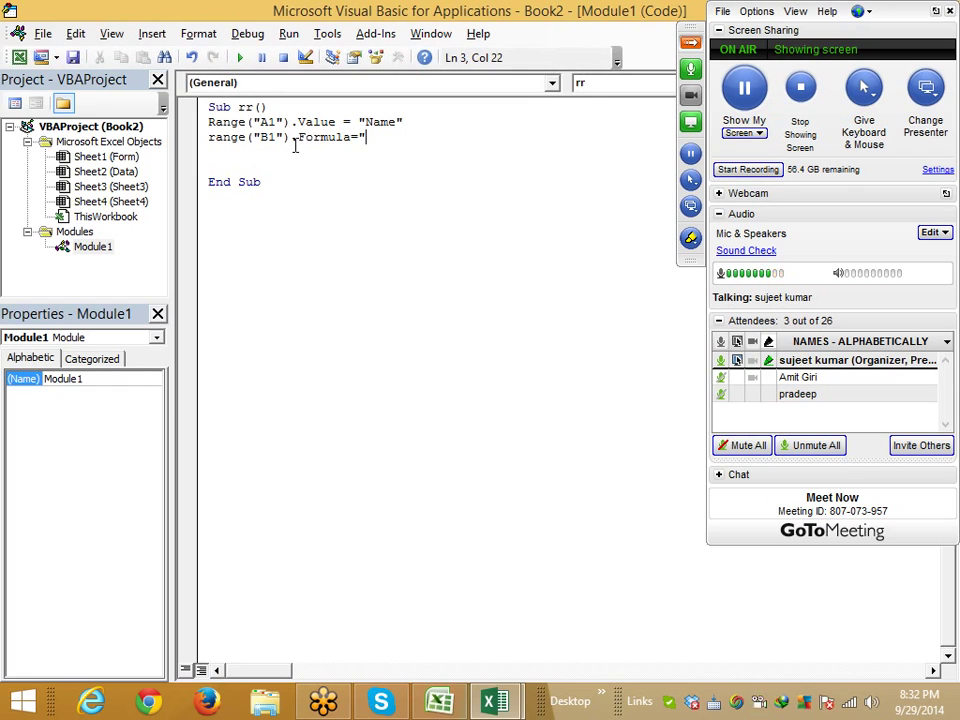
{"action": "type", "text": "City"}
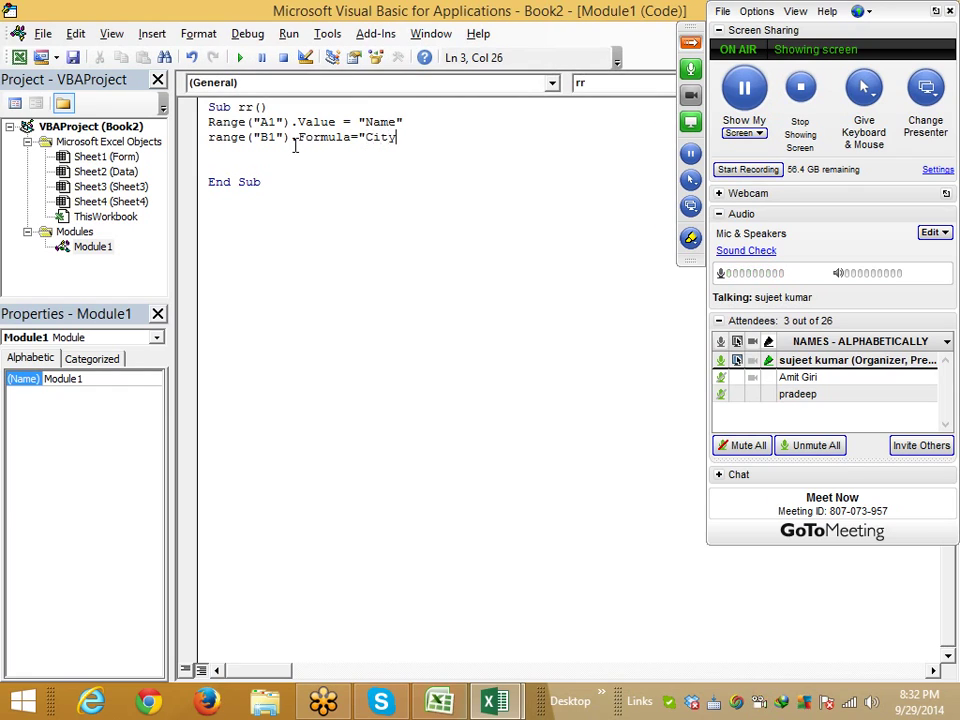
{"action": "key", "text": "Return"}
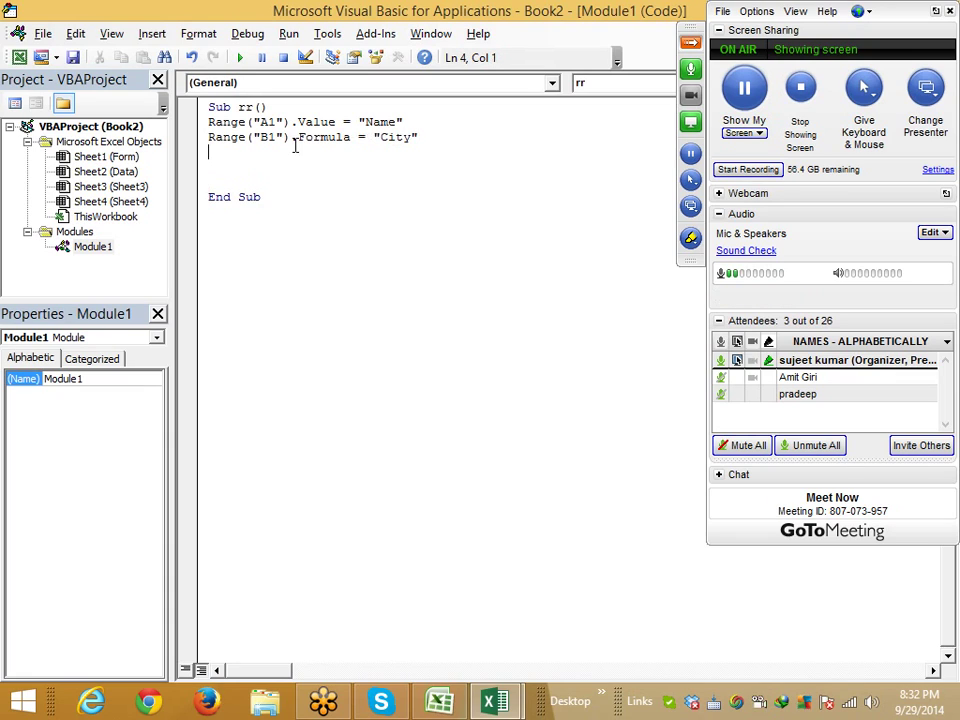
{"action": "type", "text": "range("}
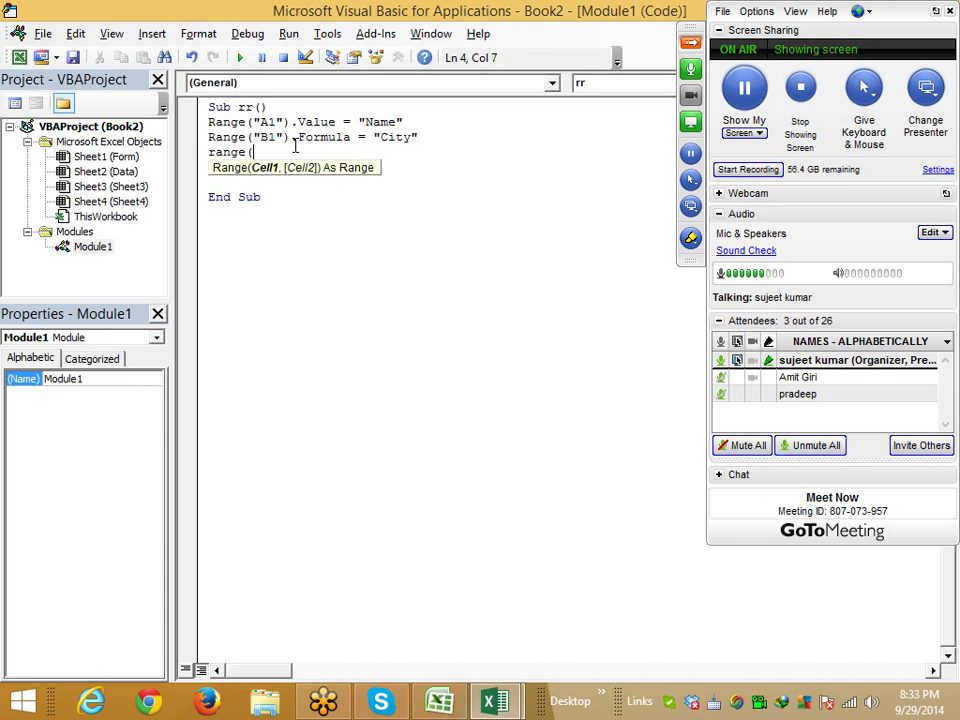
{"action": "type", "text": "\"C1"}
{"action": "type", "text": "\") "}
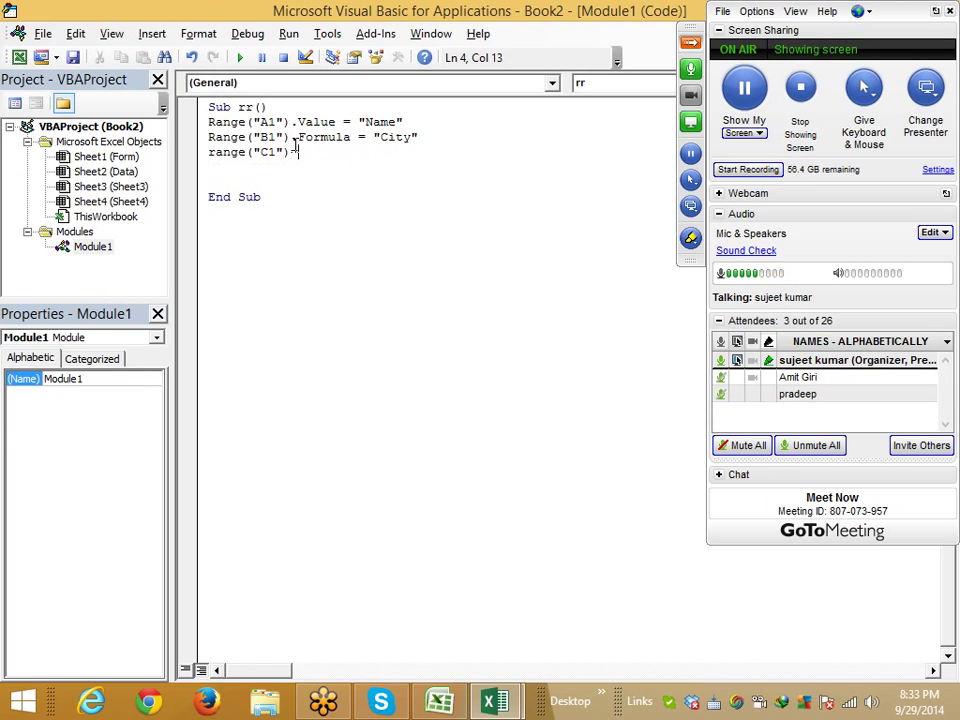
{"action": "type", "text": "="}
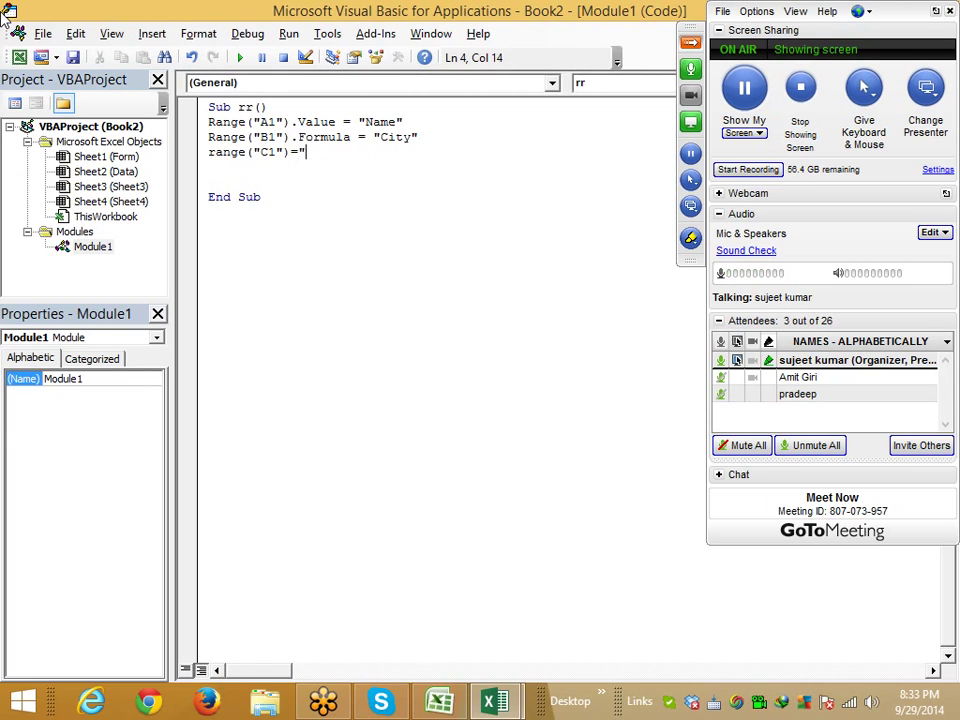
{"action": "type", "text": "Marks"}
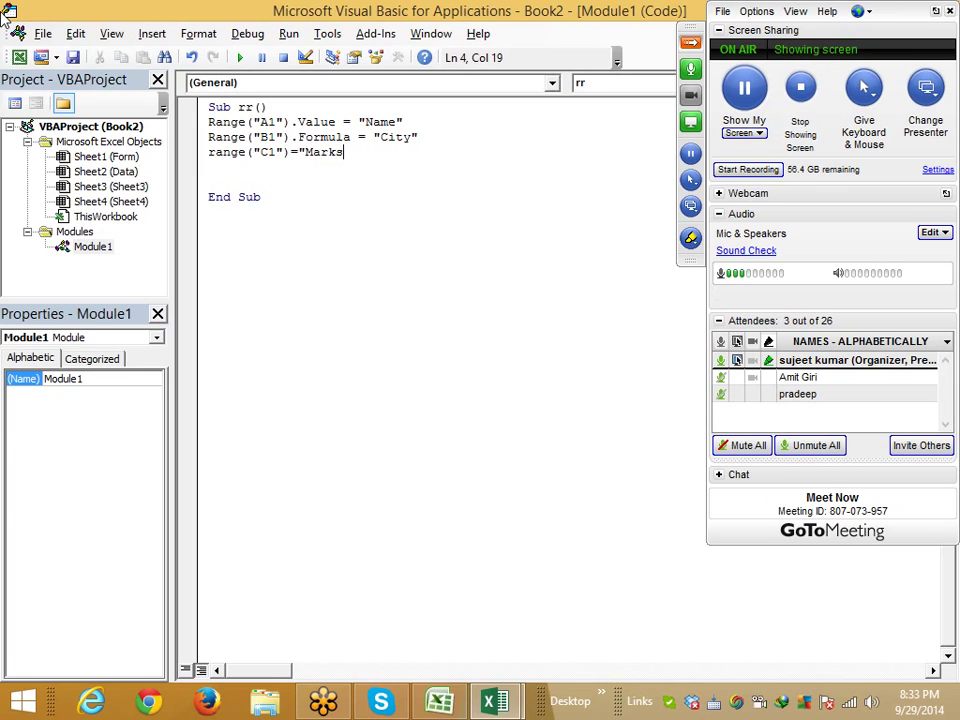
{"action": "type", "text": "\""}
{"action": "key", "text": "Return"}
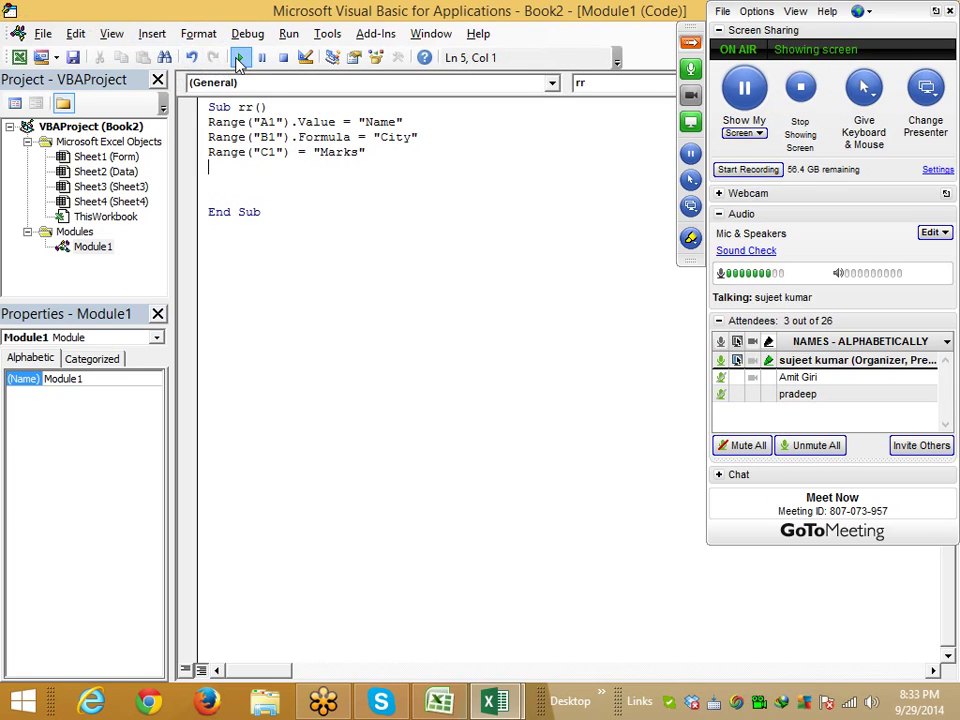
- Review the A1, B1 and C1 heading lines of the rr macro
{"action": "key", "text": "alt+Tab"}
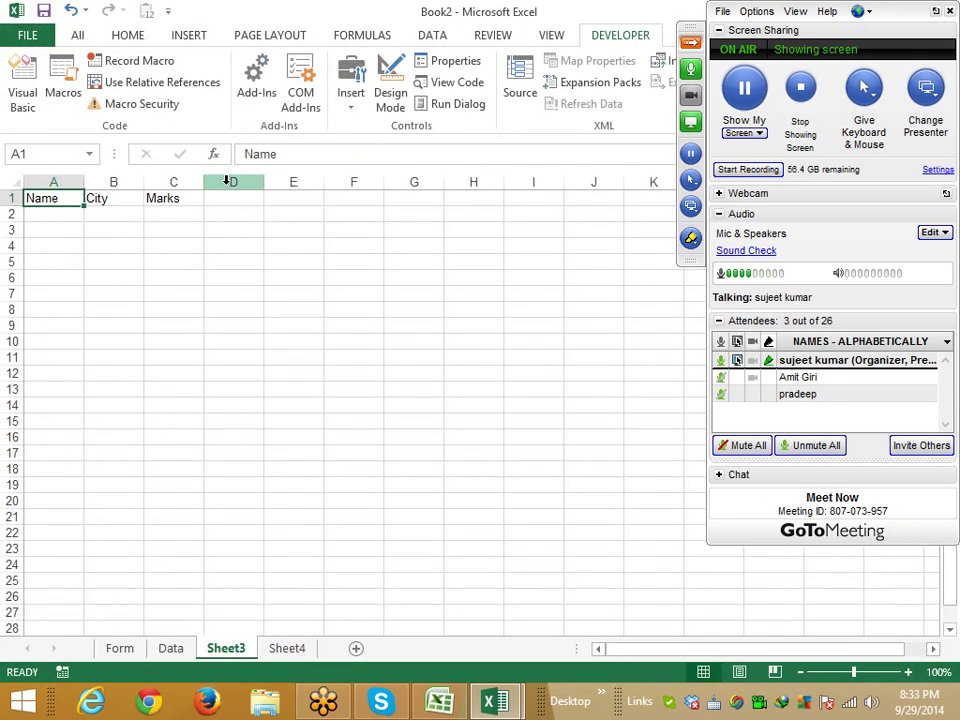
{"action": "key", "text": "alt+Tab"}
{"action": "left_click_drag", "start_coordinate": [371, 156], "coordinate": [208, 153]}
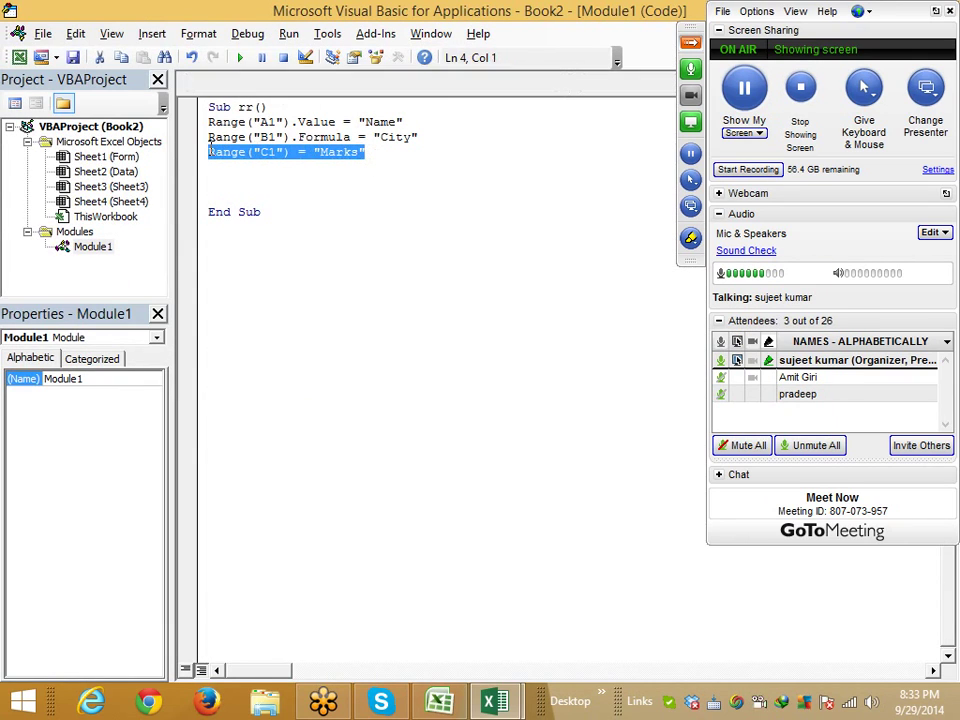
{"action": "double_click", "coordinate": [395, 137]}
{"action": "left_click_drag", "start_coordinate": [417, 137], "coordinate": [300, 137]}
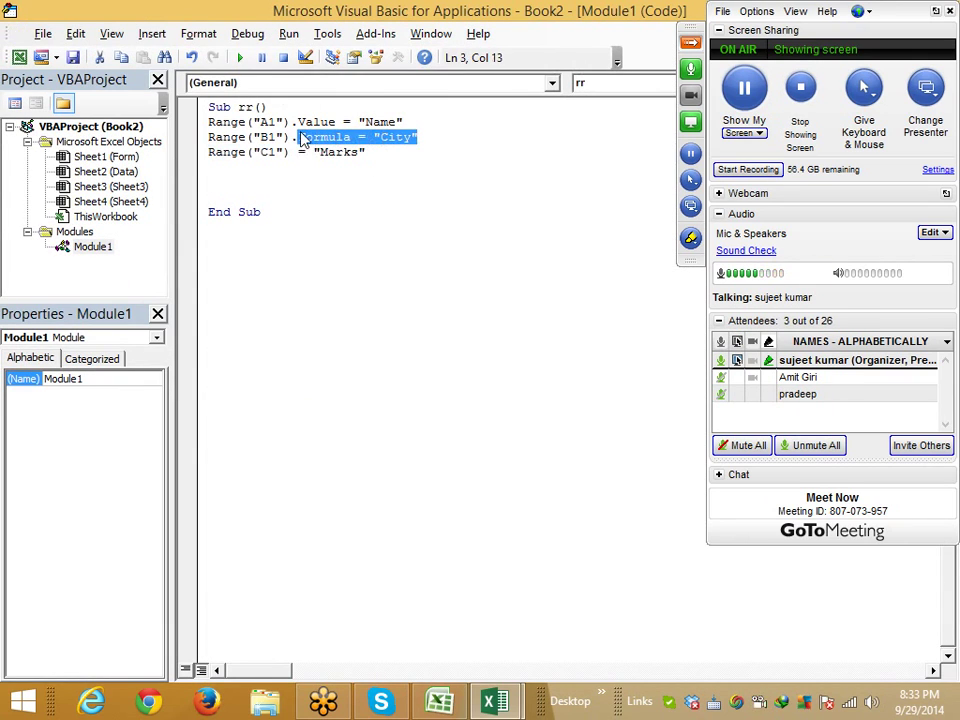
{"action": "double_click", "coordinate": [316, 122]}
{"action": "left_click", "coordinate": [300, 137]}
{"action": "double_click", "coordinate": [302, 137]}
{"action": "left_click", "coordinate": [266, 166]}
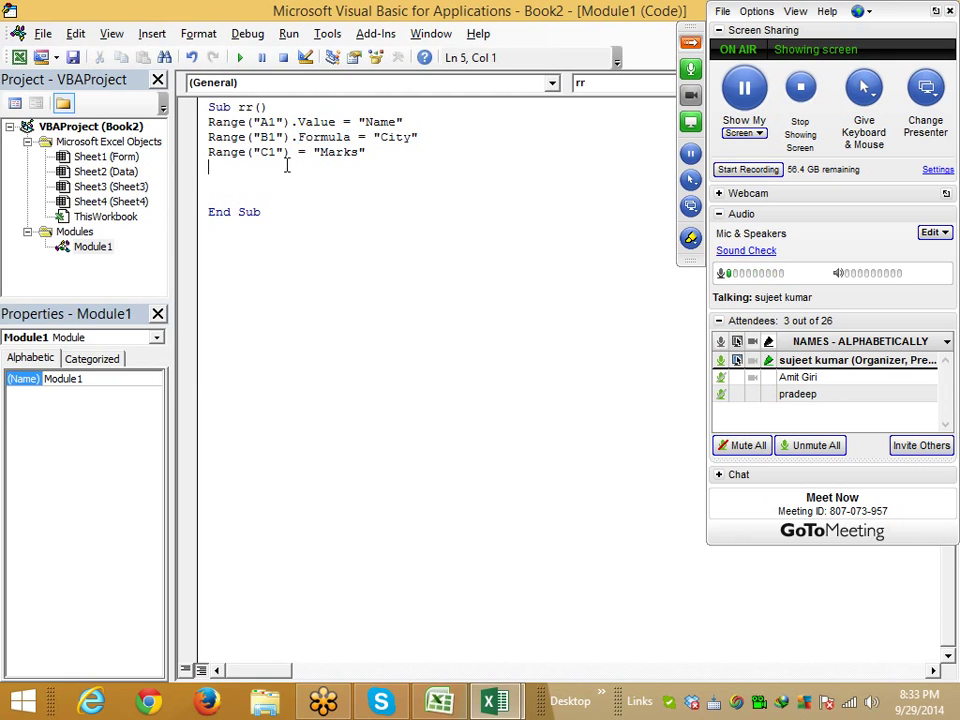
{"action": "left_click", "coordinate": [216, 121]}
- In Excel, enter the formula =20+12 in cell C2 so it shows 32
{"action": "key", "text": "alt+F11"}
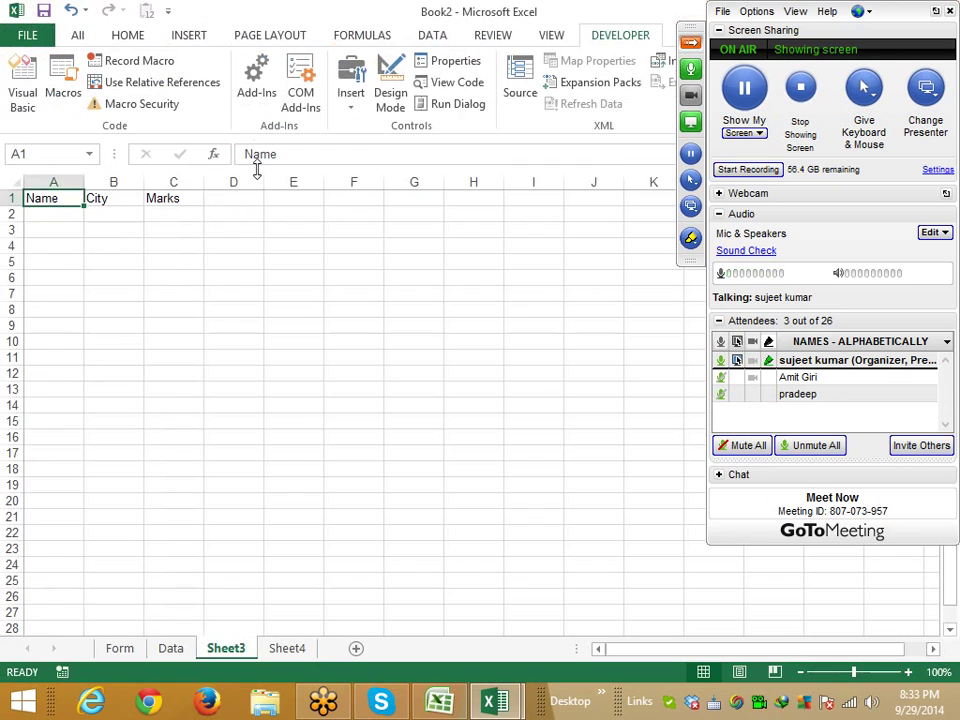
{"action": "left_click", "coordinate": [96, 198]}
{"action": "left_click", "coordinate": [176, 199]}
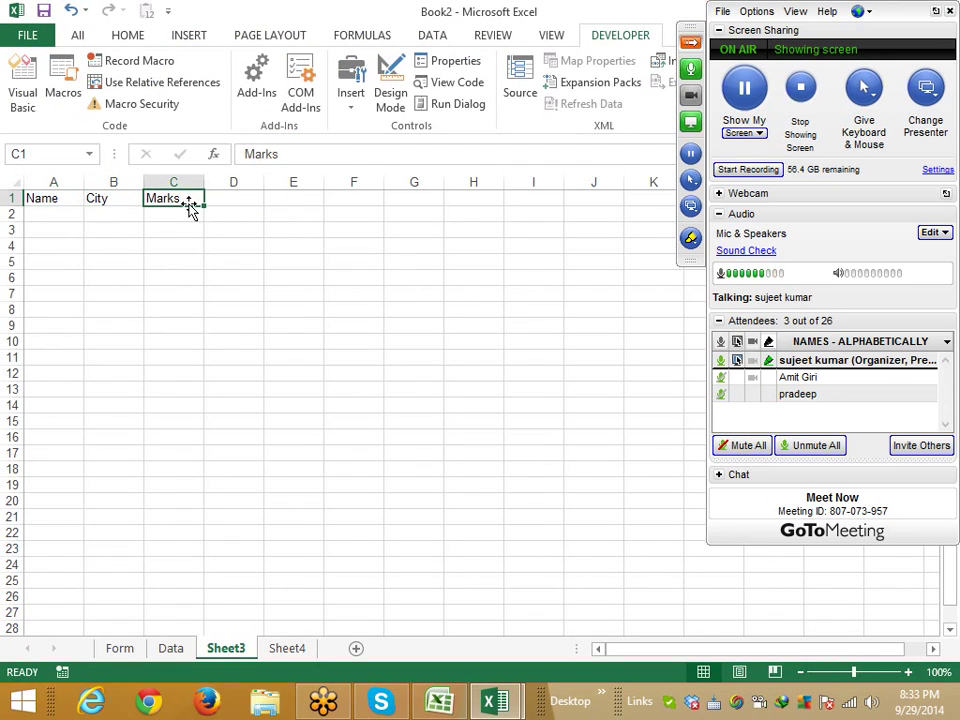
{"action": "left_click", "coordinate": [112, 212]}
{"action": "left_click", "coordinate": [167, 212]}
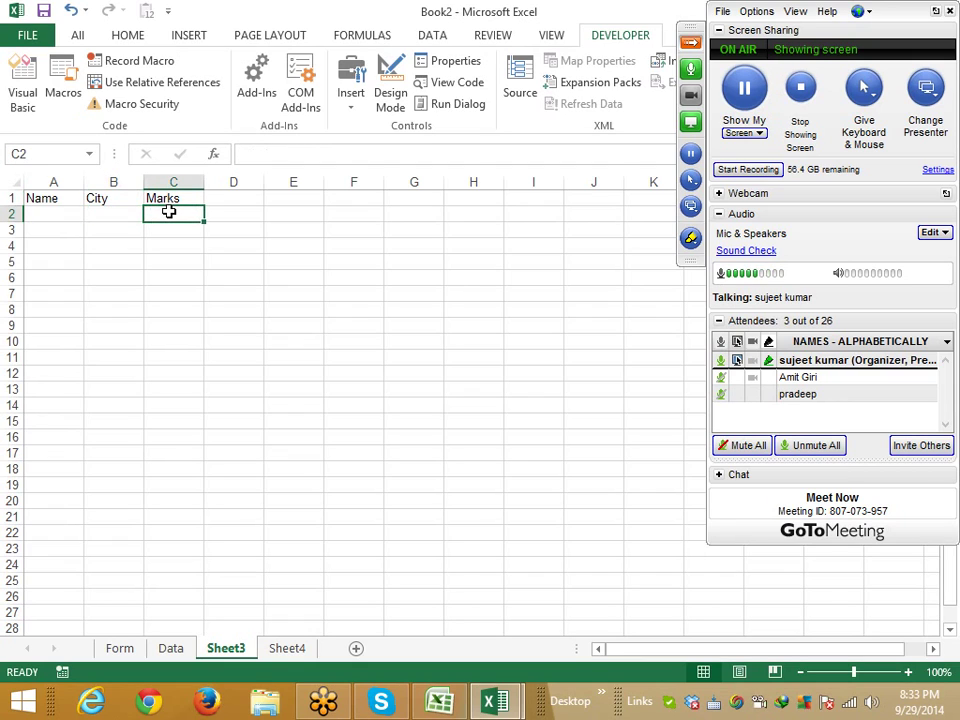
{"action": "type", "text": "=20"}
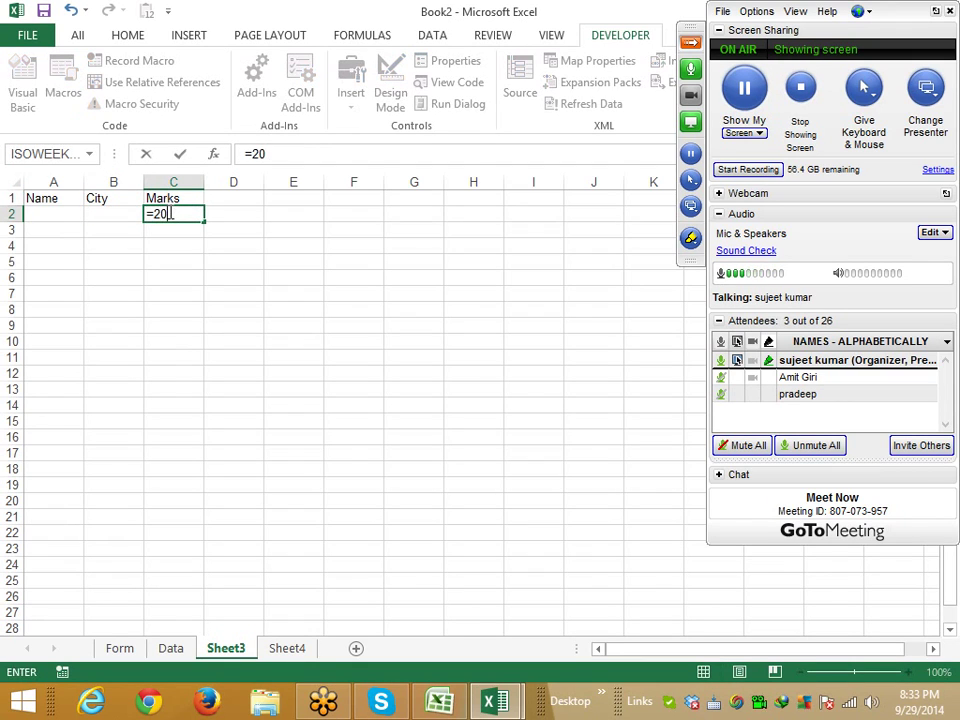
{"action": "type", "text": "5"}
{"action": "key", "text": "BackSpace"}
{"action": "type", "text": "+12"}
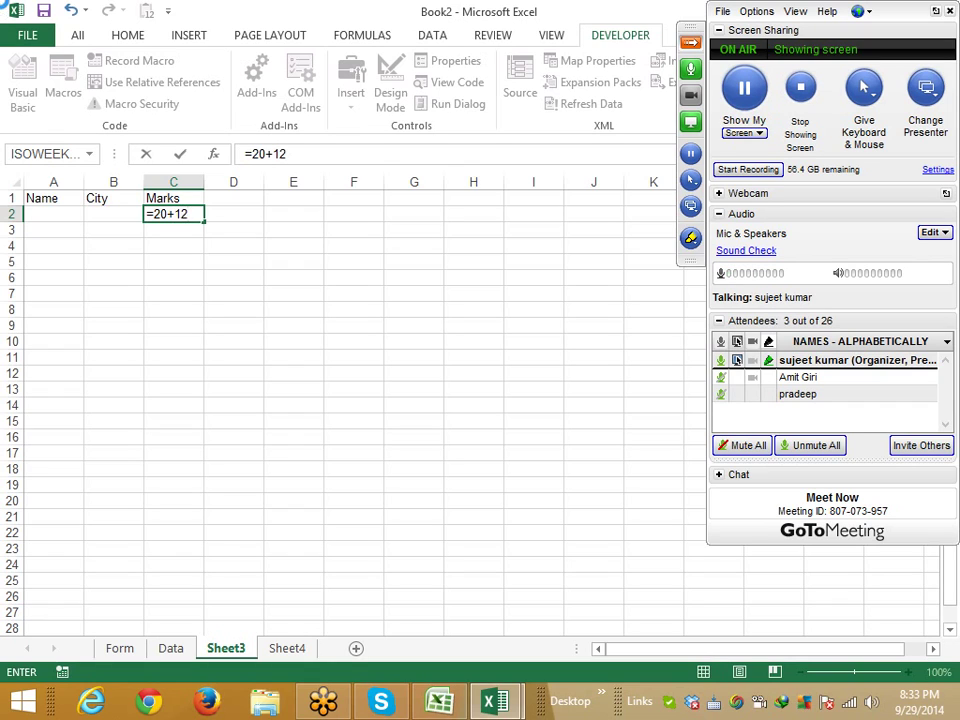
{"action": "left_click", "coordinate": [413, 213]}
- Copy the Marks heading from C1 and paste it into F1
{"action": "key", "text": "Left"}
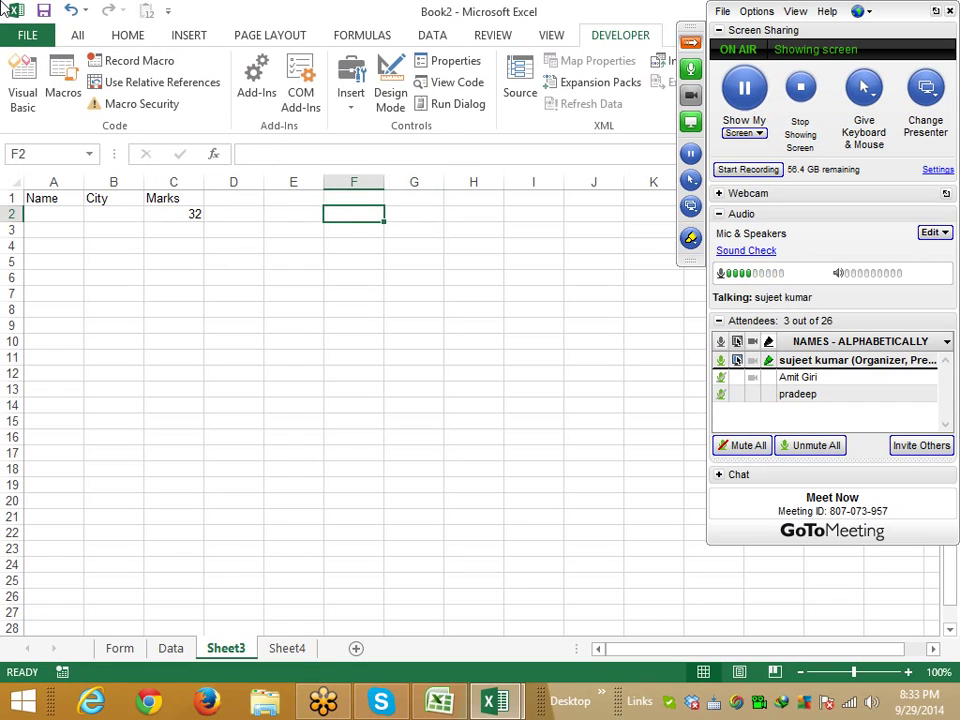
{"action": "key", "text": "Left"}
{"action": "key", "text": "Up"}
{"action": "key", "text": "Left"}
{"action": "key", "text": "Left"}
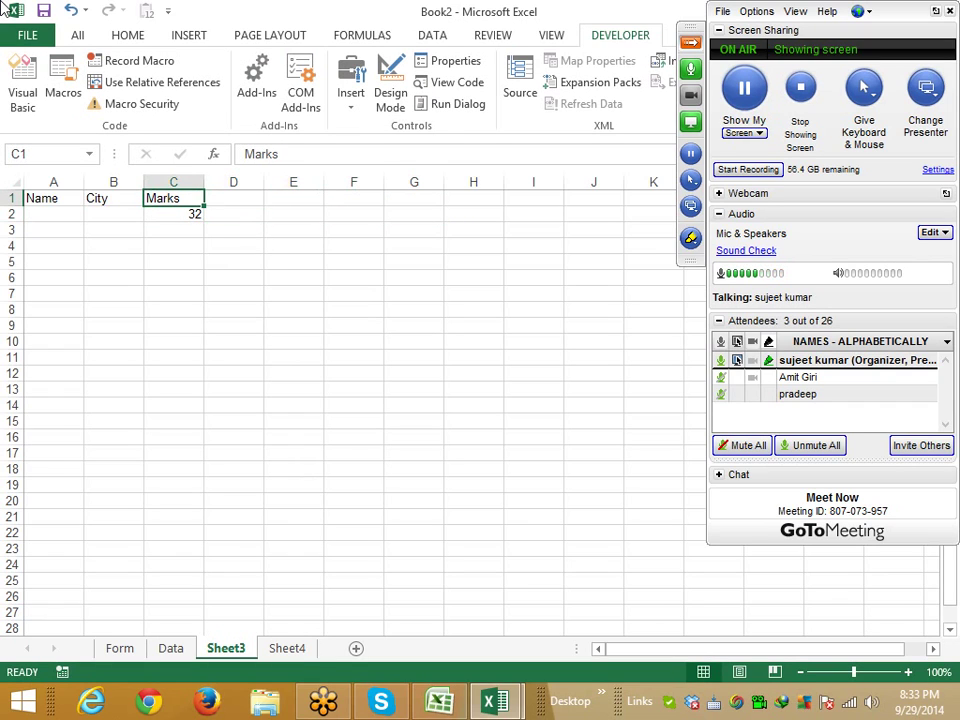
{"action": "key", "text": "ctrl+c"}
{"action": "key", "text": "Right"}
{"action": "key", "text": "Right"}
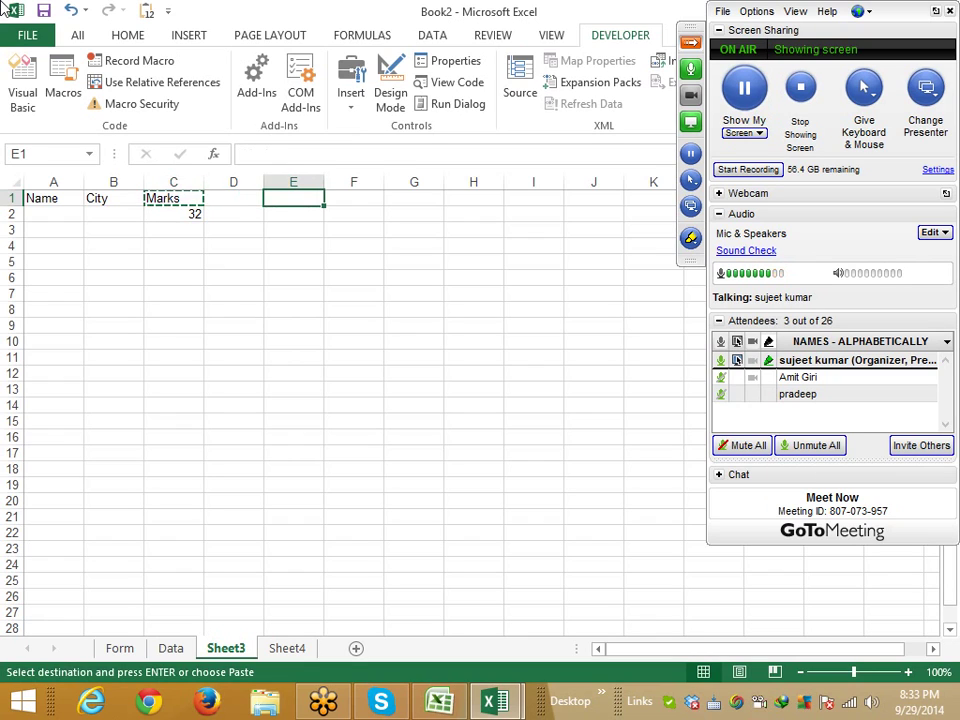
{"action": "key", "text": "Right"}
{"action": "key", "text": "ctrl+v"}
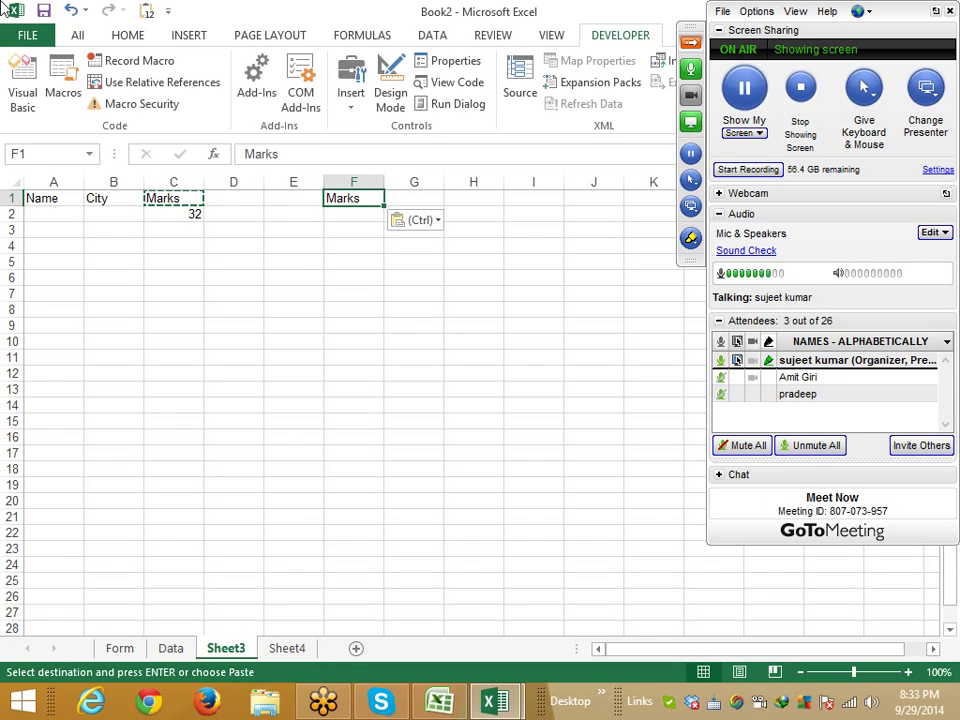
{"action": "key", "text": "Down"}
{"action": "key", "text": "alt+F11"}
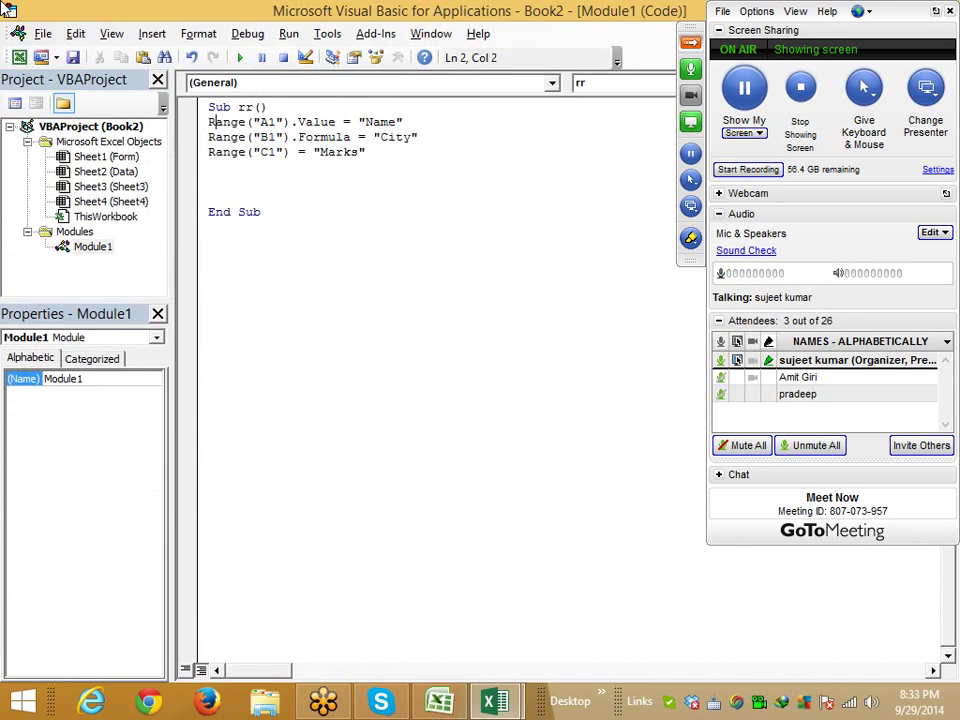
- Comment out the A1, B1 and C1 heading lines with apostrophes
{"action": "key", "text": "Up"}
{"action": "type", "text": "'"}
{"action": "key", "text": "Left"}
{"action": "key", "text": "Down"}
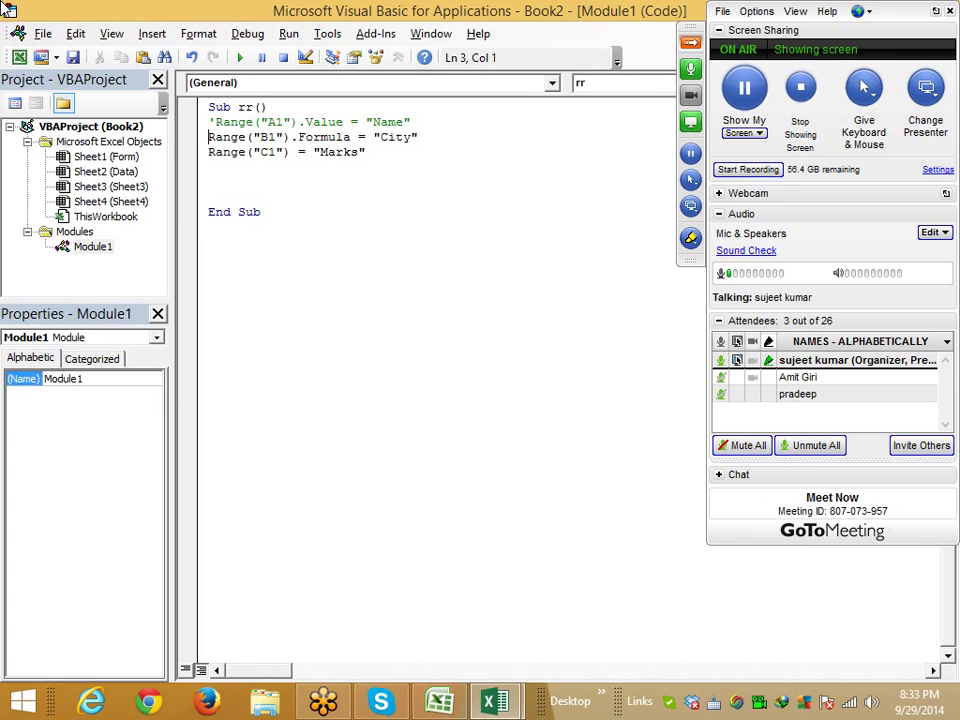
{"action": "type", "text": "'"}
{"action": "key", "text": "Left"}
{"action": "key", "text": "Down"}
{"action": "type", "text": "'"}
{"action": "key", "text": "Down"}
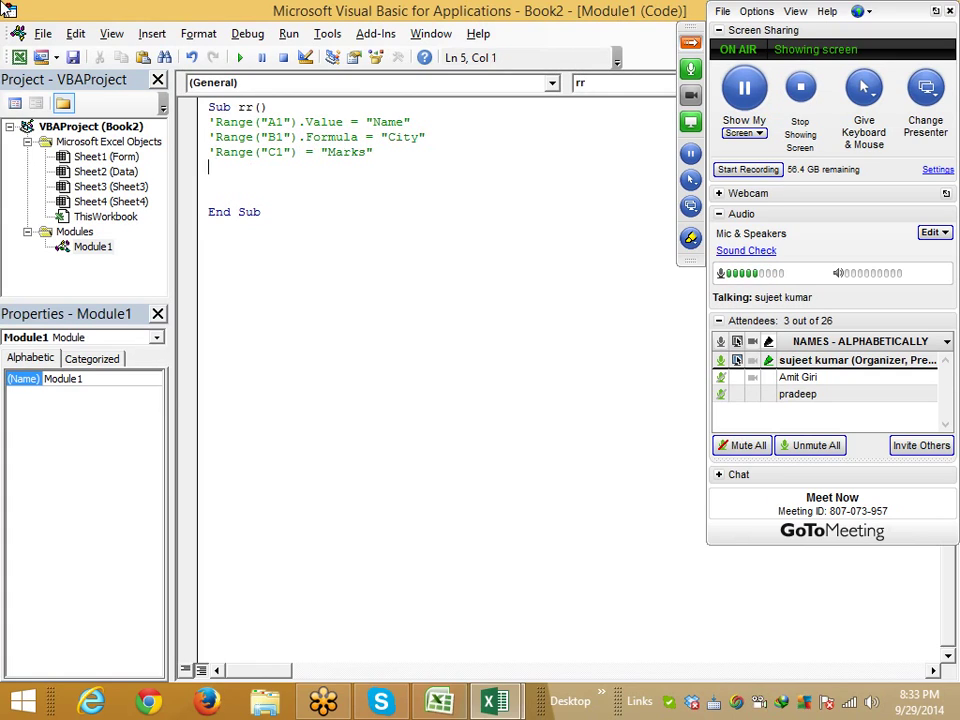
- Add the line Range("f2").Value = Range("C2").Value below them
{"action": "key", "text": "Return"}
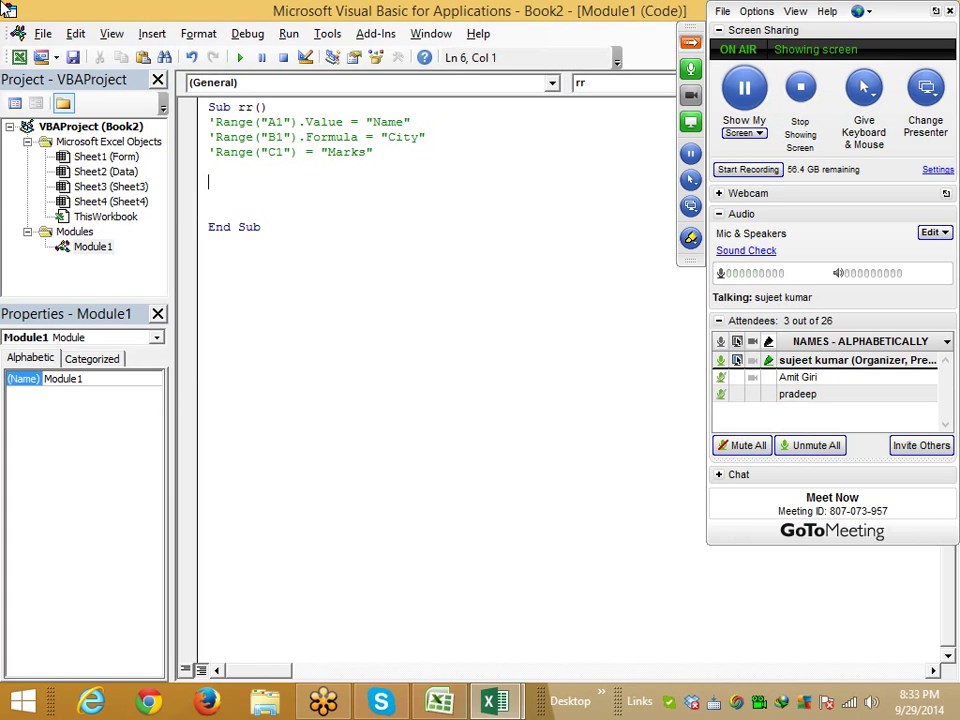
{"action": "type", "text": "ran"}
{"action": "type", "text": "ge("}
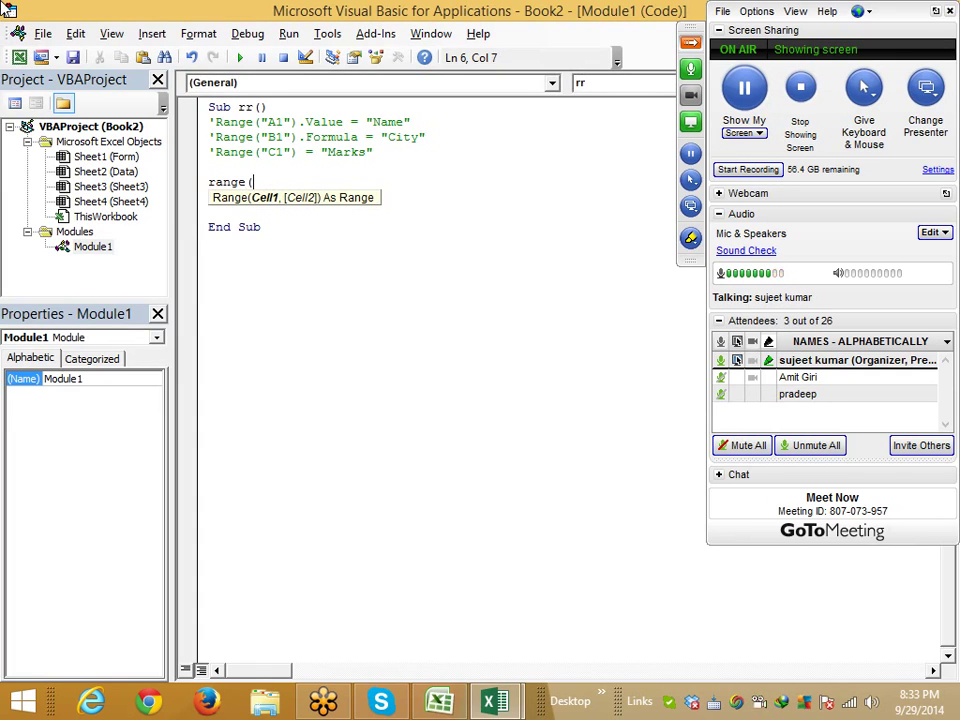
{"action": "type", "text": "\"f"}
{"action": "type", "text": "2\")"}
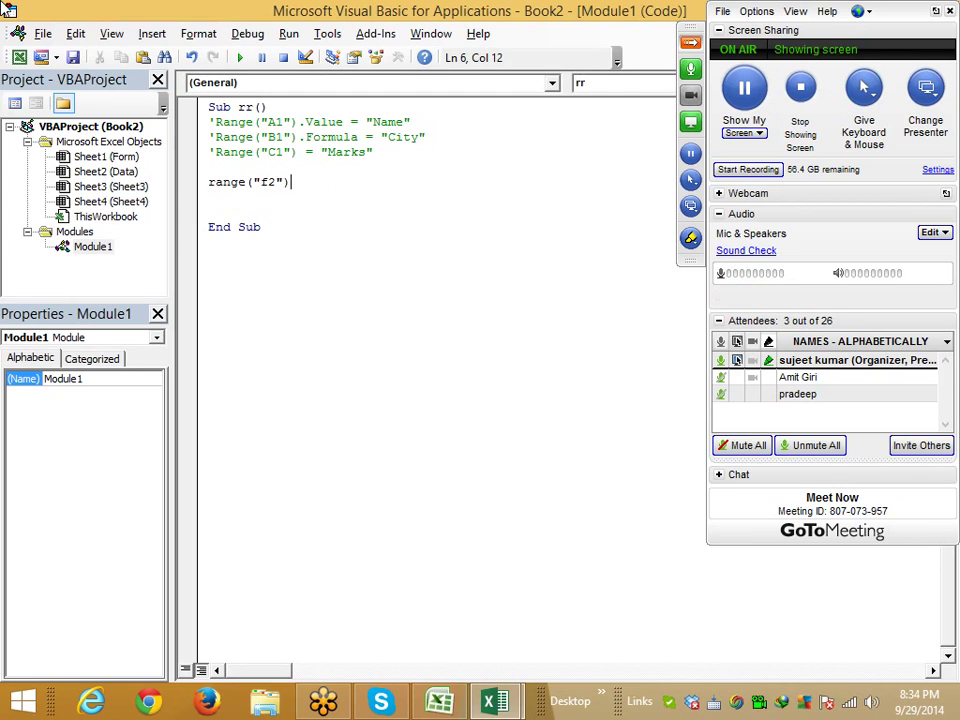
{"action": "type", "text": ".v"}
{"action": "key", "text": "Down"}
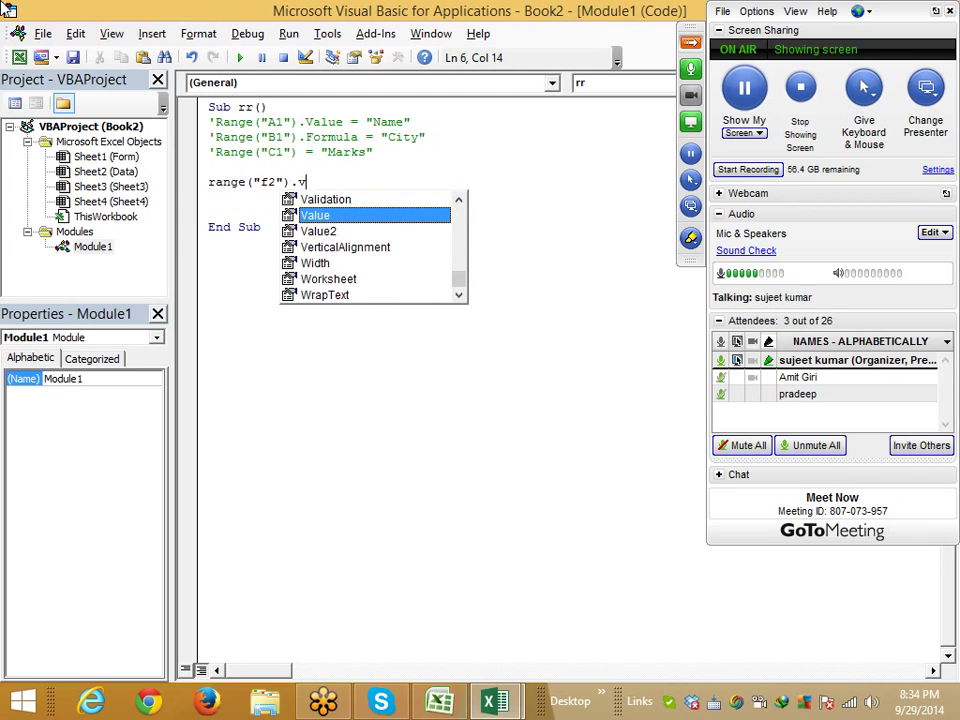
{"action": "key", "text": "Tab"}
{"action": "type", "text": "="}
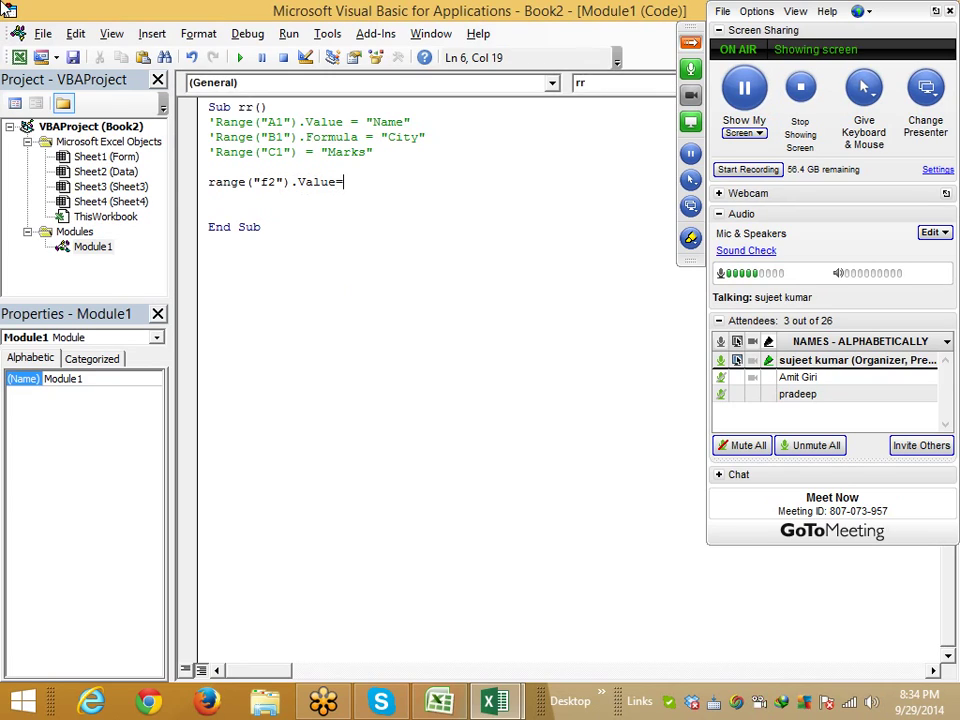
{"action": "type", "text": "\""}
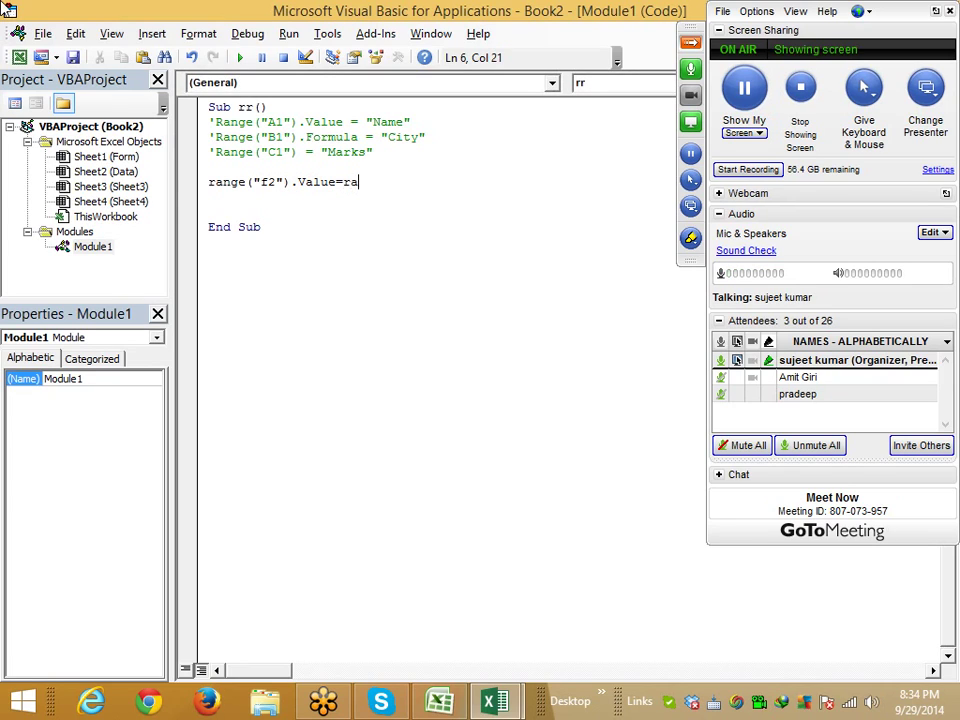
{"action": "type", "text": "nge("}
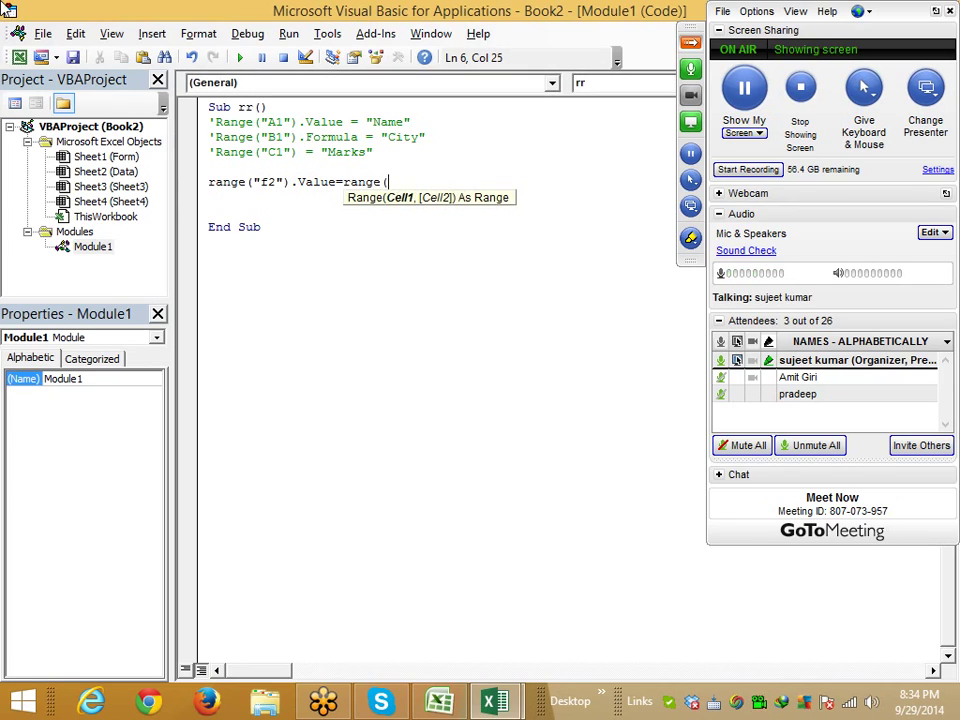
{"action": "type", "text": "\""}
{"action": "type", "text": "2"}
{"action": "type", "text": ").v"}
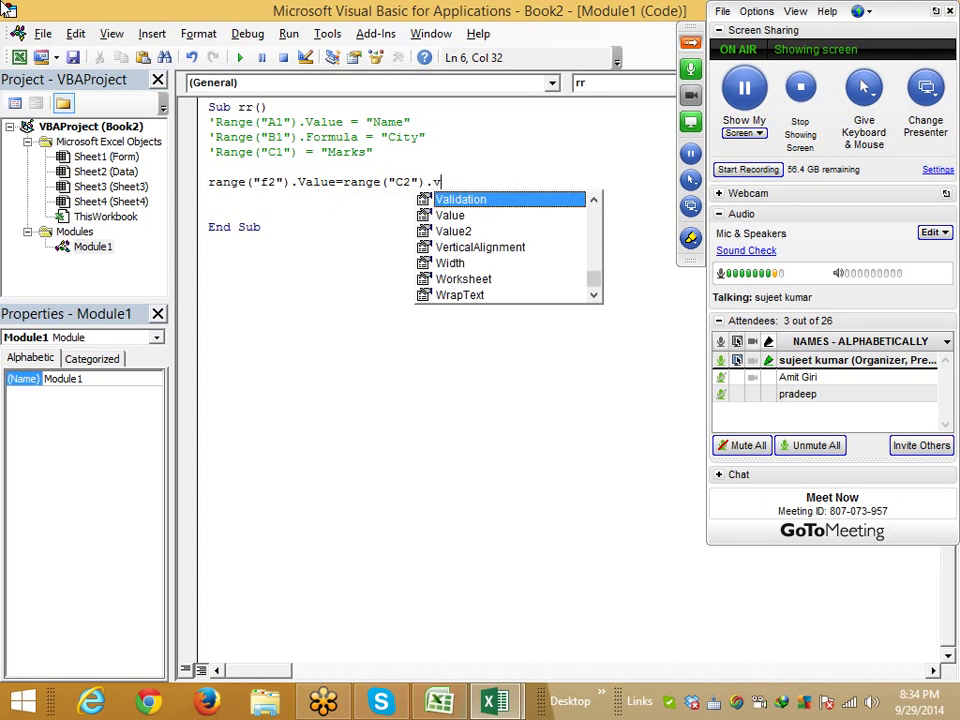
{"action": "type", "text": "alue"}
{"action": "key", "text": "Return"}
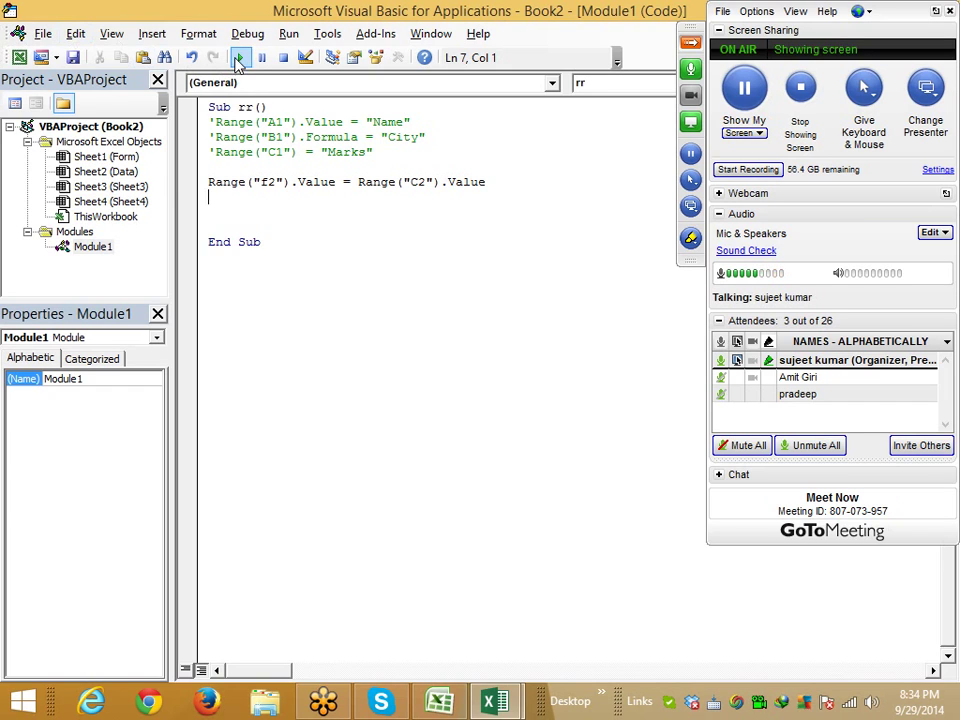
- Run rr and compare C2 (formula =20+12) with F2 (plain value 32)
{"action": "left_click", "coordinate": [240, 60]}
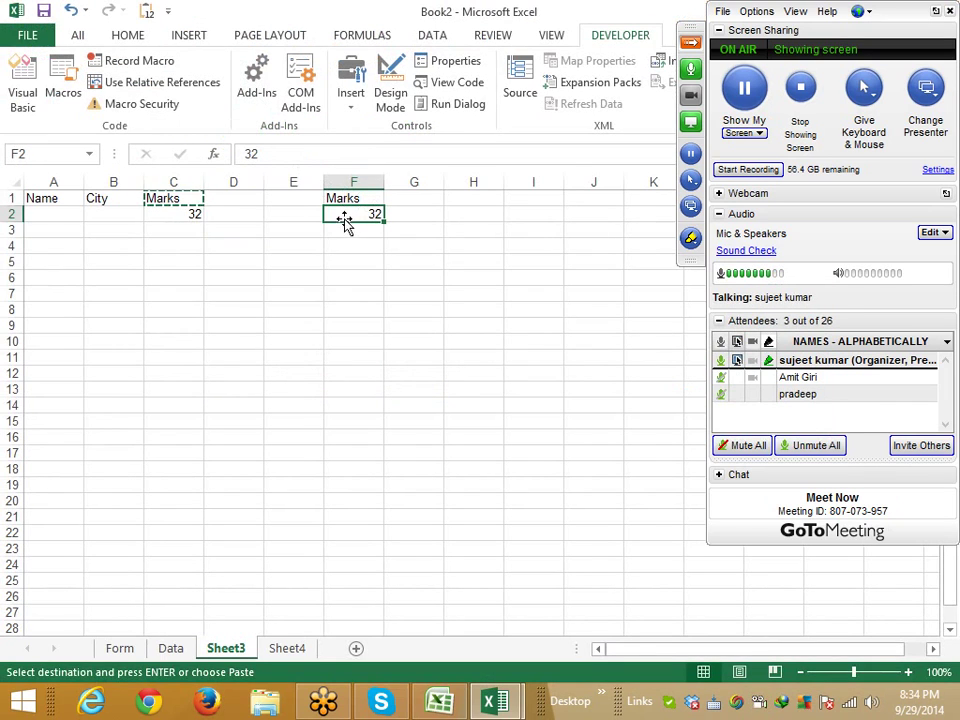
{"action": "key", "text": "Escape"}
{"action": "left_click", "coordinate": [190, 216]}
{"action": "left_click", "coordinate": [360, 213]}
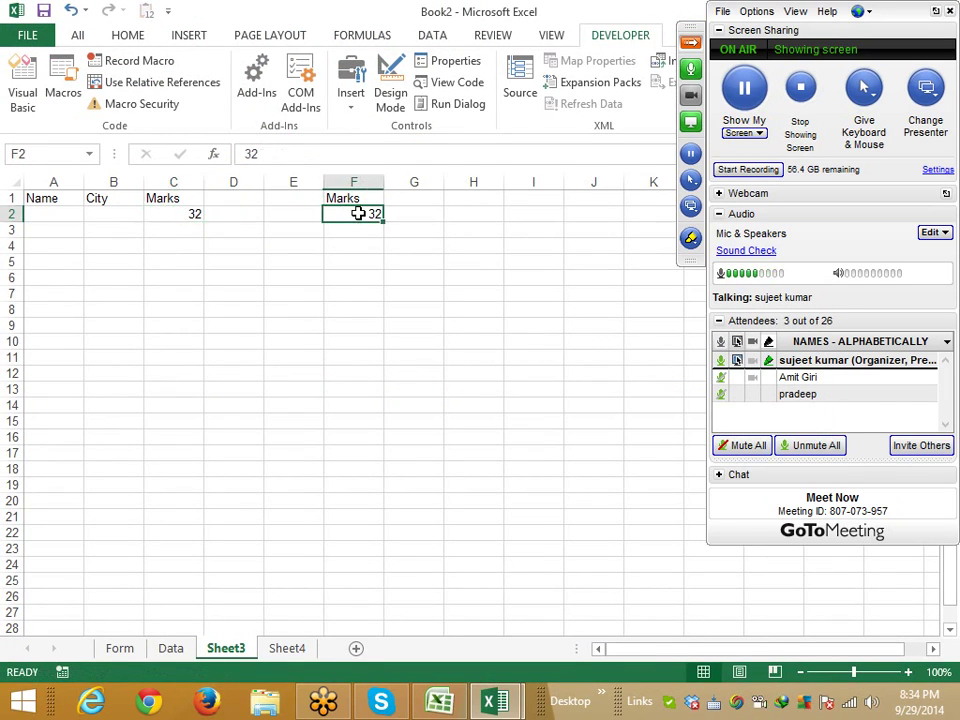
{"action": "left_click", "coordinate": [192, 214]}
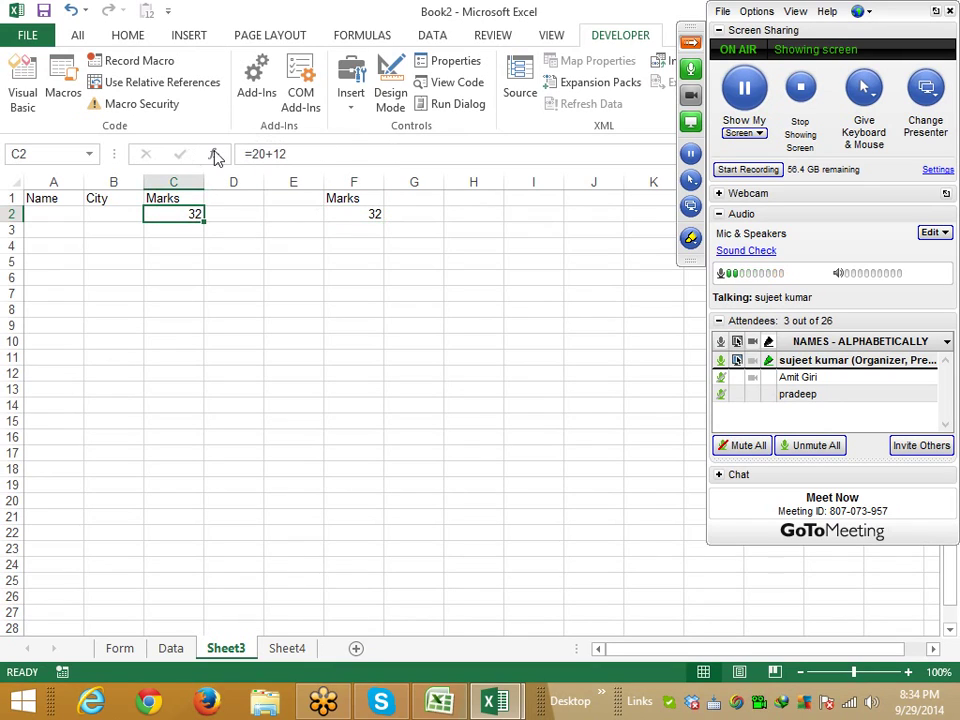
{"action": "left_click", "coordinate": [353, 212]}
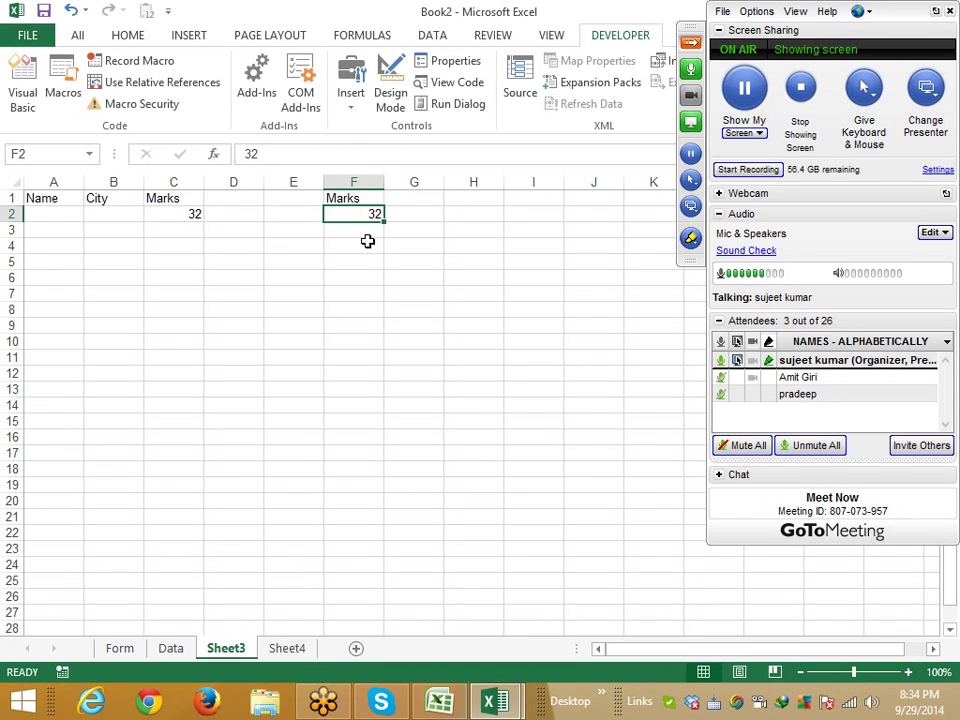
{"action": "key", "text": "alt+F11"}
{"action": "left_click", "coordinate": [455, 183]}
- Change the copy line to use Range("C2").Formula instead of .Value
{"action": "left_click", "coordinate": [505, 183]}
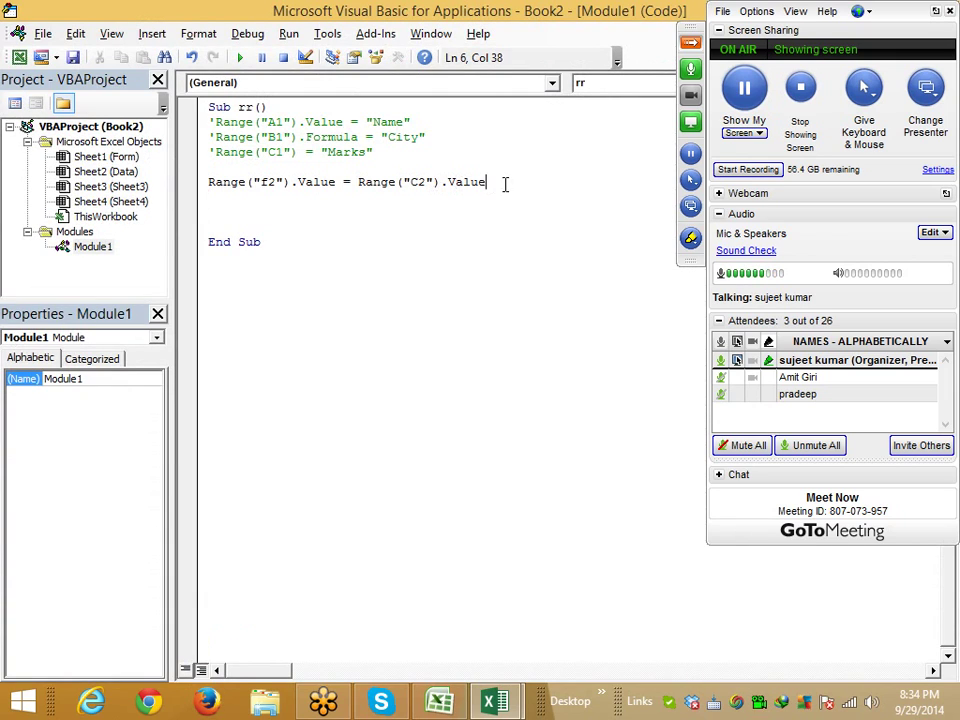
{"action": "key", "text": "BackSpace"}
{"action": "key", "text": "BackSpace"}
{"action": "key", "text": "BackSpace"}
{"action": "key", "text": "BackSpace"}
{"action": "key", "text": "BackSpace"}
{"action": "key", "text": "BackSpace"}
{"action": "type", "text": ".fo"}
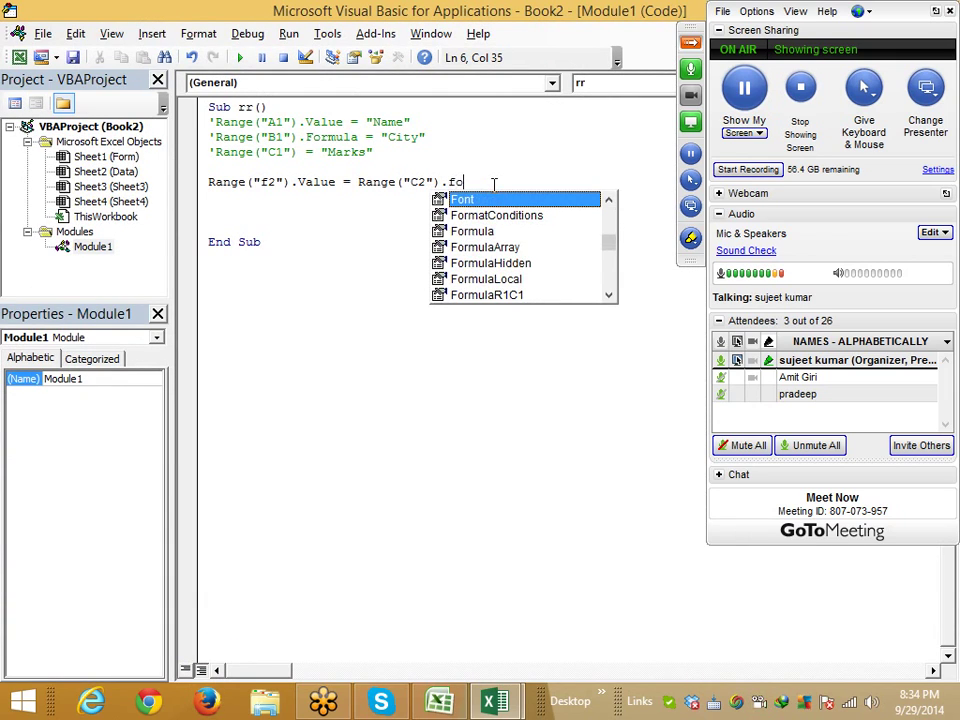
{"action": "key", "text": "Down"}
{"action": "key", "text": "Down"}
{"action": "key", "text": "Tab"}
{"action": "left_click", "coordinate": [461, 410]}
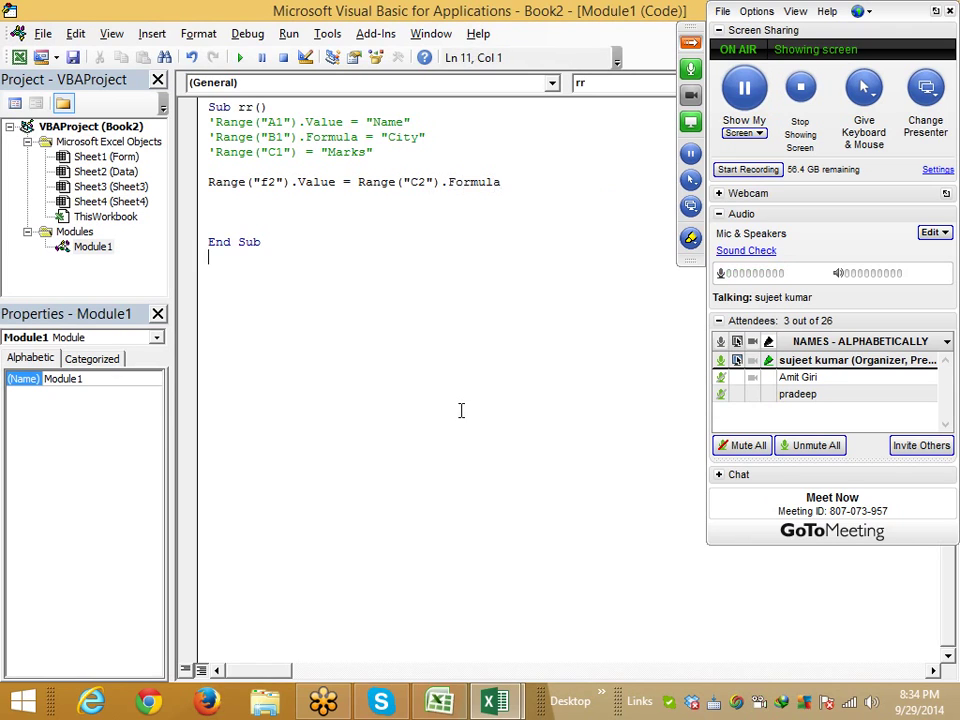
{"action": "left_click", "coordinate": [321, 244]}
- Run rr and confirm F2 now holds the formula =20+12
{"action": "left_click", "coordinate": [242, 58]}
{"action": "key", "text": "alt+F11"}
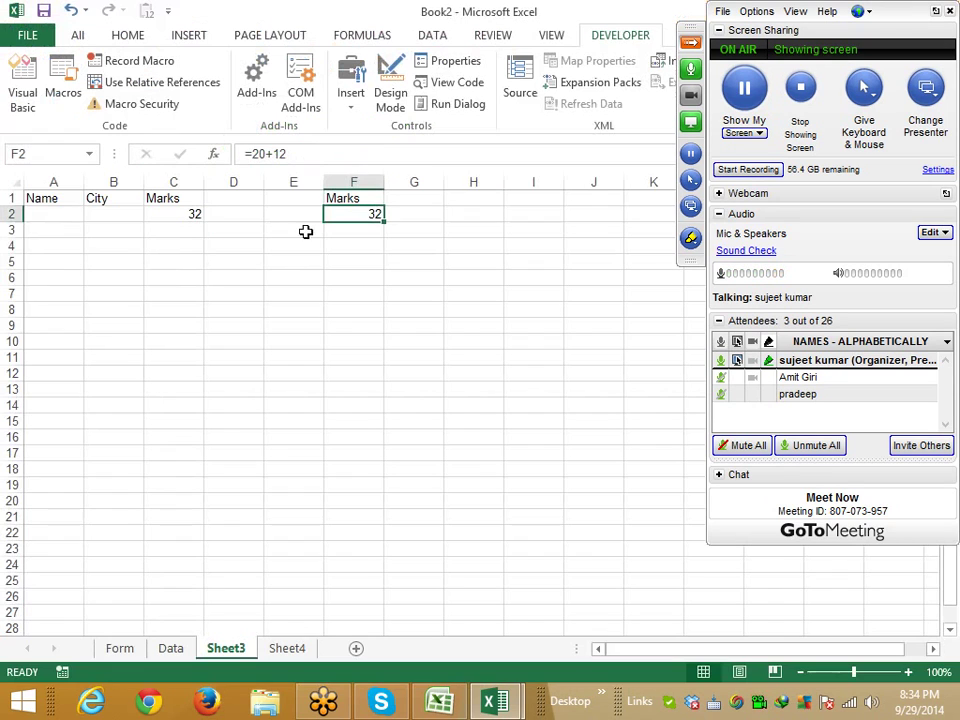
{"action": "double_click", "coordinate": [334, 211]}
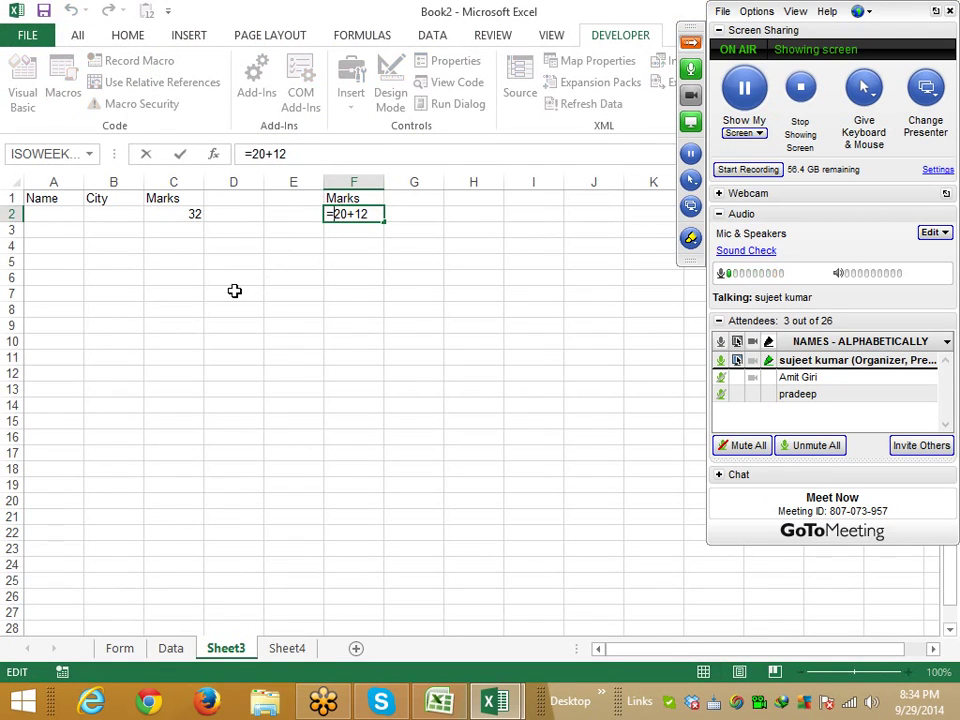
{"action": "key", "text": "Escape"}
{"action": "key", "text": "alt+F11"}
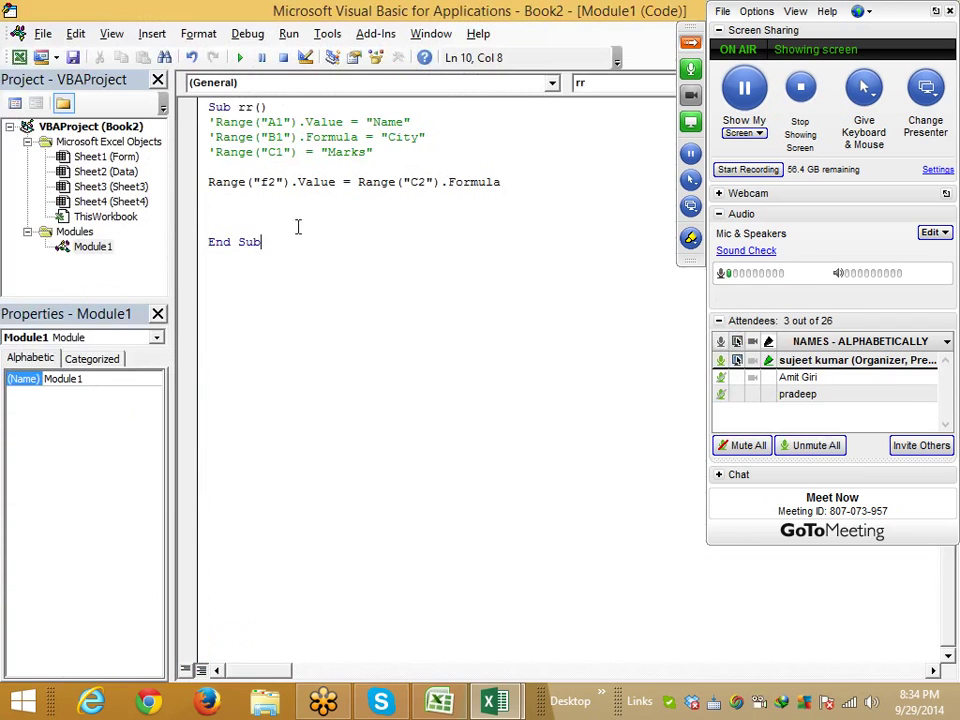
{"action": "left_click_drag", "start_coordinate": [425, 137], "coordinate": [216, 122]}
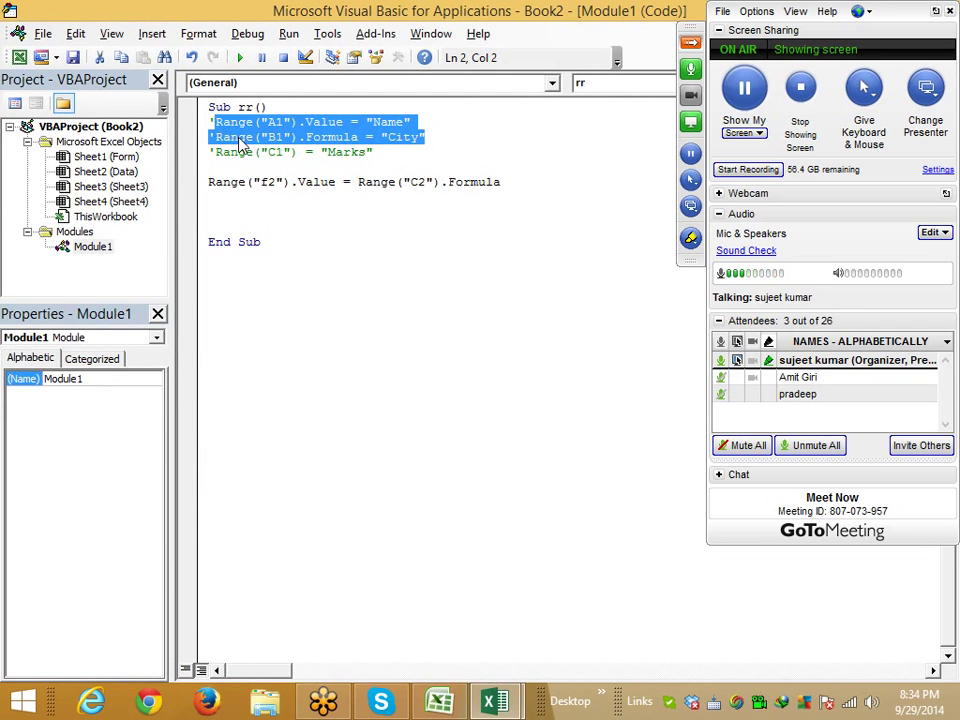
{"action": "left_click", "coordinate": [495, 212]}
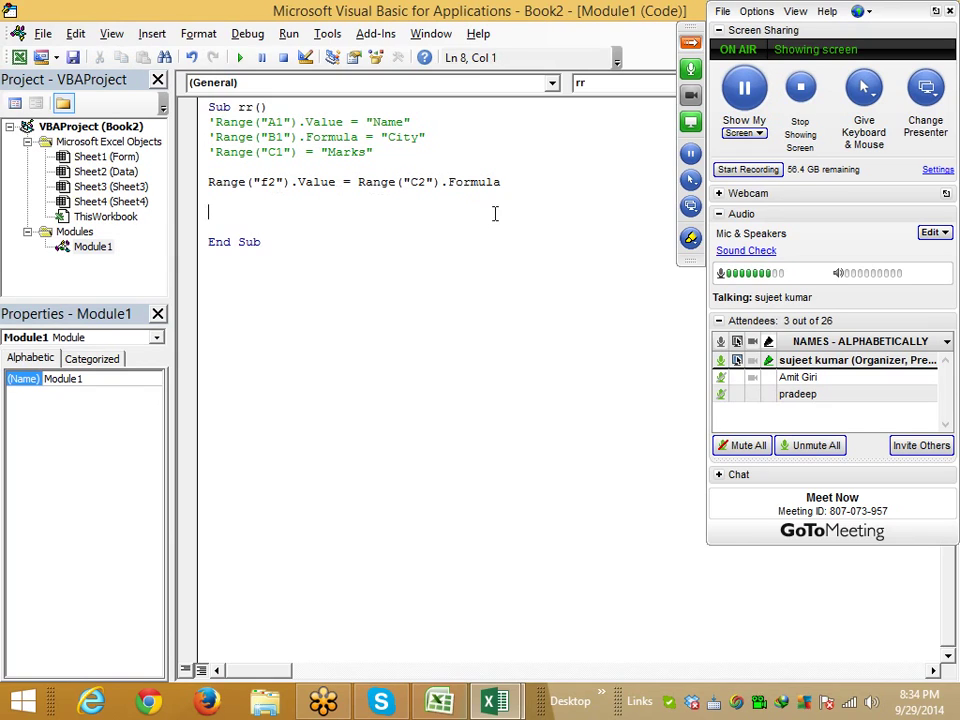
{"action": "double_click", "coordinate": [460, 183]}
{"action": "left_click_drag", "start_coordinate": [460, 185], "coordinate": [163, 183]}
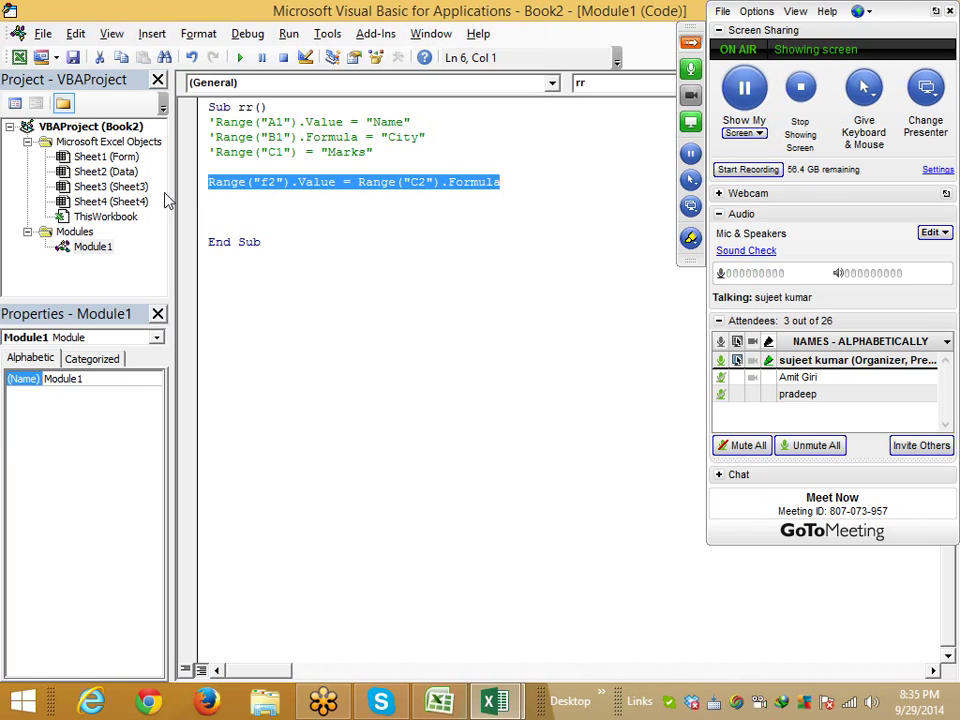
{"action": "left_click", "coordinate": [305, 267]}
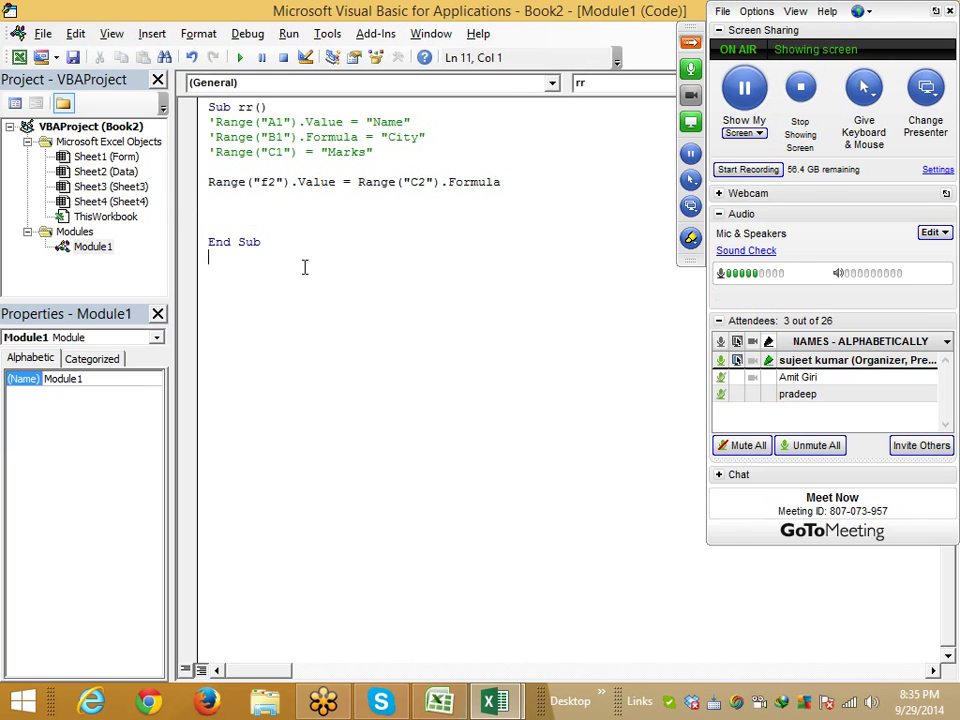
{"action": "mouse_move", "coordinate": [357, 183]}
{"action": "left_mouse_down"}
{"action": "mouse_move", "coordinate": [501, 184]}
{"action": "mouse_move", "coordinate": [445, 195]}
{"action": "left_mouse_up"}
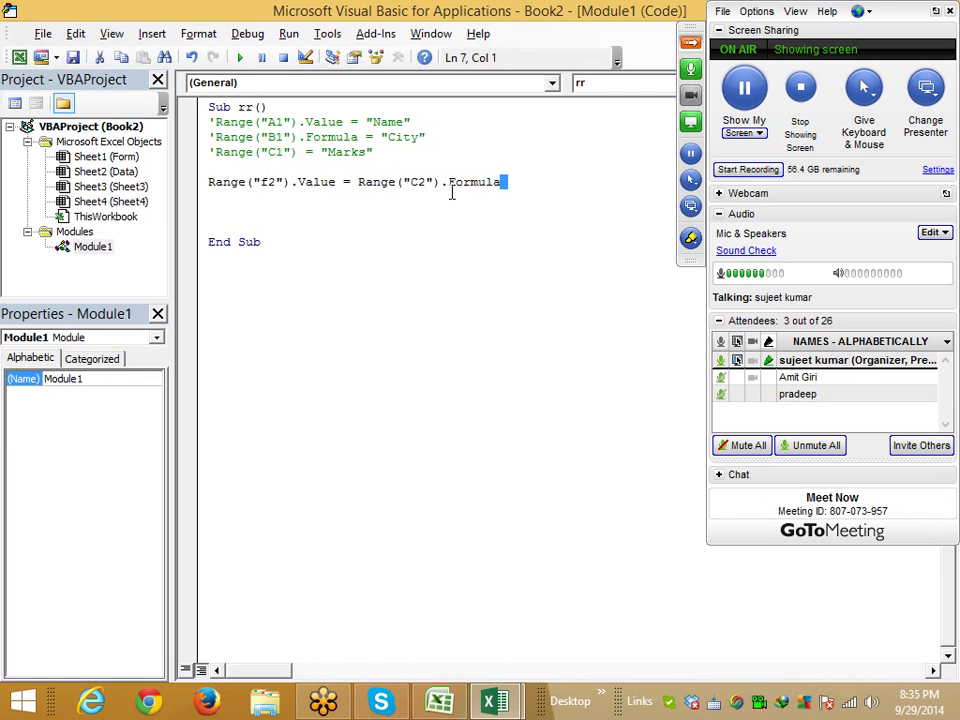
- Remove .Formula from the copy line, clear F2, and rerun rr
{"action": "key", "text": "Delete"}
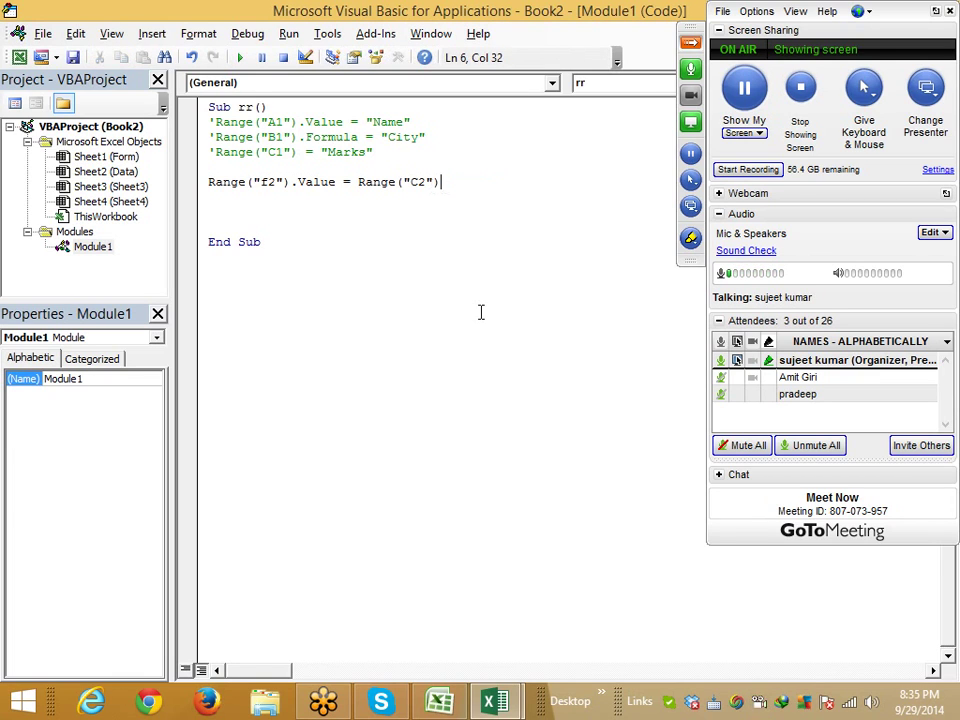
{"action": "left_click", "coordinate": [433, 250]}
{"action": "key", "text": "alt+F11"}
{"action": "key", "text": "Delete"}
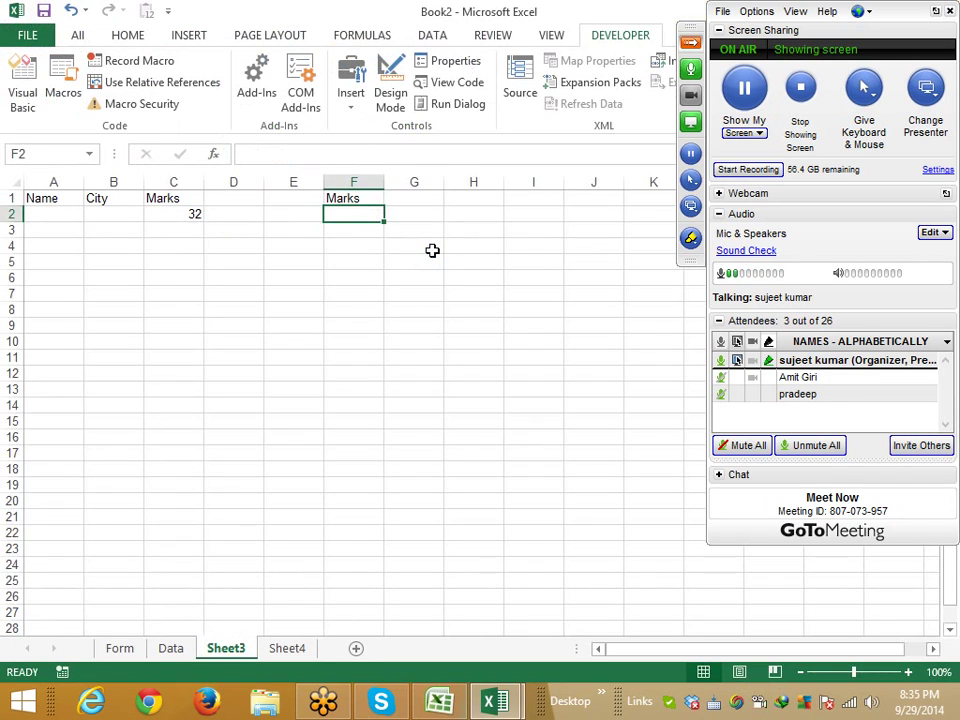
{"action": "key", "text": "alt+F11"}
{"action": "left_click", "coordinate": [245, 58]}
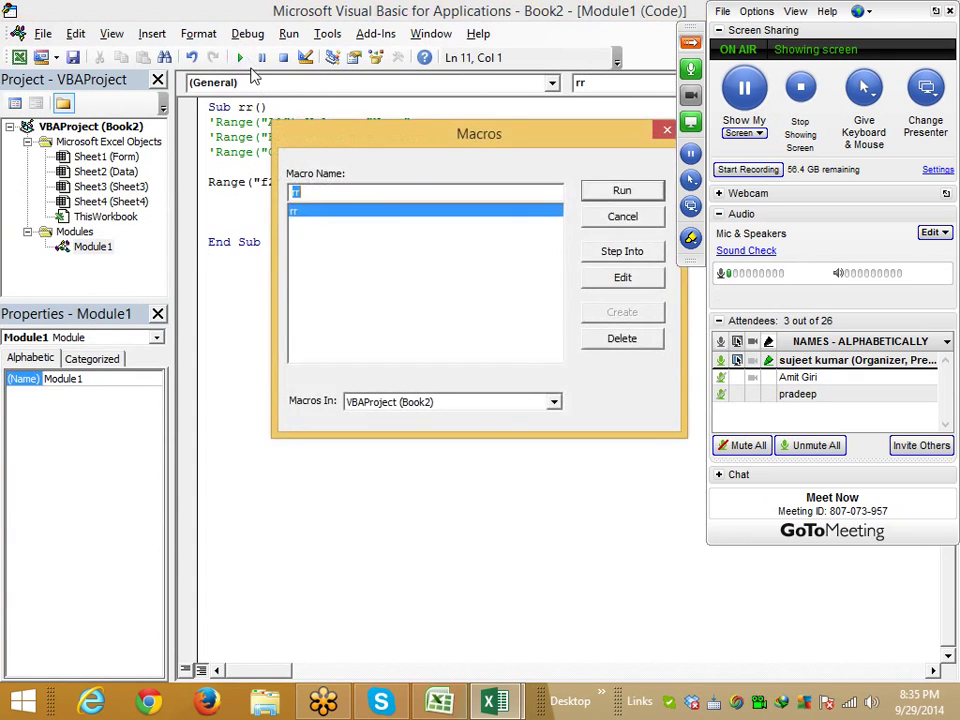
{"action": "key", "text": "Return"}
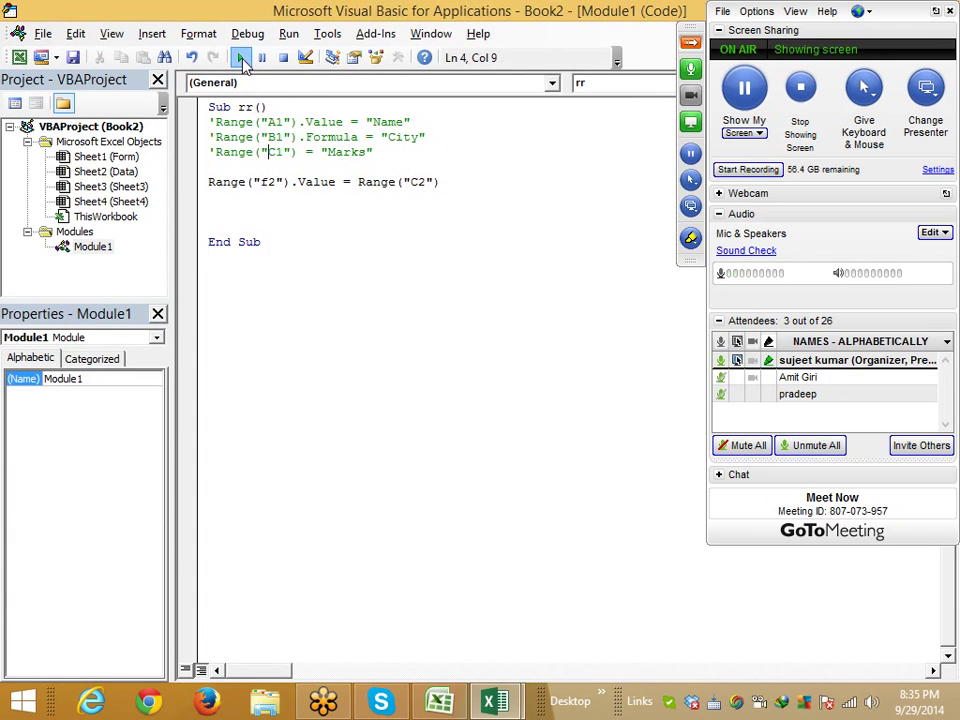
- Check that F2 holds the value 32 while C2 keeps =20+12
{"action": "key", "text": "alt+F11"}
{"action": "key", "text": "F2"}
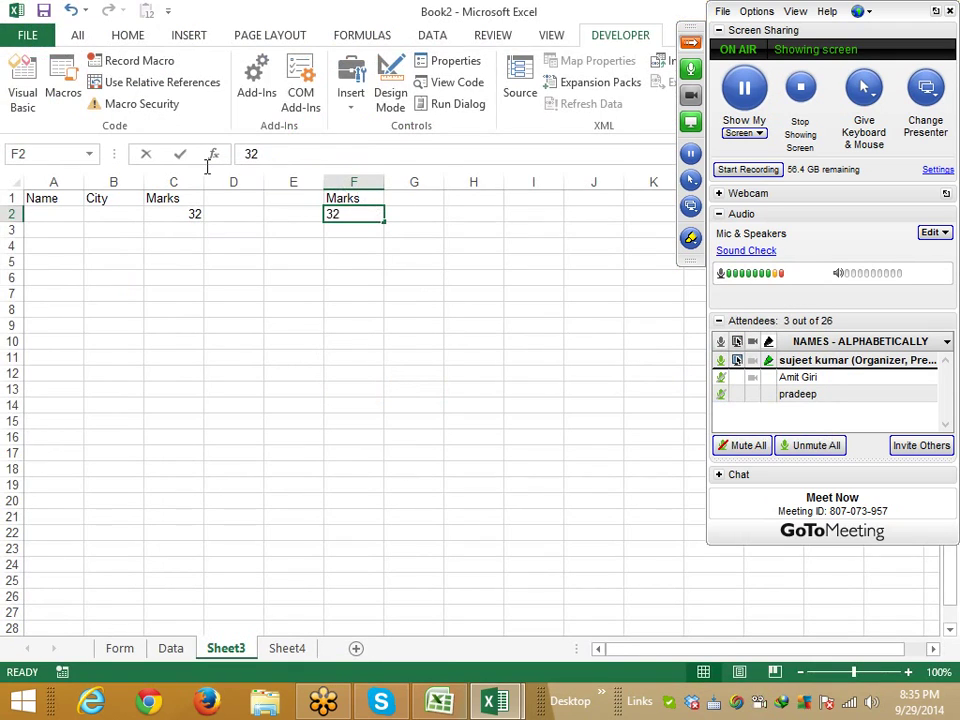
{"action": "key", "text": "Escape"}
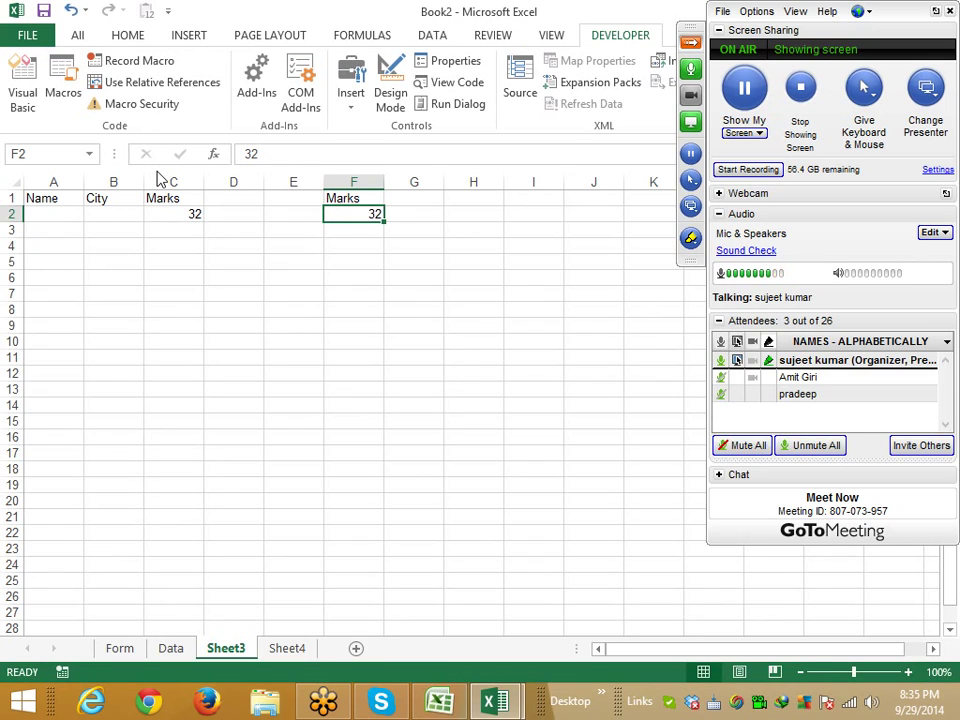
{"action": "left_click", "coordinate": [192, 219]}
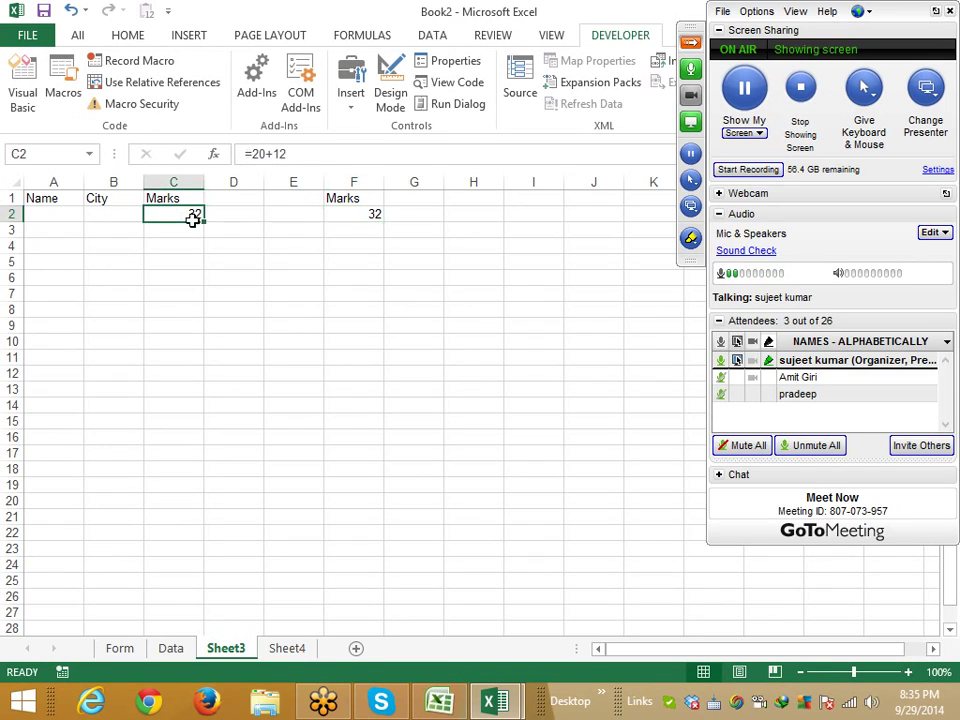
{"action": "key", "text": "alt+F11"}
- Review the commented heading lines and the f2 assignment line in rr
{"action": "mouse_move", "coordinate": [399, 152]}
{"action": "left_mouse_down"}
{"action": "mouse_move", "coordinate": [245, 137]}
{"action": "mouse_move", "coordinate": [208, 122]}
{"action": "left_mouse_up"}
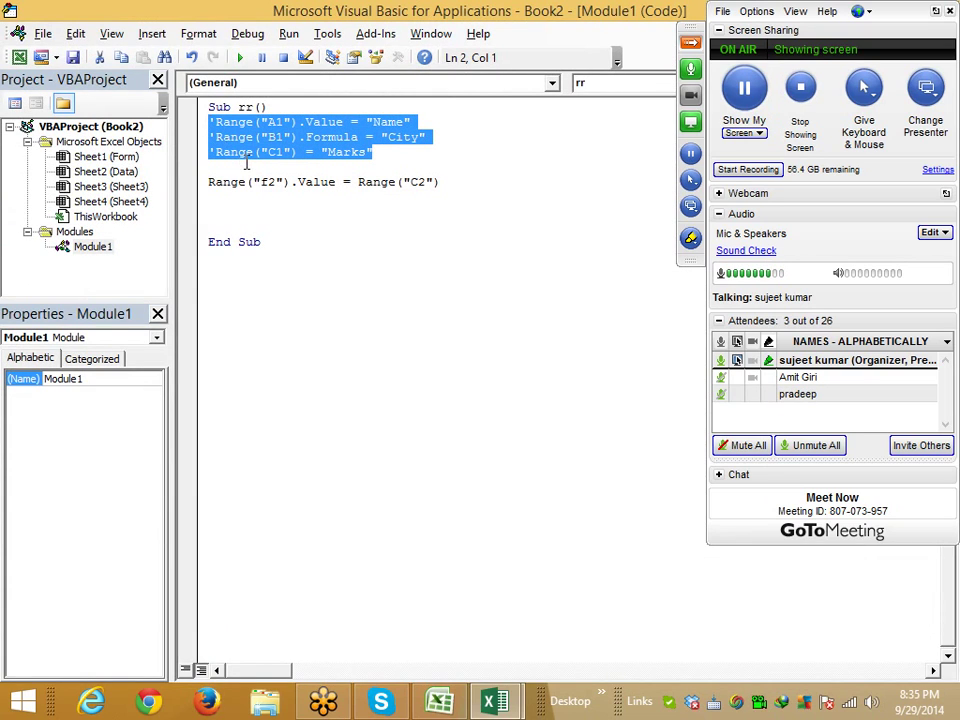
{"action": "left_click", "coordinate": [287, 196]}
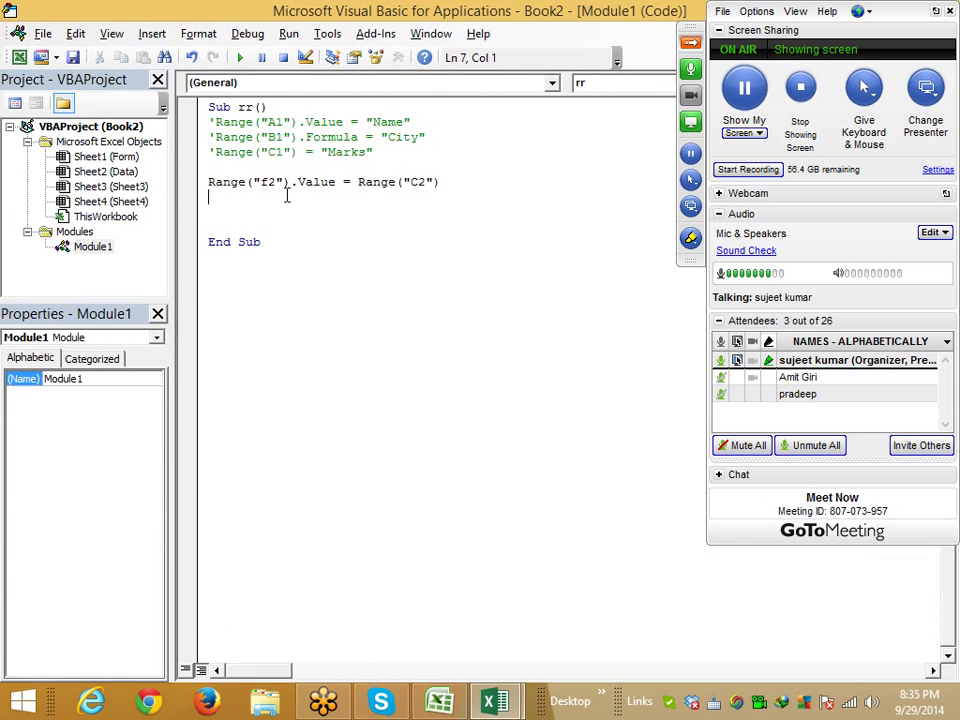
{"action": "left_click_drag", "start_coordinate": [454, 182], "coordinate": [86, 188]}
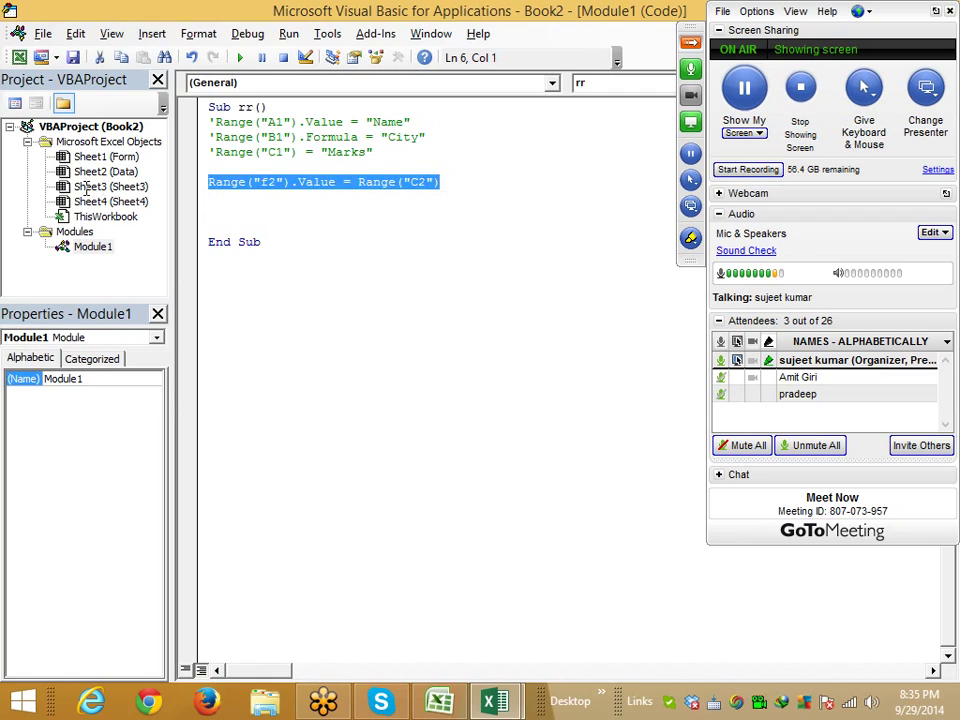
{"action": "left_click", "coordinate": [304, 198]}
{"action": "double_click", "coordinate": [310, 185]}
{"action": "double_click", "coordinate": [418, 182]}
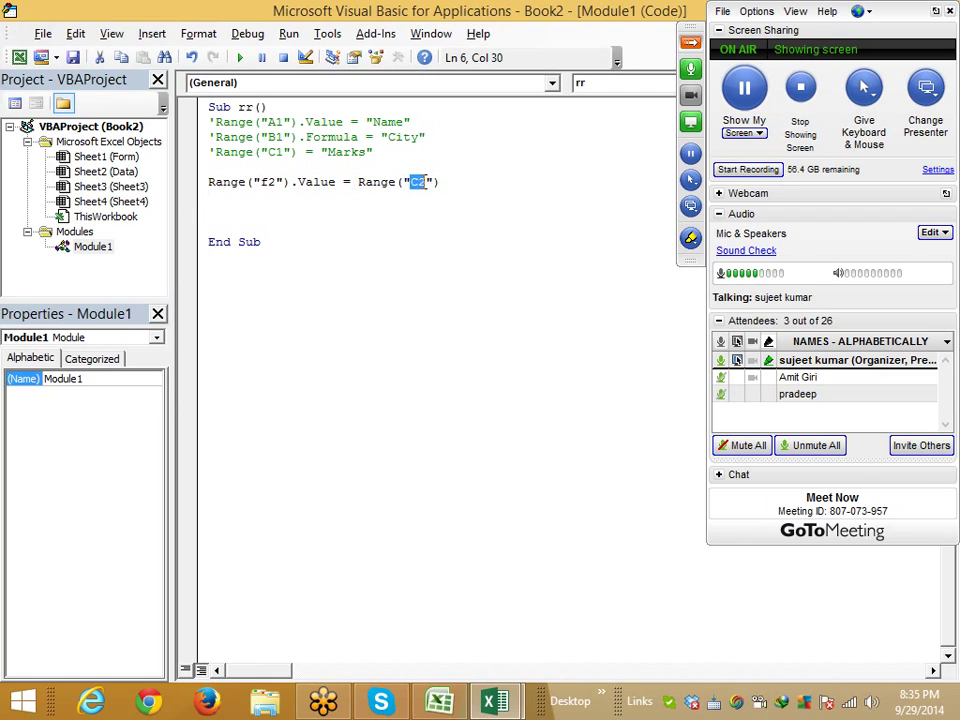
- Start a new macro header 'sub tt()' below End Sub
{"action": "left_click", "coordinate": [240, 295]}
{"action": "key", "text": "Return"}
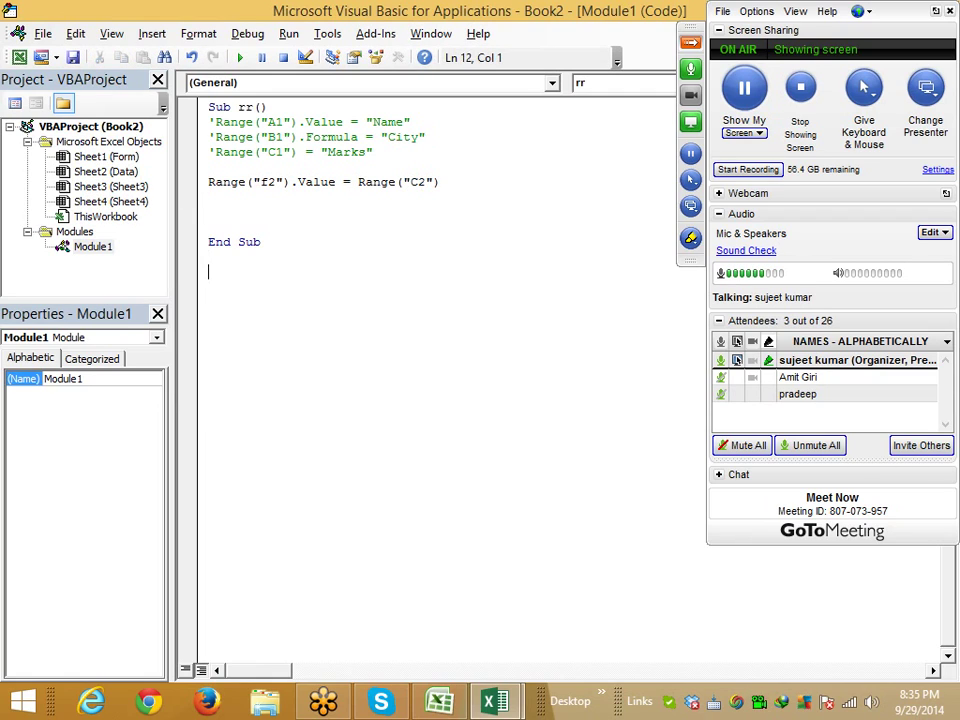
{"action": "type", "text": "sub "}
{"action": "type", "text": "tt("}
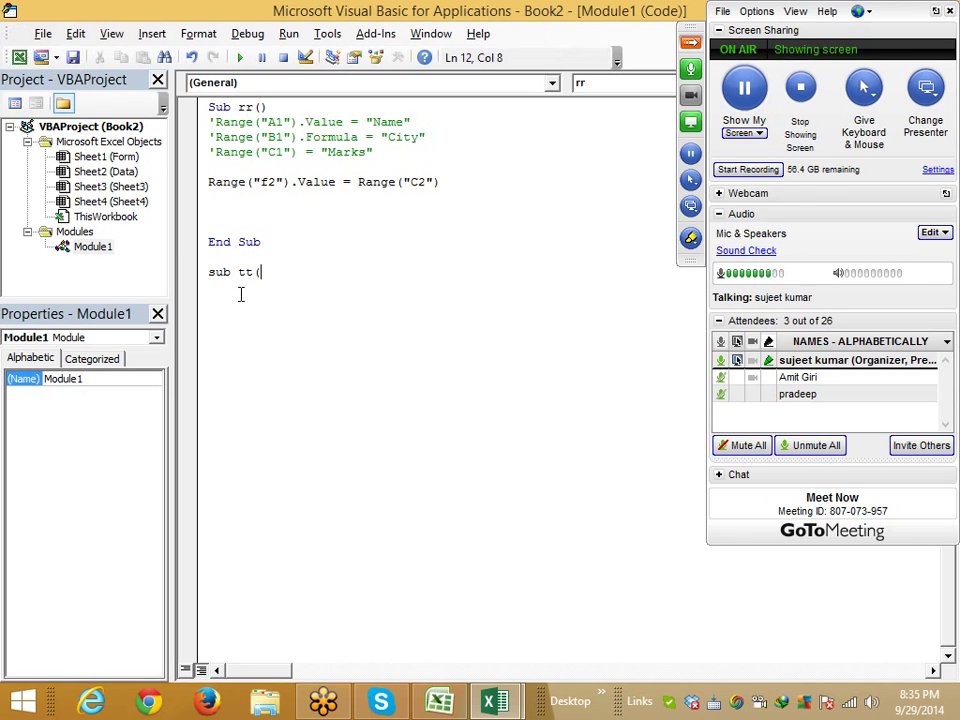
{"action": "type", "text": ")"}
- Complete the Sub tt() header and inspect the Form sheet's entry cells A2, B2 and D2
{"action": "key", "text": "Return"}
{"action": "key", "text": "alt+F11"}
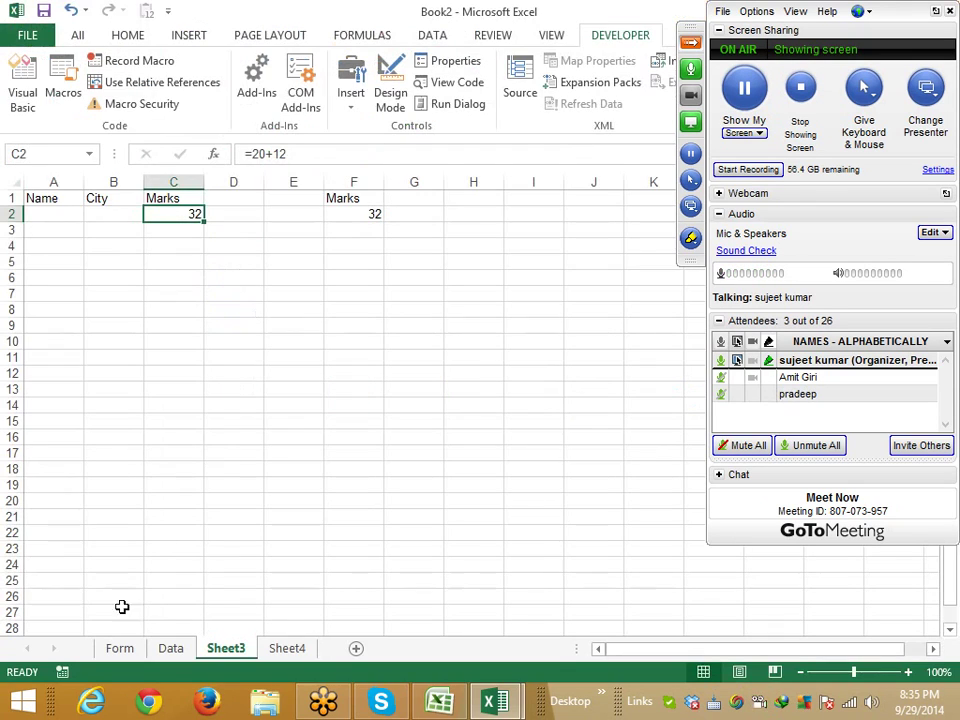
{"action": "left_click", "coordinate": [119, 648]}
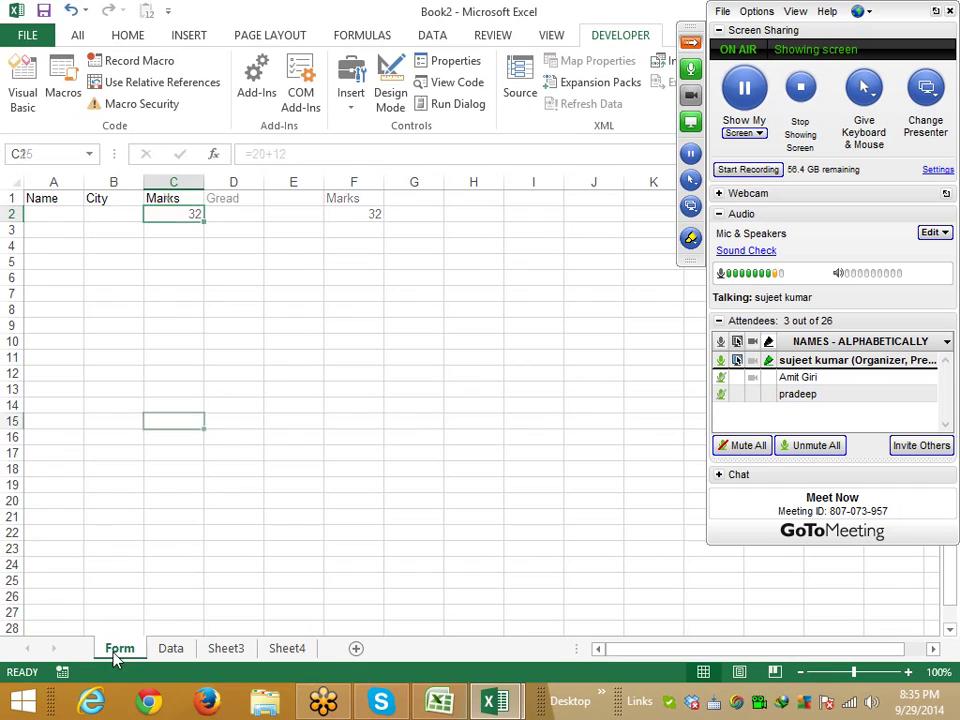
{"action": "left_click", "coordinate": [41, 212]}
{"action": "left_click", "coordinate": [110, 213]}
{"action": "left_click", "coordinate": [207, 216]}
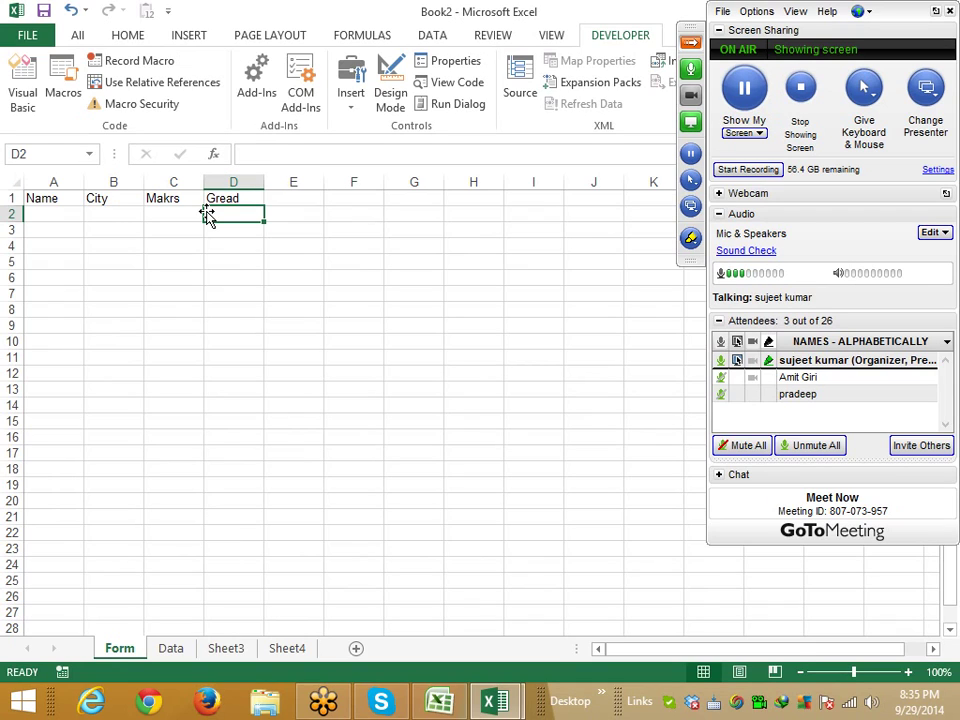
- Add an empty line inside tt and check the Data sheet, where A2 is the first empty row
{"action": "left_click", "coordinate": [169, 652]}
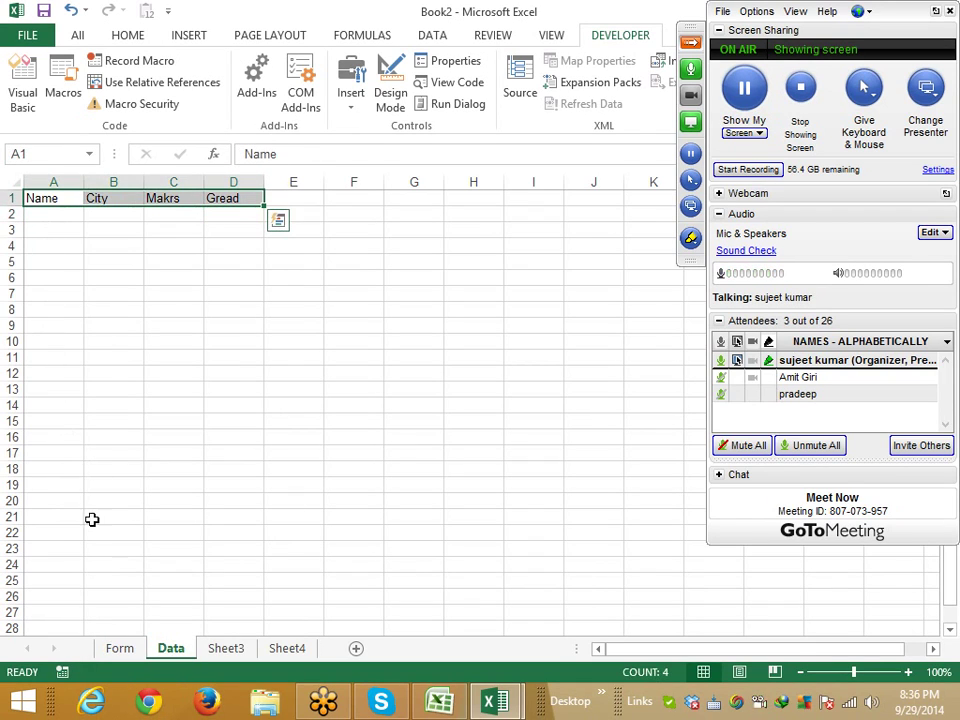
{"action": "left_click", "coordinate": [120, 650]}
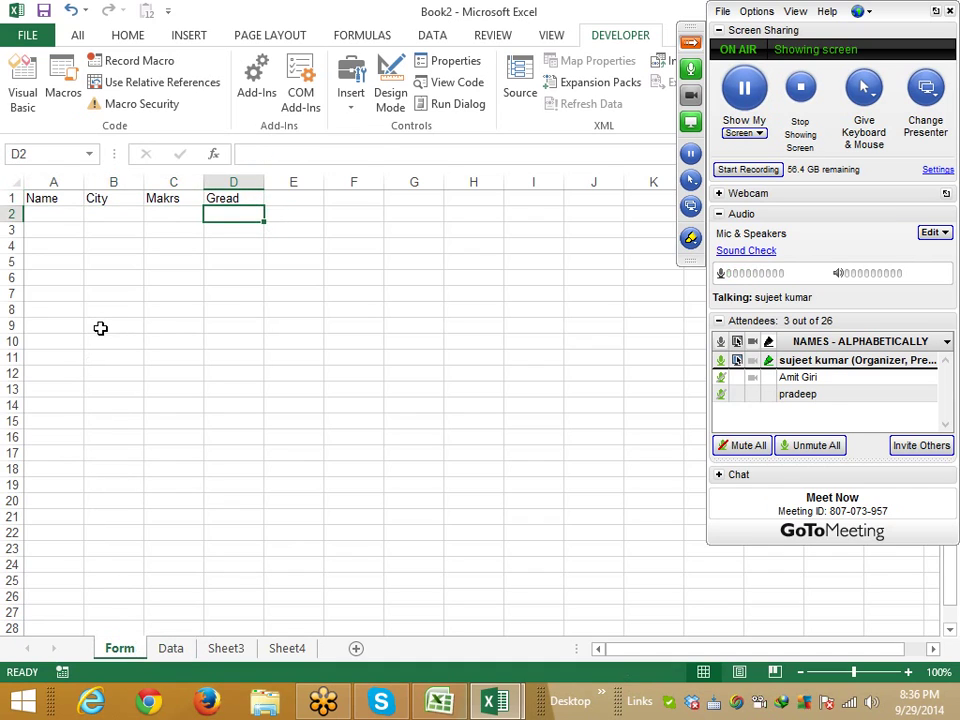
{"action": "key", "text": "alt+F11"}
{"action": "key", "text": "Return"}
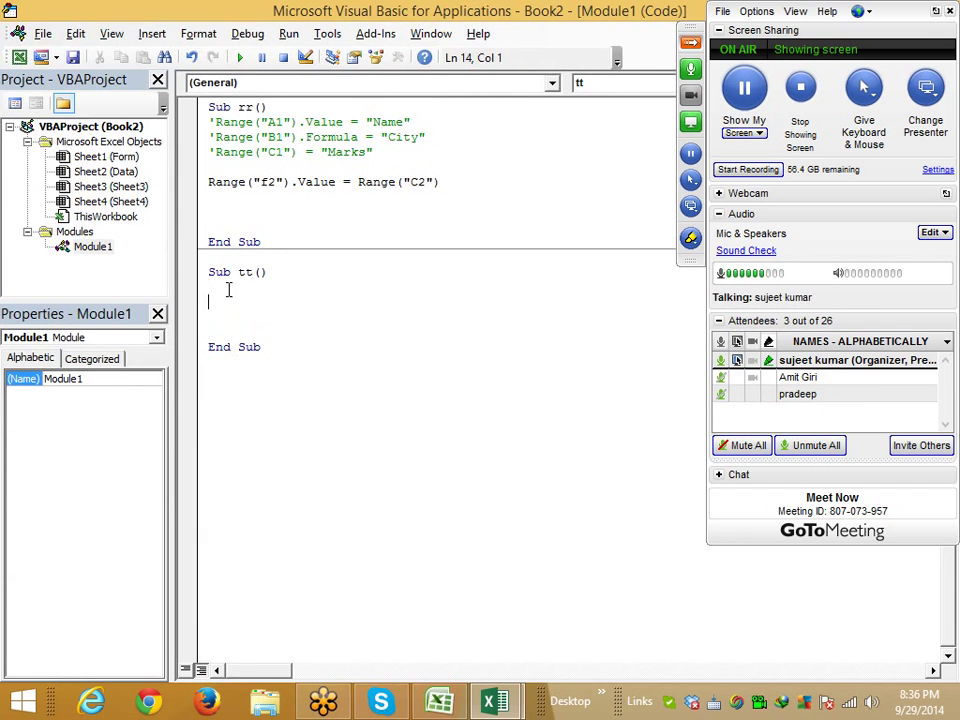
{"action": "key", "text": "alt+F11"}
{"action": "left_click", "coordinate": [167, 651]}
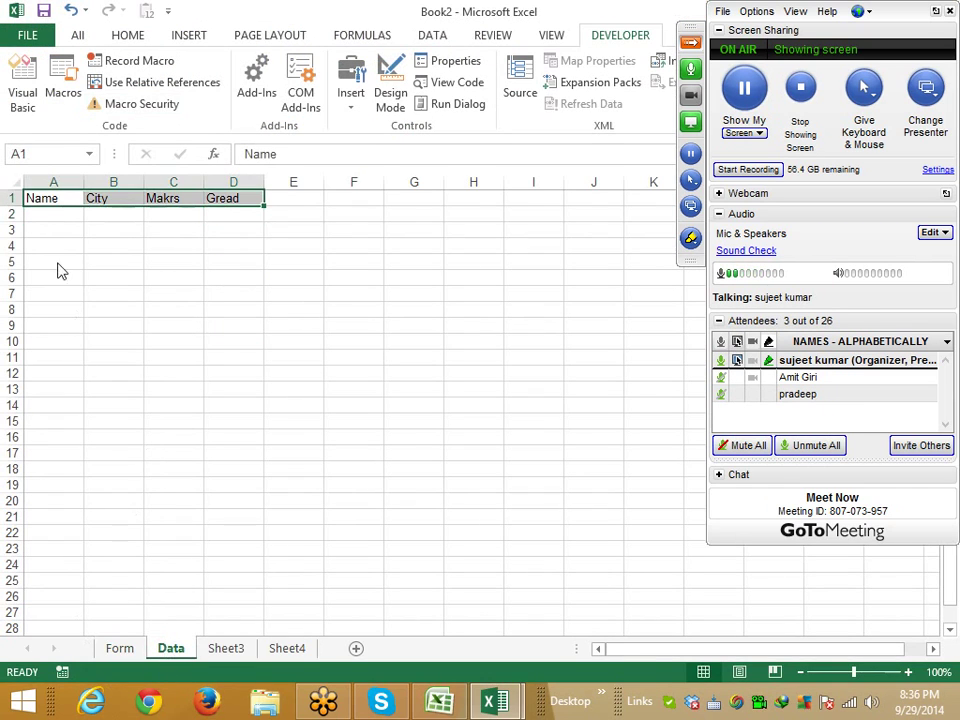
{"action": "left_click", "coordinate": [56, 216]}
{"action": "left_click", "coordinate": [61, 433]}
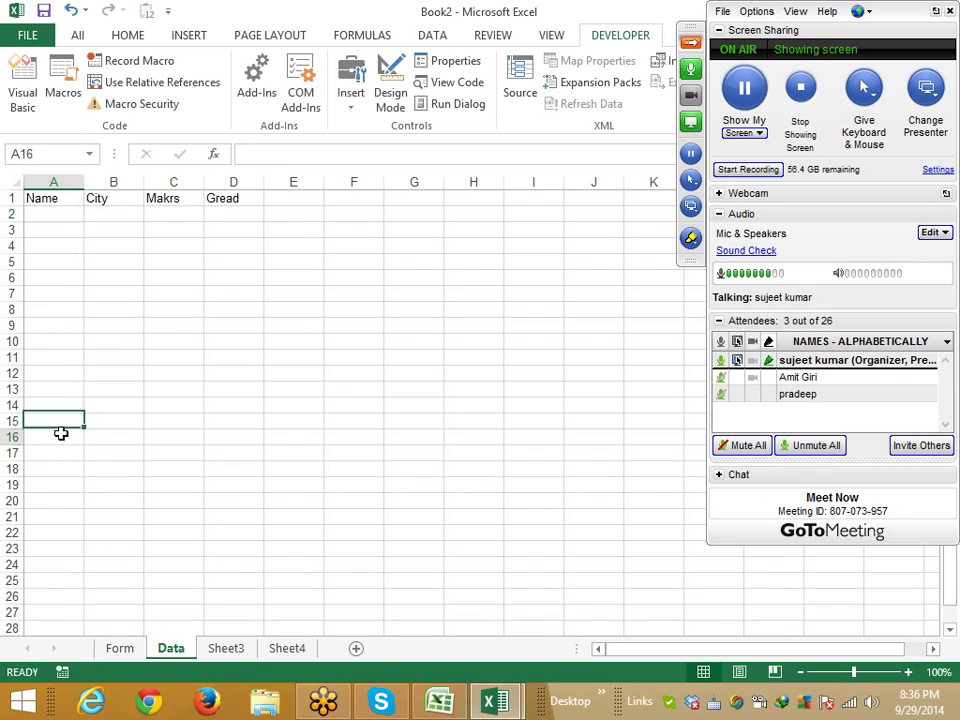
{"action": "left_click", "coordinate": [47, 214]}
{"action": "key", "text": "alt+Tab"}
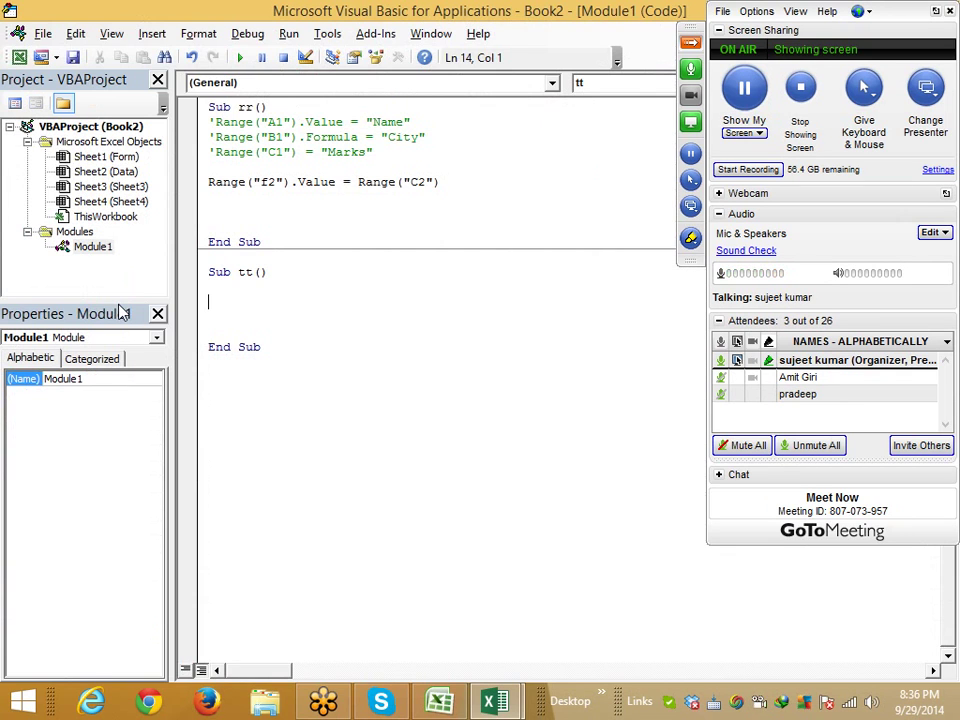
- Add the line Sheets("Data").Range("a65000").End(xlUp).ofset(1, 0).Value = Range("A2").Value to tt
{"action": "type", "text": "sheets"}
{"action": "type", "text": "(\"Da"}
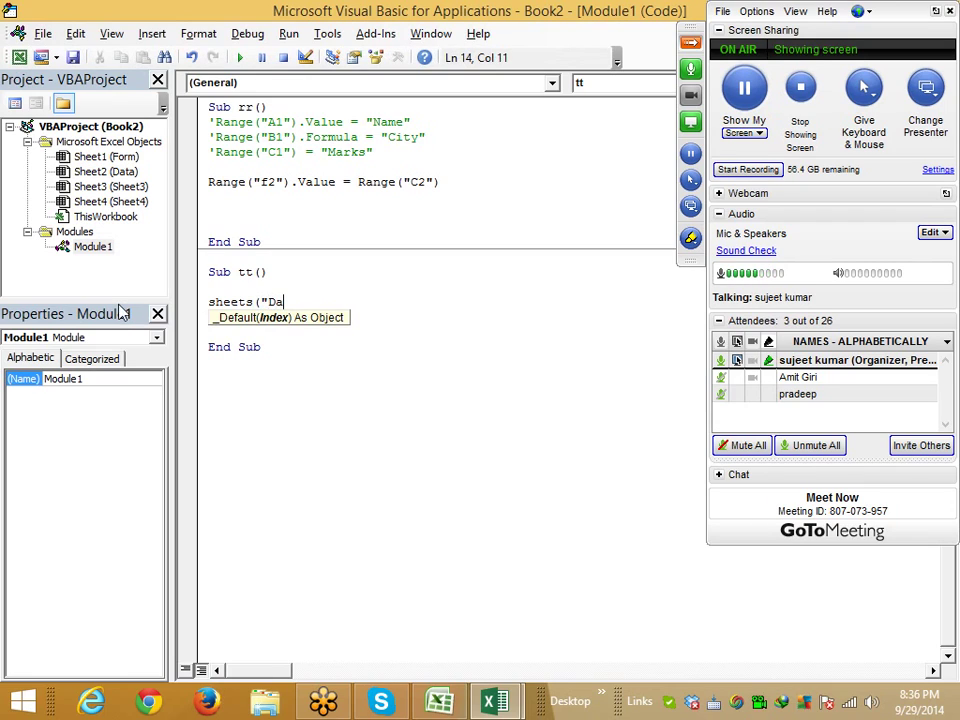
{"action": "type", "text": "ta\""}
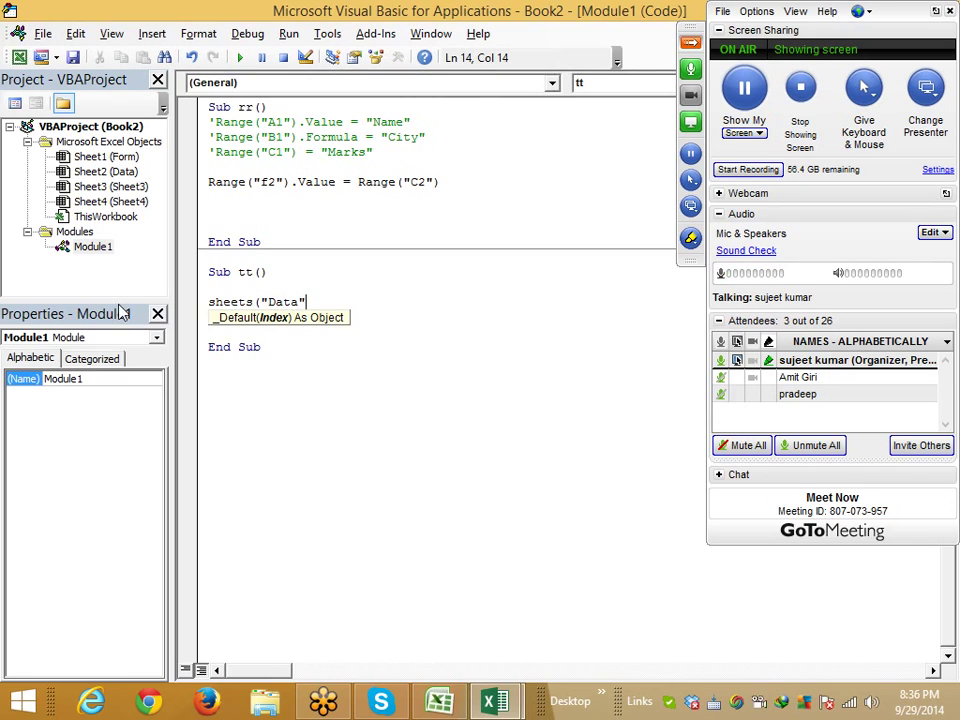
{"action": "type", "text": ").r"}
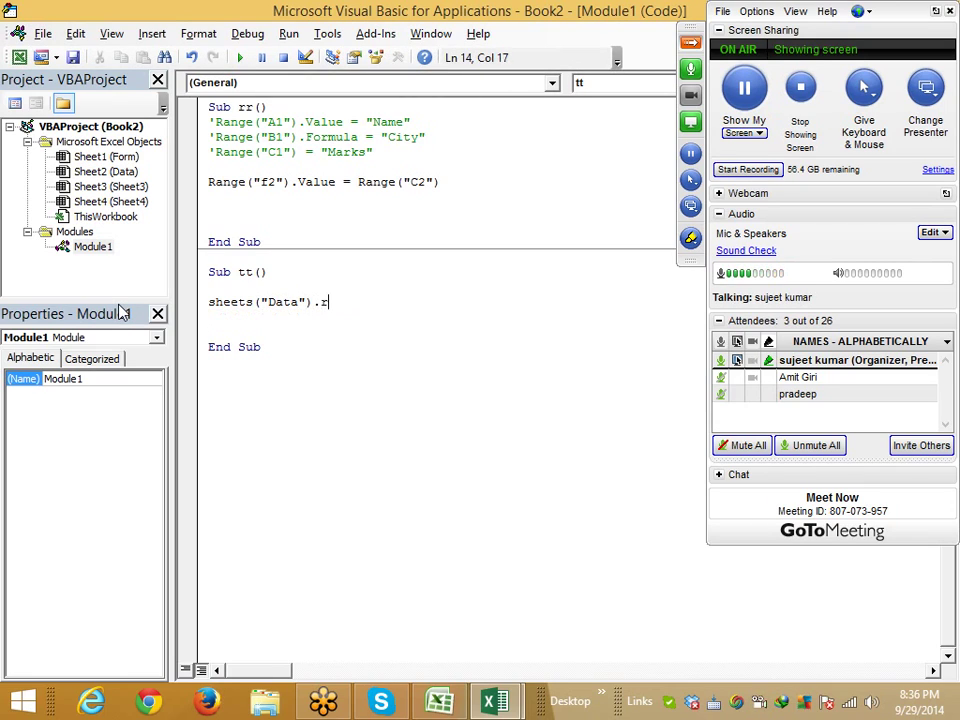
{"action": "type", "text": "ange"}
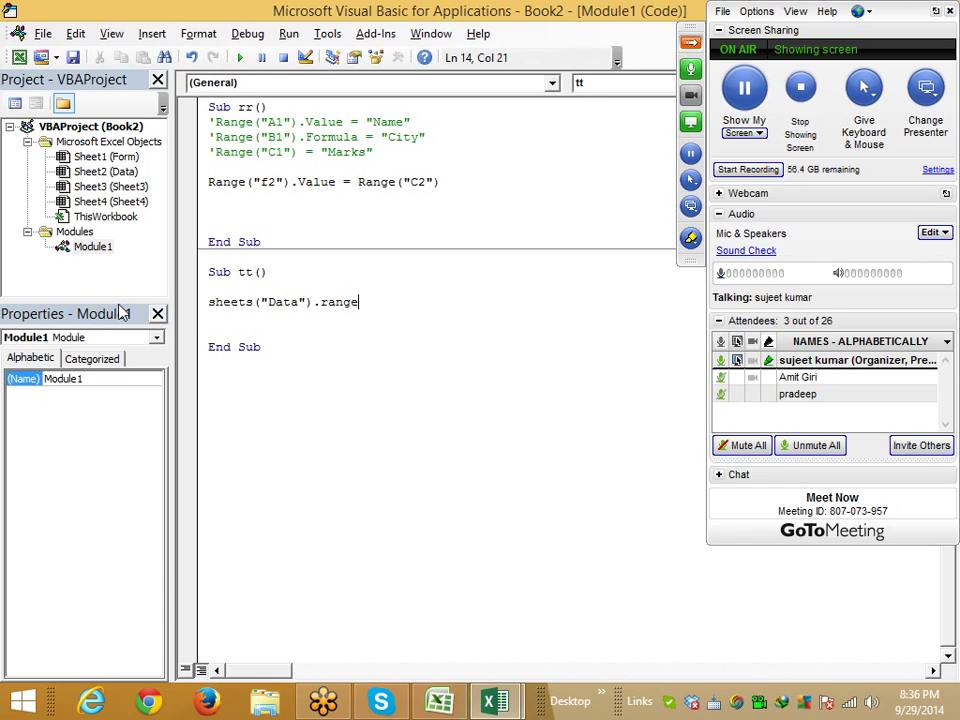
{"action": "type", "text": "(\""}
{"action": "type", "text": "a6500"}
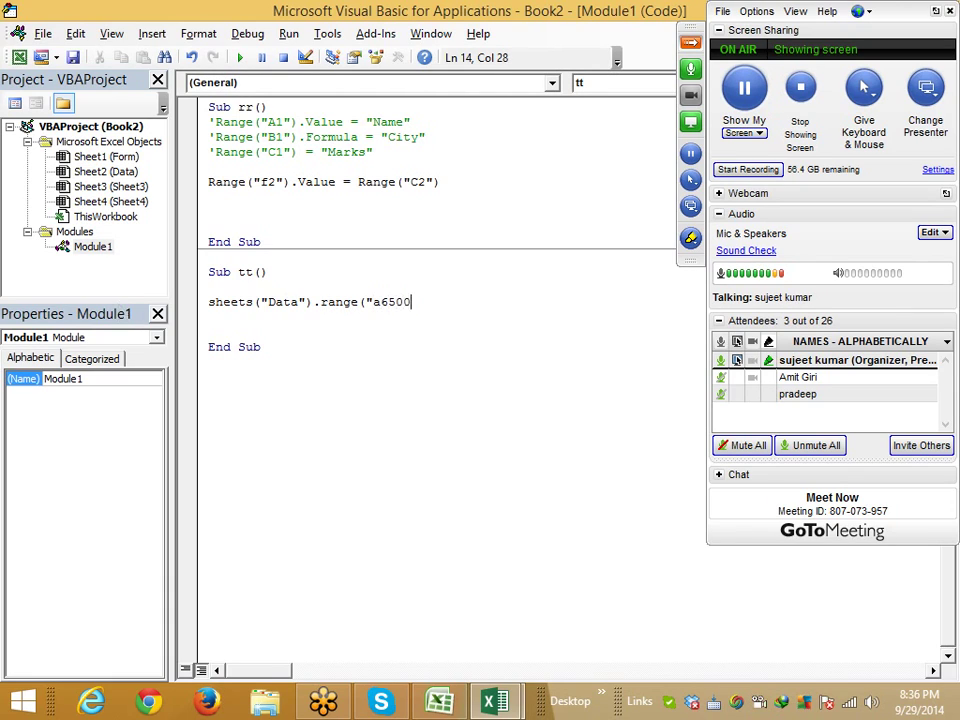
{"action": "type", "text": "0\")"}
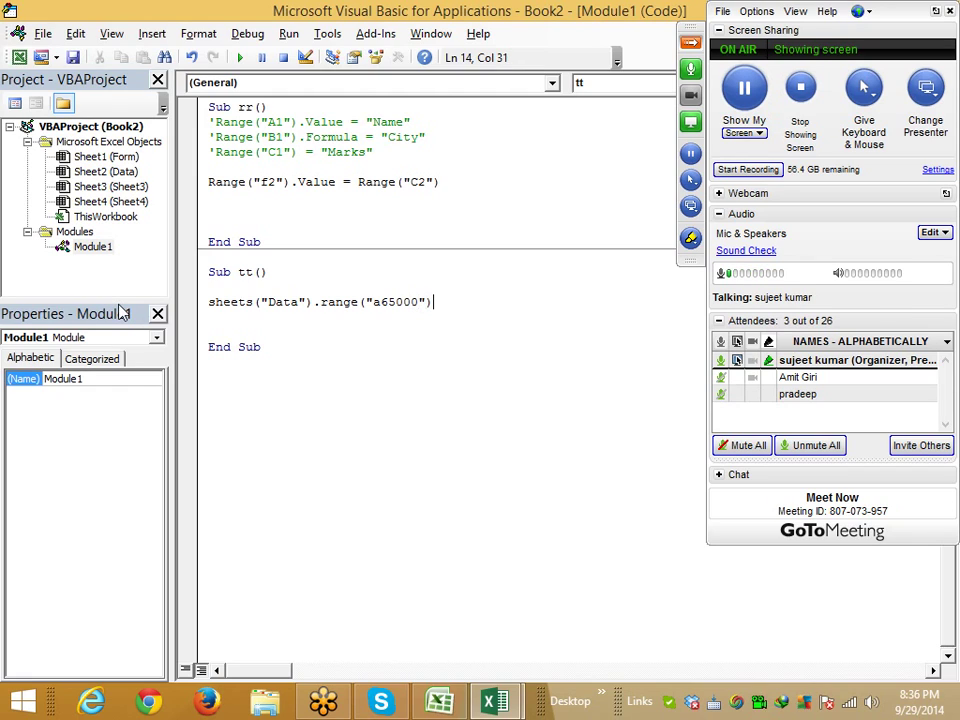
{"action": "type", "text": ".end"}
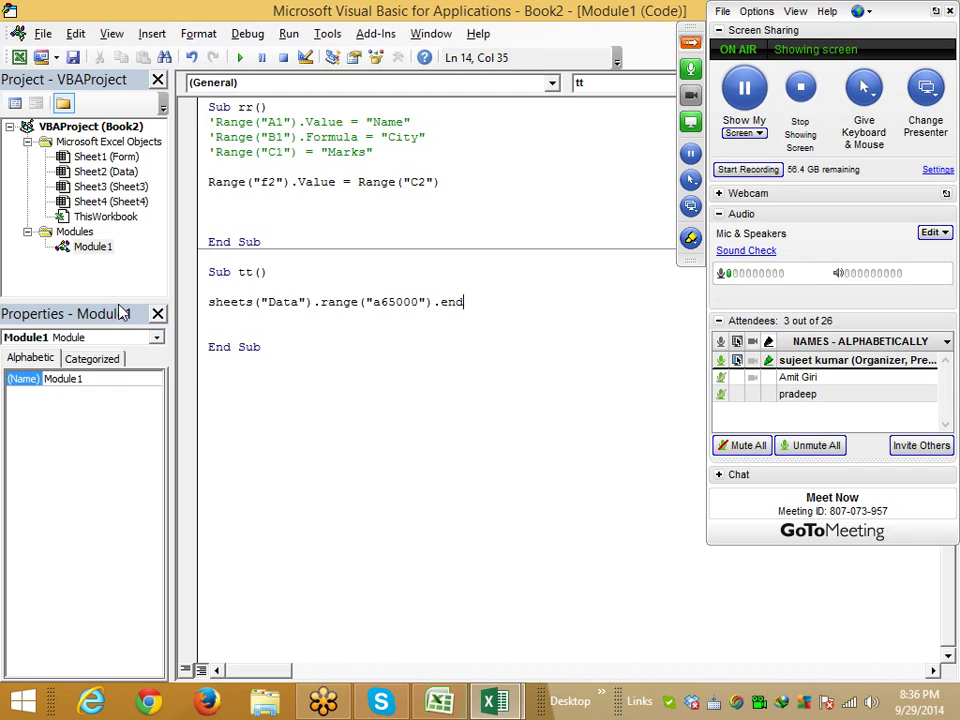
{"action": "type", "text": "(xl"}
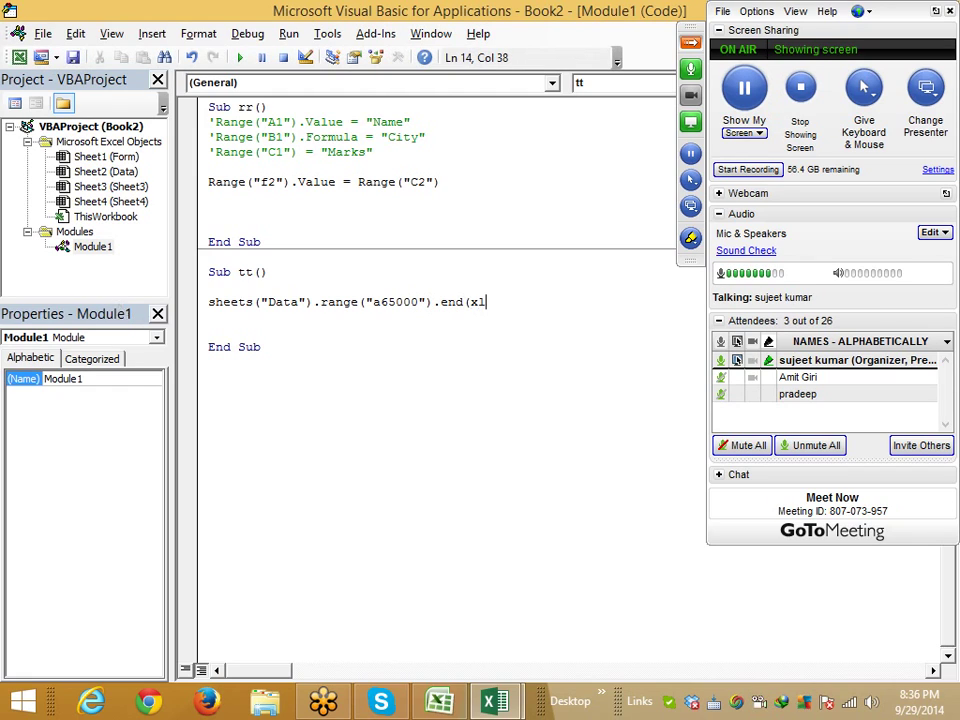
{"action": "type", "text": "u"}
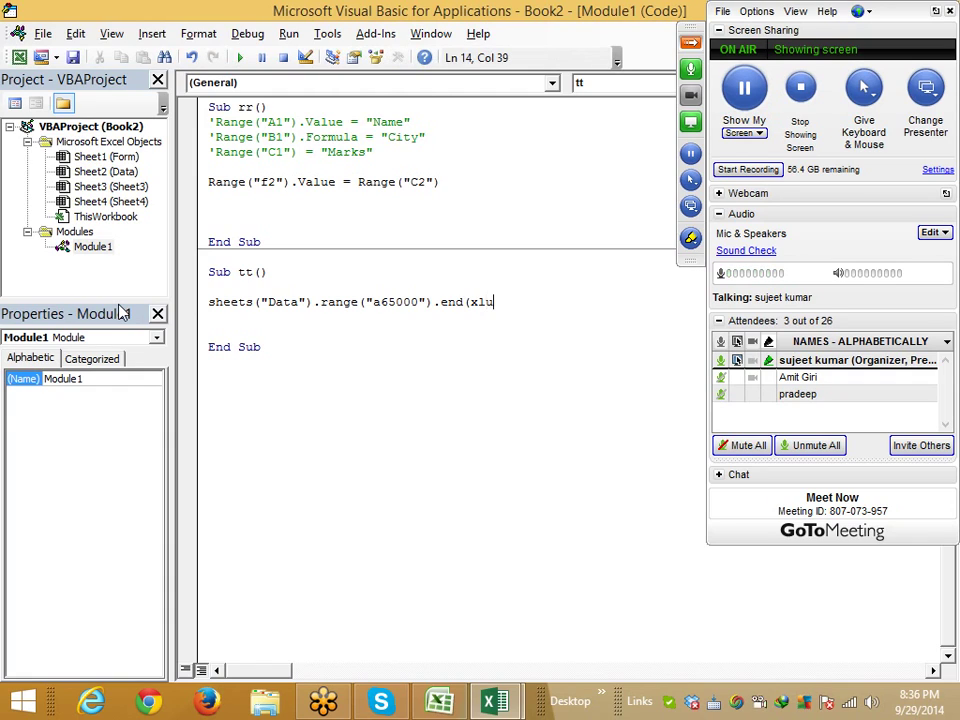
{"action": "type", "text": "p)"}
{"action": "type", "text": ".of"}
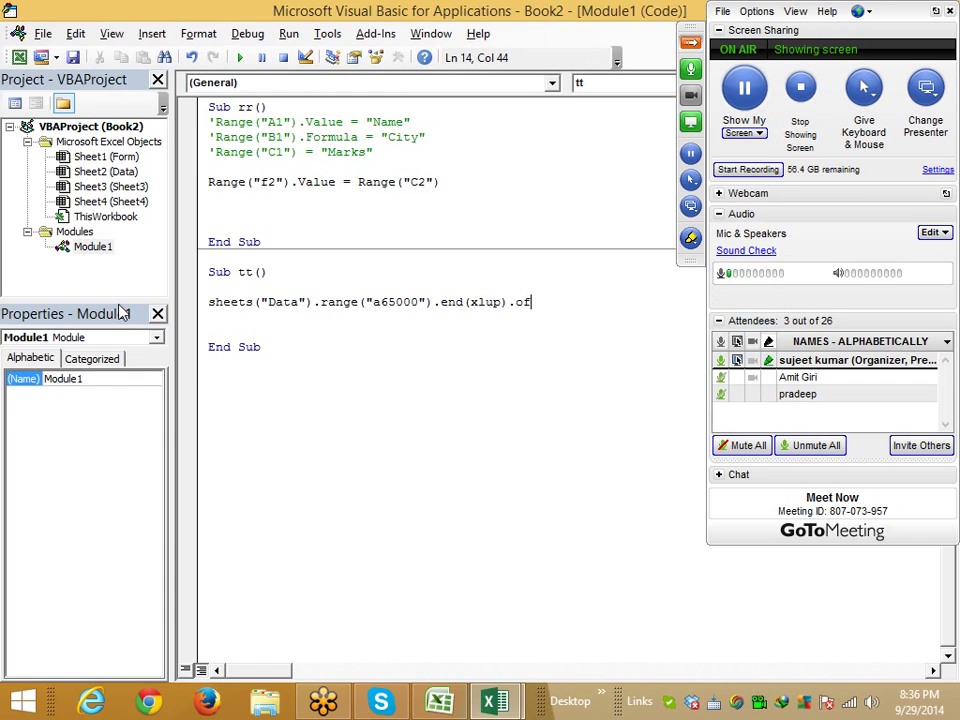
{"action": "type", "text": "set"}
{"action": "key", "text": "BackSpace"}
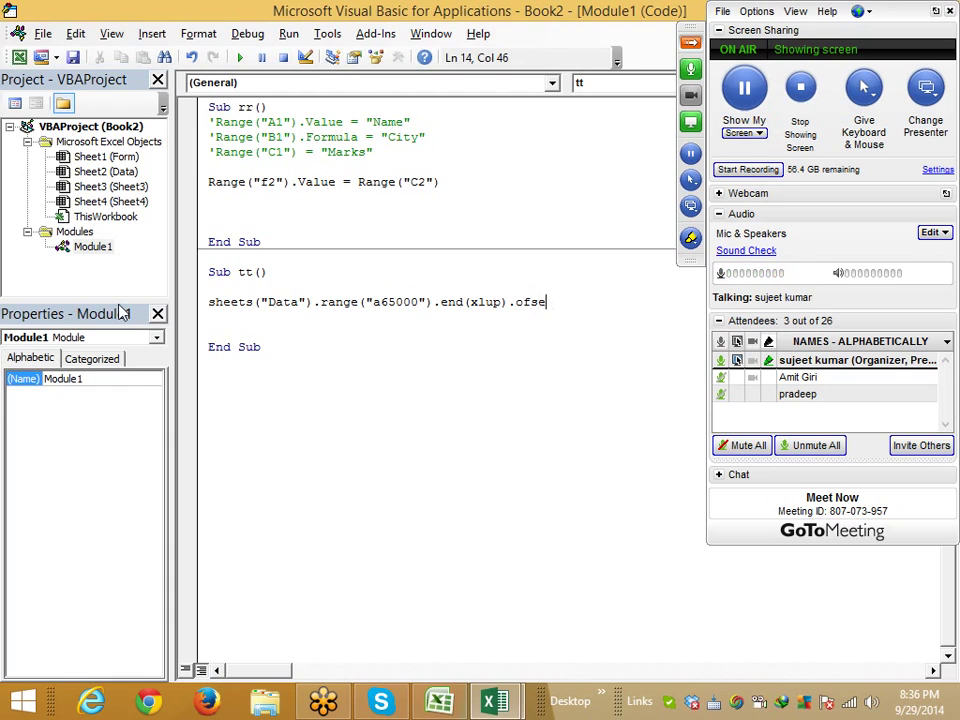
{"action": "type", "text": "t("}
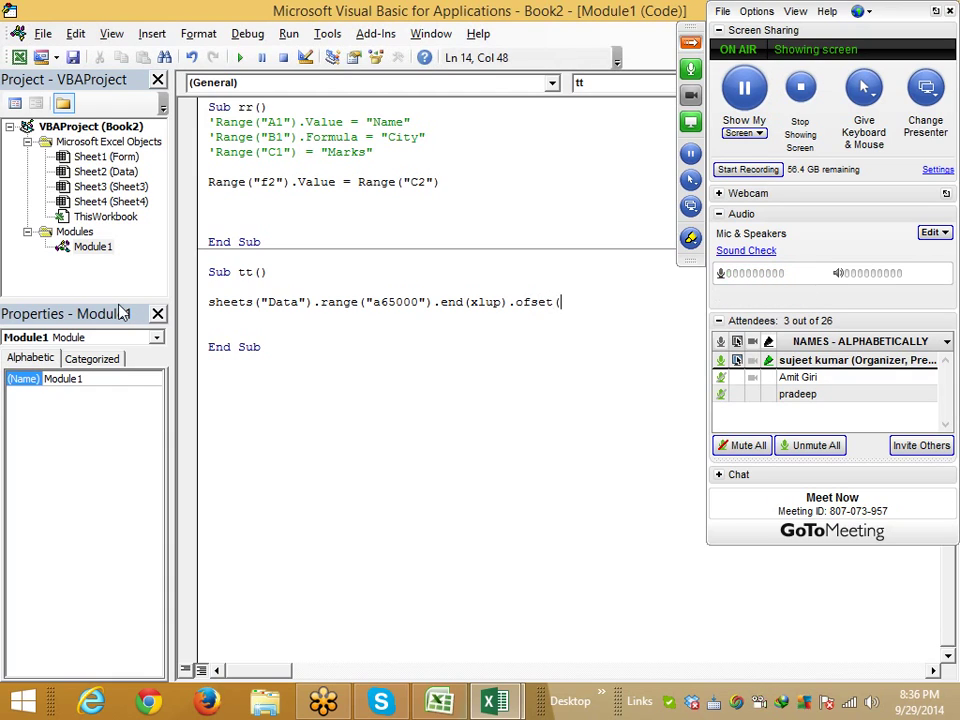
{"action": "type", "text": "1,0"}
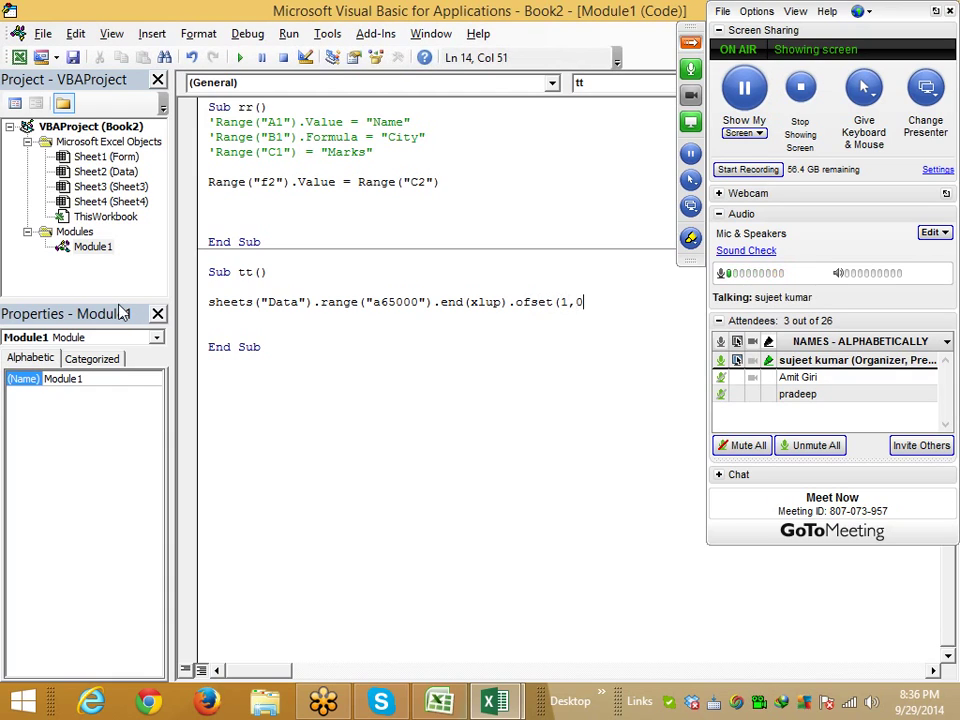
{"action": "type", "text": ").v"}
{"action": "type", "text": "alue"}
{"action": "type", "text": "=range"}
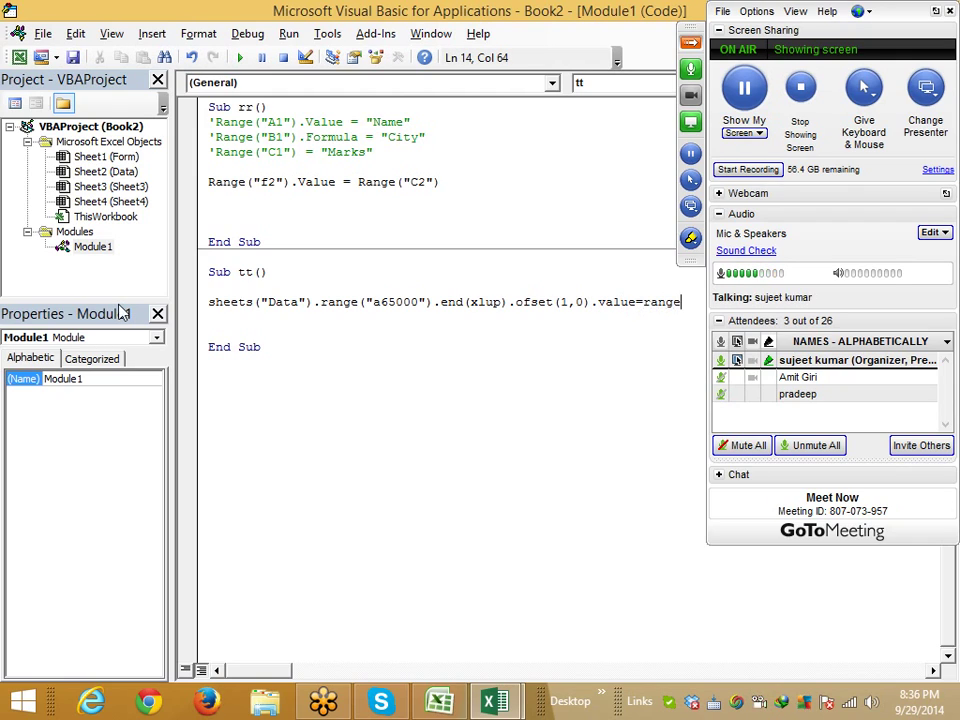
{"action": "type", "text": "(\"A"}
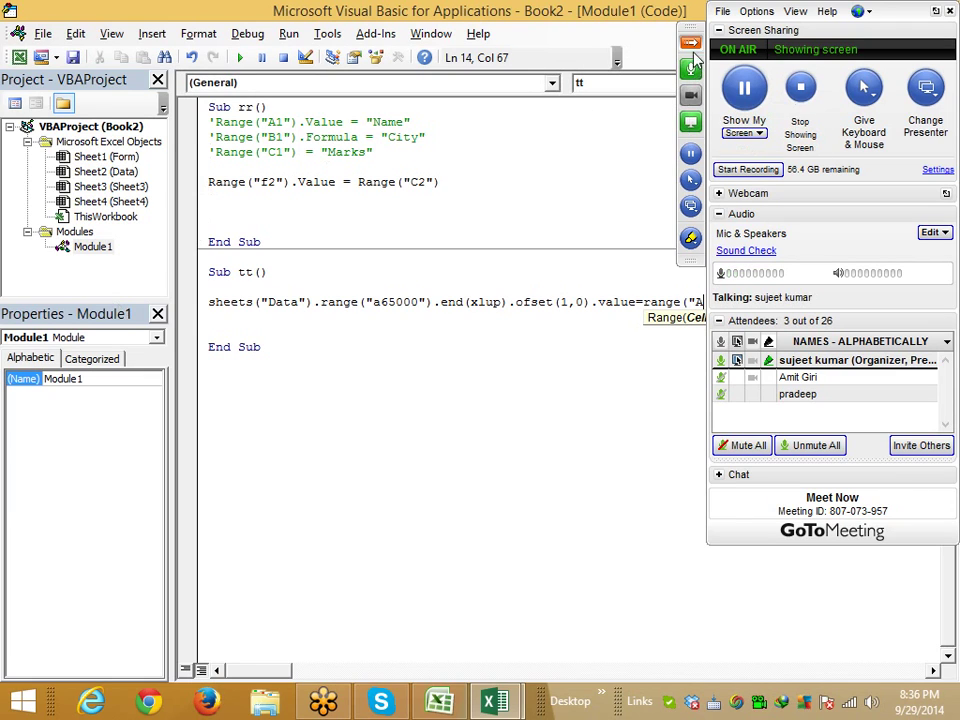
{"action": "left_click", "coordinate": [690, 105]}
{"action": "left_click", "coordinate": [703, 302]}
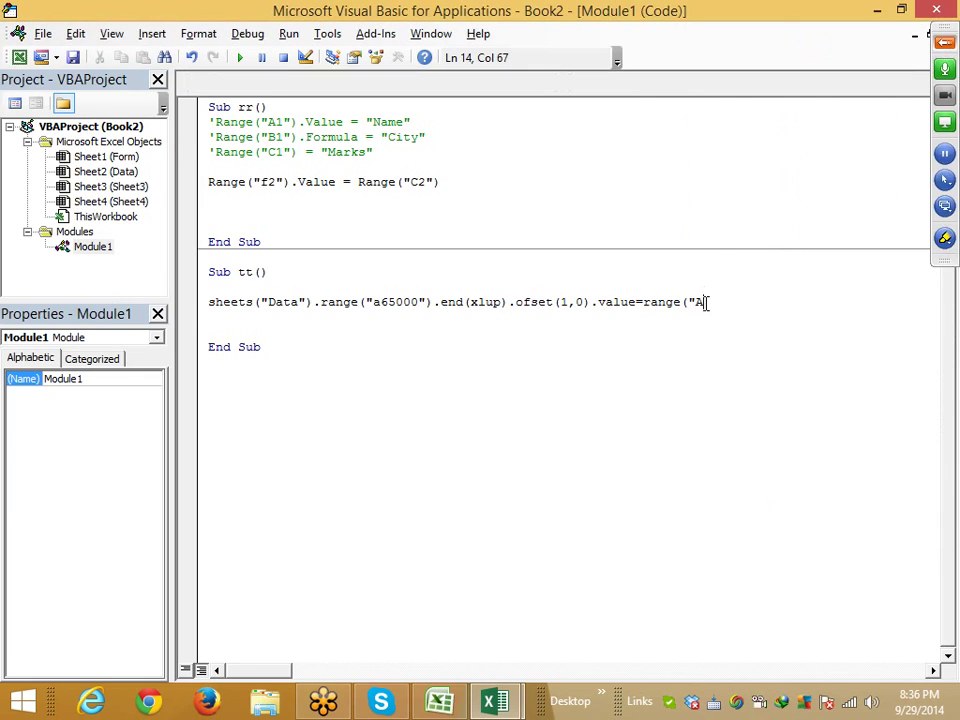
{"action": "type", "text": "2\")"}
{"action": "type", "text": ".v"}
{"action": "key", "text": "Down"}
{"action": "key", "text": "Tab"}
{"action": "key", "text": "Return"}
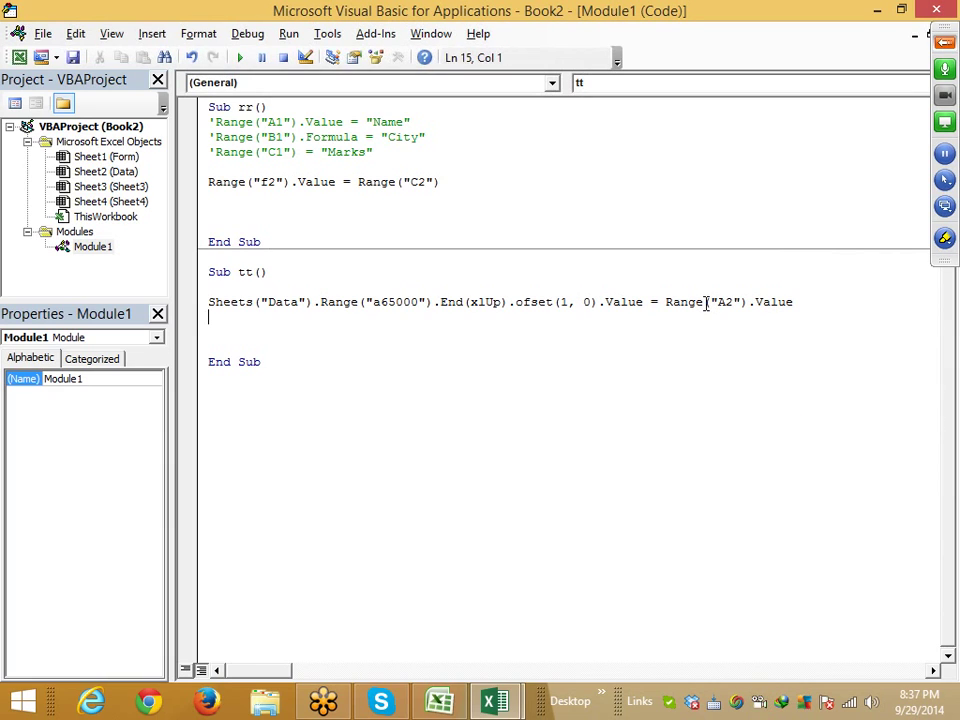
{"action": "key", "text": "alt+F11"}
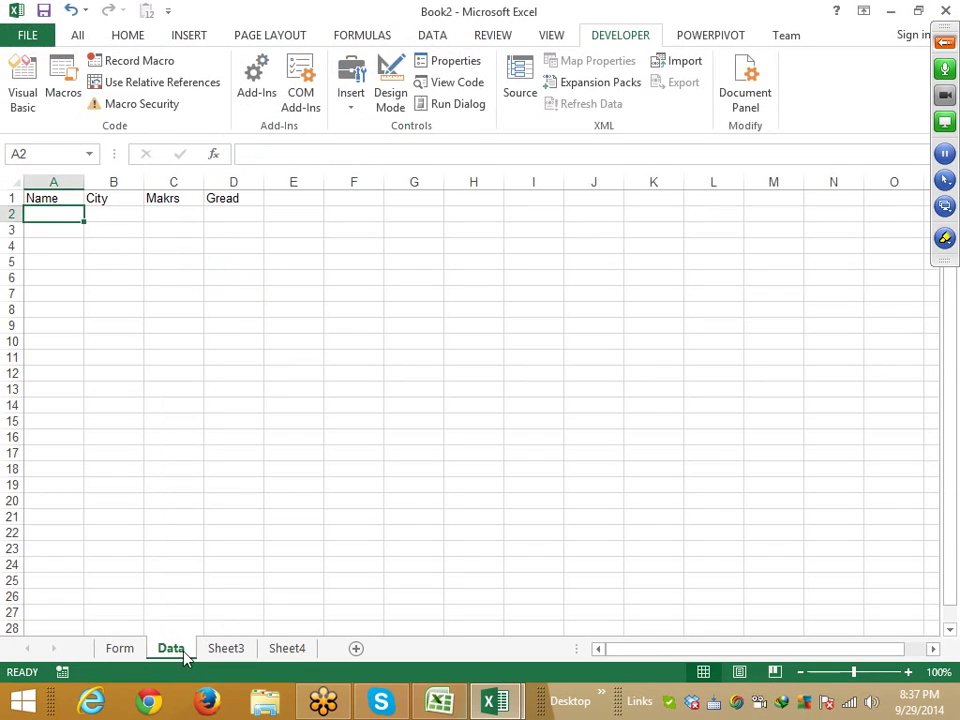
{"action": "left_click", "coordinate": [83, 555]}
{"action": "key", "text": "ctrl+Down"}
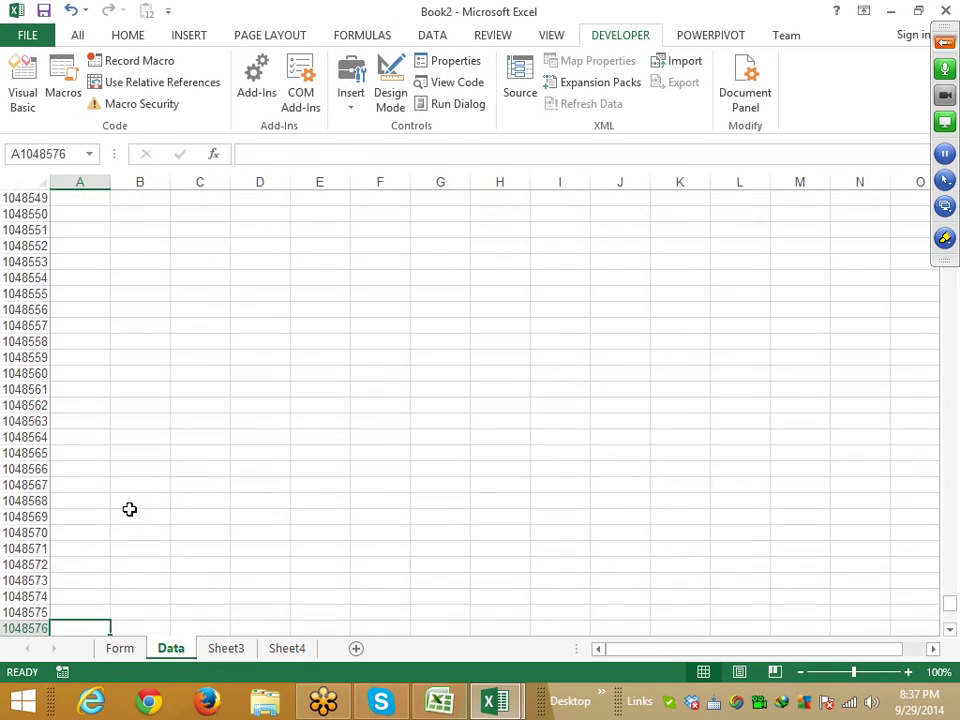
{"action": "key", "text": "ctrl+Up"}
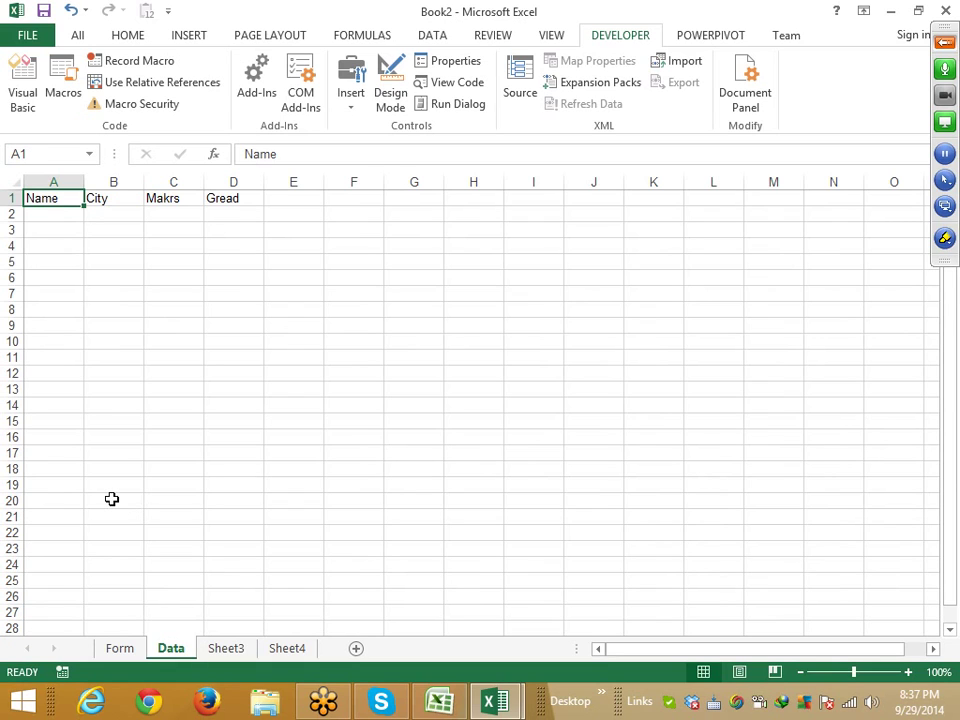
{"action": "key", "text": "Down"}
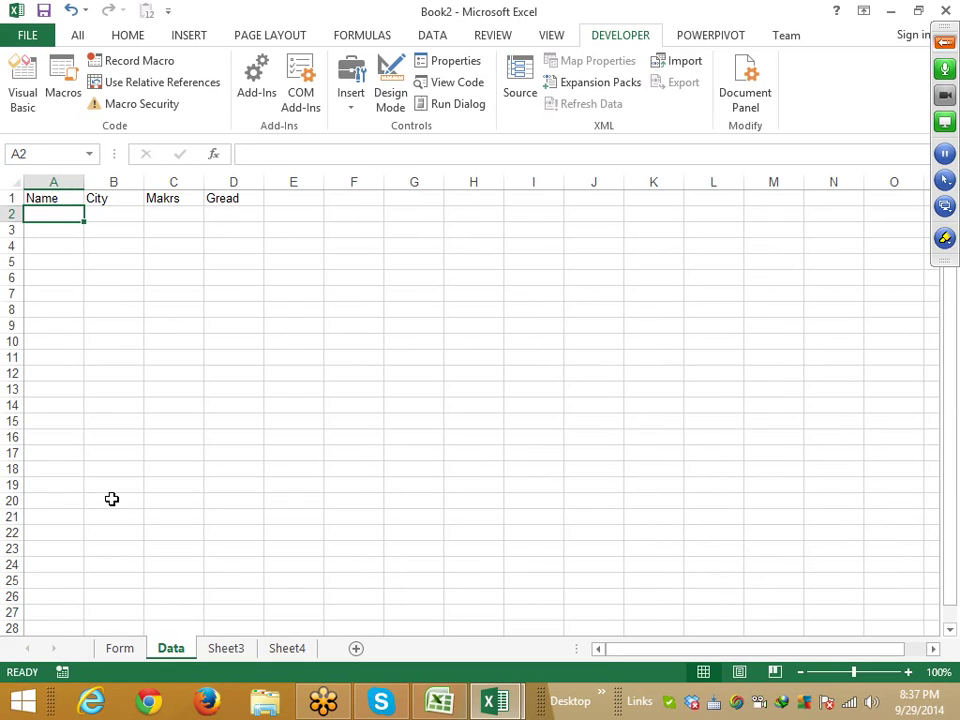
{"action": "key", "text": "alt+F11"}
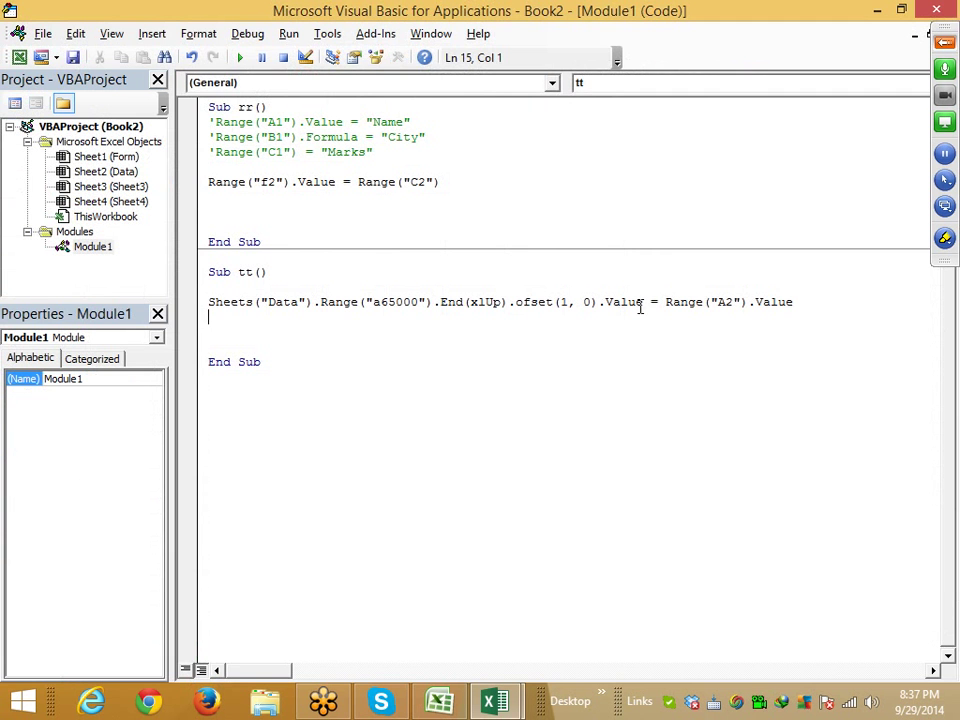
- Highlight the Data sheet name, the a65000 cell and the offset arguments in the statement
{"action": "double_click", "coordinate": [294, 304]}
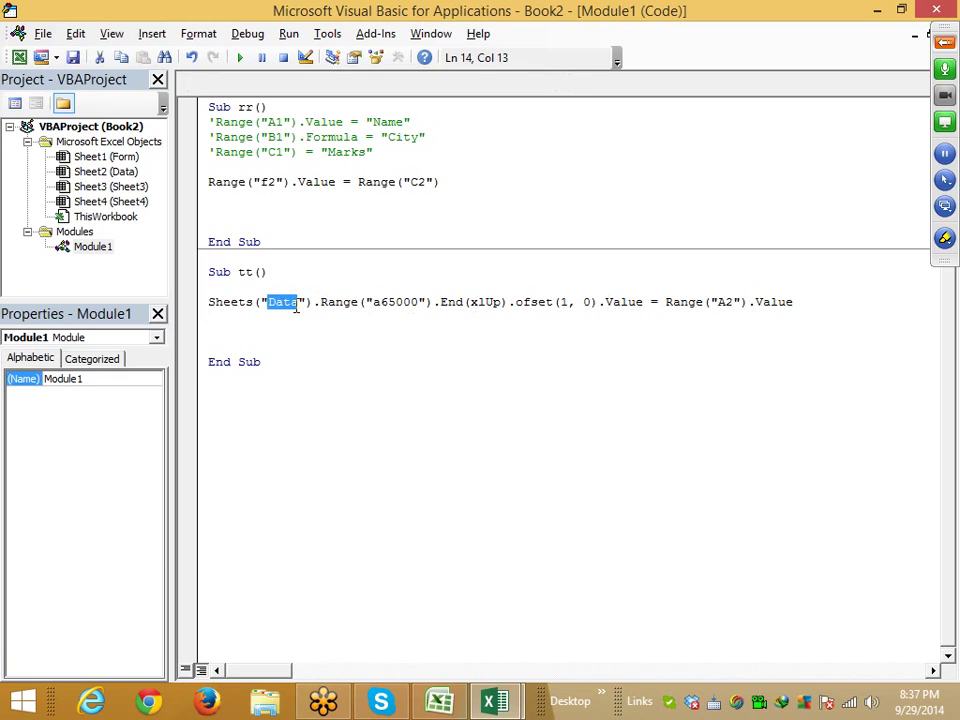
{"action": "double_click", "coordinate": [409, 303]}
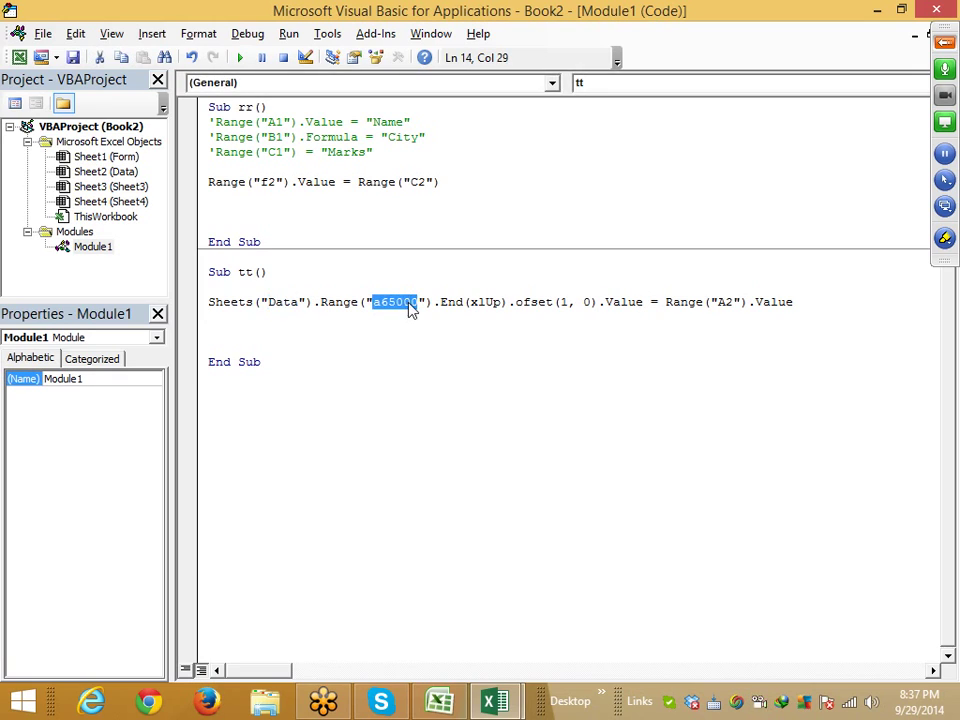
{"action": "left_click", "coordinate": [550, 302]}
{"action": "left_click", "coordinate": [569, 302]}
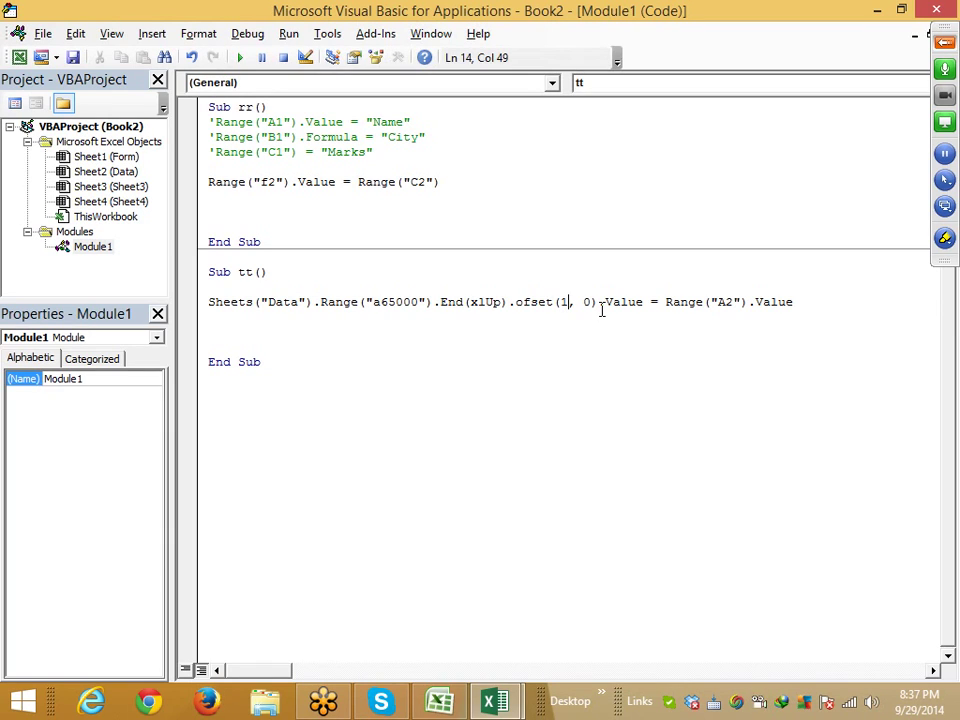
- Duplicate the copy statement into four lines and change the second line's row offset to 0
{"action": "left_click_drag", "start_coordinate": [209, 303], "coordinate": [440, 323]}
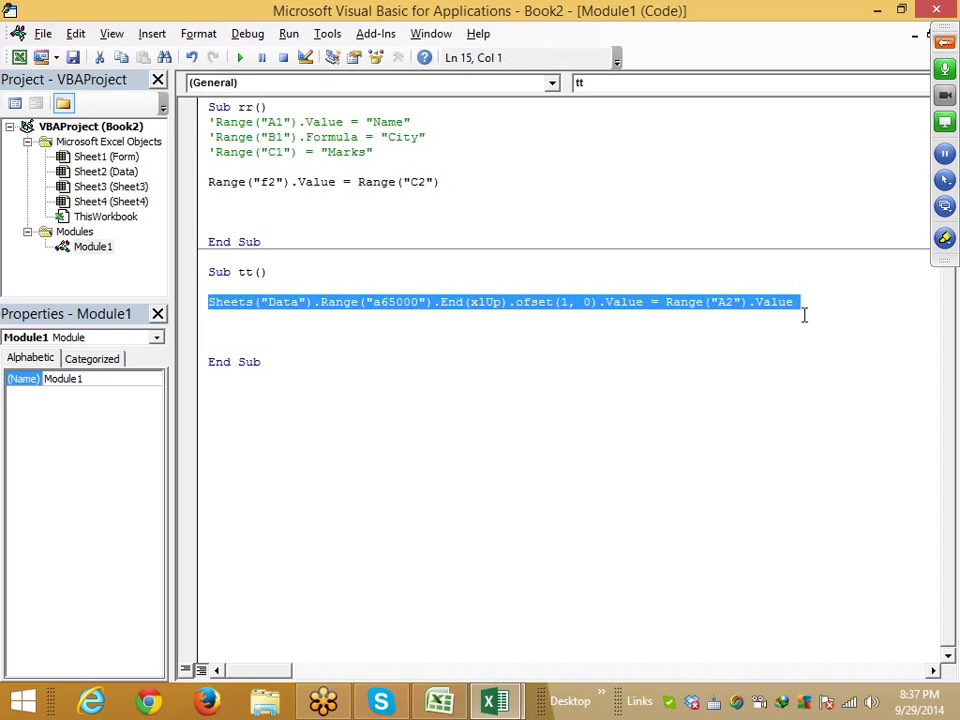
{"action": "key", "text": "ctrl+c"}
{"action": "left_click", "coordinate": [210, 320]}
{"action": "key", "text": "ctrl+v"}
{"action": "key", "text": "ctrl+v"}
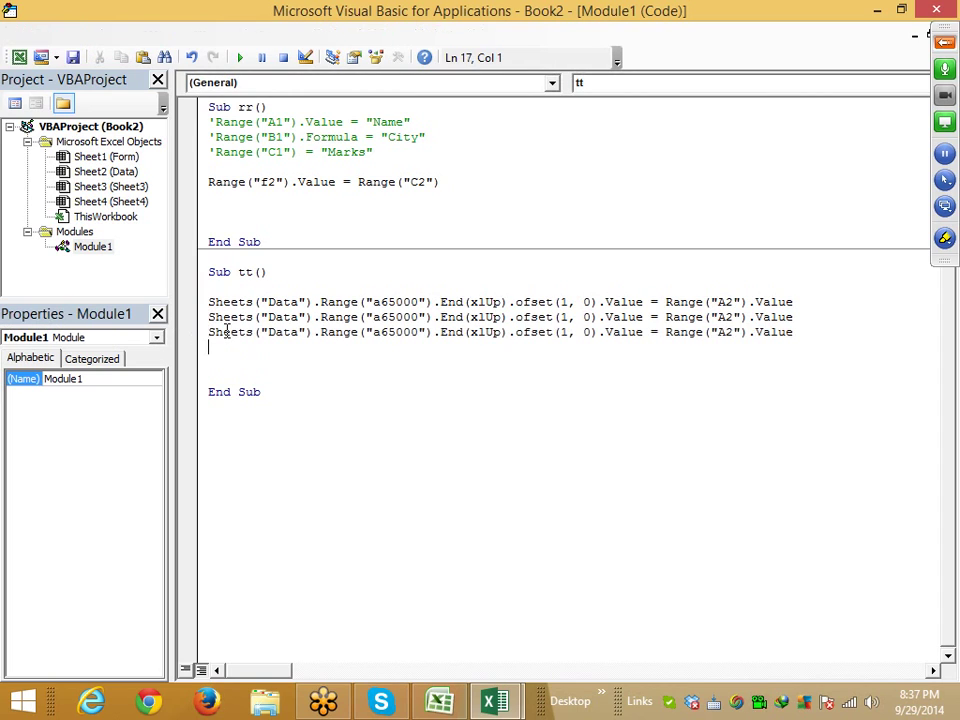
{"action": "key", "text": "ctrl+v"}
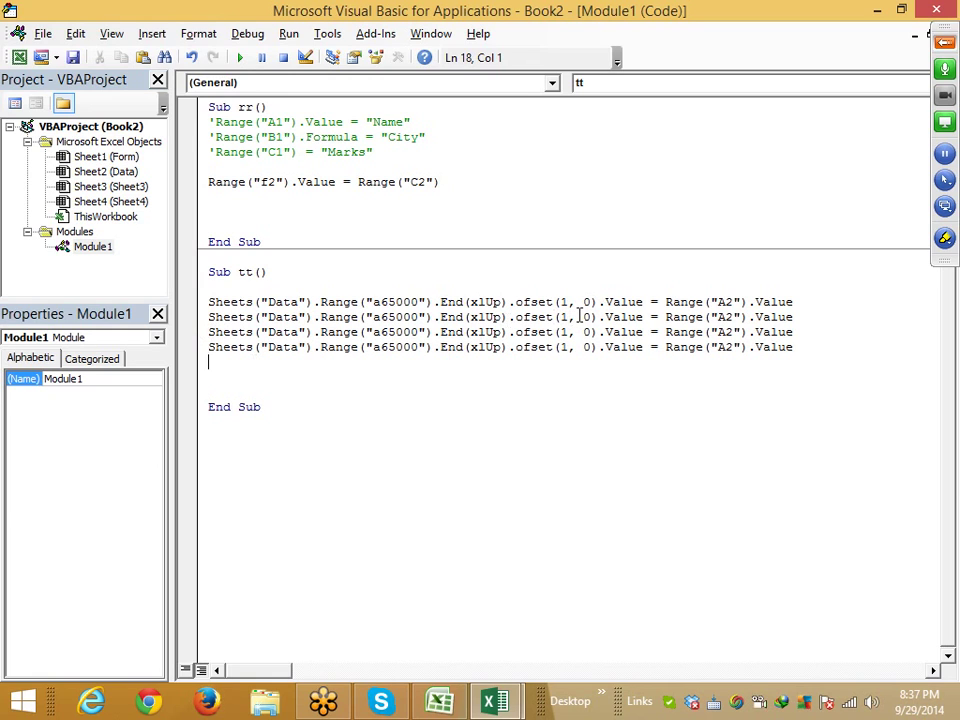
{"action": "double_click", "coordinate": [562, 317]}
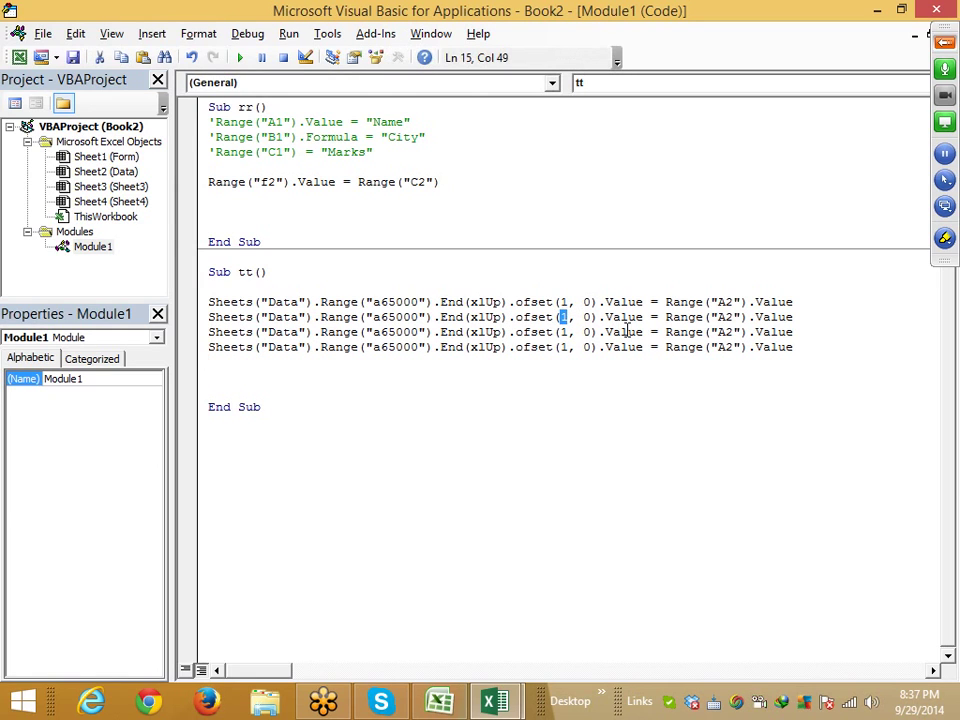
{"action": "type", "text": "0"}
{"action": "key", "text": "alt+Tab"}
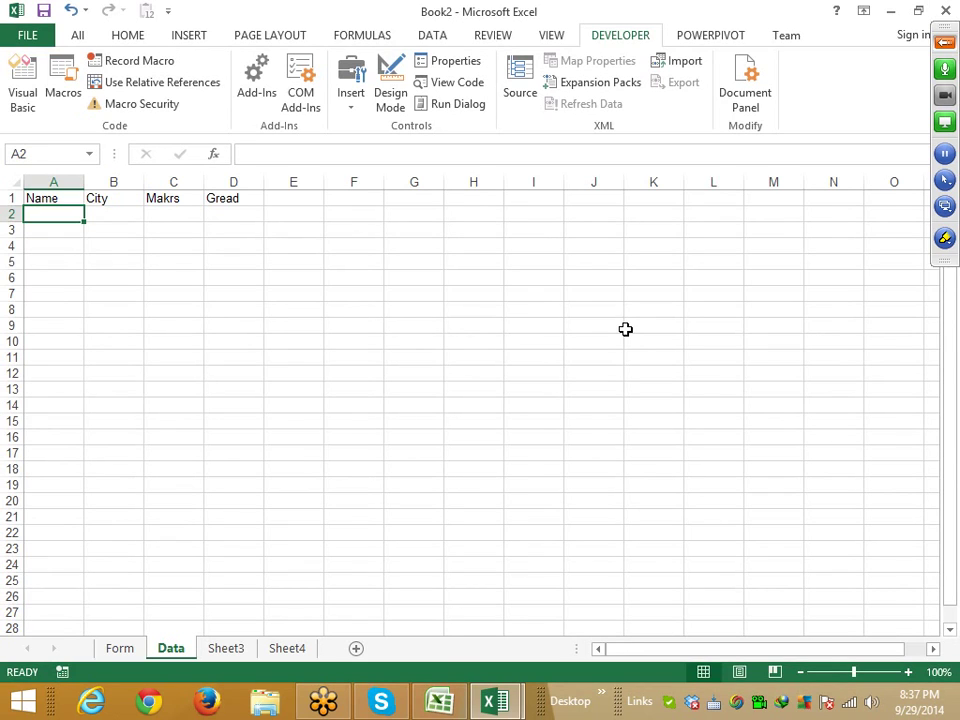
- Enter Ravi in Data!A2 and test jumping with Ctrl+Down and Ctrl+Up before returning to the code
{"action": "type", "text": "Ravi"}
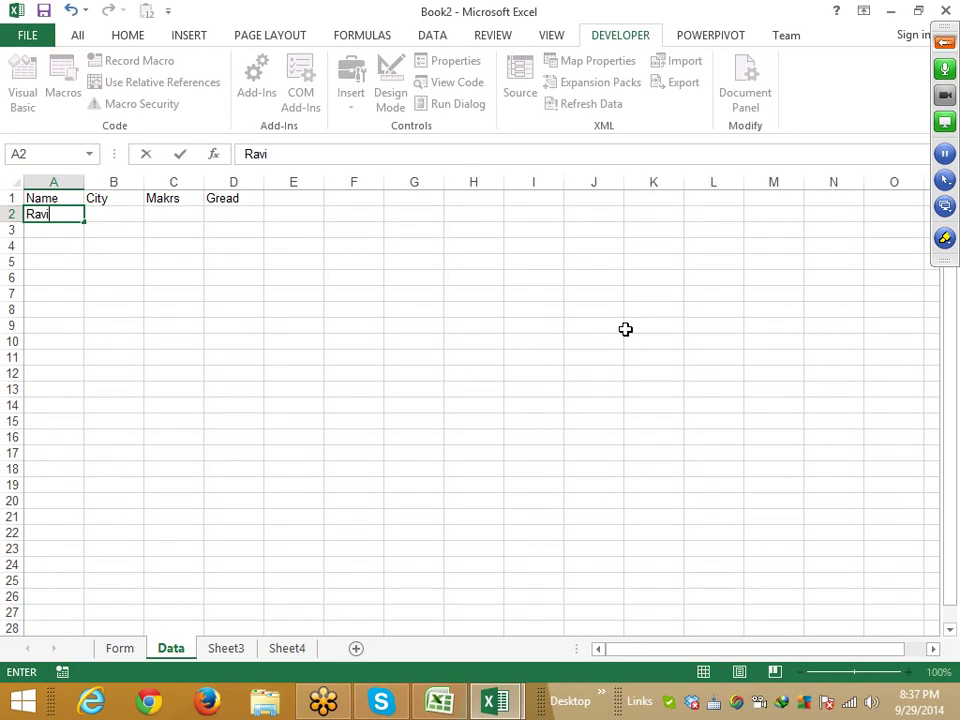
{"action": "key", "text": "Return"}
{"action": "key", "text": "Return"}
{"action": "key", "text": "ctrl+Down"}
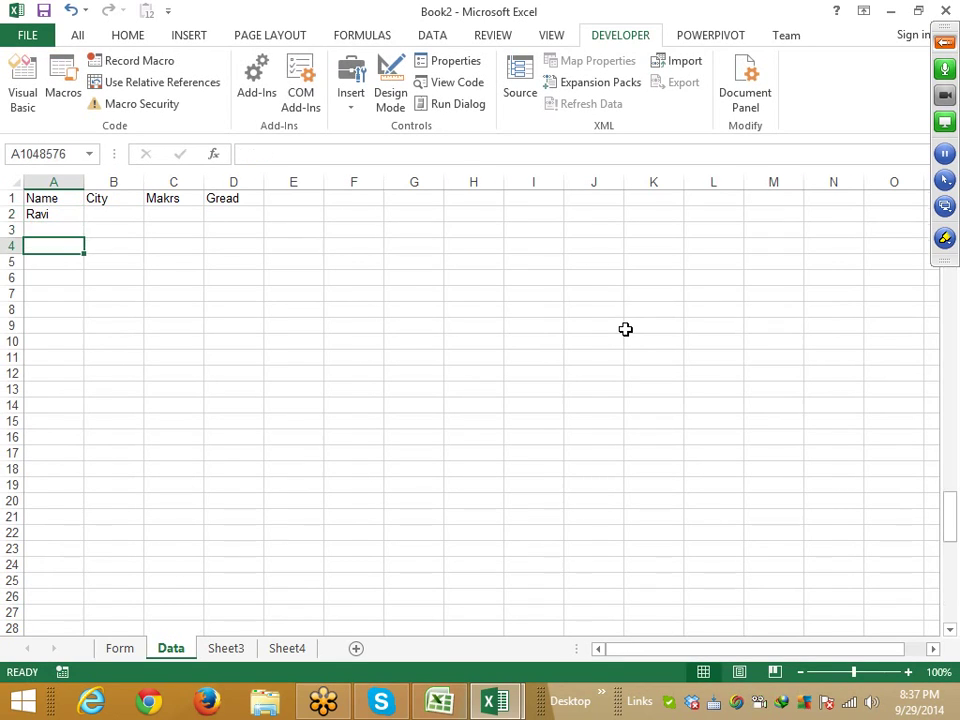
{"action": "key", "text": "ctrl+Up"}
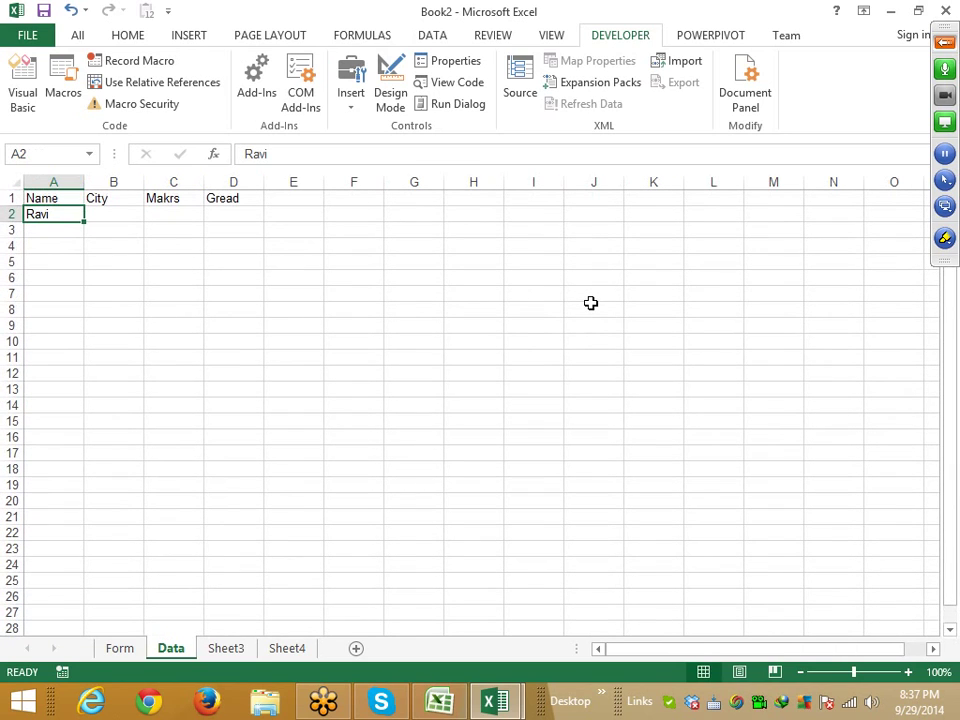
{"action": "key", "text": "Right"}
{"action": "key", "text": "Left"}
{"action": "key", "text": "Down"}
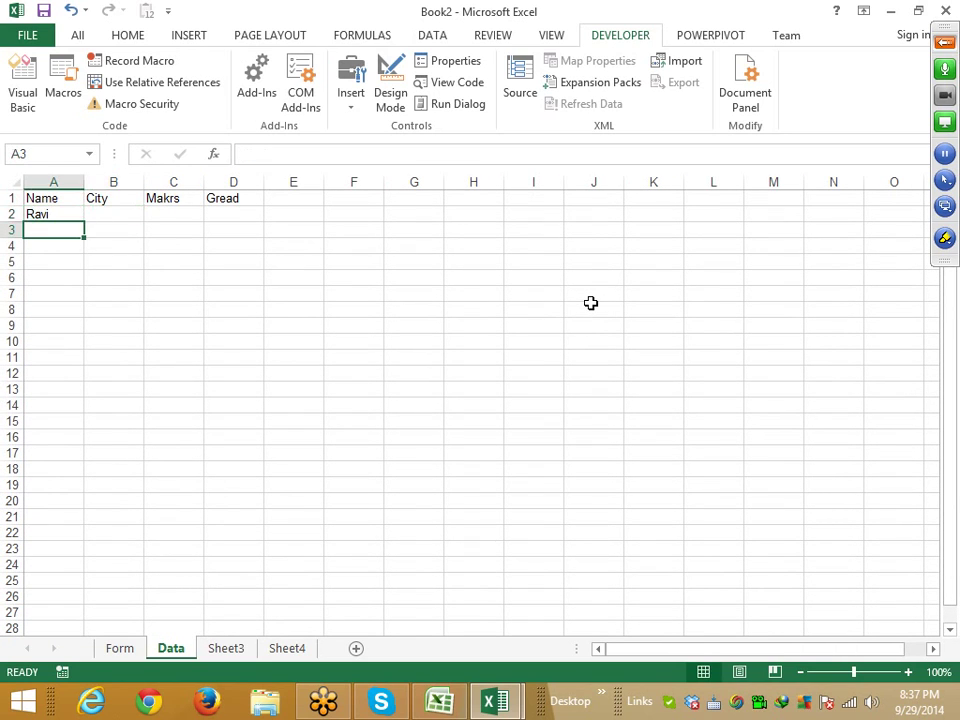
{"action": "key", "text": "Up"}
{"action": "key", "text": "Right"}
{"action": "key", "text": "alt+F11"}
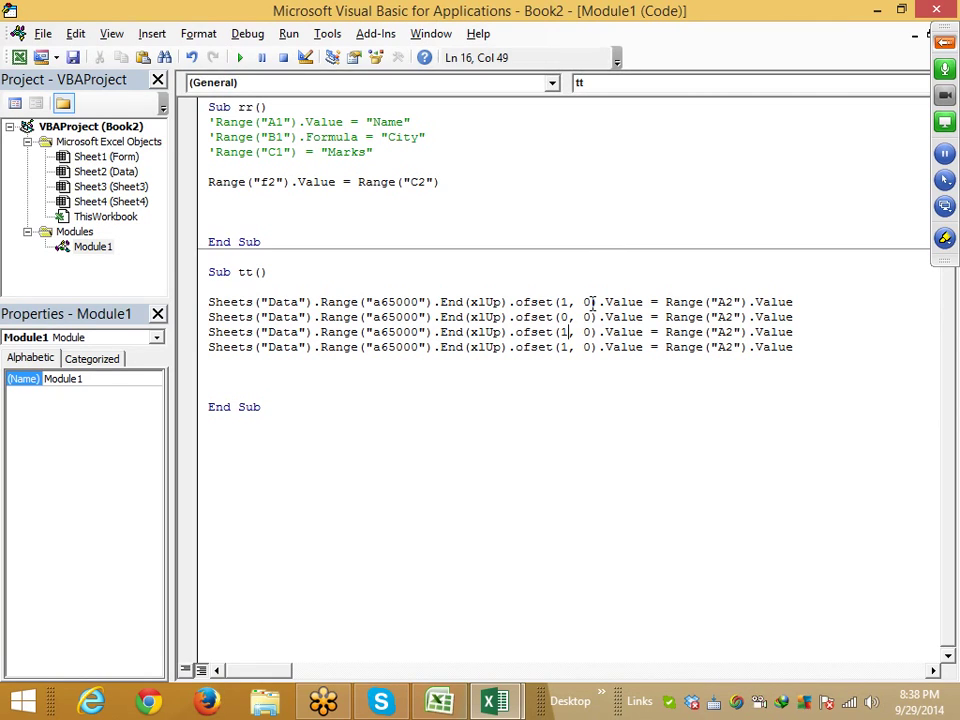
- Change the second copy line's offset to (0, 1)
{"action": "key", "text": "Down"}
{"action": "key", "text": "Up"}
{"action": "key", "text": "Up"}
{"action": "key", "text": "Right"}
{"action": "key", "text": "Delete"}
{"action": "type", "text": "1"}
- Change the third copy line's offset to (0, 2)
{"action": "key", "text": "Left"}
{"action": "key", "text": "Left"}
{"action": "key", "text": "Left"}
{"action": "key", "text": "Down"}
{"action": "key", "text": "Down"}
{"action": "key", "text": "Up"}
{"action": "key", "text": "Left"}
{"action": "type", "text": "0"}
{"action": "key", "text": "Right"}
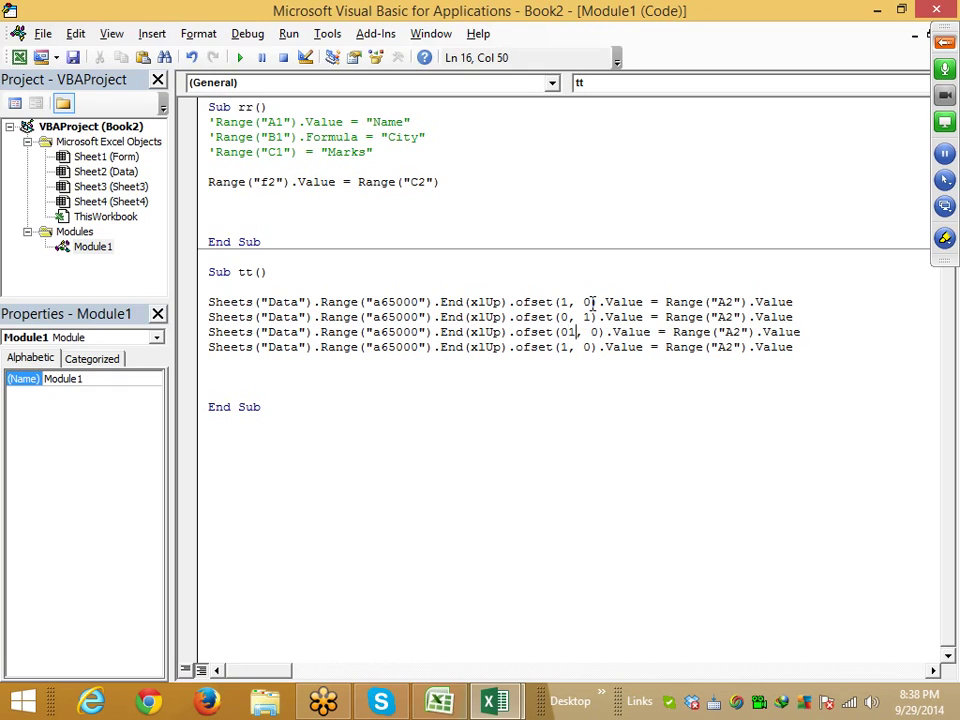
{"action": "key", "text": "Delete"}
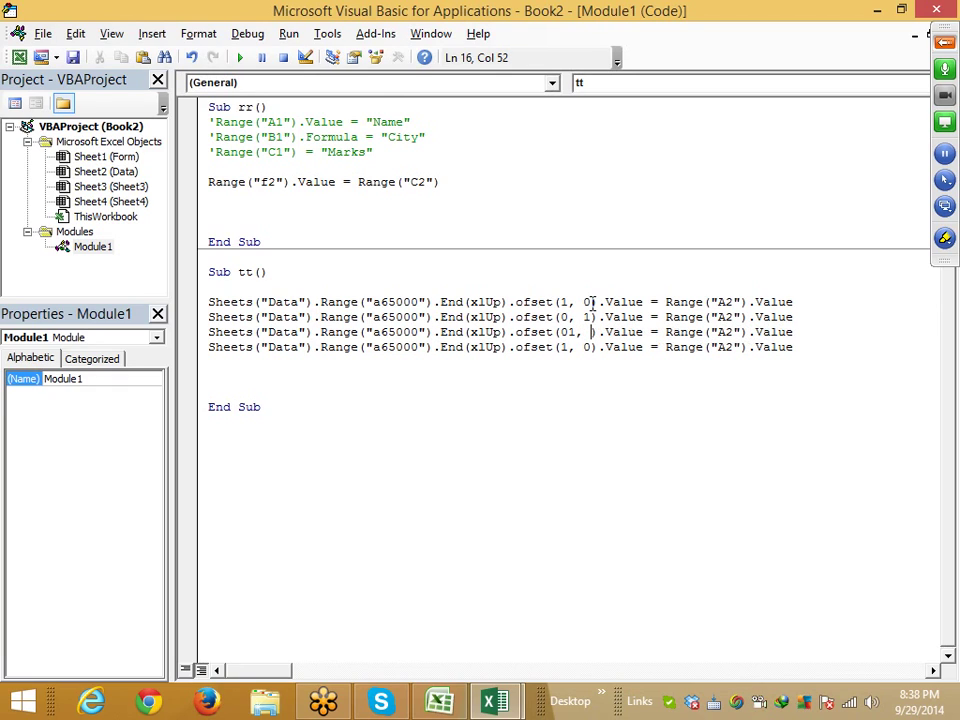
{"action": "type", "text": "2"}
{"action": "key", "text": "Down"}
{"action": "key", "text": "Left"}
{"action": "key", "text": "BackSpace"}
{"action": "type", "text": "0"}
- Change the fourth copy line's offset to (0, 3)
{"action": "key", "text": "Down"}
{"action": "key", "text": "Delete"}
{"action": "type", "text": "0"}
{"action": "key", "text": "Right"}
{"action": "key", "text": "Right"}
{"action": "key", "text": "Delete"}
{"action": "type", "text": "3"}
- Change the source cells of lines two to four to b2, c2 and d2
{"action": "left_click", "coordinate": [728, 316]}
{"action": "key", "text": "BackSpace"}
{"action": "type", "text": "b"}
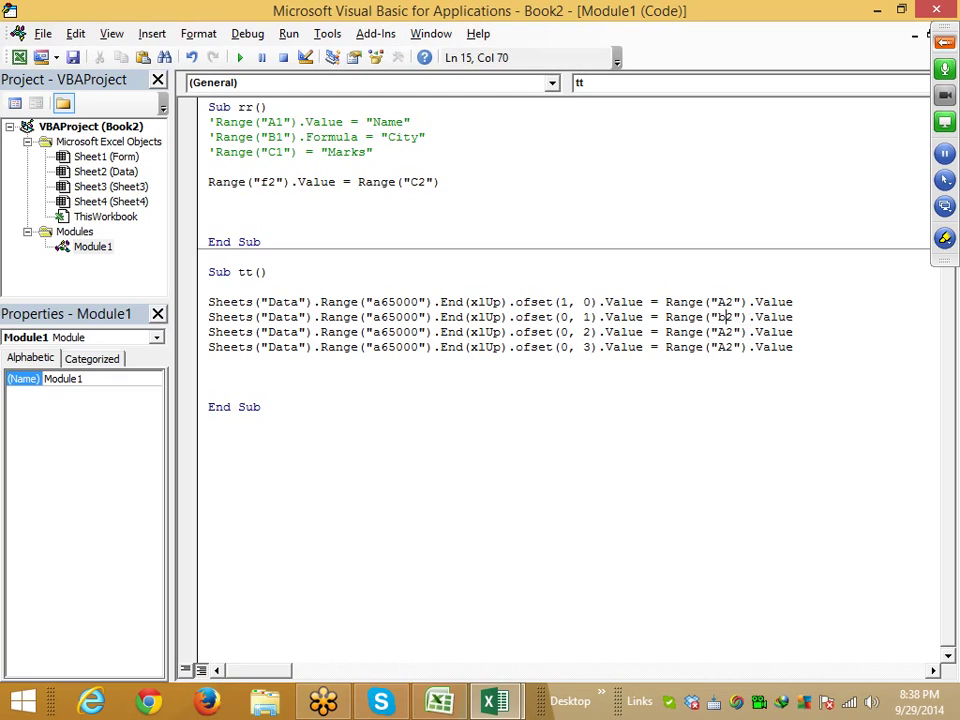
{"action": "key", "text": "BackSpace"}
{"action": "type", "text": "c"}
{"action": "key", "text": "BackSpace"}
{"action": "type", "text": "d"}
{"action": "left_click", "coordinate": [714, 376]}
{"action": "key", "text": "alt+Tab"}
- Clear Data!A2, then draw a Form-sheet button over E3:F5 assigned to the tt macro
{"action": "left_click", "coordinate": [61, 214]}
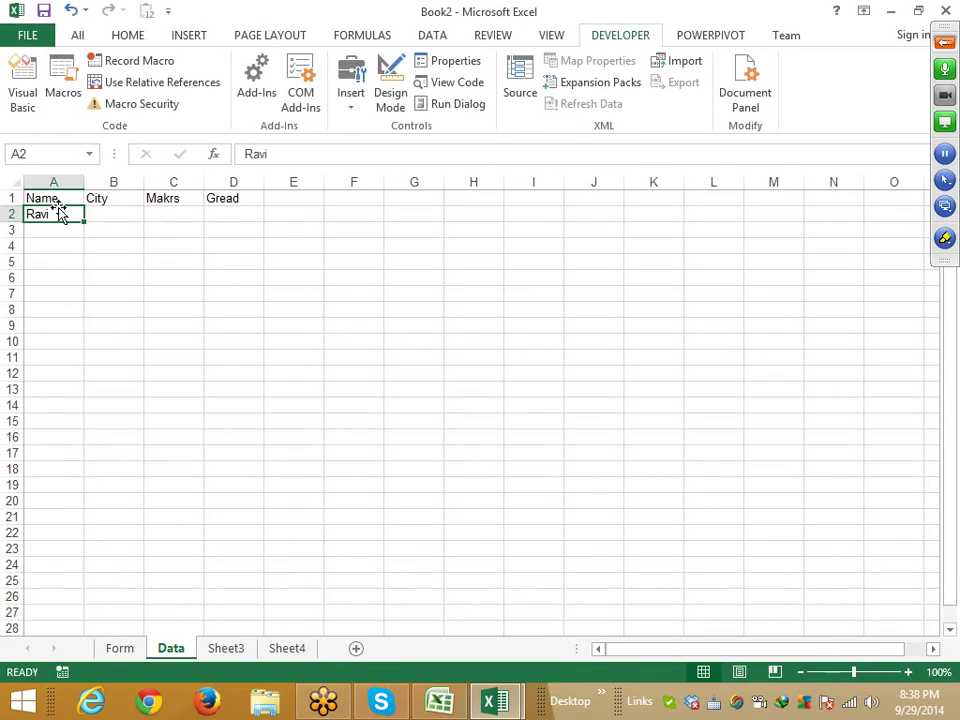
{"action": "key", "text": "Delete"}
{"action": "left_click", "coordinate": [128, 648]}
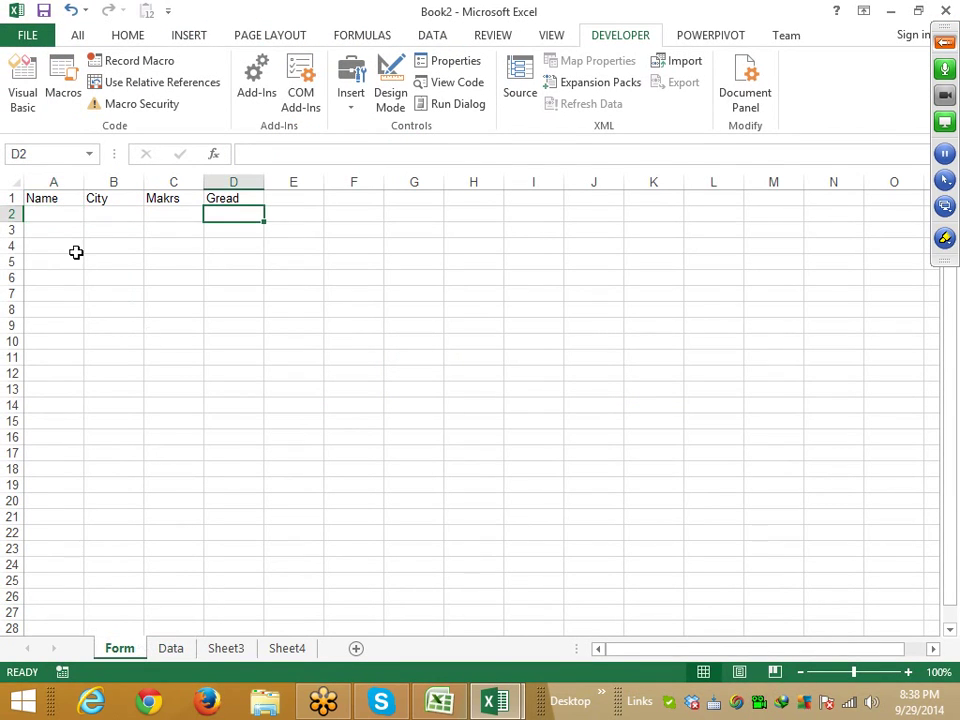
{"action": "left_click", "coordinate": [192, 258]}
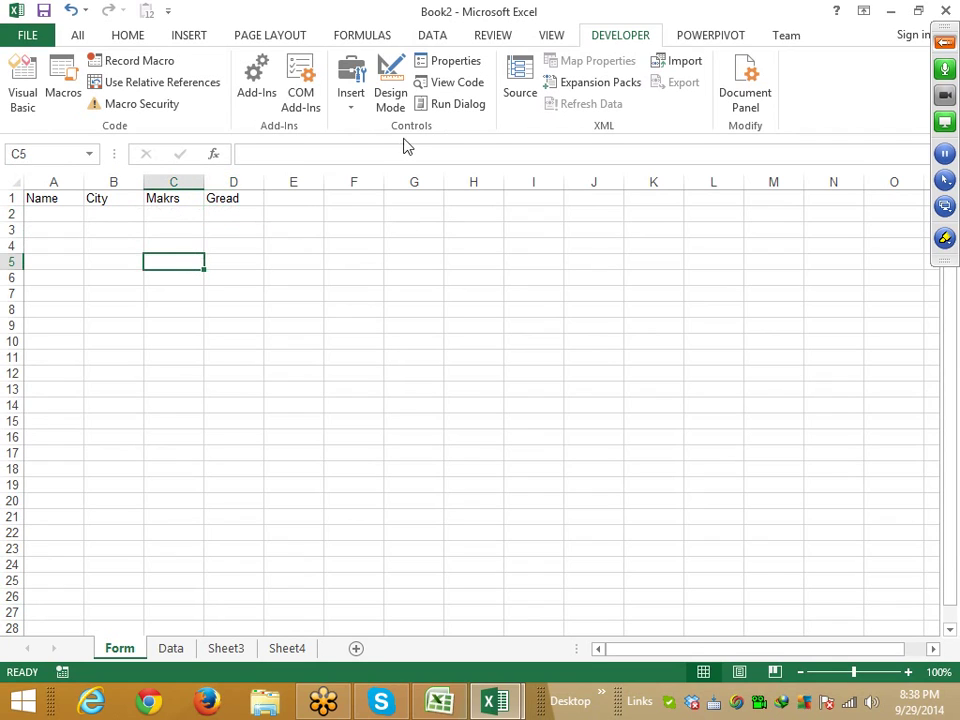
{"action": "left_click", "coordinate": [351, 100]}
{"action": "left_click", "coordinate": [343, 146]}
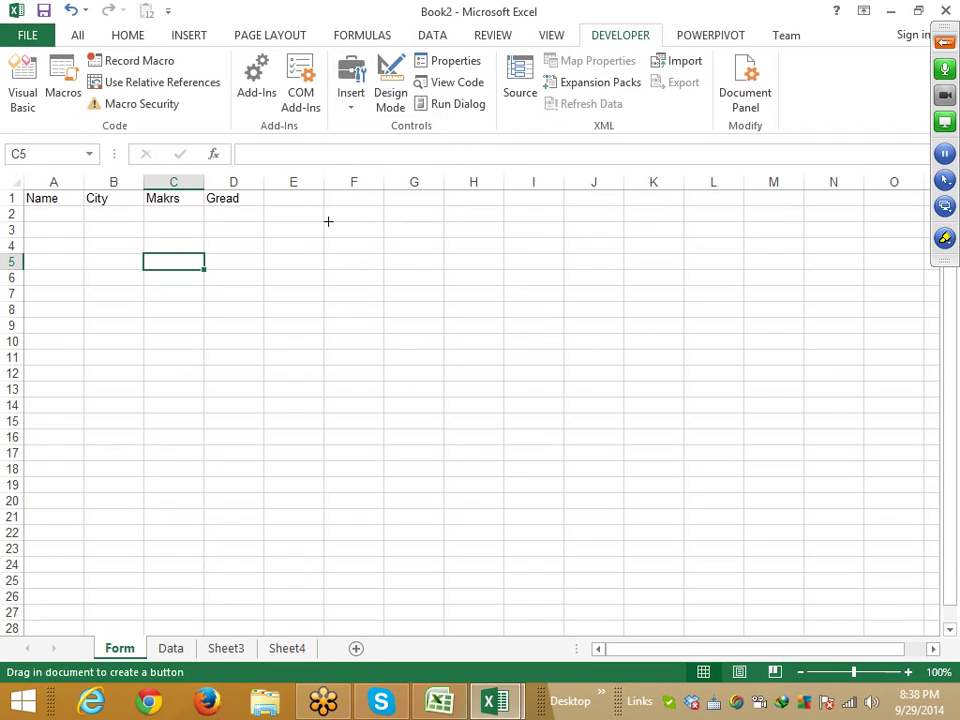
{"action": "left_click_drag", "start_coordinate": [264, 231], "coordinate": [345, 255]}
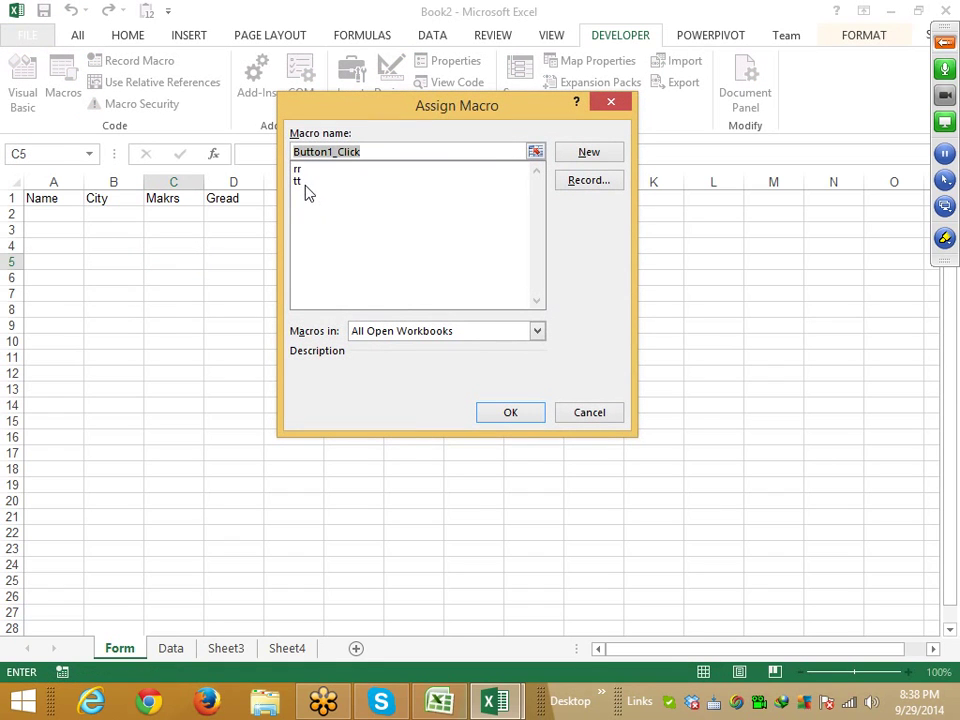
{"action": "left_click", "coordinate": [303, 182]}
{"action": "left_click", "coordinate": [512, 413]}
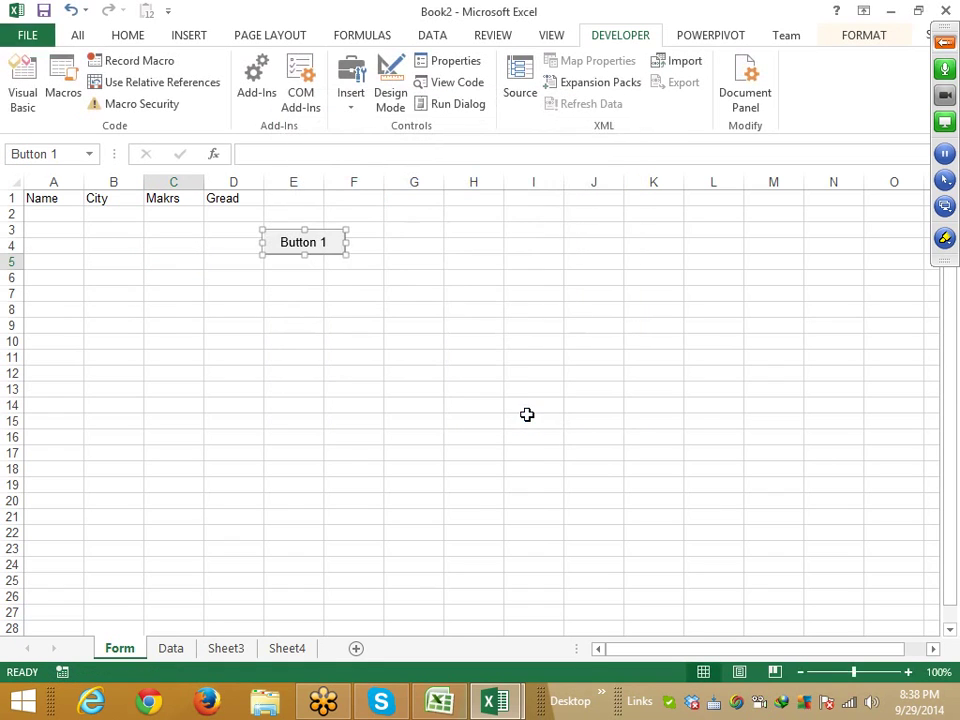
- Relabel the new button Send
{"action": "right_click", "coordinate": [326, 242]}
{"action": "left_click", "coordinate": [374, 323]}
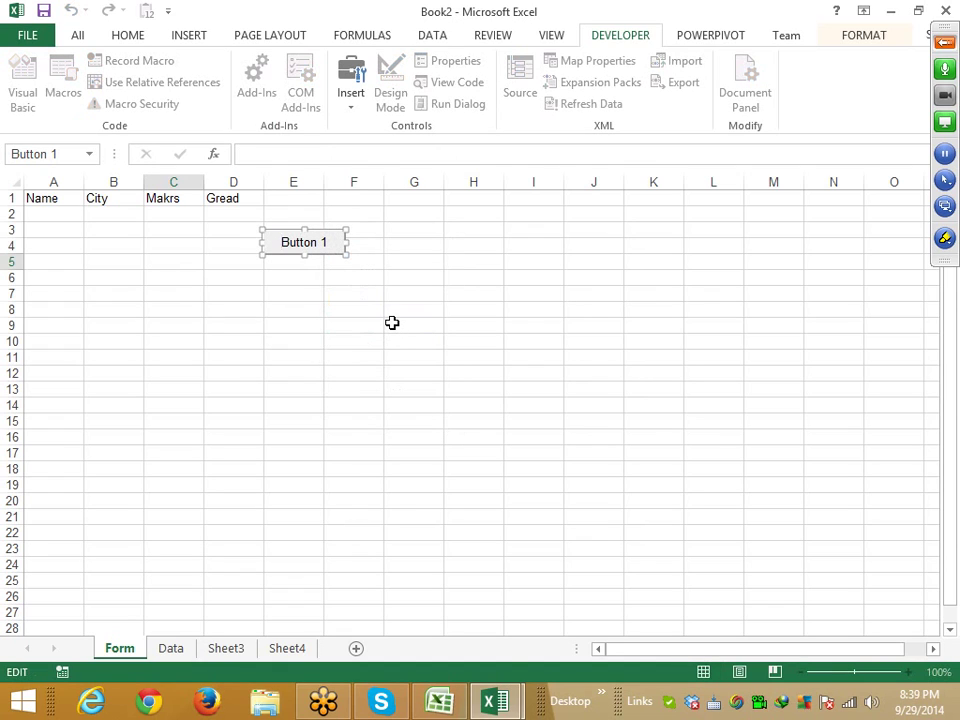
{"action": "key", "text": "Delete"}
{"action": "key", "text": "Delete"}
{"action": "key", "text": "Delete"}
{"action": "key", "text": "Delete"}
{"action": "type", "text": "nd"}
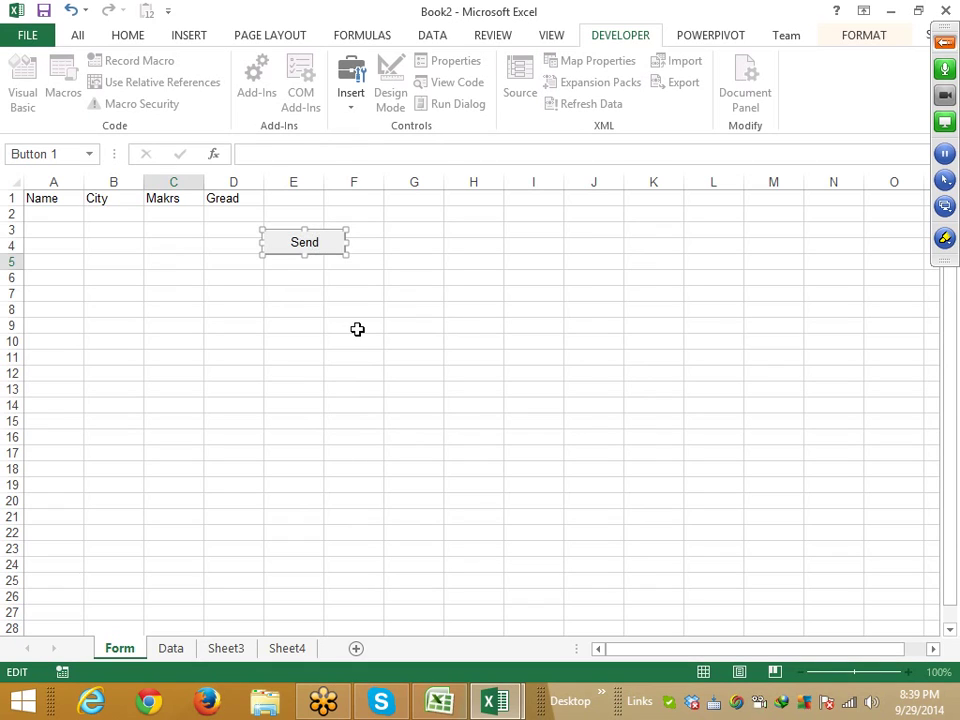
{"action": "left_click", "coordinate": [357, 329]}
{"action": "left_click", "coordinate": [77, 217]}
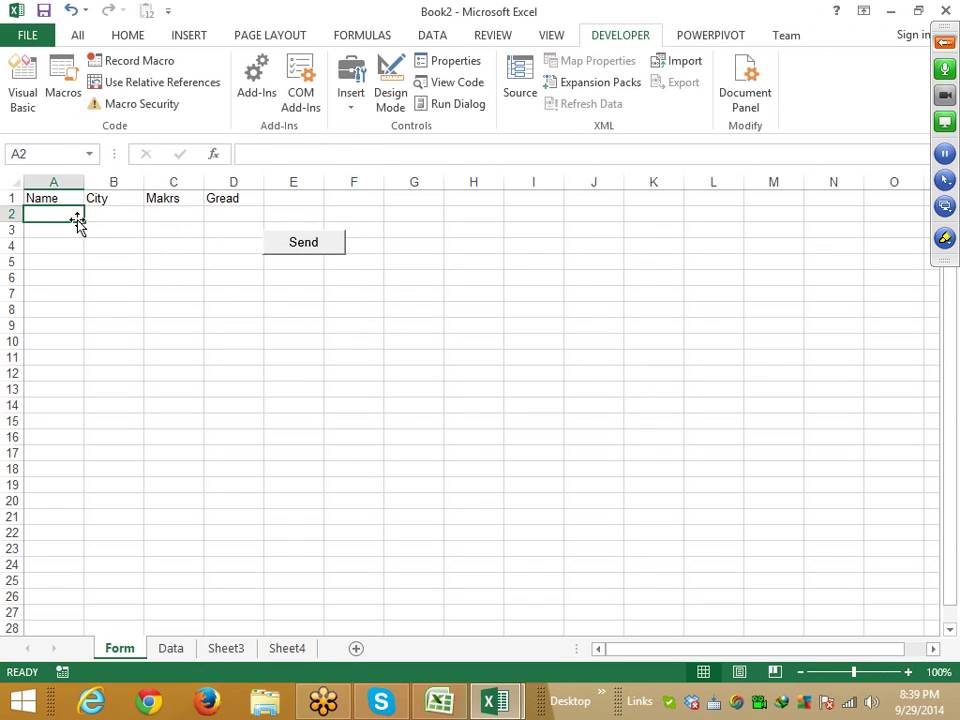
- Enter a sample name, Delhi, 65 and grade C into A2:D2 of the Form sheet
{"action": "type", "text": "In"}
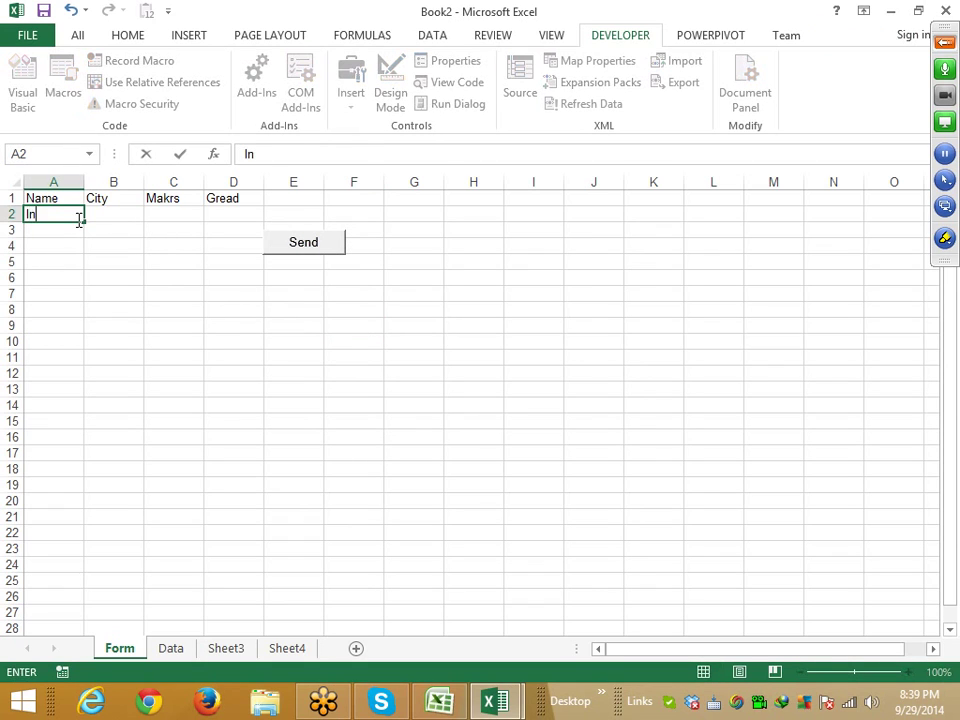
{"action": "type", "text": "der"}
{"action": "key", "text": "Tab"}
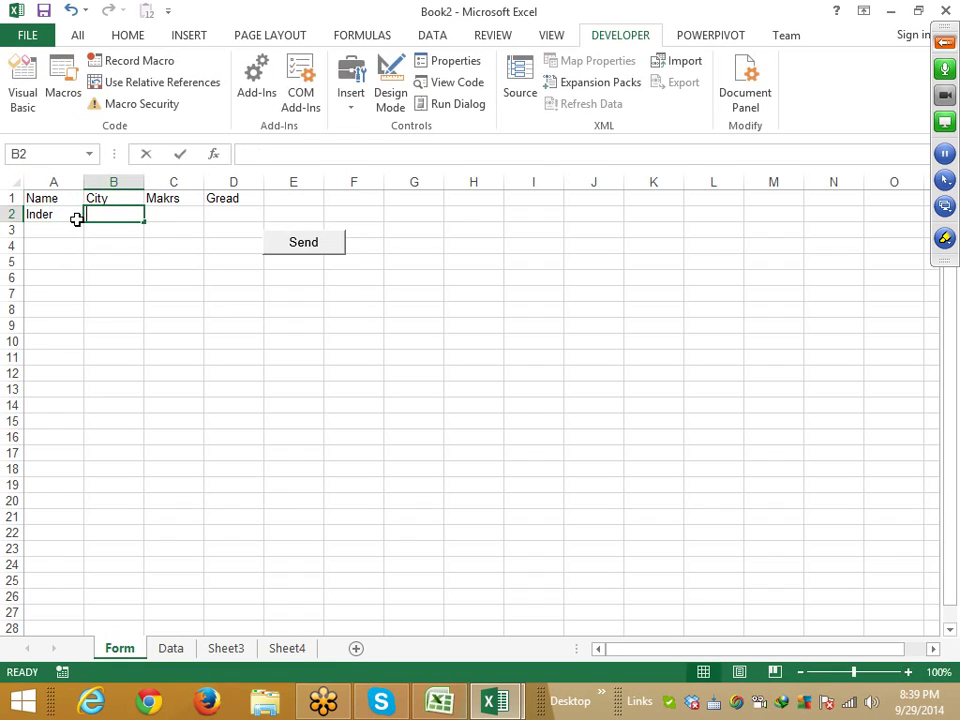
{"action": "type", "text": "Delhi"}
{"action": "key", "text": "Tab"}
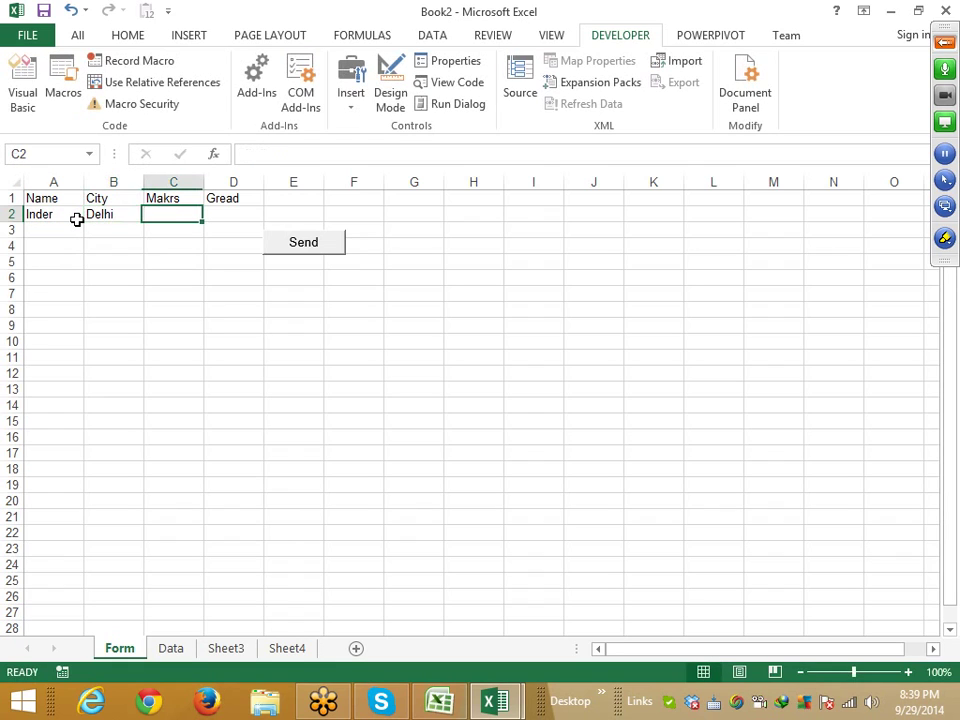
{"action": "type", "text": "65"}
{"action": "key", "text": "Tab"}
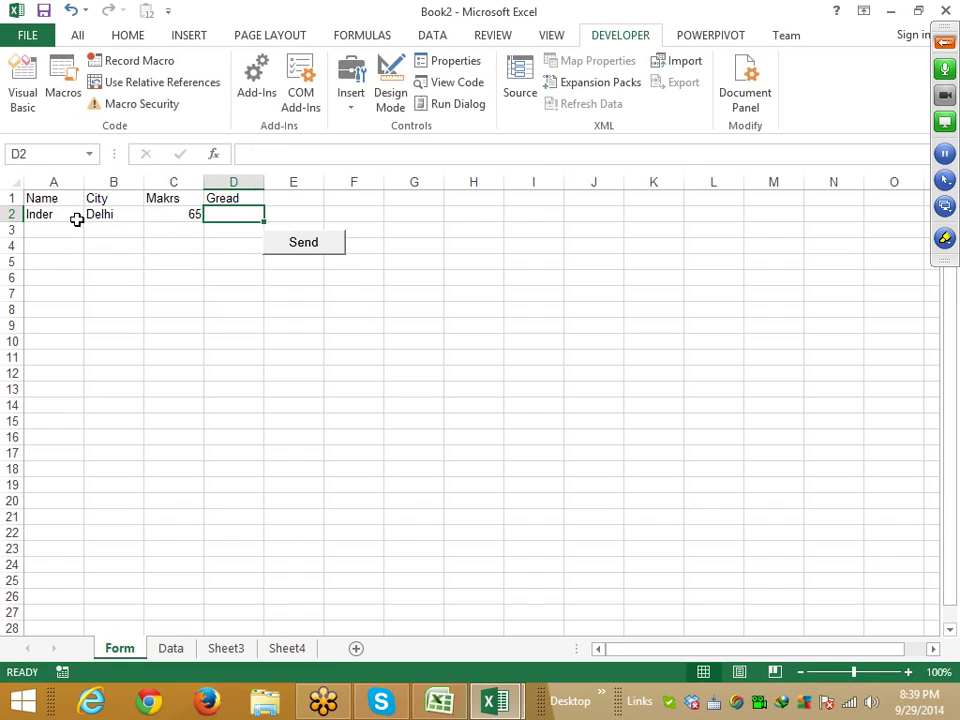
{"action": "type", "text": "A"}
{"action": "key", "text": "BackSpace"}
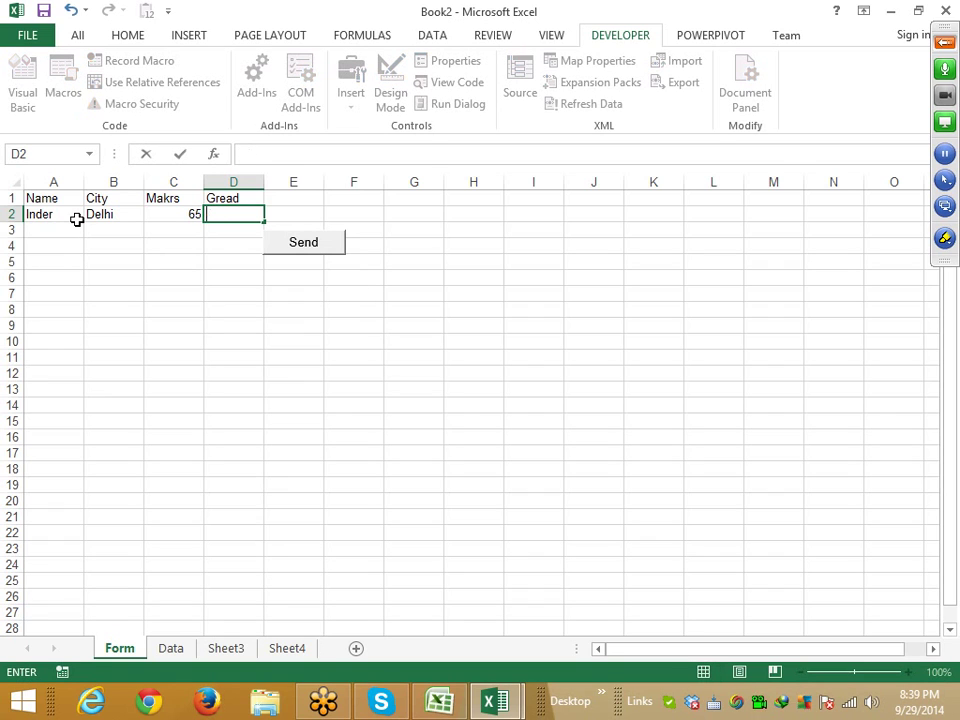
{"action": "type", "text": "C"}
{"action": "left_click", "coordinate": [182, 312]}
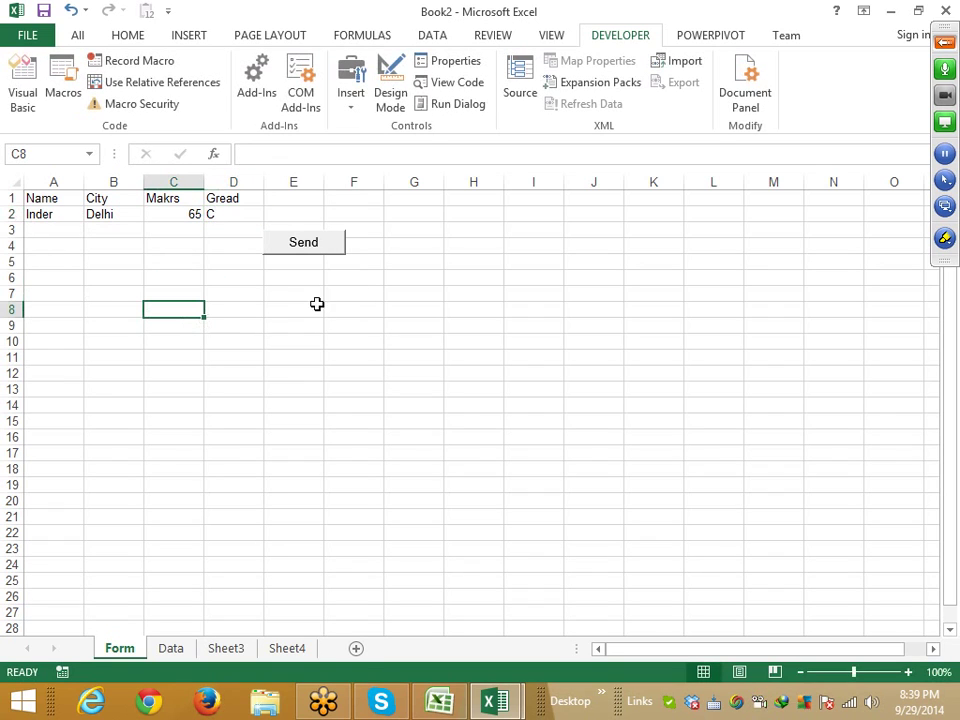
- Trigger error 438 via Send, debug it, and fix ofset to Offset on all four lines
{"action": "left_click", "coordinate": [310, 249]}
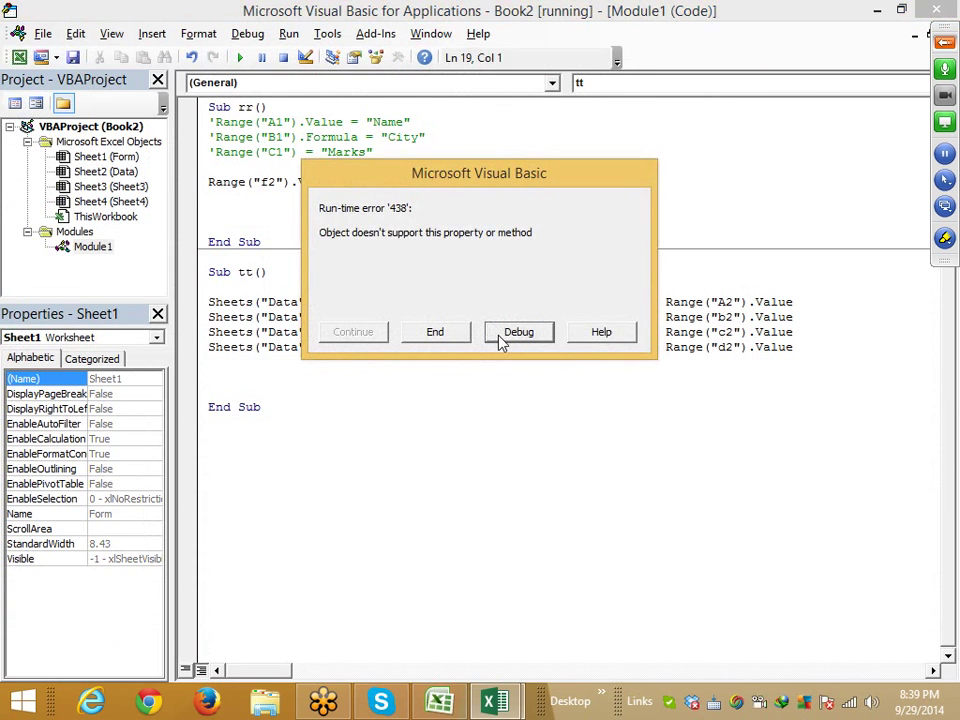
{"action": "left_click", "coordinate": [506, 337]}
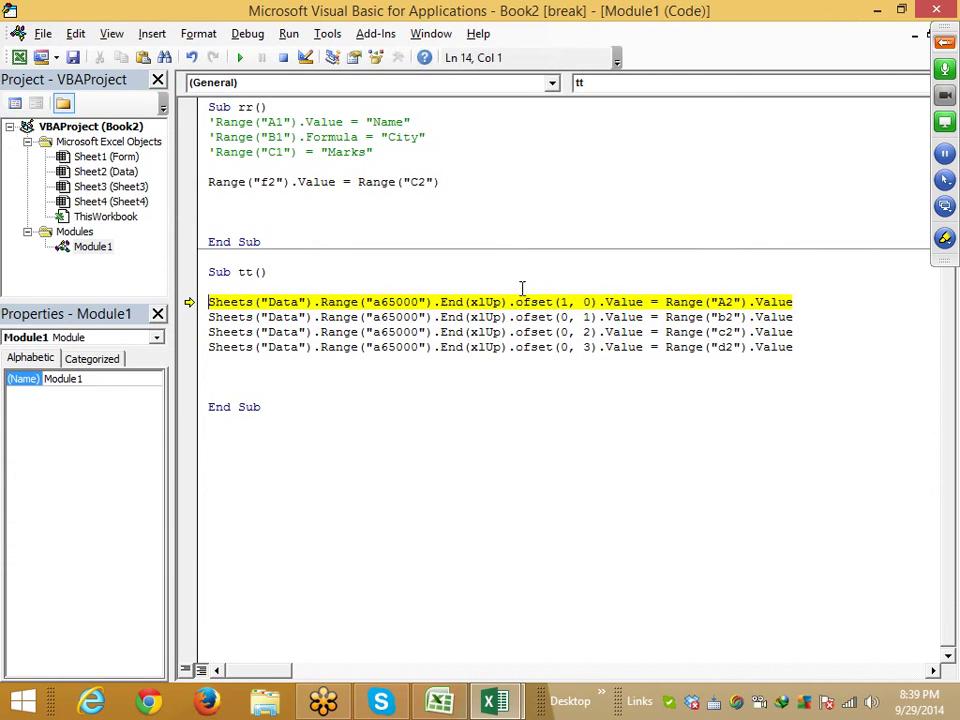
{"action": "left_click", "coordinate": [522, 302]}
{"action": "type", "text": "f"}
{"action": "left_click", "coordinate": [525, 346]}
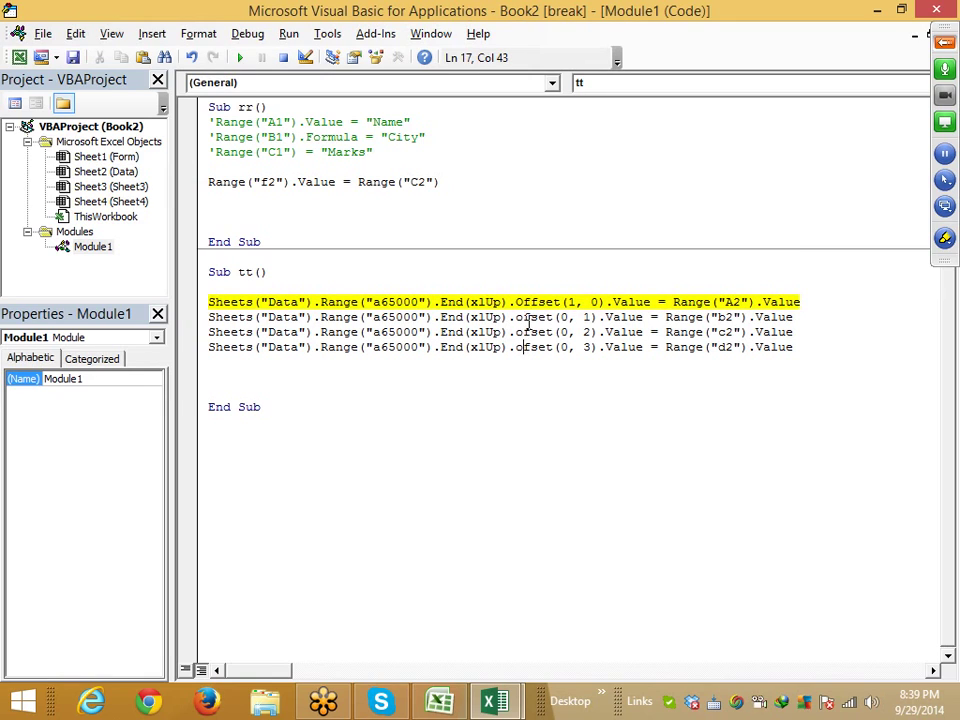
{"action": "left_click", "coordinate": [524, 317]}
{"action": "type", "text": "f"}
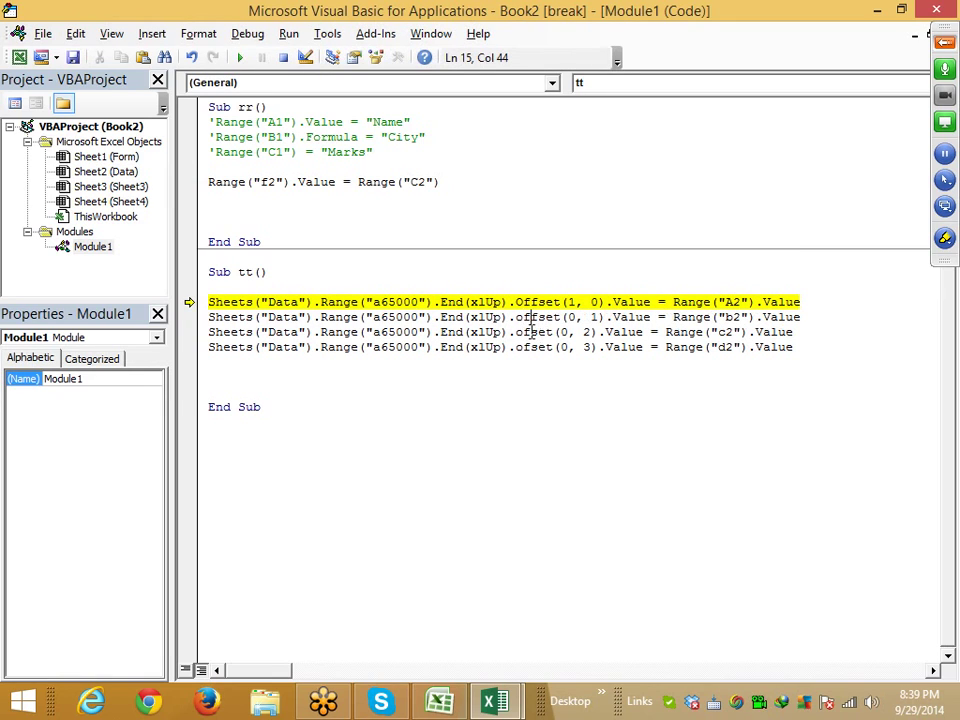
{"action": "left_click", "coordinate": [531, 332]}
{"action": "type", "text": "f"}
{"action": "left_click", "coordinate": [531, 347]}
{"action": "type", "text": "f"}
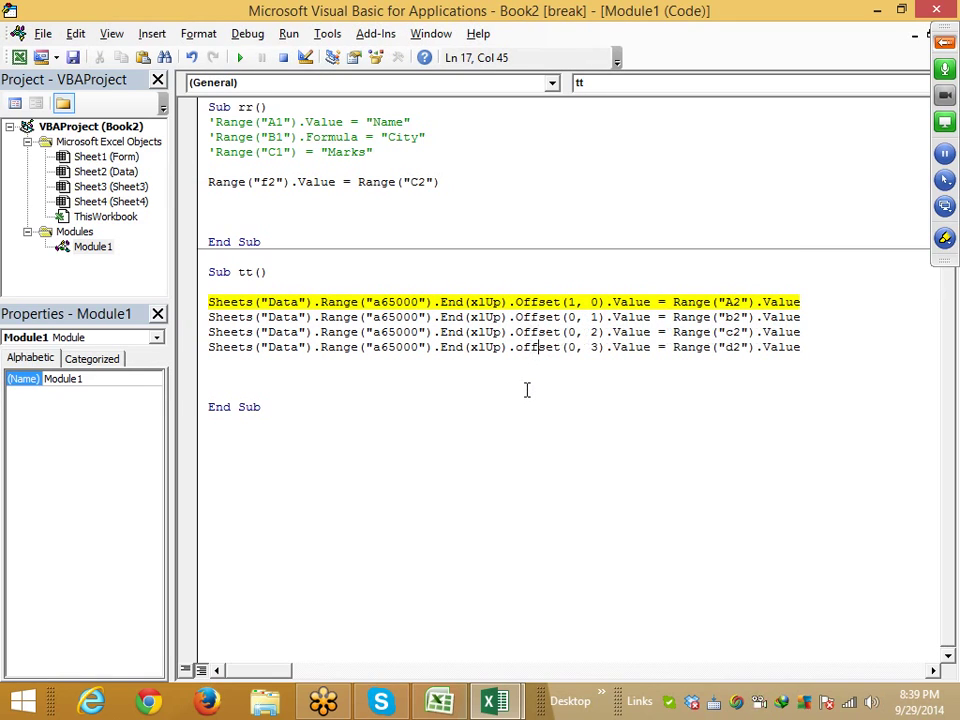
{"action": "left_click", "coordinate": [527, 390]}
- Reset the paused macro and check the first sent record on the Data sheet
{"action": "left_click", "coordinate": [240, 57]}
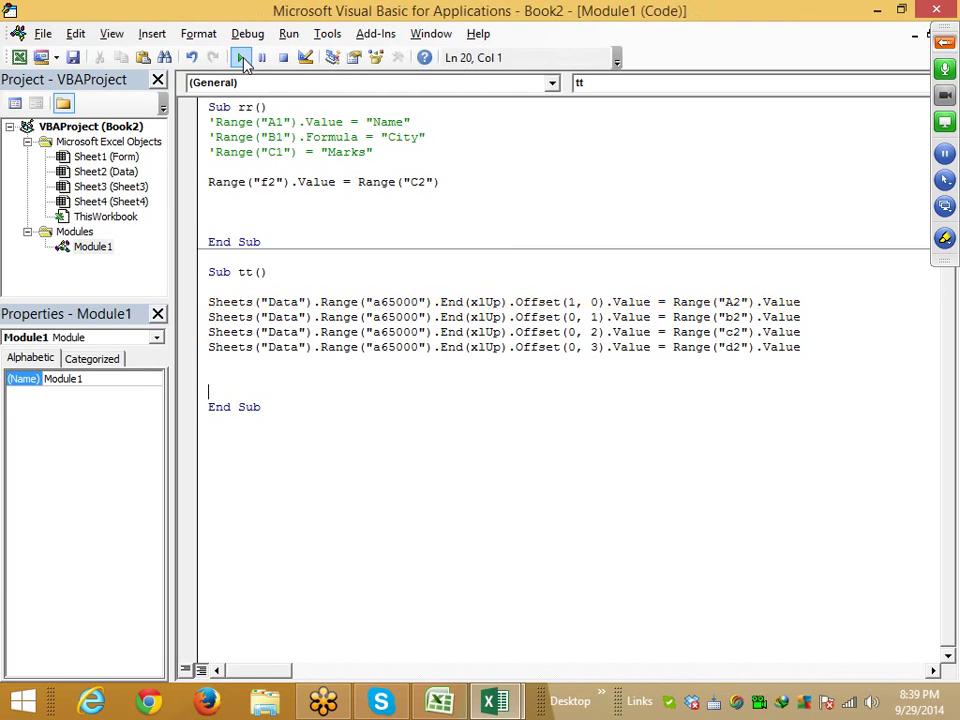
{"action": "key", "text": "alt+F11"}
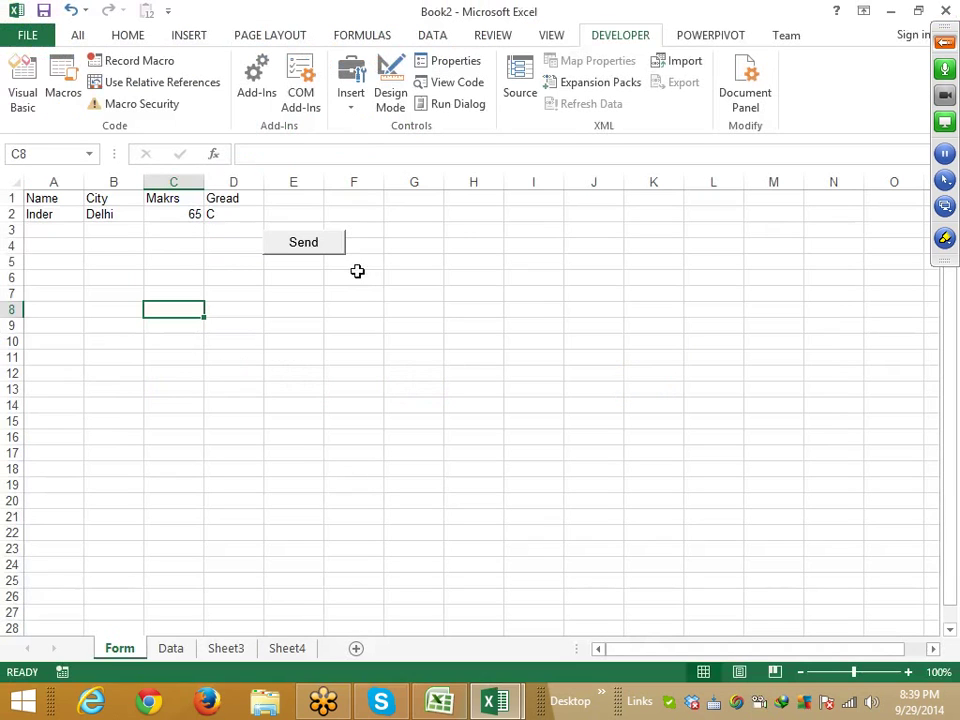
{"action": "left_click", "coordinate": [171, 648]}
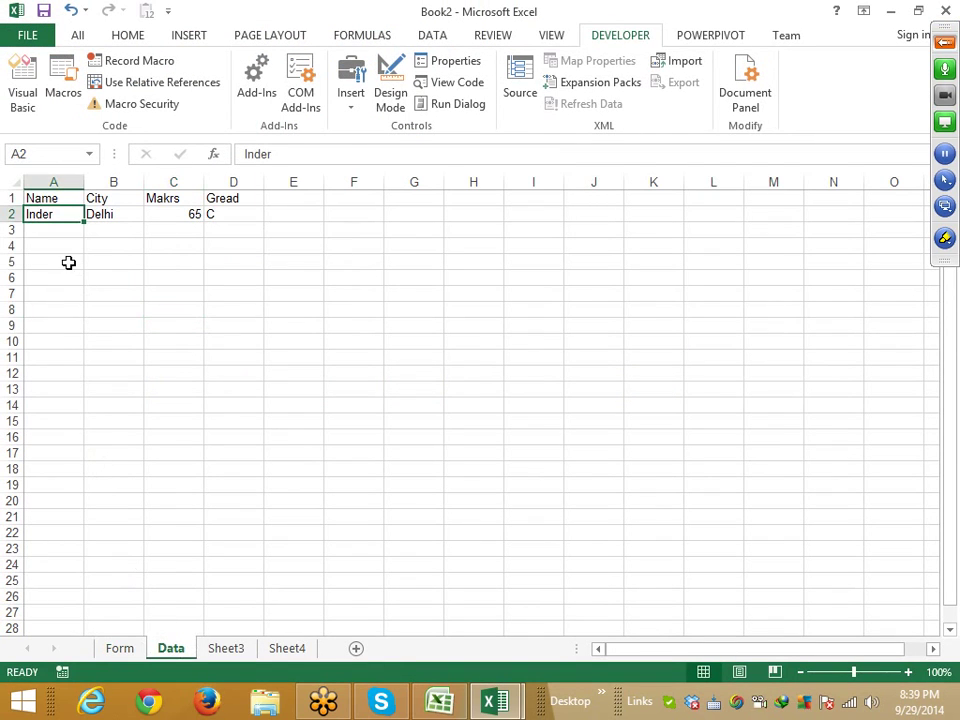
- Enter a new name and 70 marks in row 2 of the Form sheet
{"action": "left_click", "coordinate": [121, 648]}
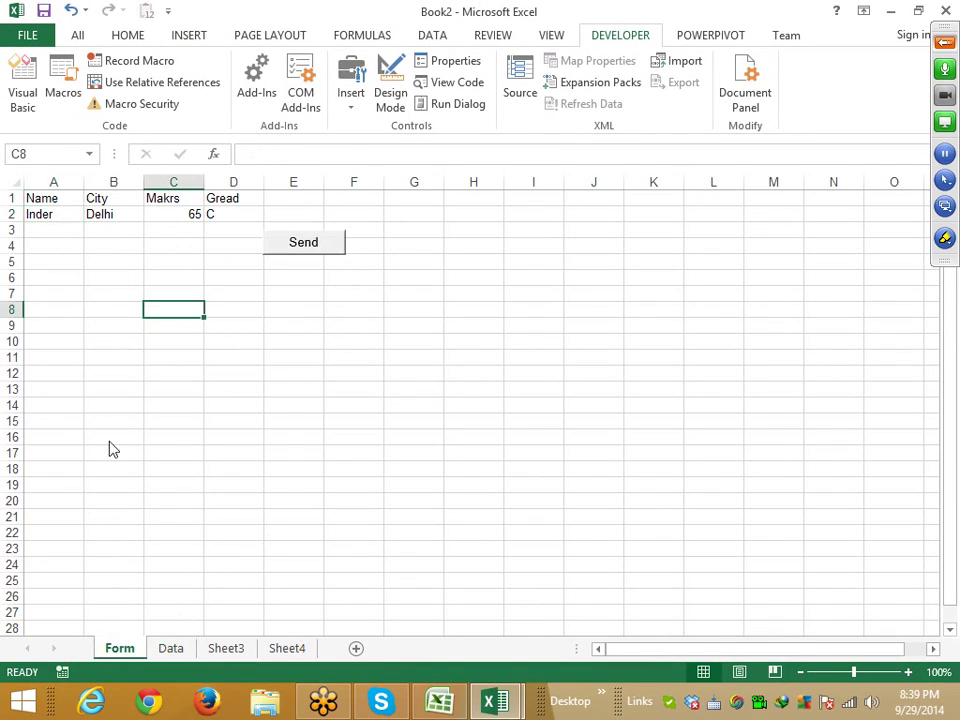
{"action": "left_click", "coordinate": [75, 216]}
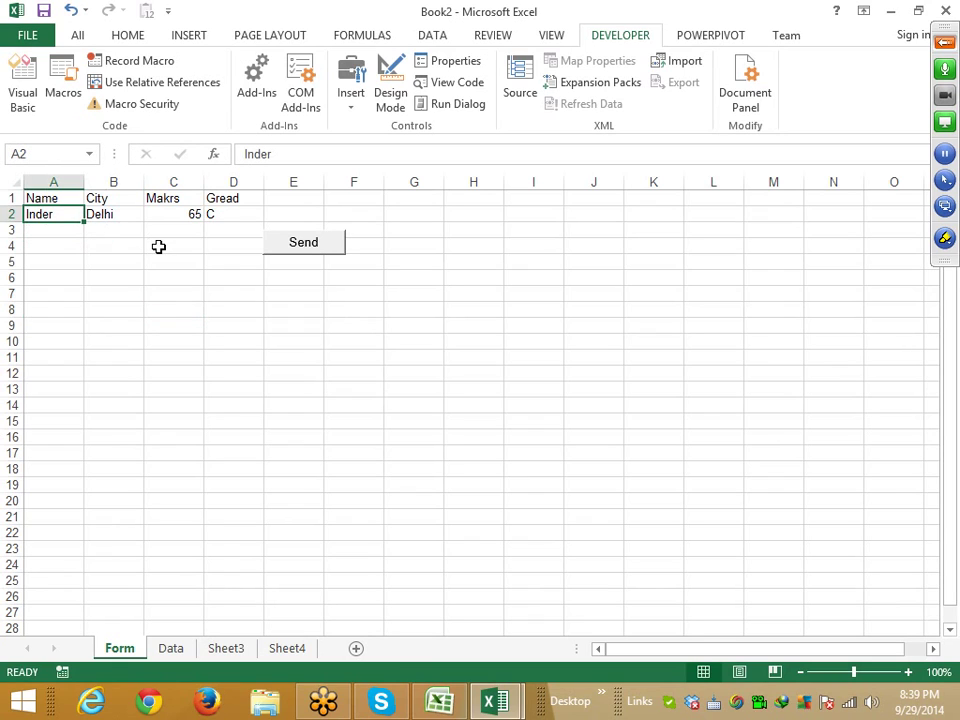
{"action": "type", "text": "Mukesh"}
{"action": "key", "text": "Tab"}
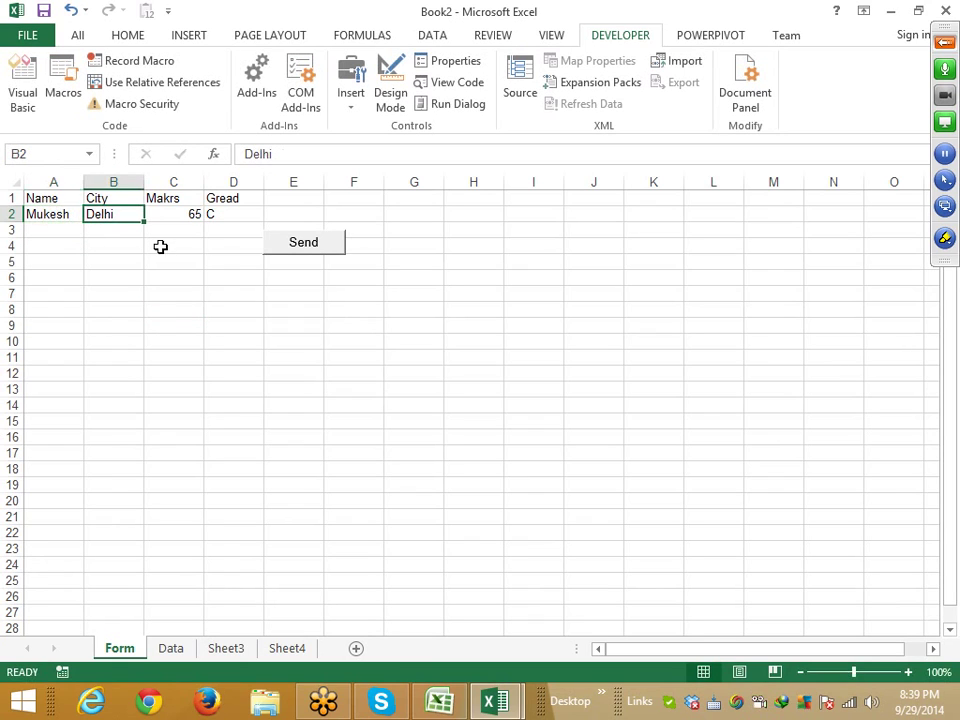
{"action": "key", "text": "Tab"}
{"action": "type", "text": "7"}
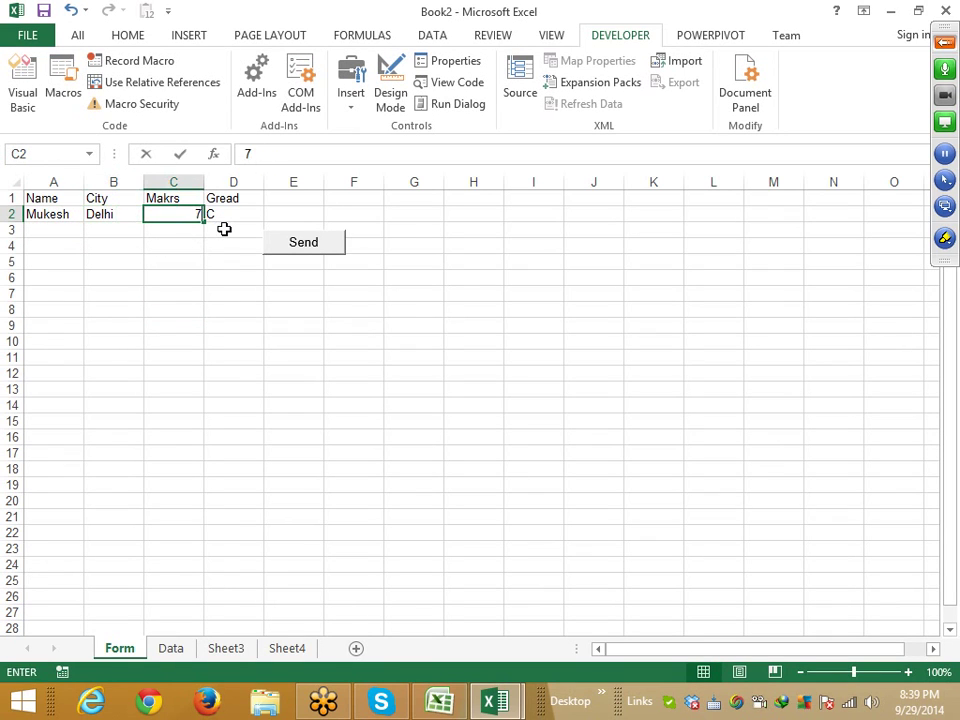
{"action": "type", "text": "0"}
{"action": "key", "text": "Tab"}
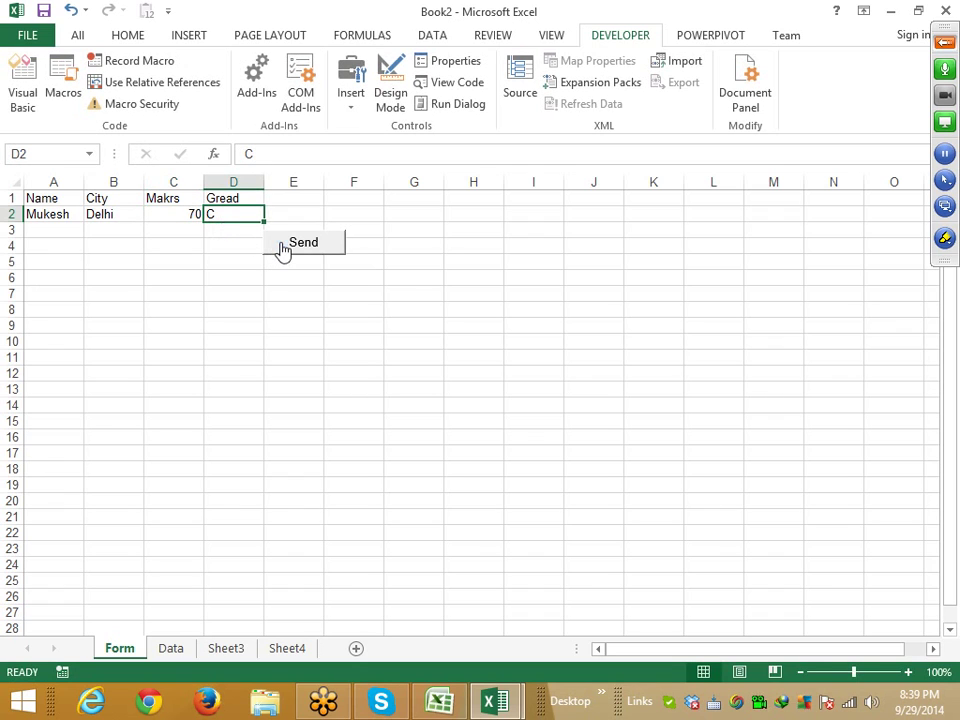
- Verify on the Data sheet that both records occupy A2:D3
{"action": "key", "text": "alt+Tab"}
{"action": "key", "text": "alt+Tab"}
{"action": "left_click", "coordinate": [171, 648]}
{"action": "left_click_drag", "start_coordinate": [47, 229], "coordinate": [225, 214]}
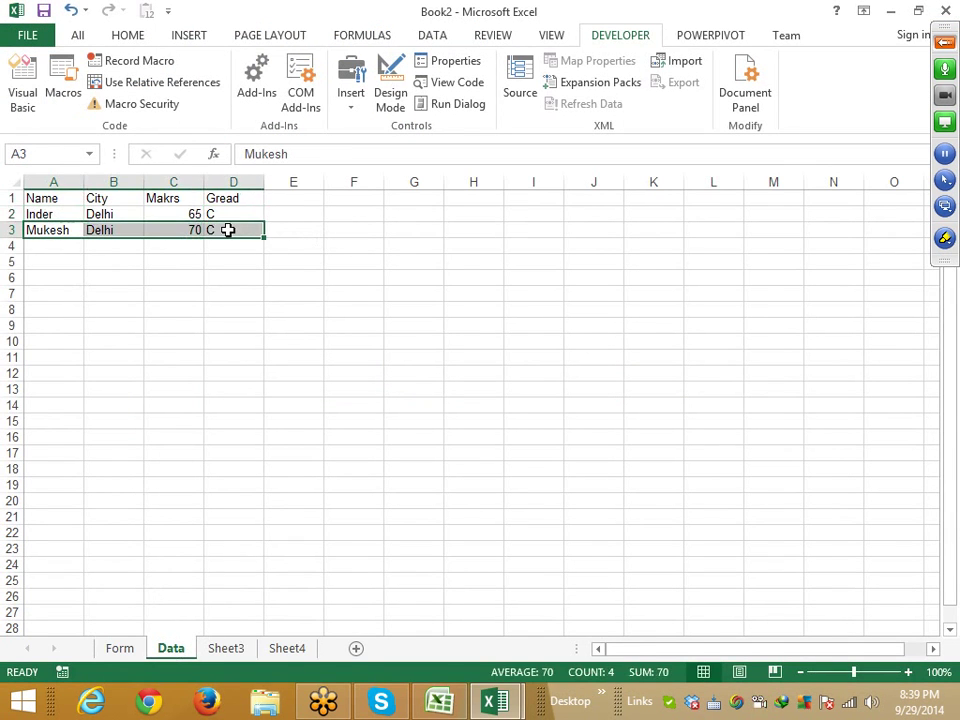
- Add MsgBox "Your Data Have been Store" after the four copy lines in tt
{"action": "key", "text": "alt+Tab"}
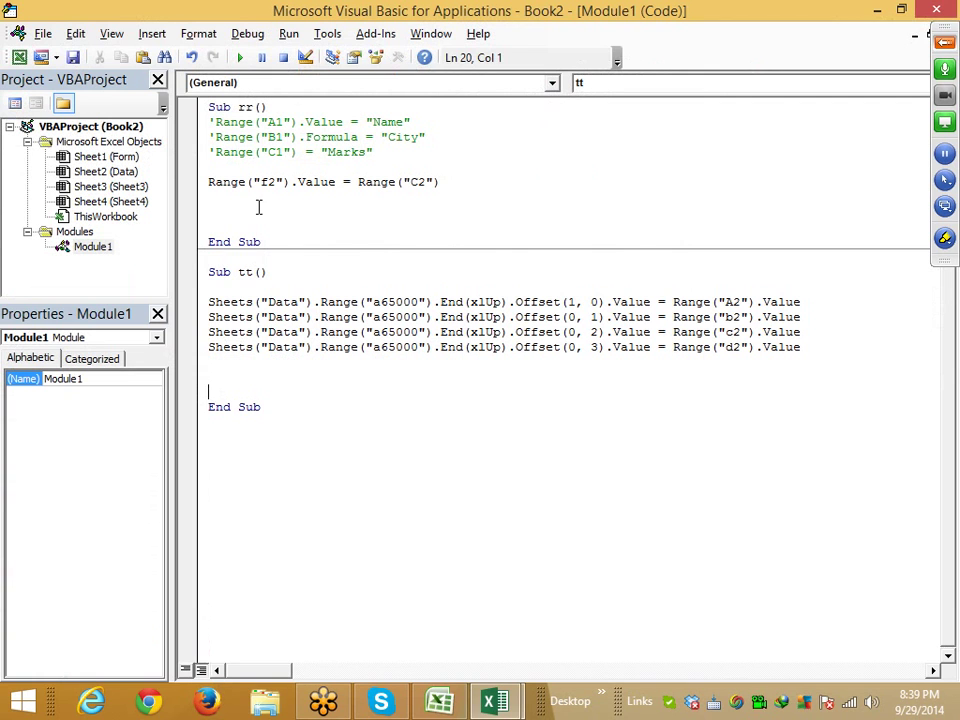
{"action": "left_click", "coordinate": [223, 377]}
{"action": "type", "text": "ms"}
{"action": "type", "text": "gbox "}
{"action": "type", "text": "\""}
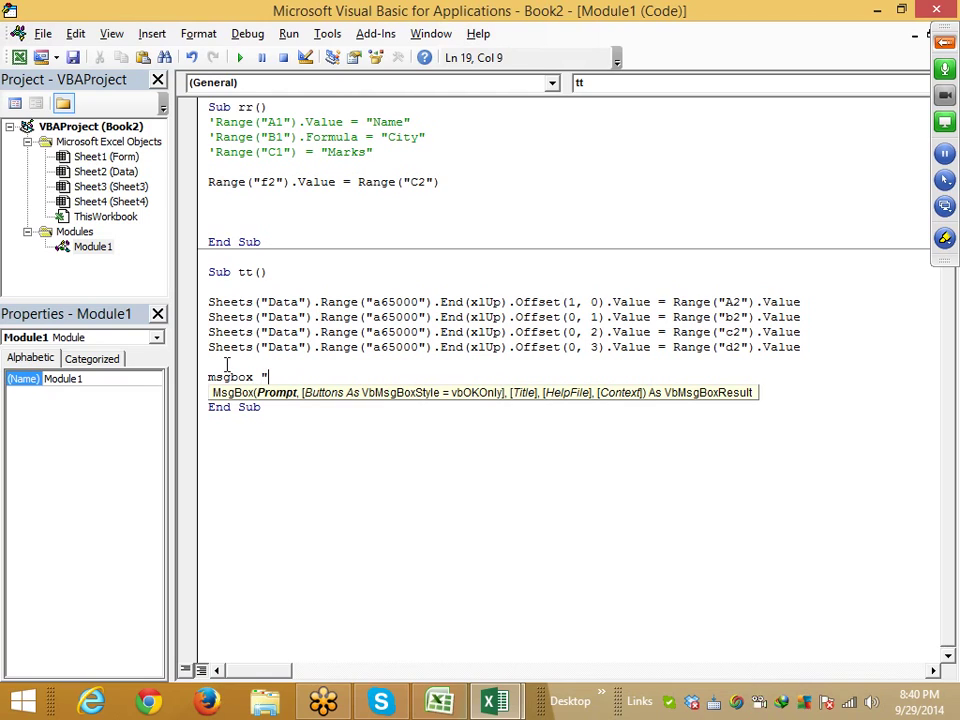
{"action": "type", "text": "Yo"}
{"action": "type", "text": "ur Dat"}
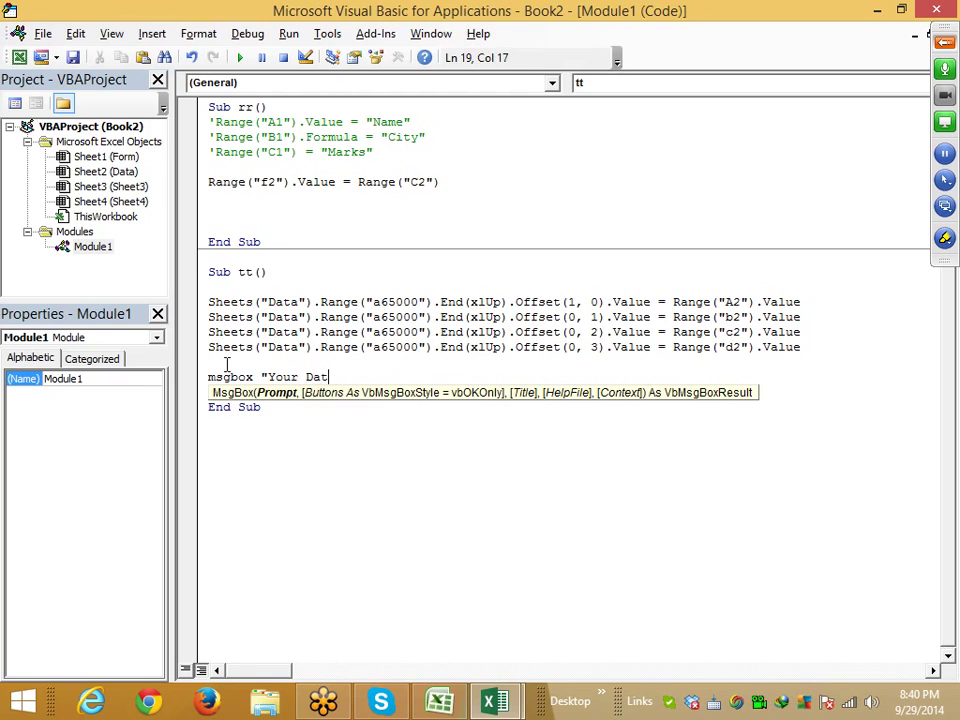
{"action": "type", "text": "a Have "}
{"action": "type", "text": "bee"}
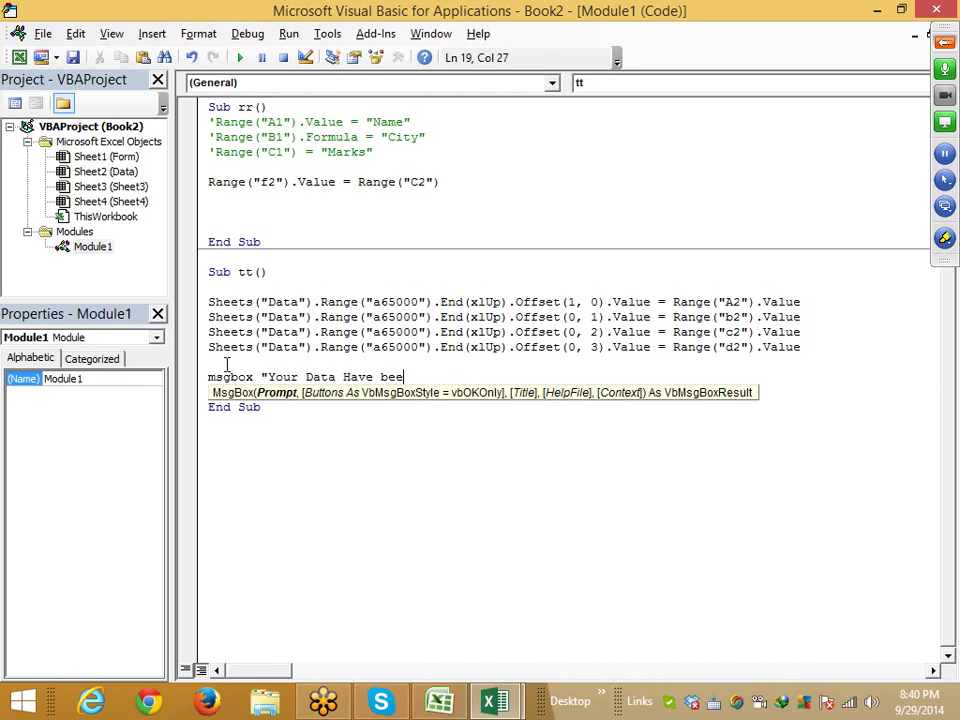
{"action": "type", "text": "n Stor"}
{"action": "type", "text": "e\""}
{"action": "left_click", "coordinate": [302, 467]}
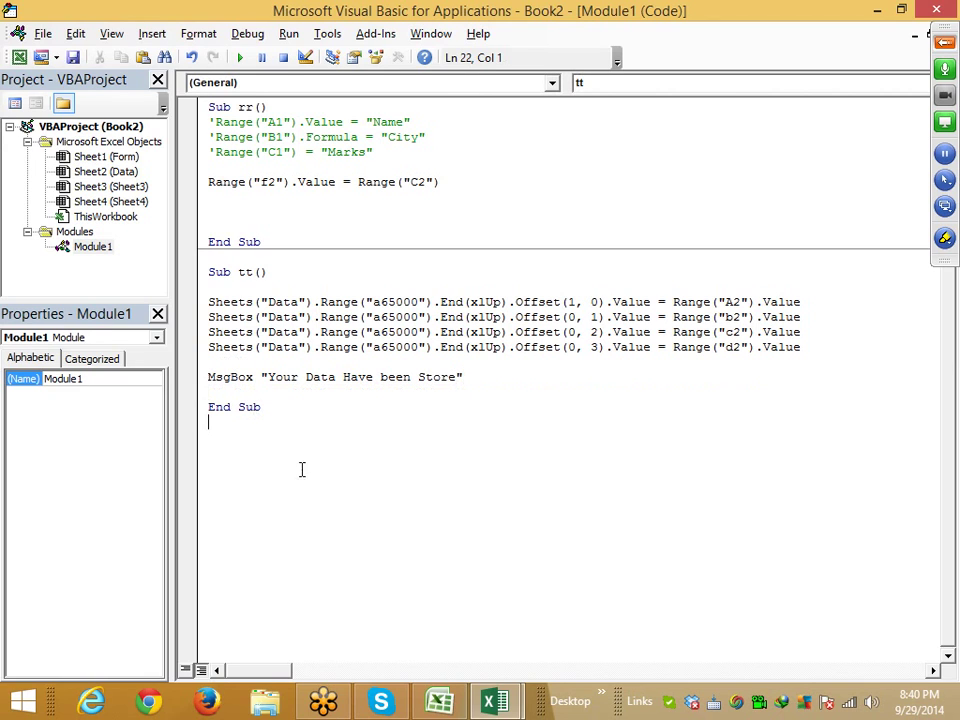
{"action": "left_click", "coordinate": [276, 381]}
{"action": "key", "text": "alt+F11"}
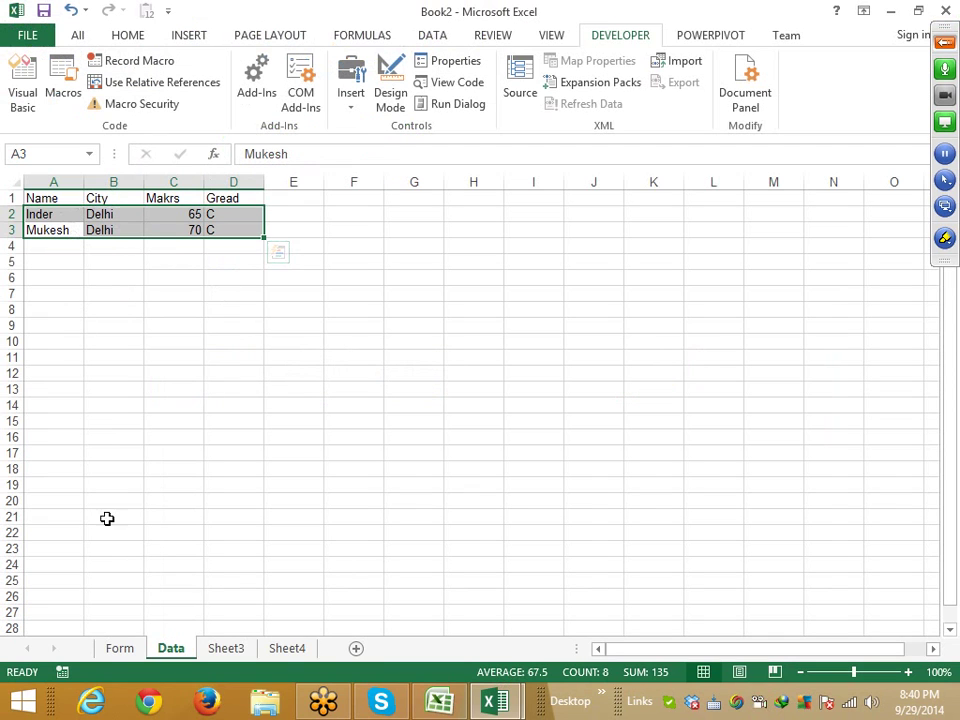
- Enter a new name, 65 marks and grade B in the Form's row 2
{"action": "left_click", "coordinate": [118, 647]}
{"action": "left_click", "coordinate": [43, 212]}
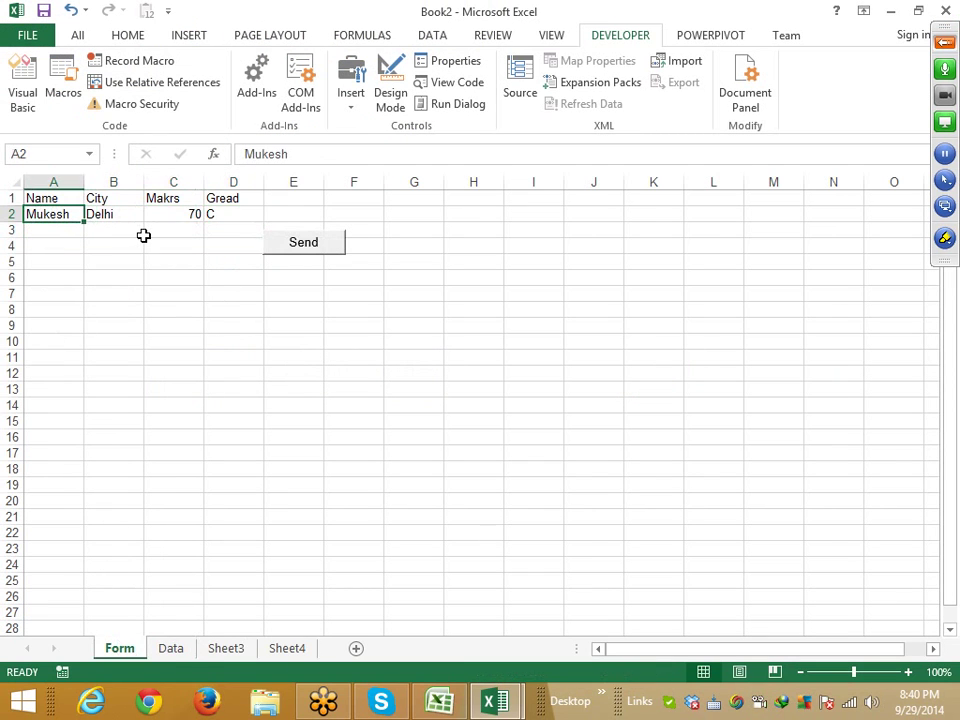
{"action": "type", "text": "Ne"}
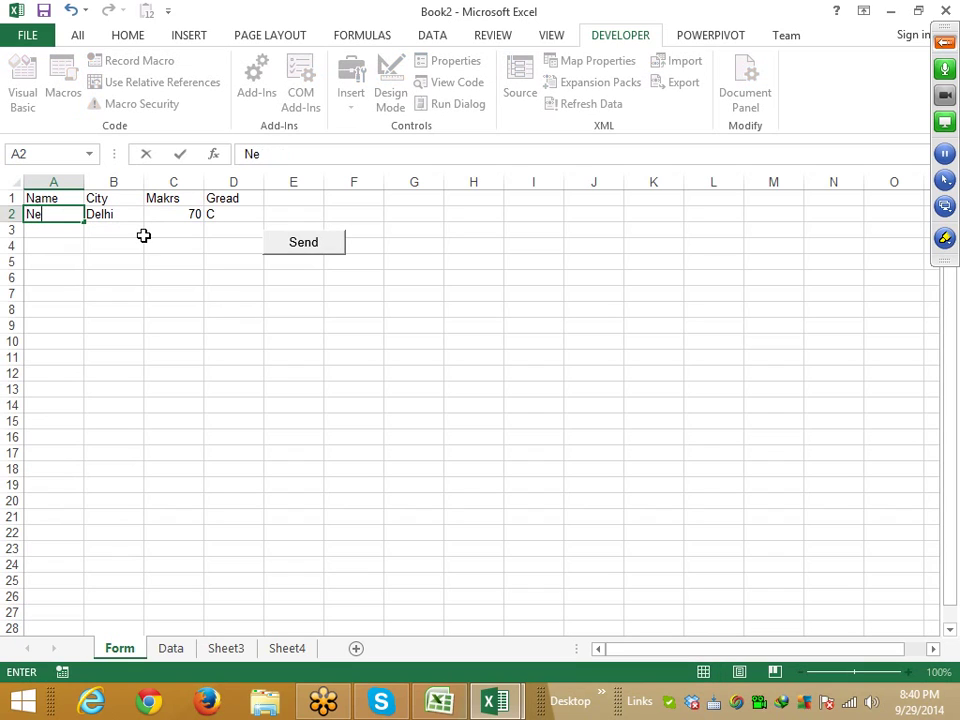
{"action": "type", "text": "eraj"}
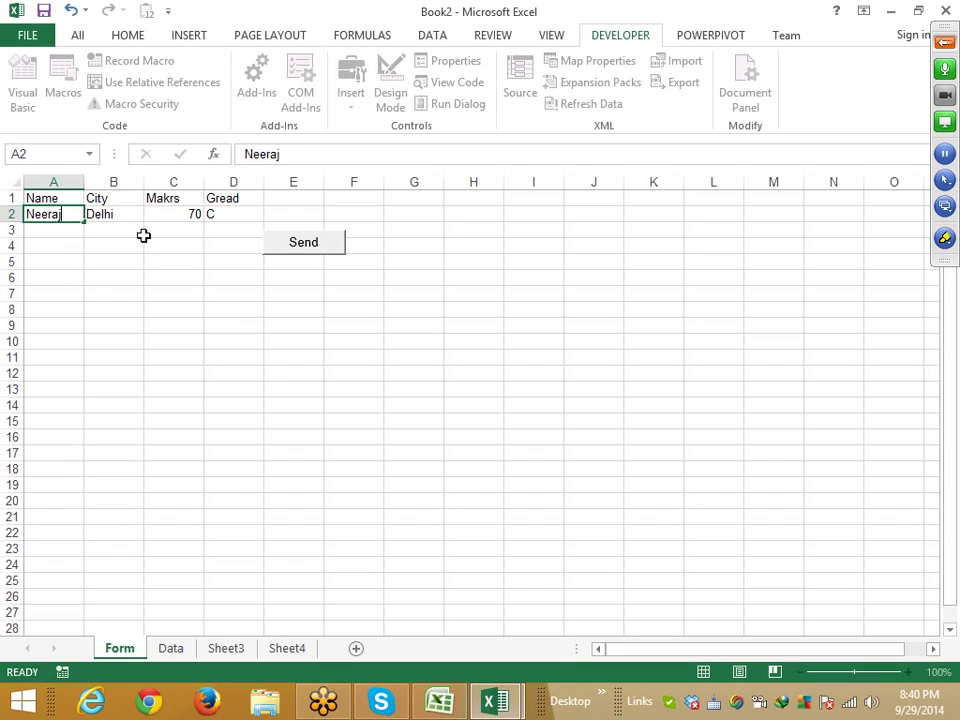
{"action": "key", "text": "Tab"}
{"action": "key", "text": "Tab"}
{"action": "type", "text": "6"}
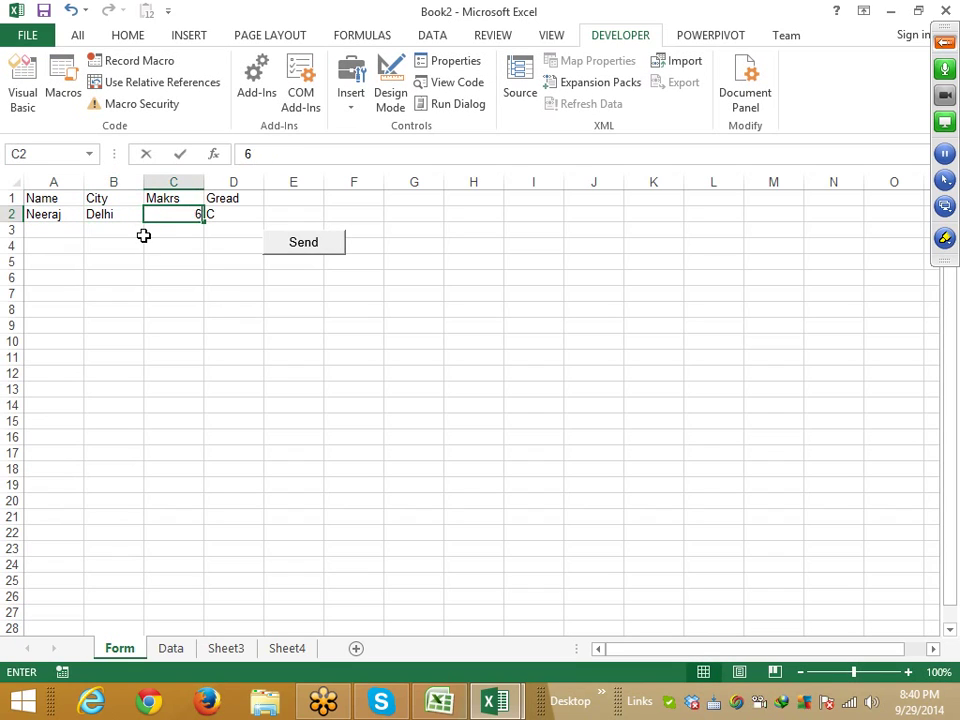
{"action": "type", "text": "5"}
{"action": "key", "text": "Tab"}
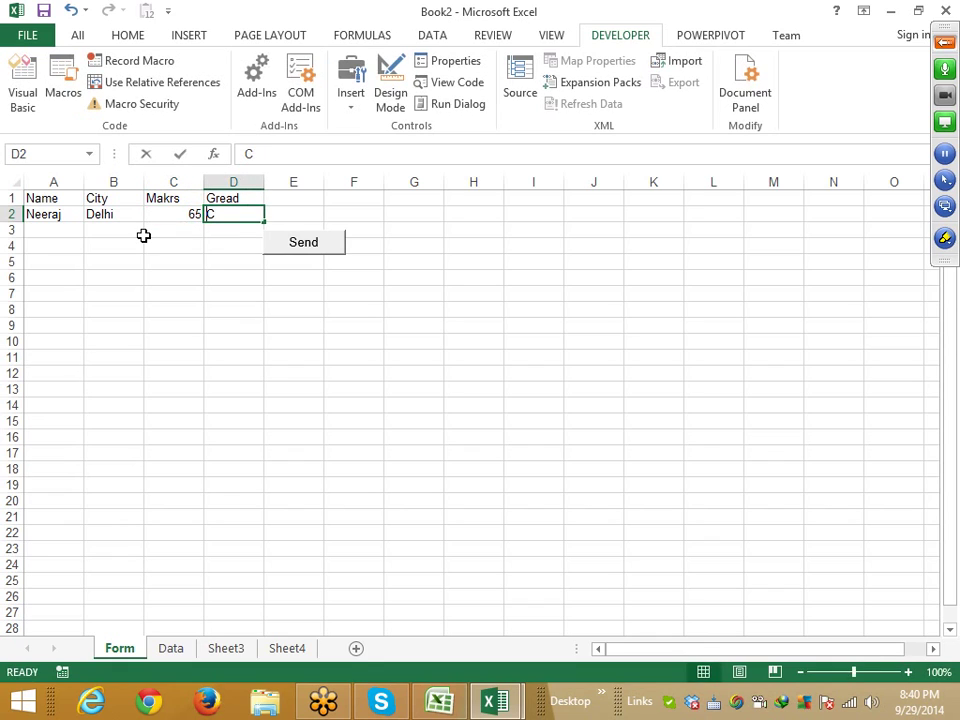
{"action": "type", "text": "B"}
{"action": "left_click", "coordinate": [200, 247]}
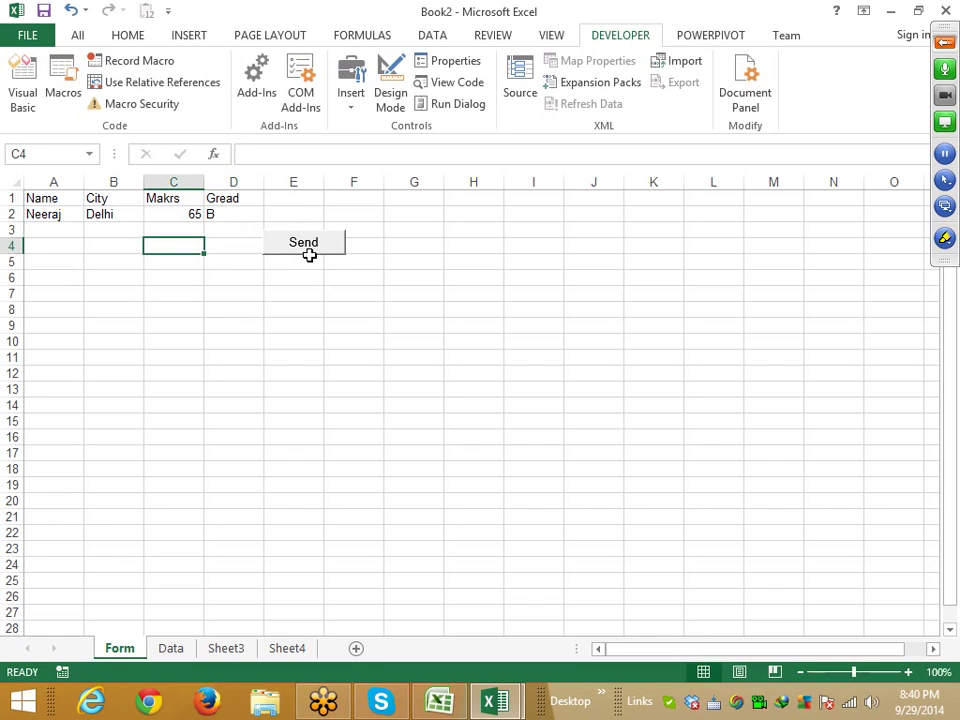
- Send the record, dismiss the confirmation, and confirm it landed in Data row 4
{"action": "left_click", "coordinate": [305, 248]}
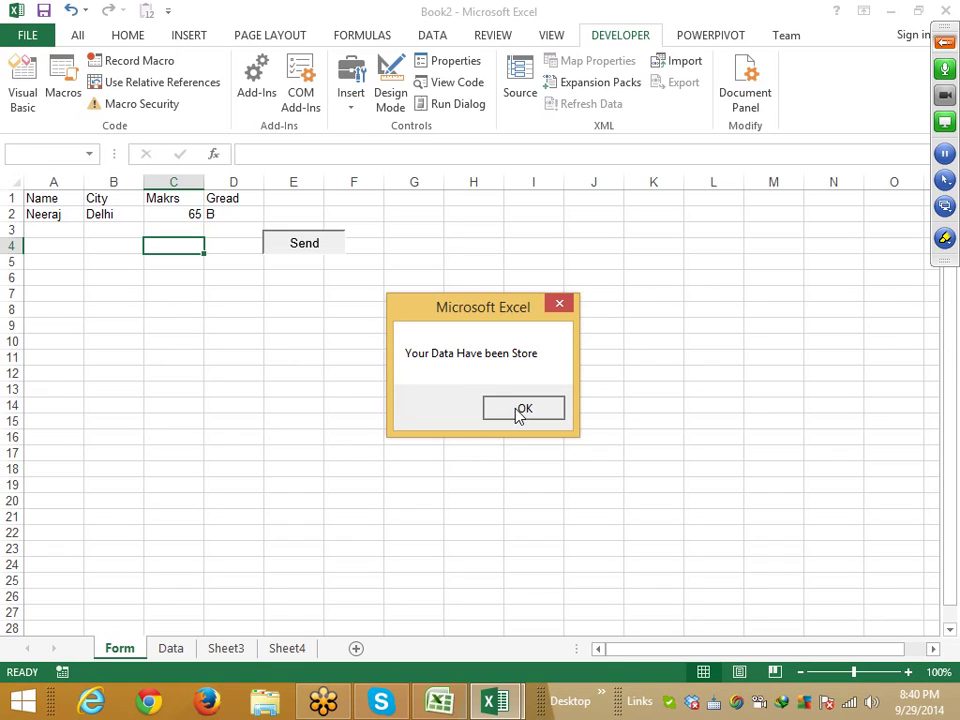
{"action": "left_click", "coordinate": [518, 412]}
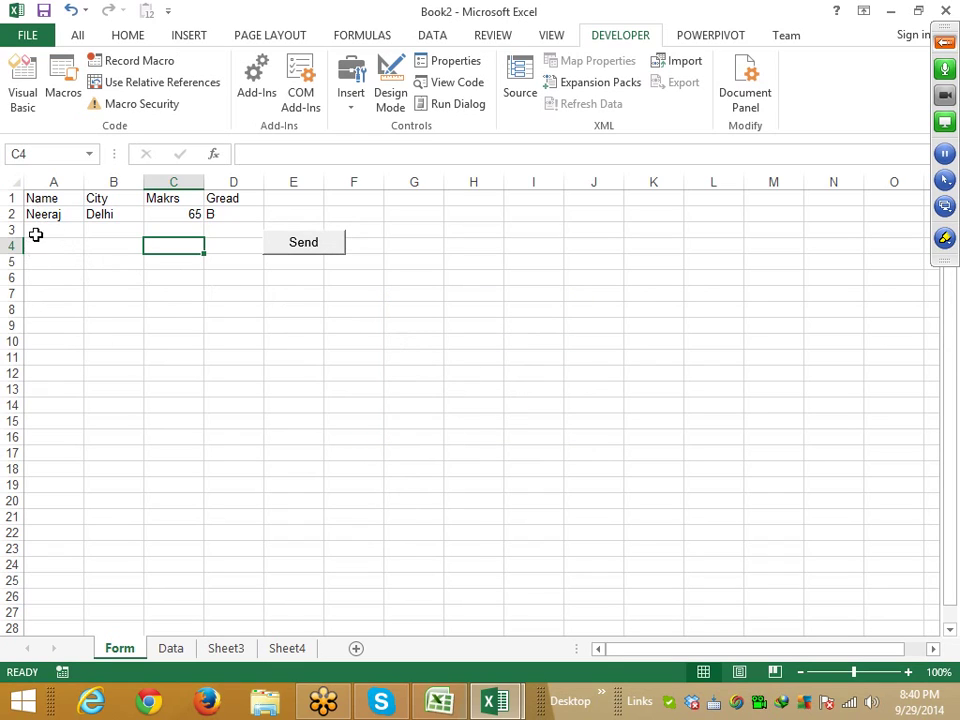
{"action": "left_click_drag", "start_coordinate": [40, 214], "coordinate": [222, 213]}
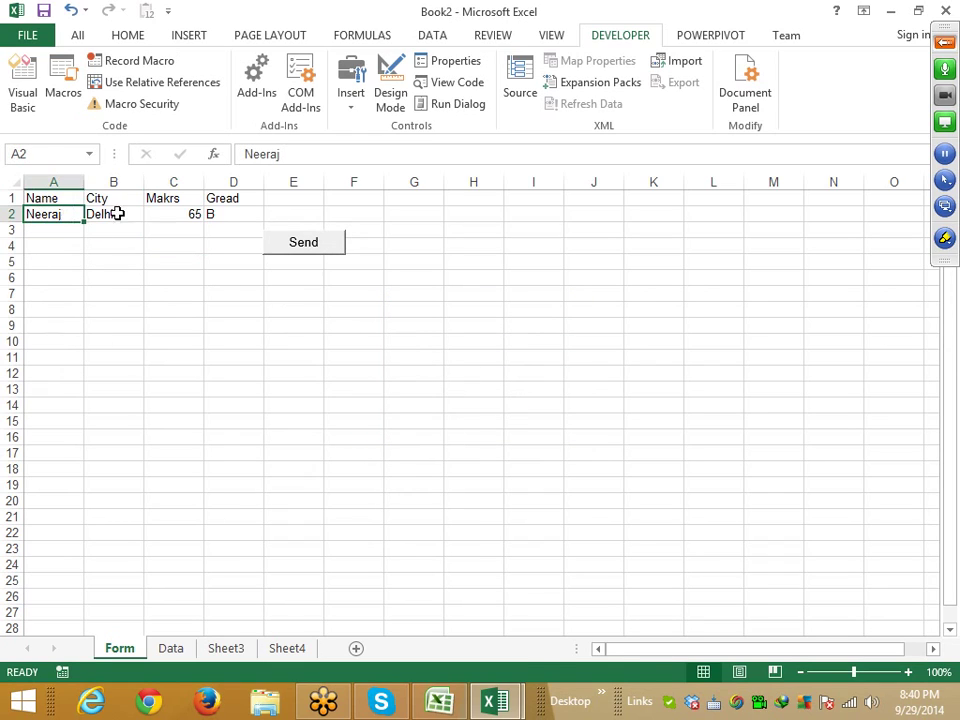
{"action": "left_click", "coordinate": [174, 649]}
{"action": "left_click", "coordinate": [79, 292]}
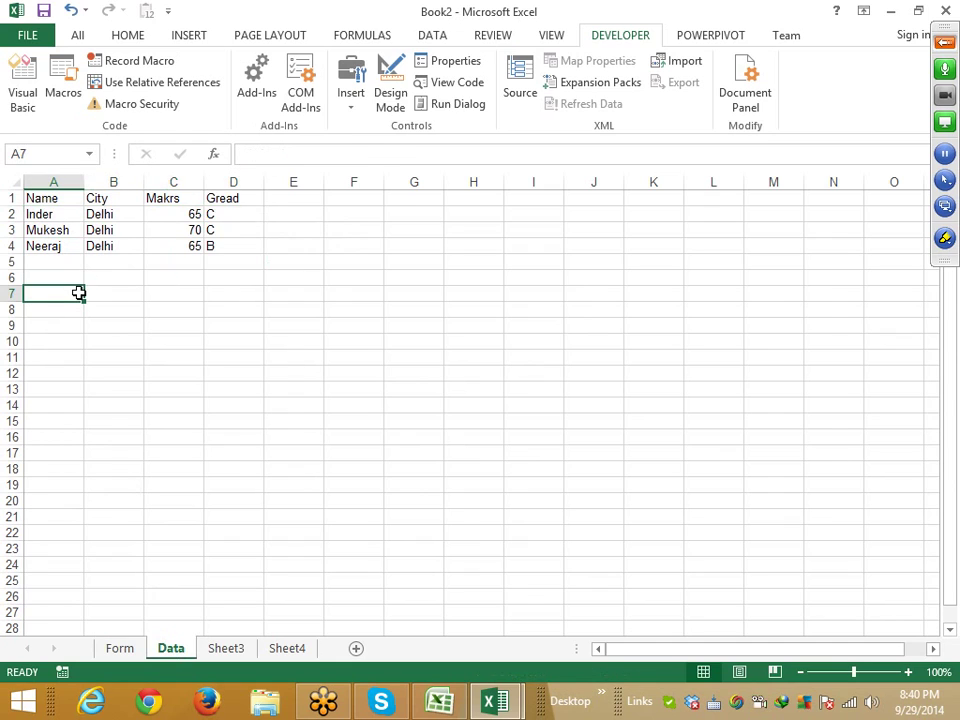
{"action": "key", "text": "alt+F11"}
{"action": "left_click", "coordinate": [214, 390]}
- Add Range("A2:D2").ClearContents after the MsgBox line in the tt macro, then return to Excel
{"action": "key", "text": "Return"}
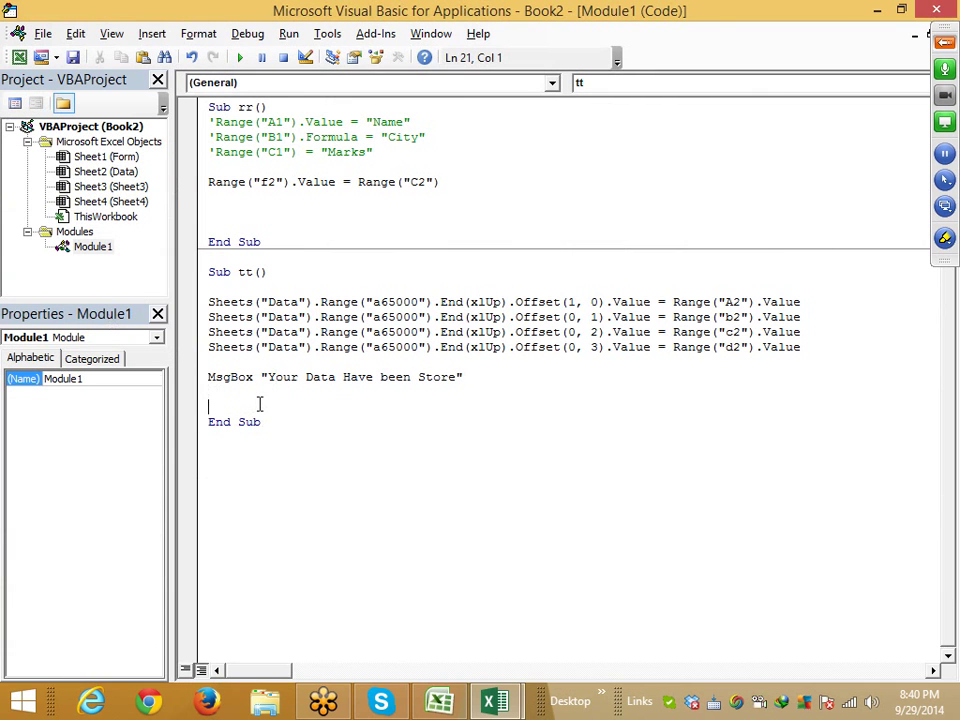
{"action": "type", "text": "ra"}
{"action": "type", "text": "nge"}
{"action": "type", "text": "(\""}
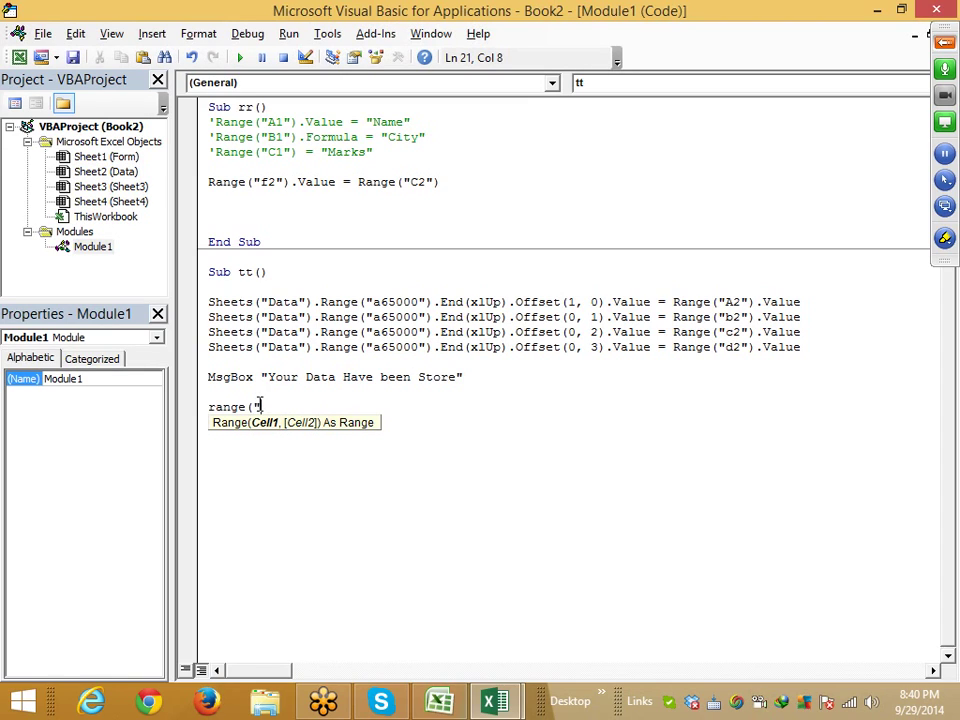
{"action": "type", "text": "A"}
{"action": "type", "text": "2"}
{"action": "type", "text": ":D"}
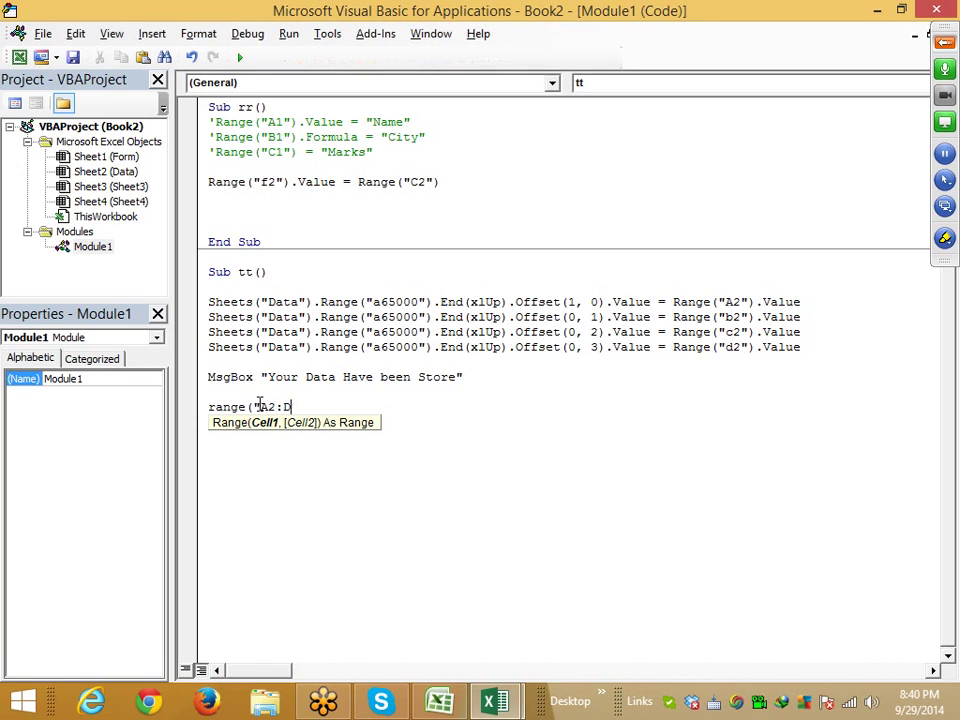
{"action": "type", "text": "2\")"}
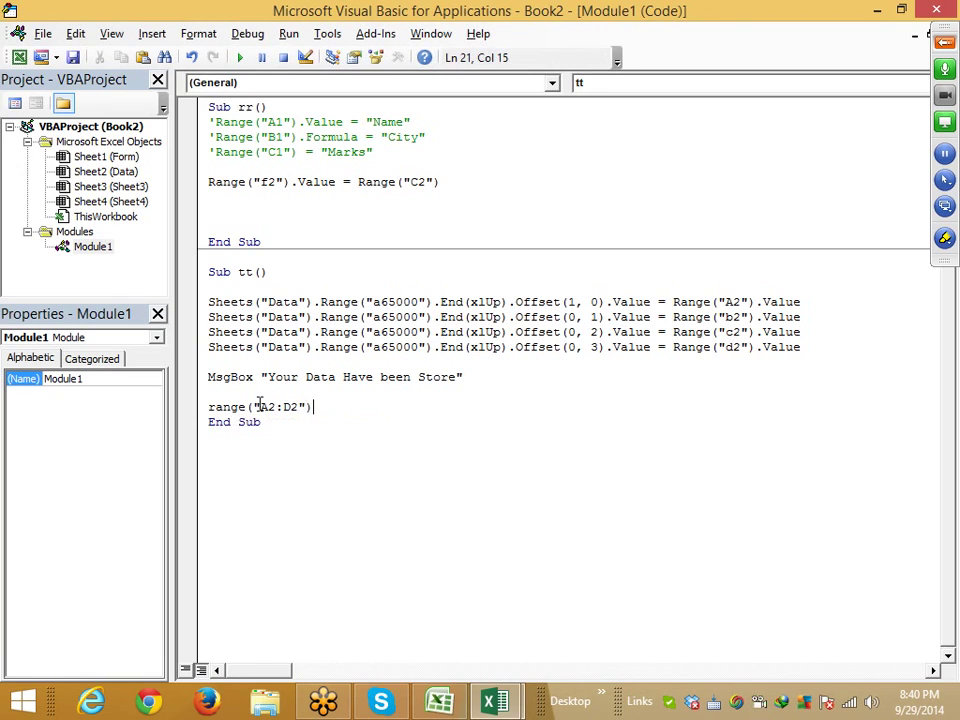
{"action": "type", "text": ".cl"}
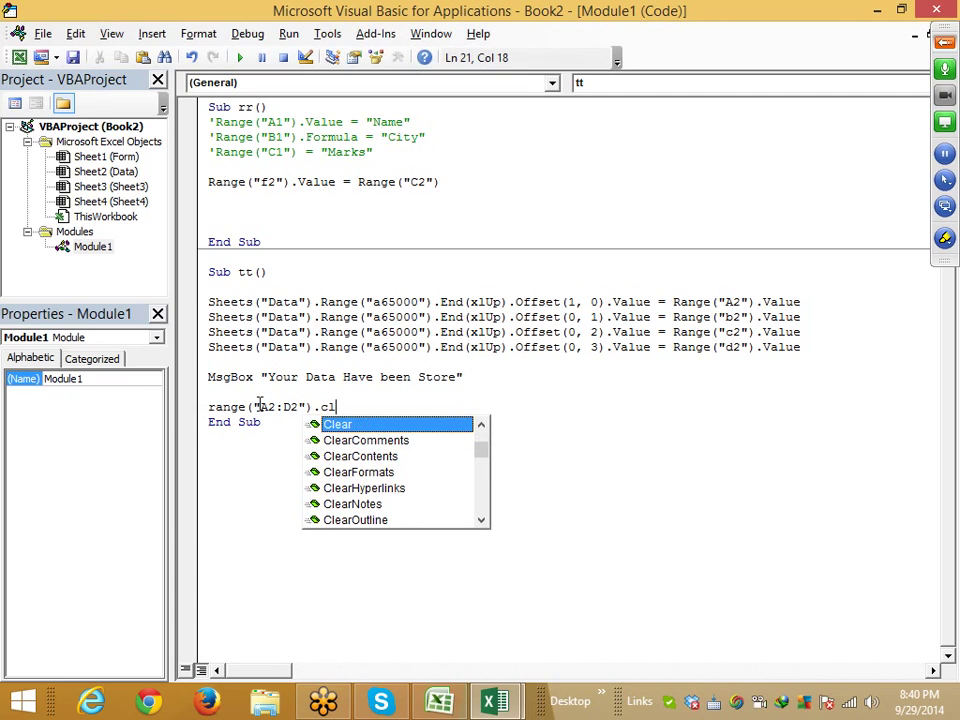
{"action": "key", "text": "Down"}
{"action": "key", "text": "Down"}
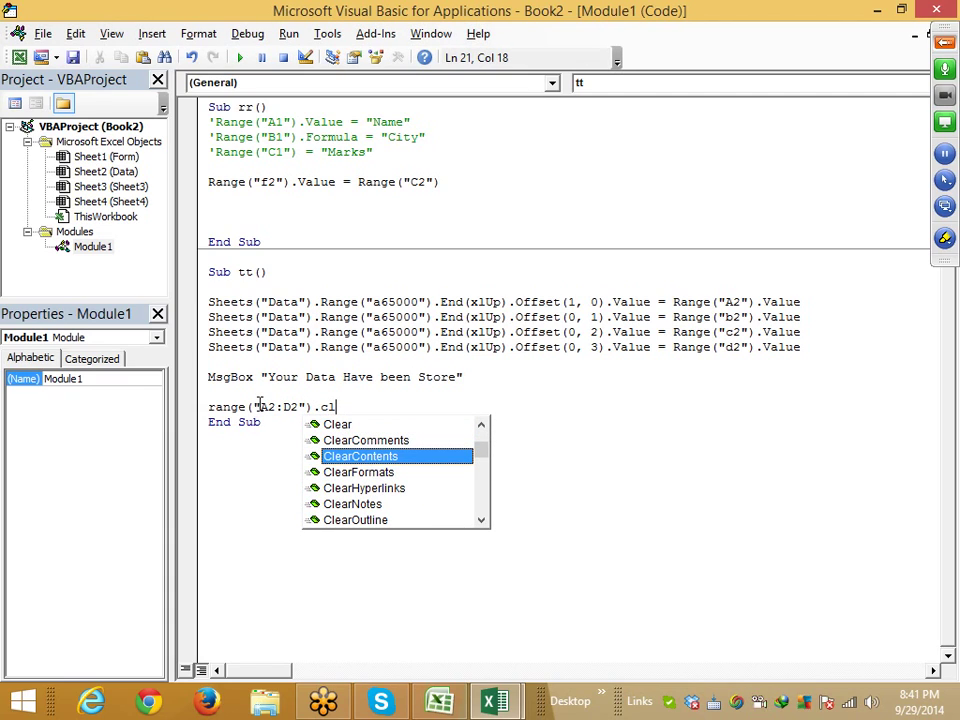
{"action": "key", "text": "Tab"}
{"action": "key", "text": "Return"}
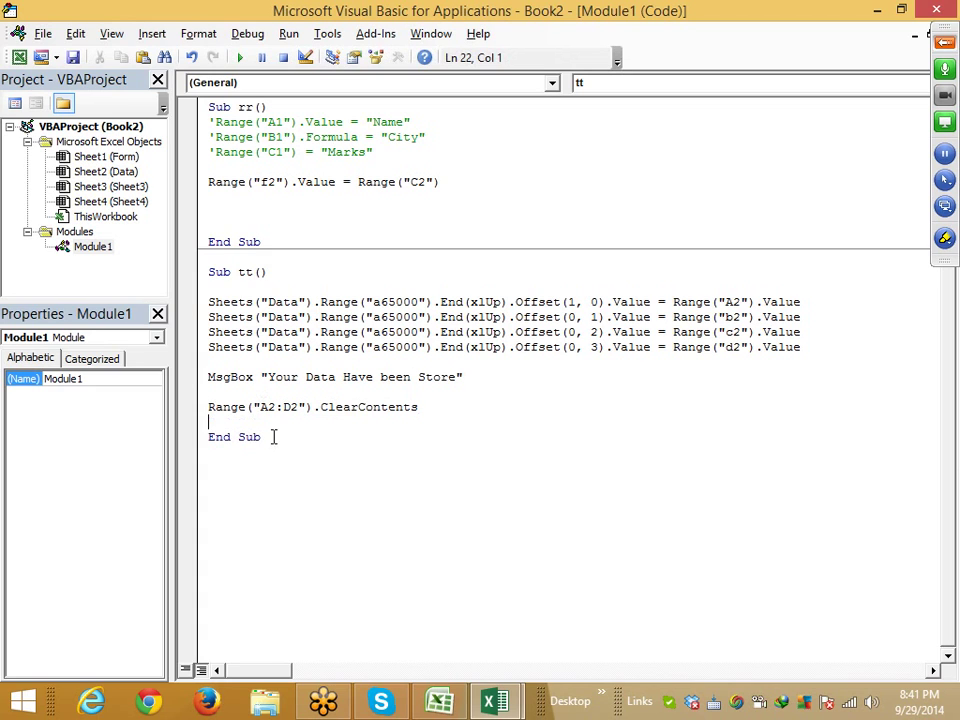
{"action": "key", "text": "alt+F11"}
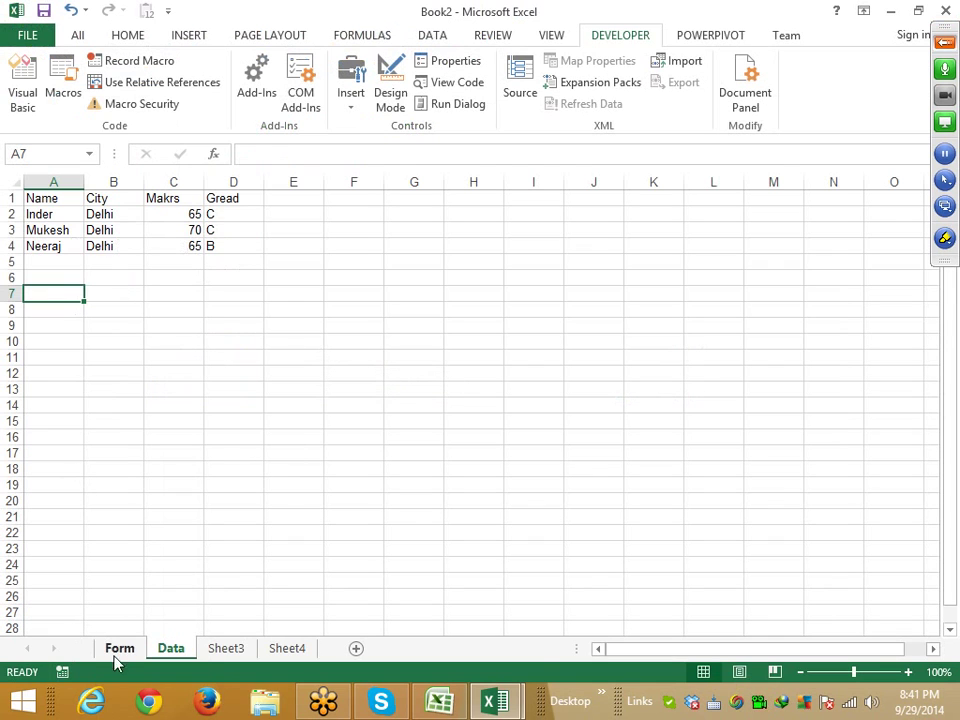
- On the Form sheet, enter a new name in A2, send the row, and dismiss the confirmation
{"action": "left_click", "coordinate": [119, 650]}
{"action": "left_click", "coordinate": [53, 214]}
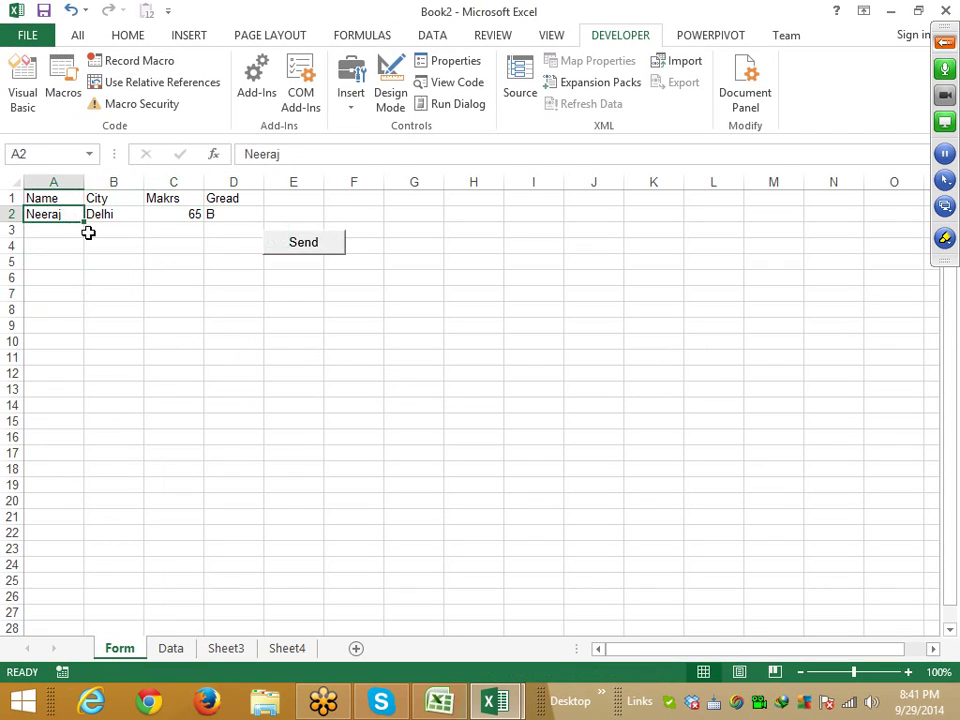
{"action": "type", "text": "Pune"}
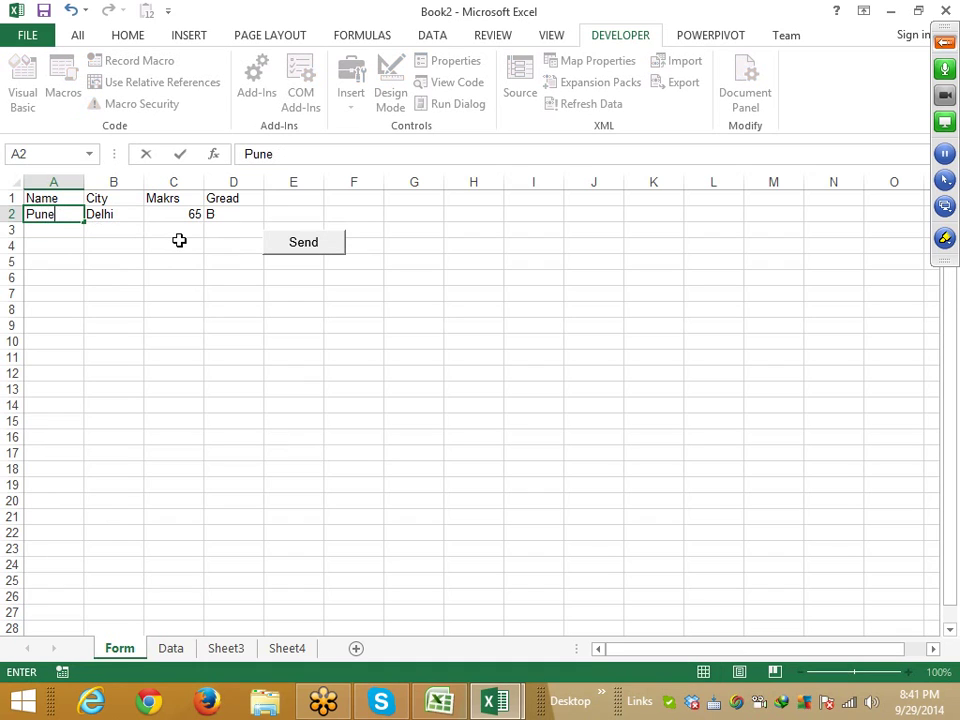
{"action": "type", "text": "et"}
{"action": "left_click", "coordinate": [242, 294]}
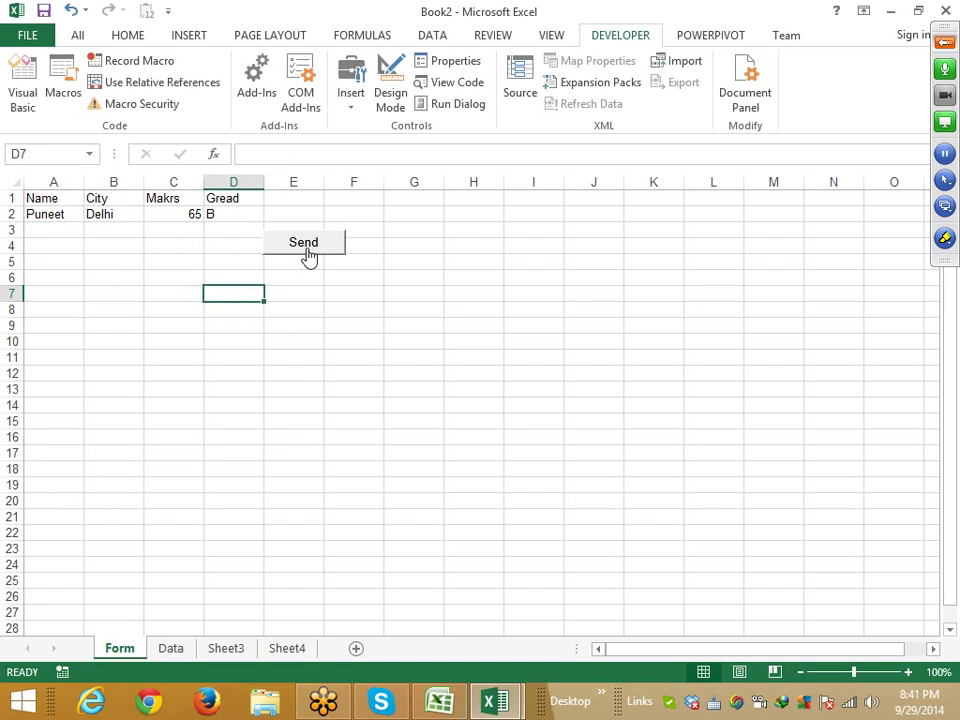
{"action": "left_click", "coordinate": [305, 244]}
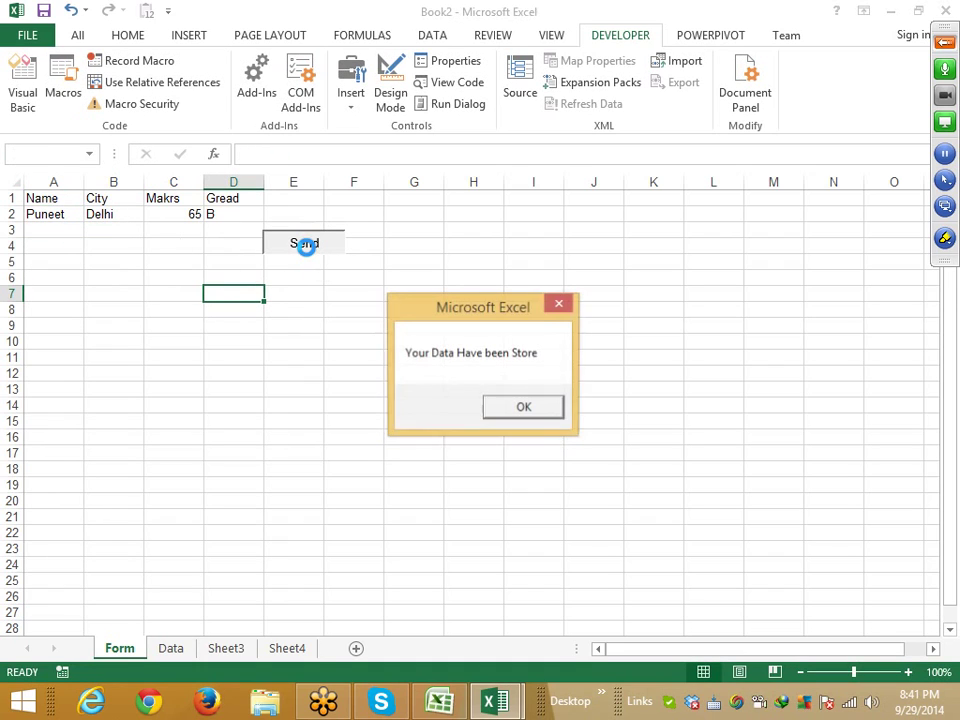
{"action": "left_click", "coordinate": [514, 408]}
- Verify form row A2:D2 is cleared and the new record sits in Data row 5, then return to VBA
{"action": "left_click_drag", "start_coordinate": [45, 213], "coordinate": [235, 214]}
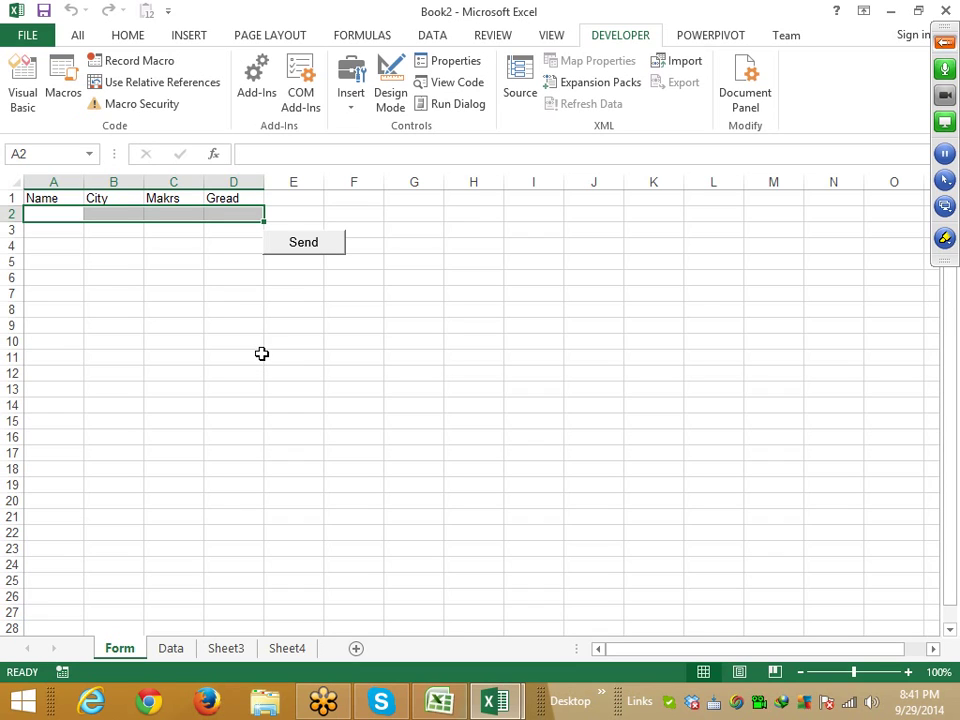
{"action": "left_click", "coordinate": [170, 648]}
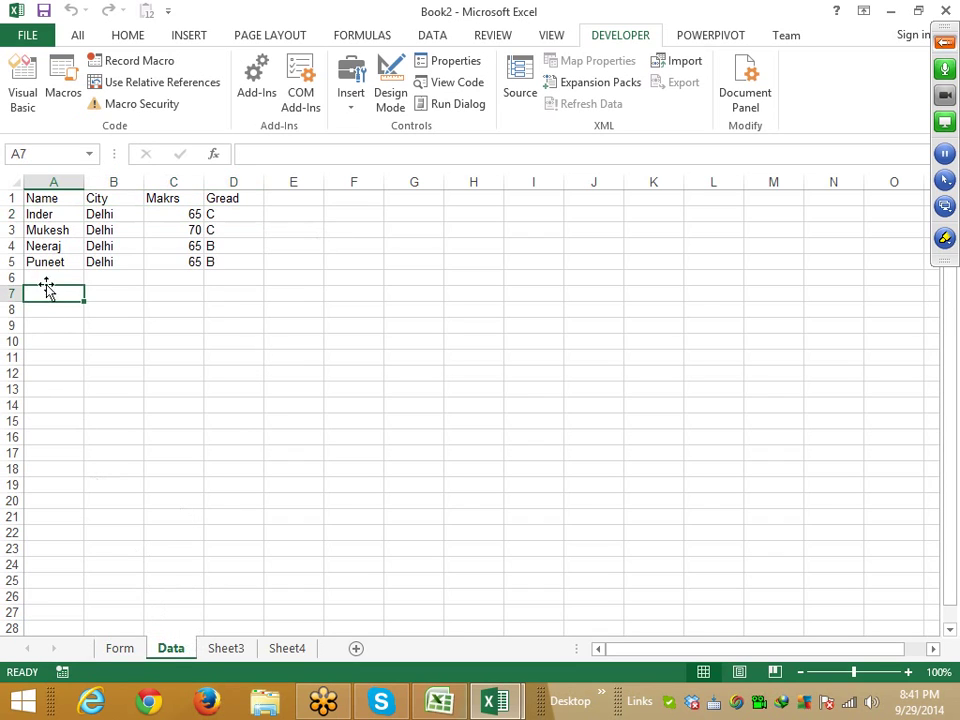
{"action": "mouse_move", "coordinate": [45, 262]}
{"action": "left_mouse_down"}
{"action": "mouse_move", "coordinate": [196, 261]}
{"action": "mouse_move", "coordinate": [212, 214]}
{"action": "left_mouse_up"}
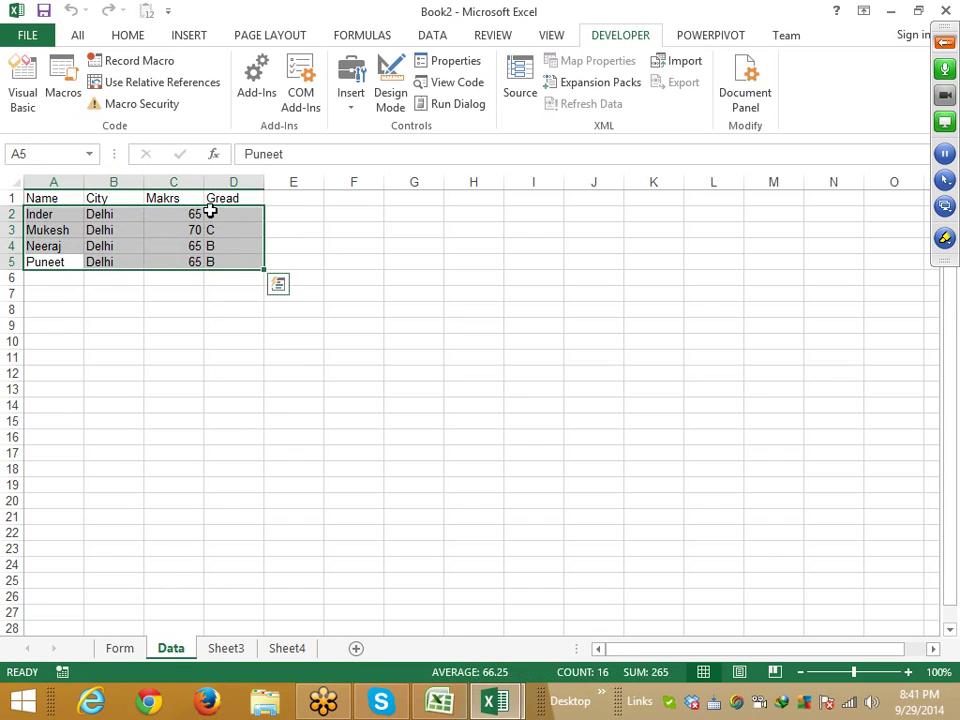
{"action": "key", "text": "alt+F11"}
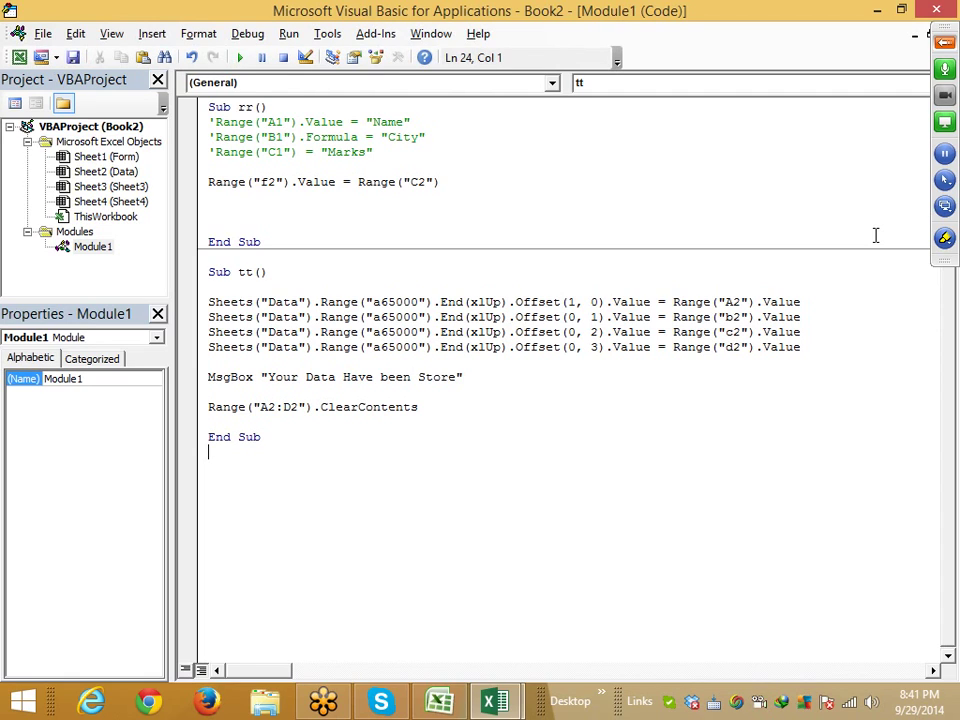
- Leave the VBA editor with Alt+F11 to view the Data sheet's four stored records
{"action": "key", "text": "alt+F11"}
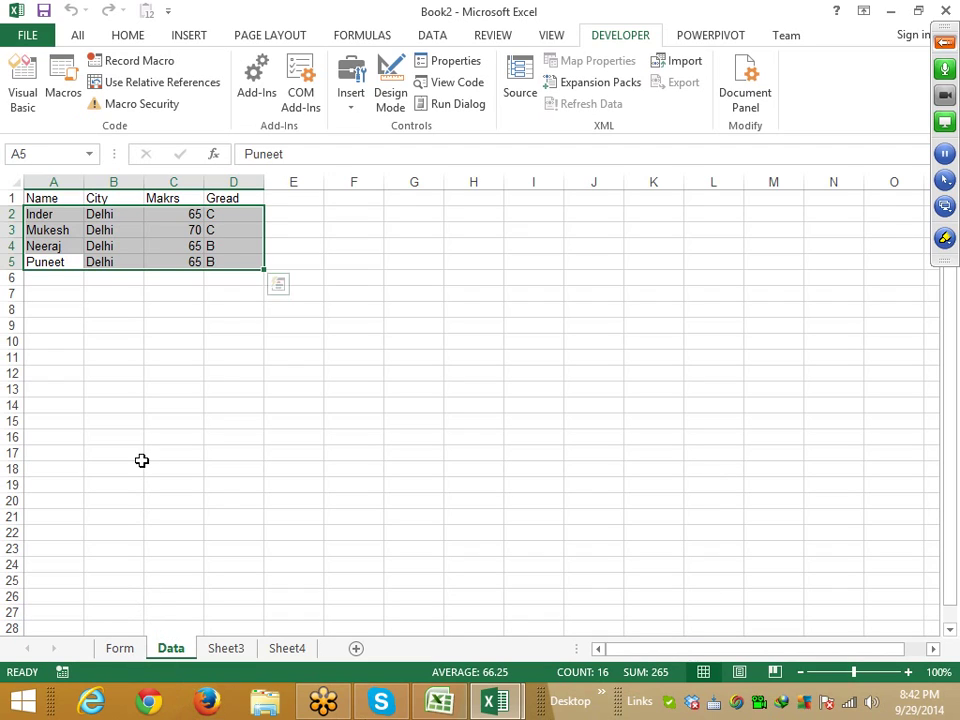
- Deselect the records and bring the Visual Basic editor with Module1's rr and tt macros to the front
{"action": "left_click", "coordinate": [138, 648]}
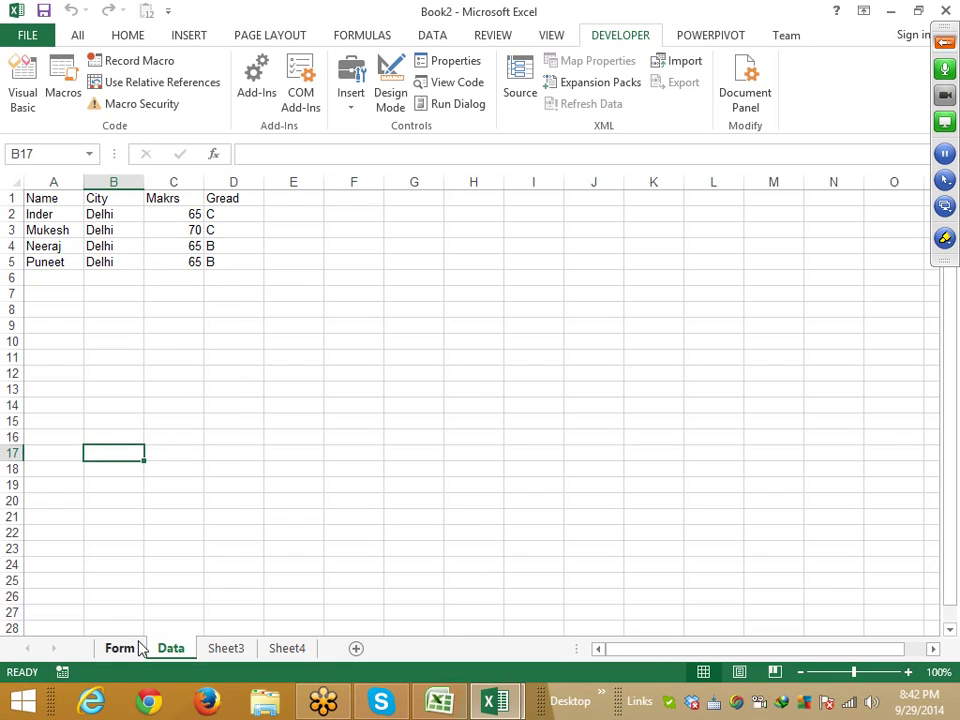
{"action": "mouse_move", "coordinate": [497, 700]}
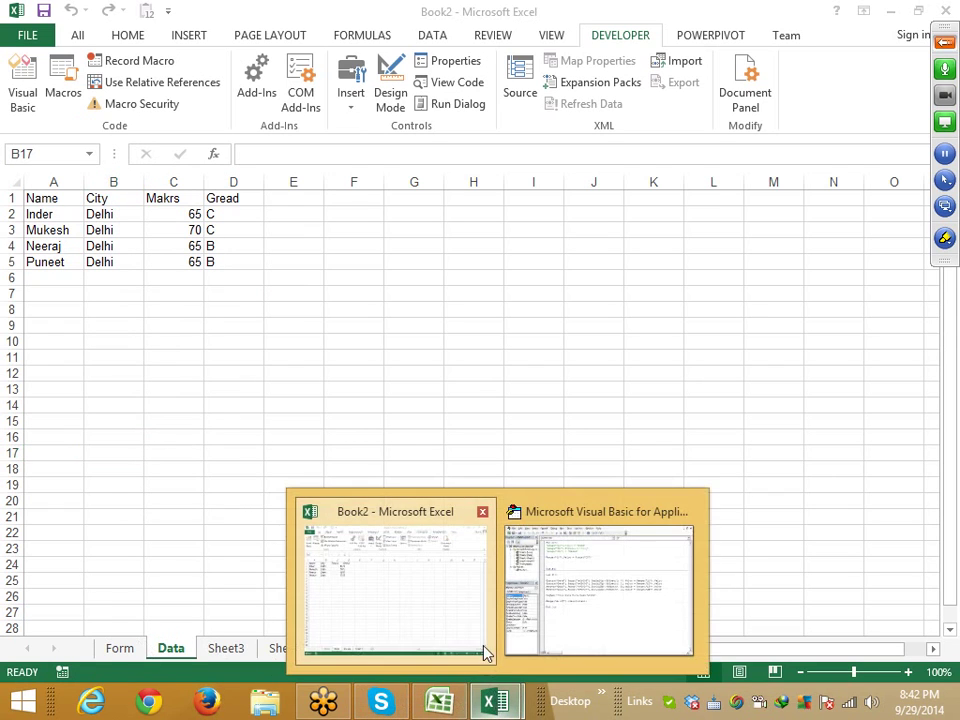
{"action": "left_click", "coordinate": [576, 601]}
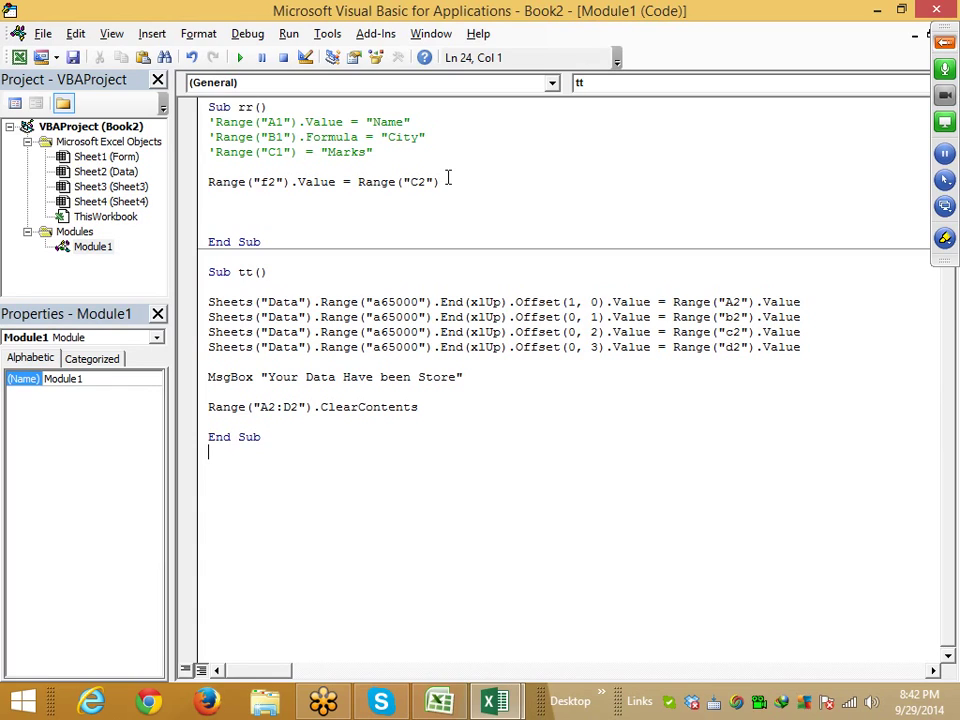
- Highlight the f2 target and the C2 source in the rr macro's assignment on line 6
{"action": "left_click", "coordinate": [338, 181]}
{"action": "left_click_drag", "start_coordinate": [338, 181], "coordinate": [200, 181]}
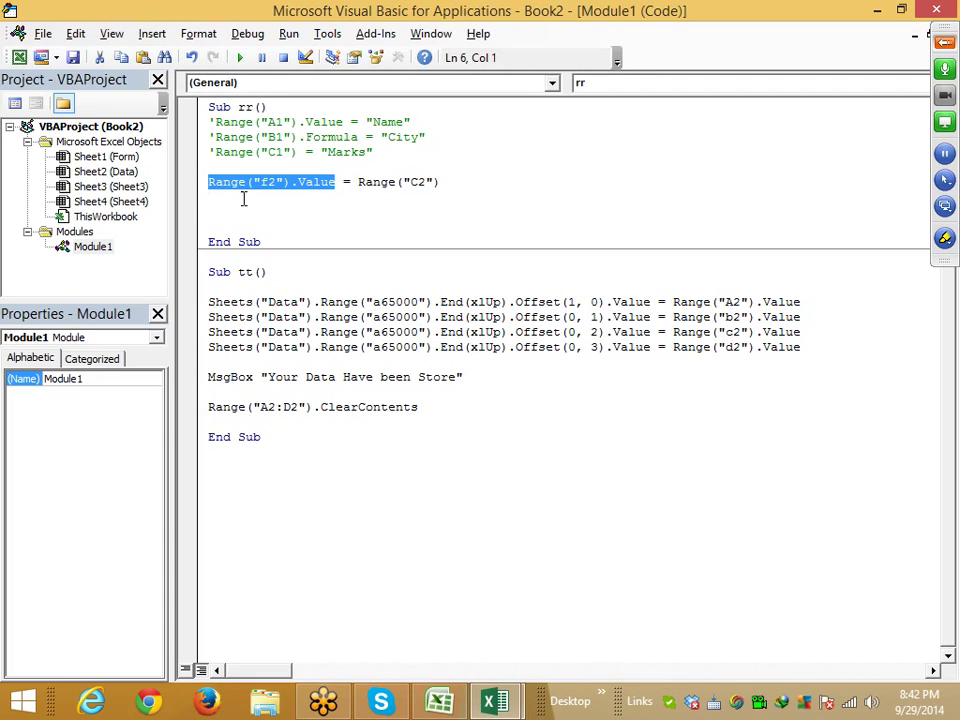
{"action": "left_click", "coordinate": [356, 181]}
{"action": "left_click_drag", "start_coordinate": [356, 181], "coordinate": [442, 181]}
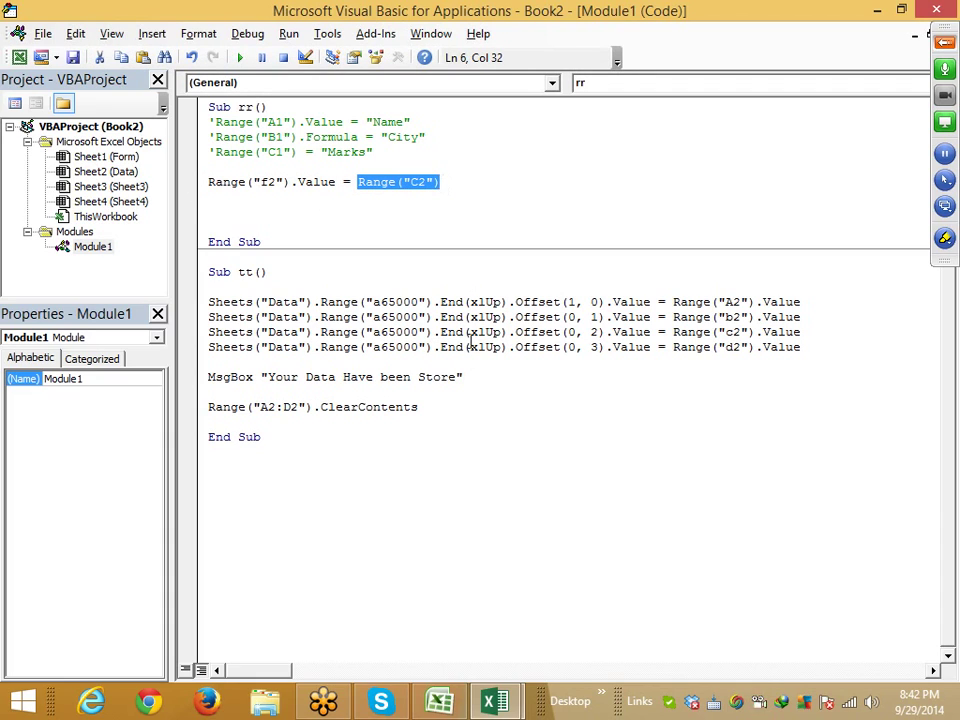
- Highlight the Data sheet destination and copied form values on tt's lines 14–15, then return to Excel
{"action": "left_click", "coordinate": [330, 362]}
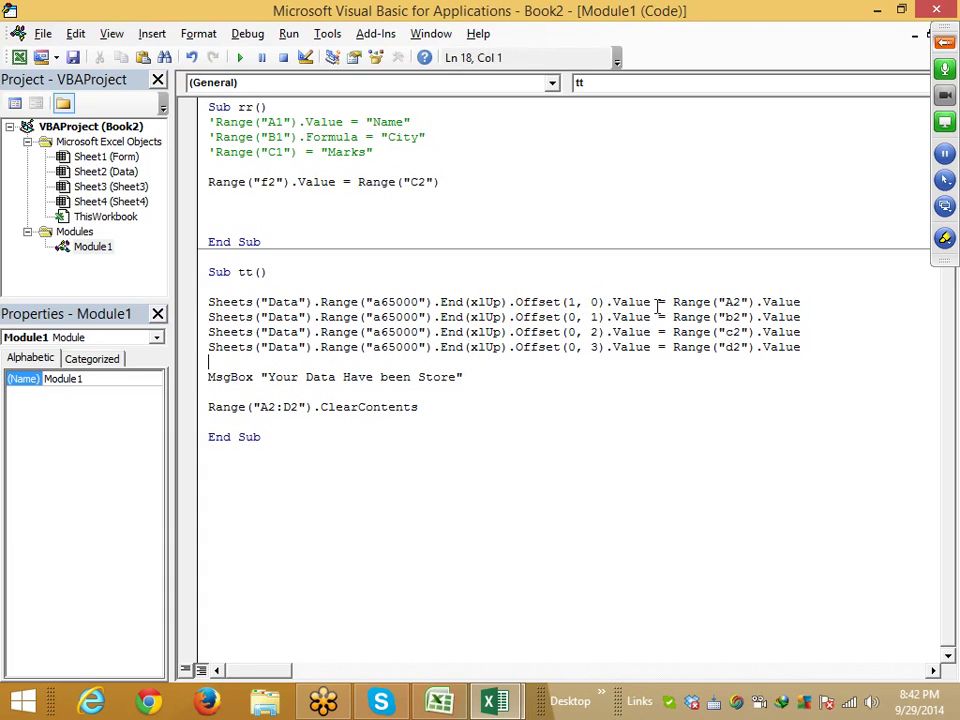
{"action": "left_click_drag", "start_coordinate": [650, 302], "coordinate": [209, 302]}
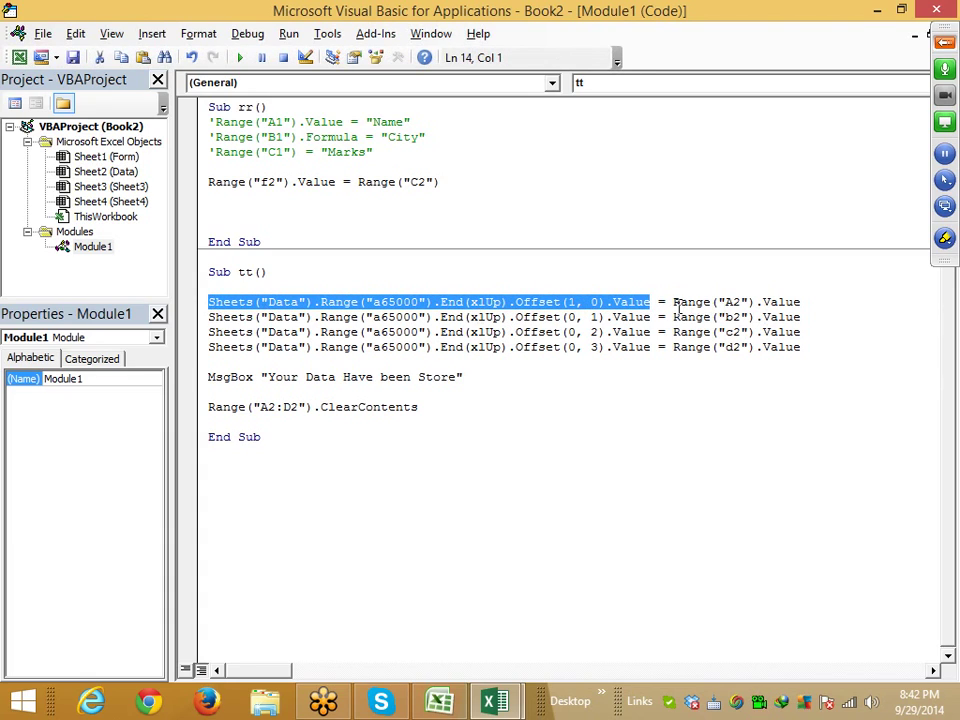
{"action": "left_click_drag", "start_coordinate": [673, 302], "coordinate": [810, 303]}
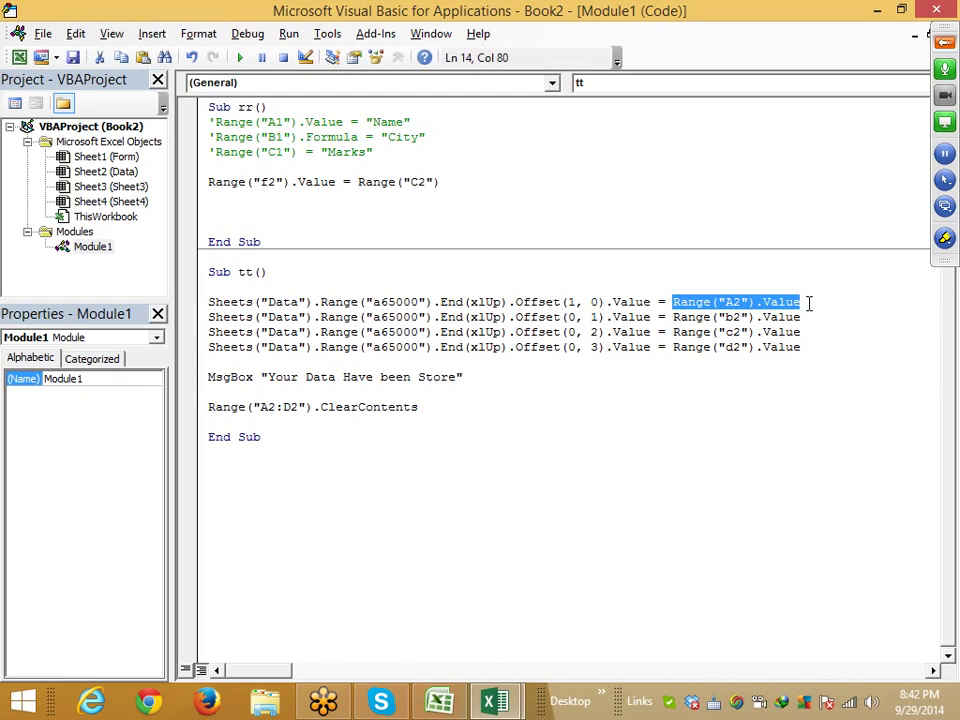
{"action": "left_click_drag", "start_coordinate": [651, 302], "coordinate": [180, 305]}
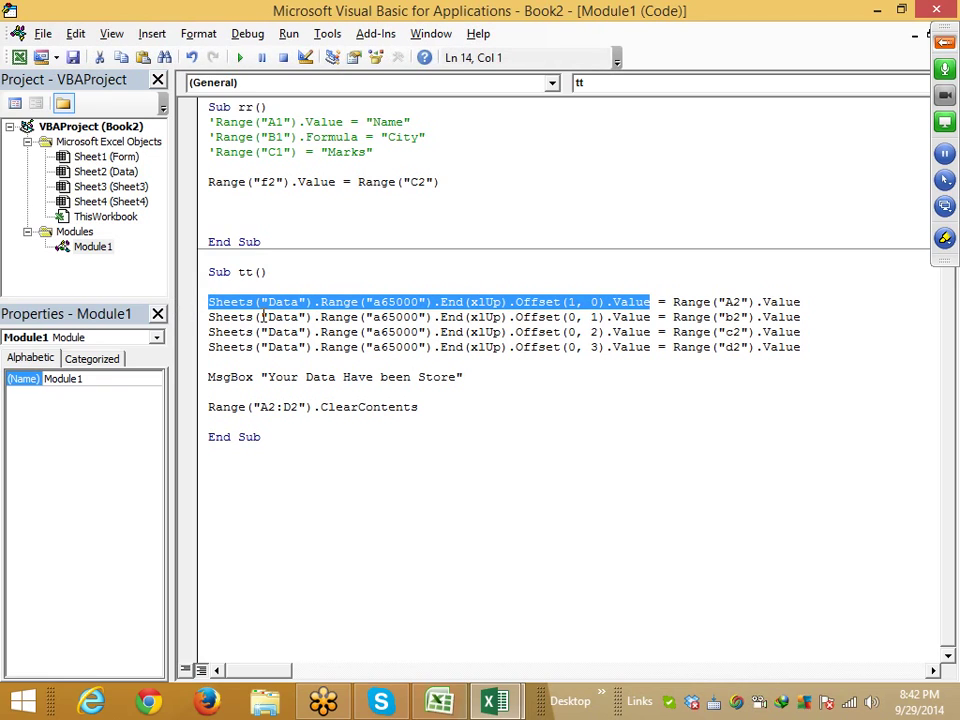
{"action": "mouse_move", "coordinate": [673, 302]}
{"action": "left_mouse_down"}
{"action": "mouse_move", "coordinate": [803, 302]}
{"action": "mouse_move", "coordinate": [673, 317]}
{"action": "left_mouse_up"}
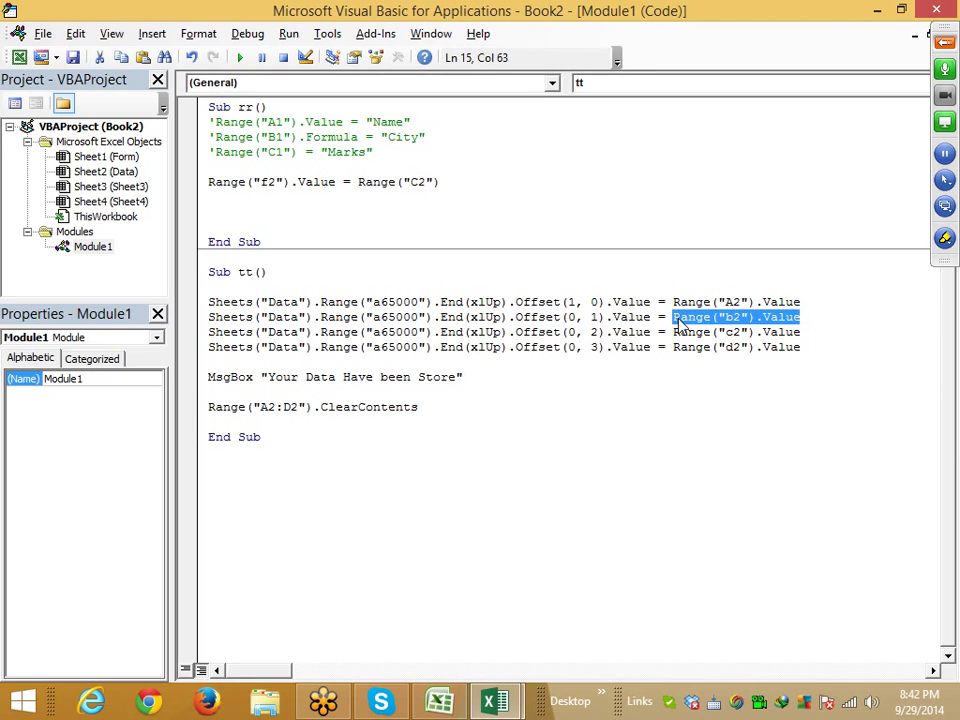
{"action": "key", "text": "alt+Tab"}
- Switch to the Form sheet and select its entry rows A2:D7
{"action": "left_click", "coordinate": [128, 641]}
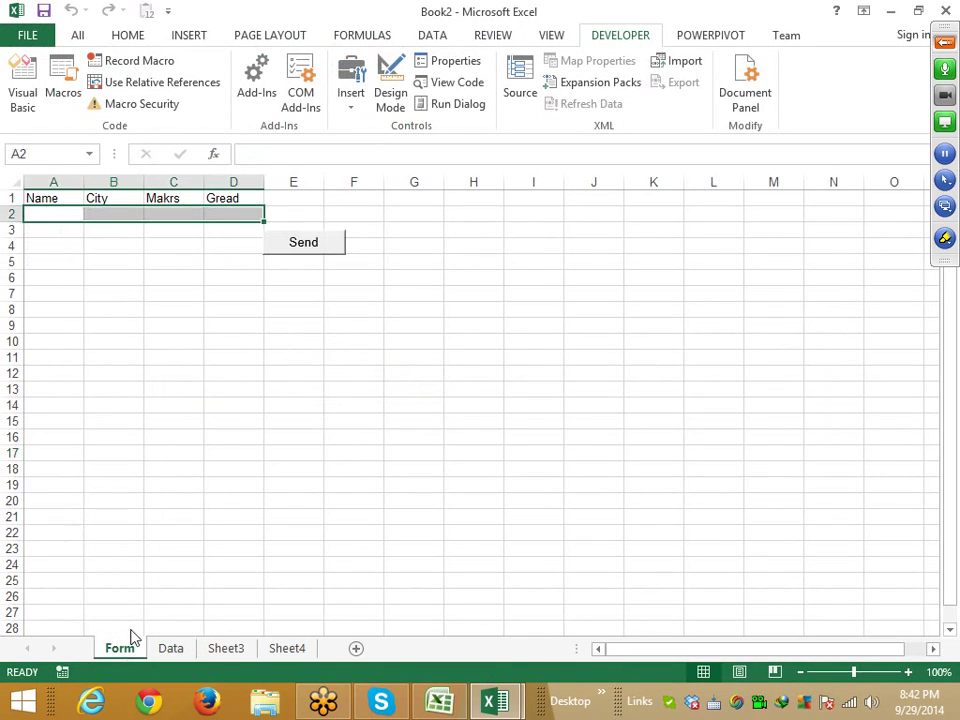
{"action": "left_click", "coordinate": [70, 215]}
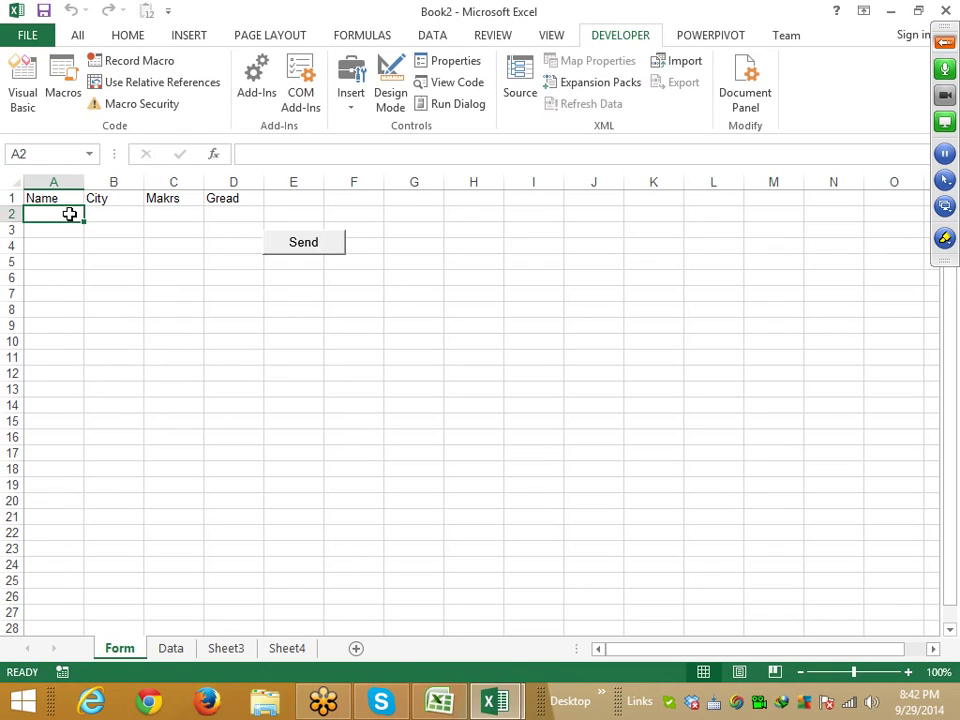
{"action": "mouse_move", "coordinate": [71, 214]}
{"action": "left_mouse_down"}
{"action": "mouse_move", "coordinate": [219, 263]}
{"action": "mouse_move", "coordinate": [219, 284]}
{"action": "left_mouse_up"}
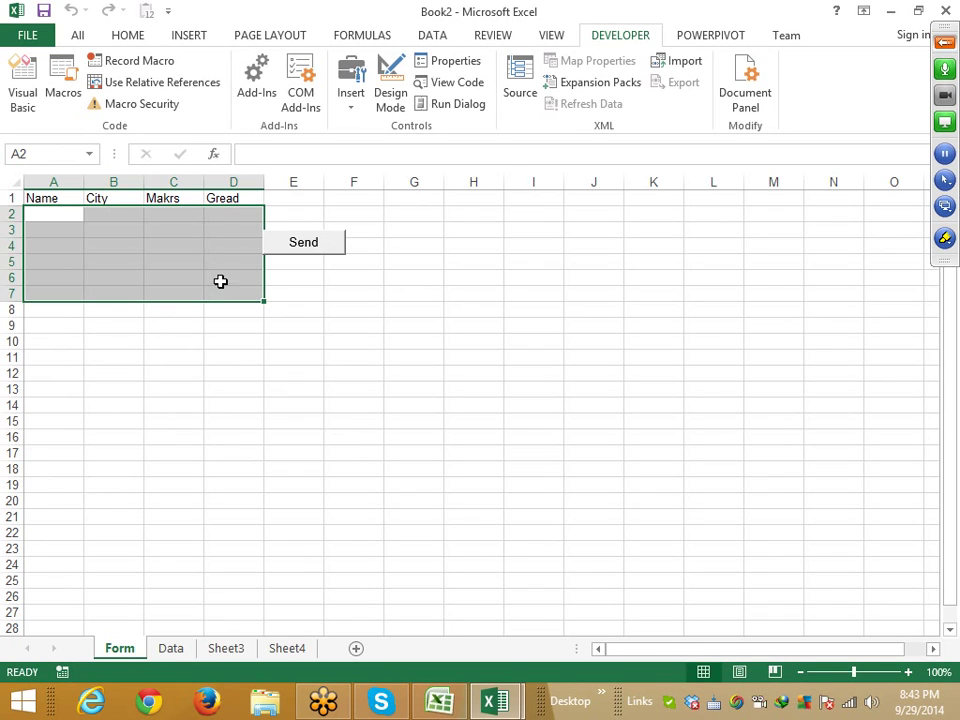
- Toggle to the VBA code and back, select headings A1 and C1, then open Book2's Info page
{"action": "key", "text": "alt+F11"}
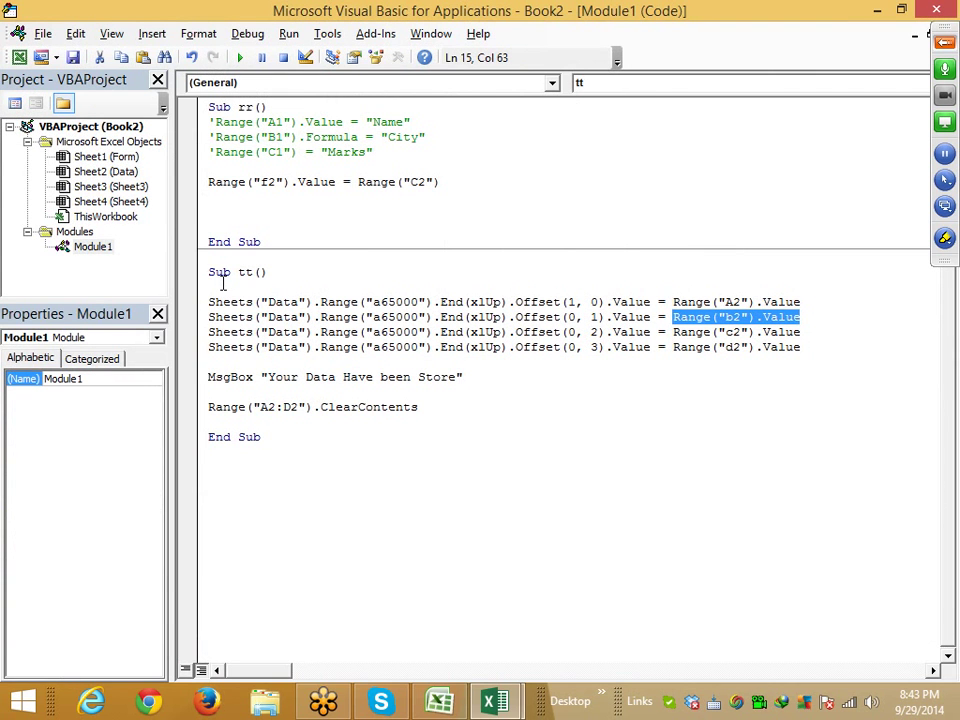
{"action": "key", "text": "alt+F11"}
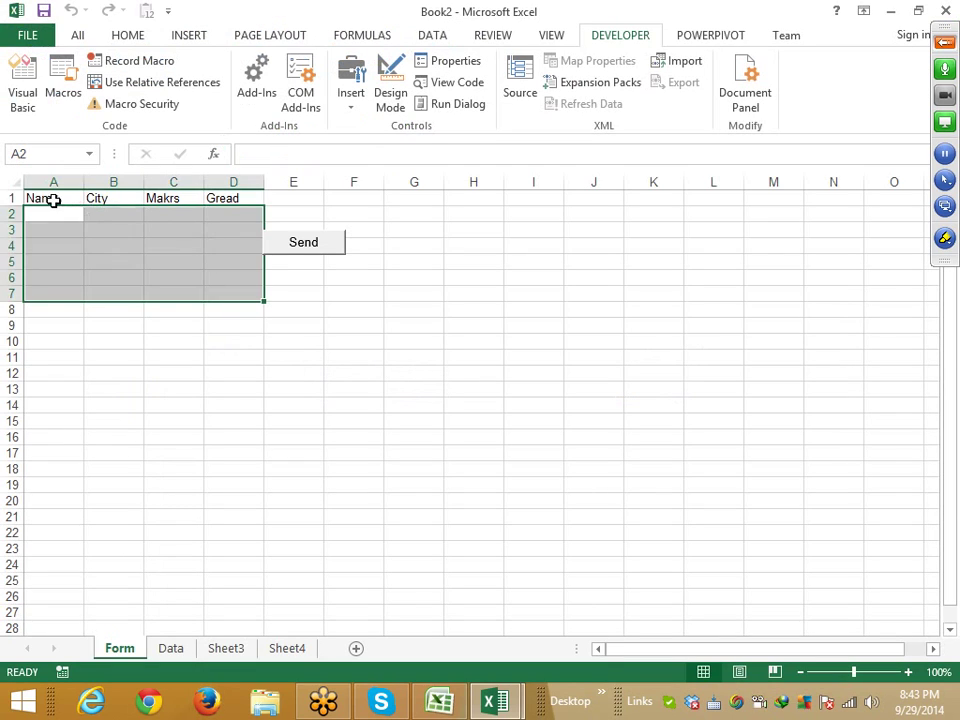
{"action": "left_click", "coordinate": [54, 199]}
{"action": "left_click", "coordinate": [165, 199]}
{"action": "left_click", "coordinate": [28, 35]}
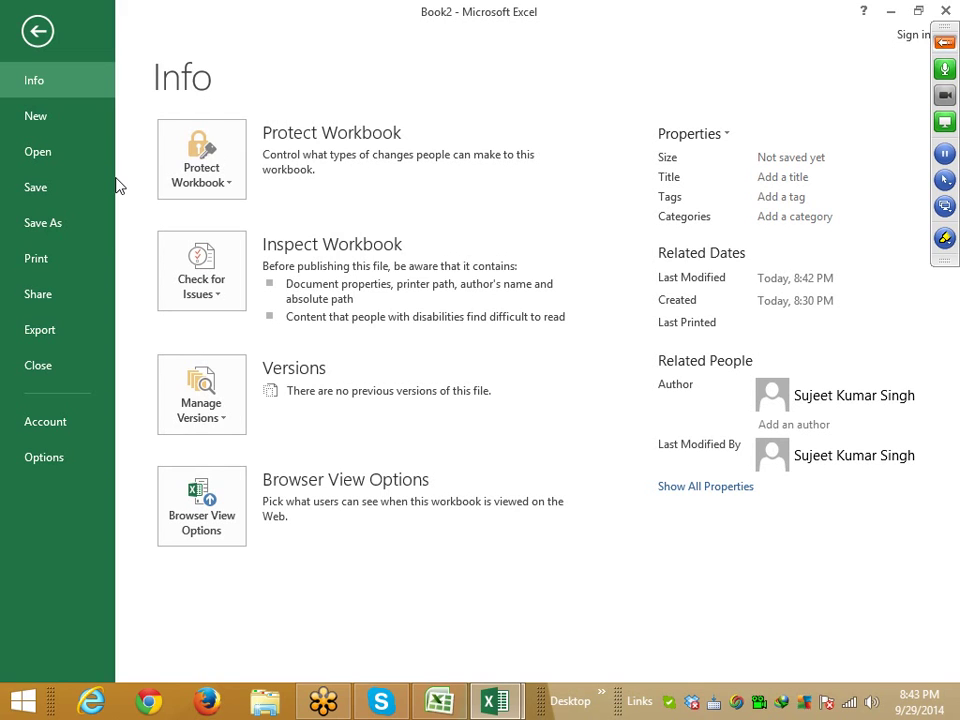
- Review the four append lines in the VBA code, view the recent workbooks, then return to Book2
{"action": "key", "text": "alt+F11"}
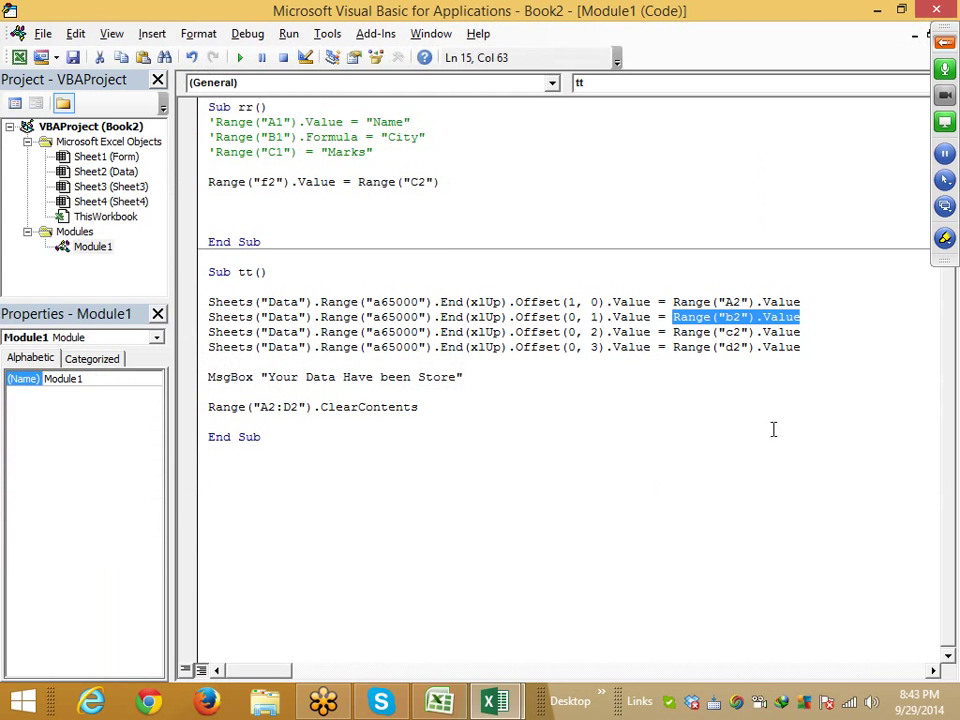
{"action": "left_click_drag", "start_coordinate": [800, 347], "coordinate": [206, 301]}
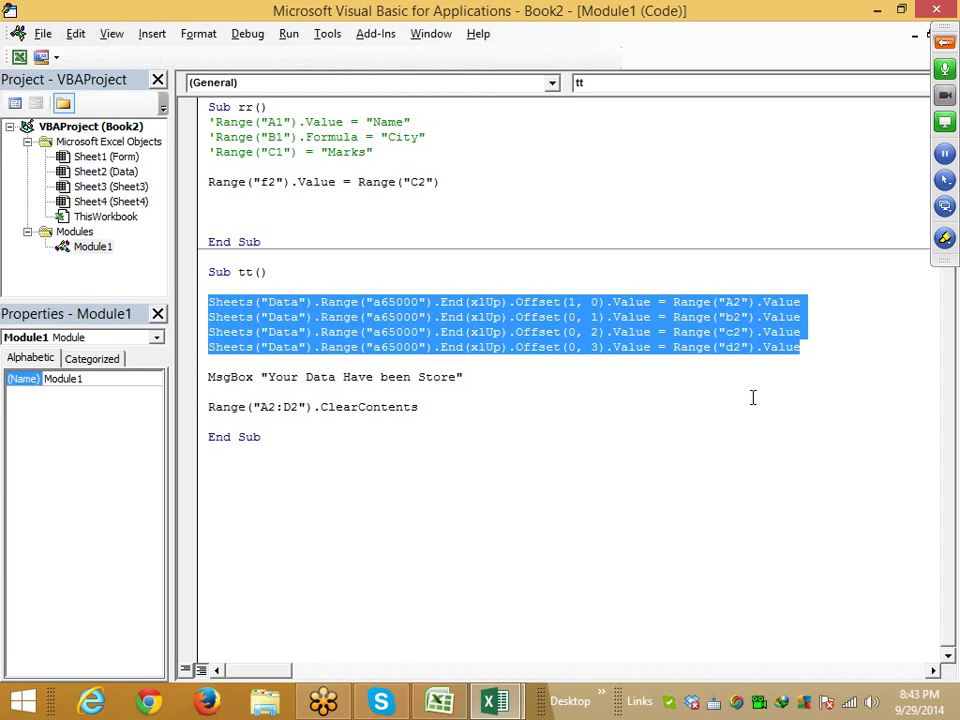
{"action": "key", "text": "alt+F11"}
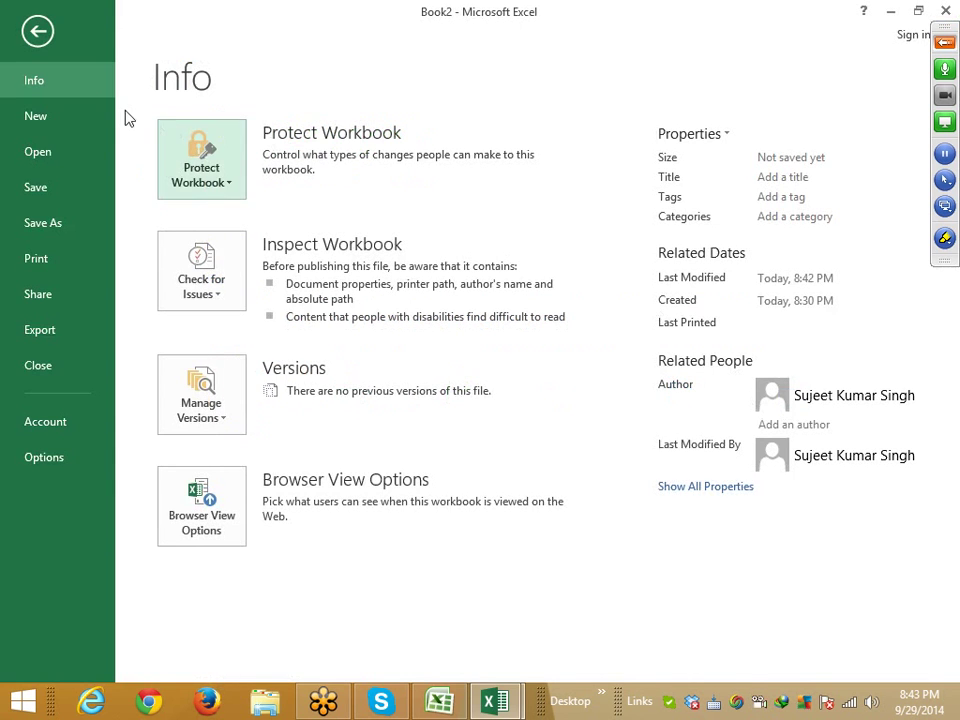
{"action": "left_click", "coordinate": [52, 157]}
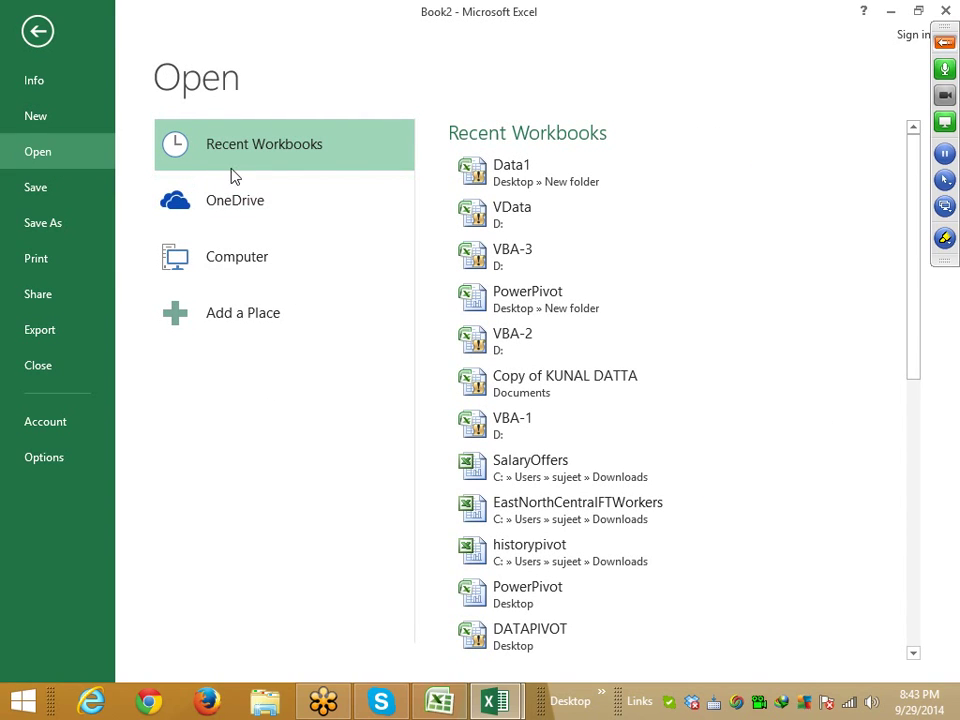
{"action": "key", "text": "alt+Tab"}
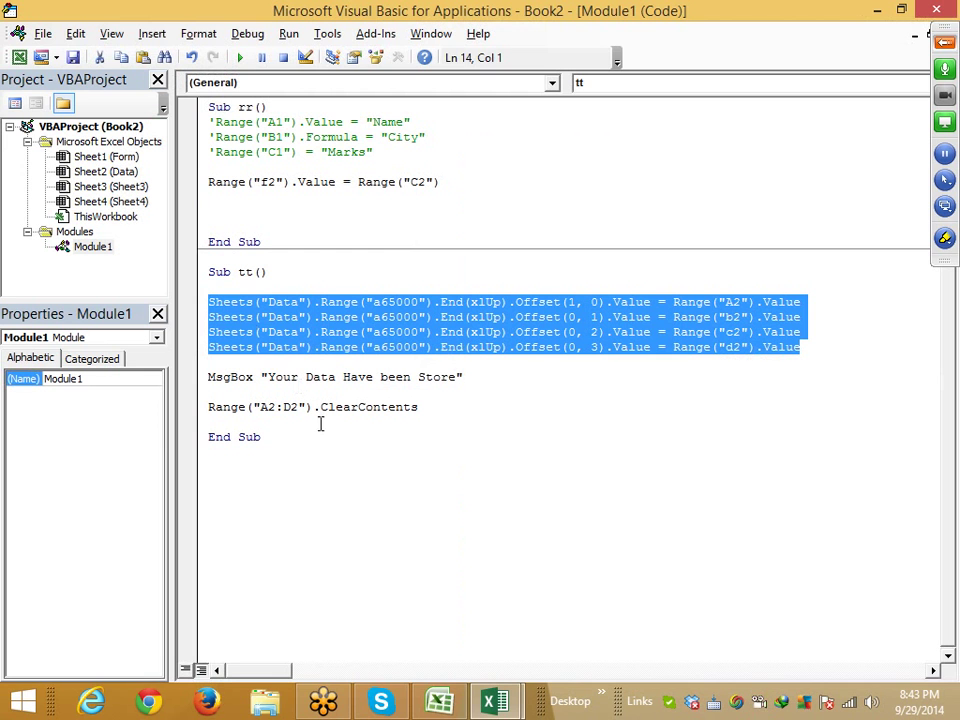
{"action": "left_click", "coordinate": [445, 703]}
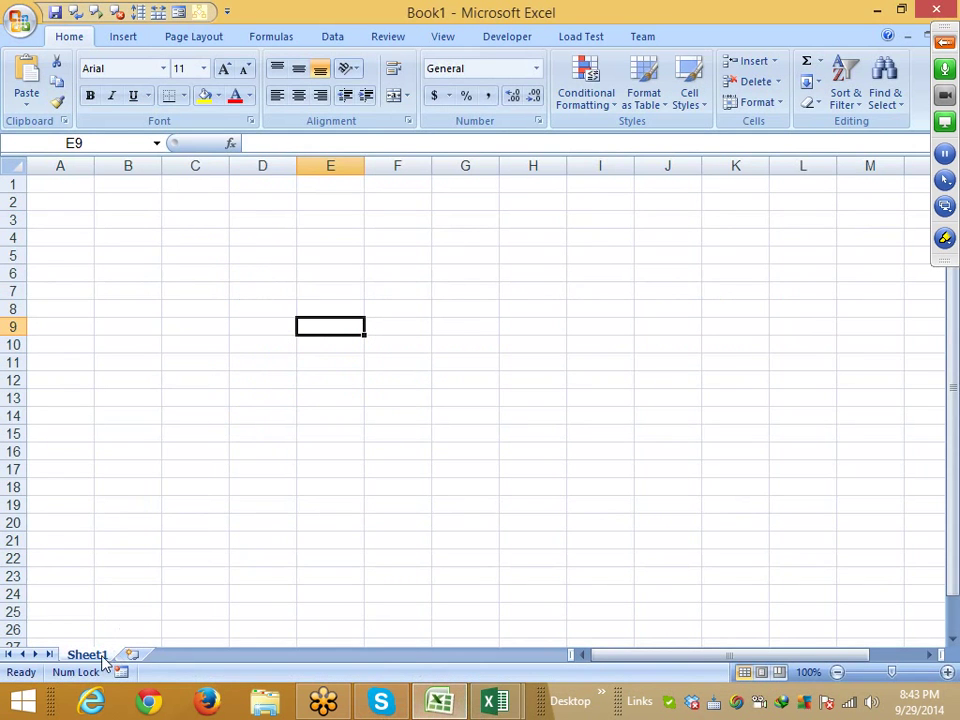
{"action": "mouse_move", "coordinate": [510, 701]}
{"action": "left_click", "coordinate": [365, 628]}
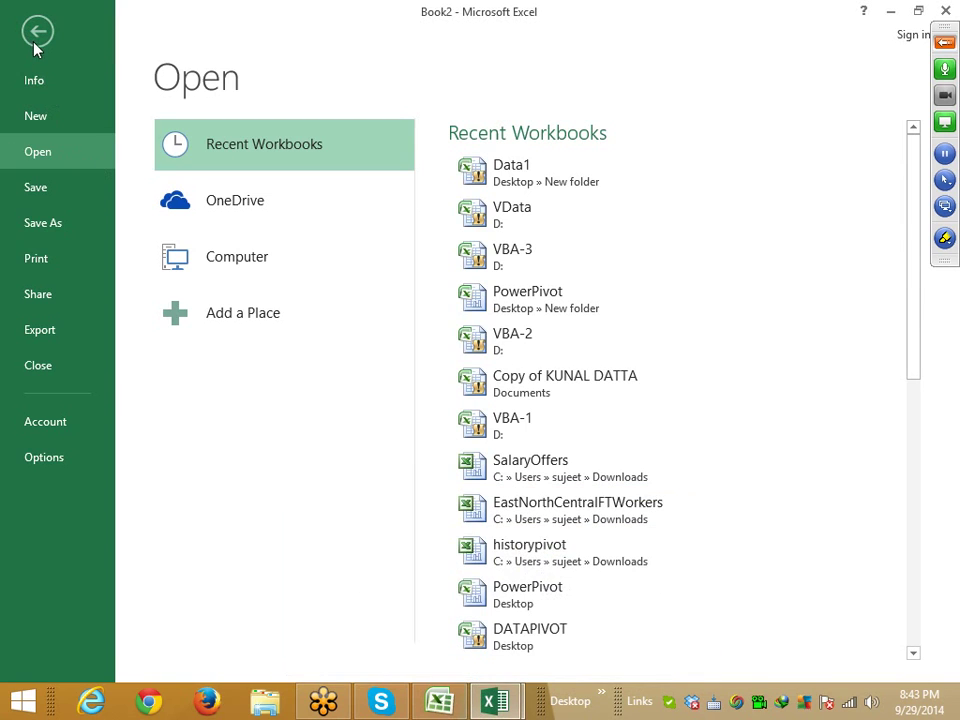
- Return to the worksheet and select the stored records A2:D7 on the Data sheet
{"action": "left_click", "coordinate": [30, 31]}
{"action": "left_click", "coordinate": [173, 290]}
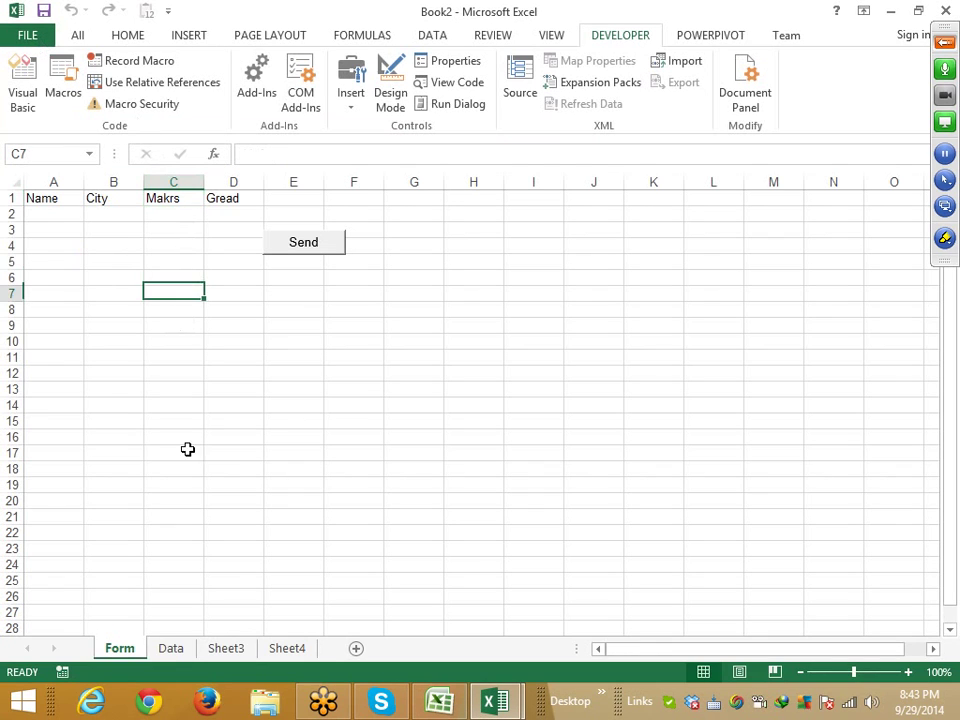
{"action": "left_click", "coordinate": [171, 648]}
{"action": "left_click", "coordinate": [44, 215]}
{"action": "left_click_drag", "start_coordinate": [44, 215], "coordinate": [236, 293]}
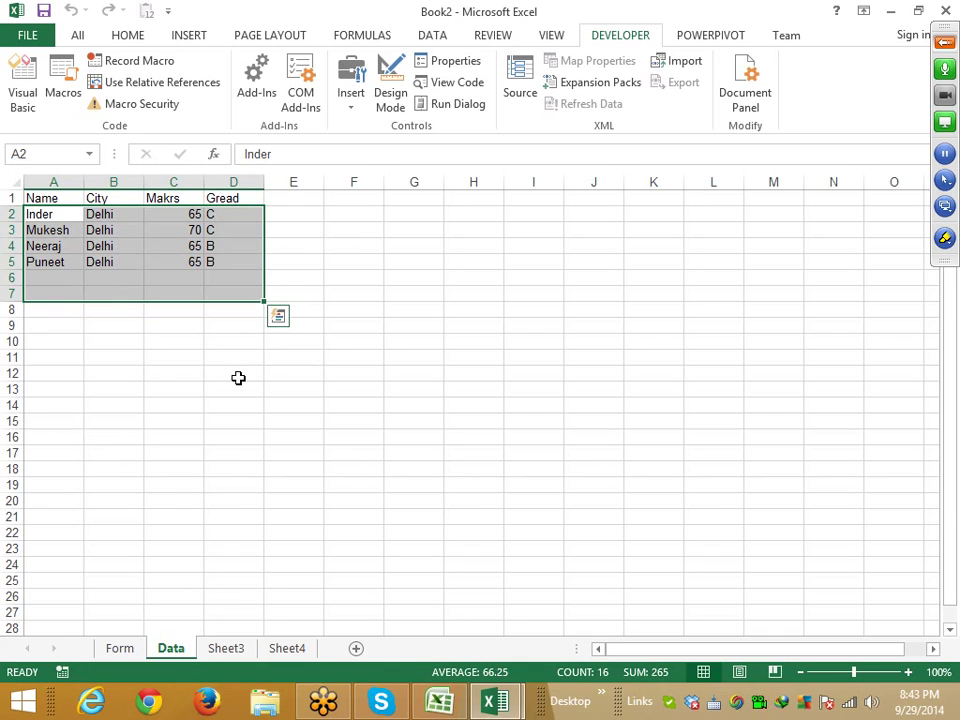
- From the Form sheet, go through File's Info and Open pages to the New page
{"action": "left_click", "coordinate": [125, 648]}
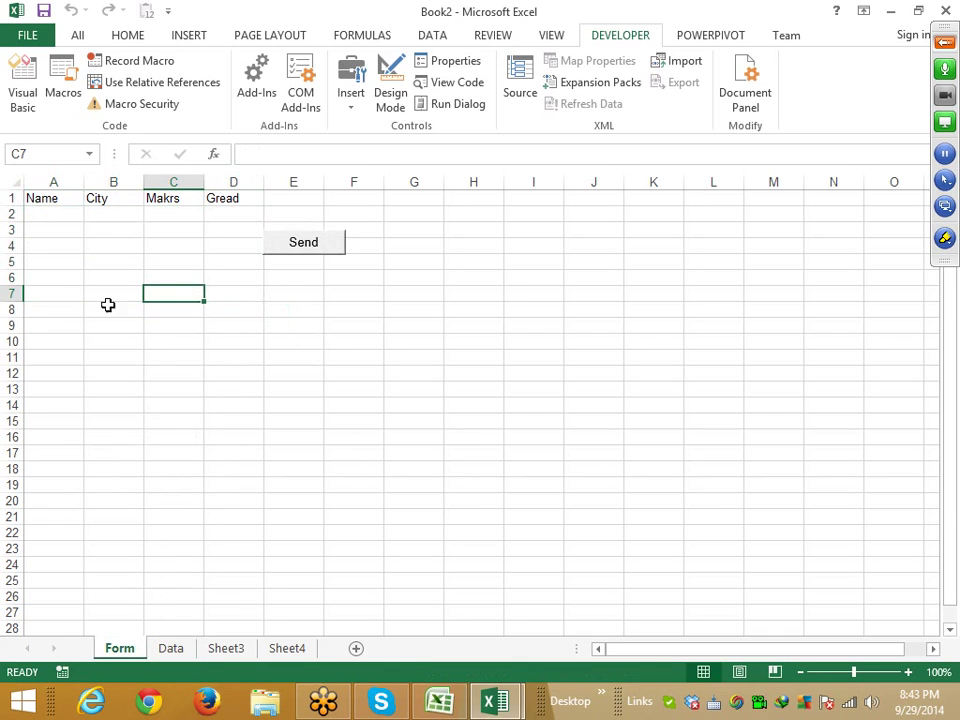
{"action": "left_click", "coordinate": [27, 38]}
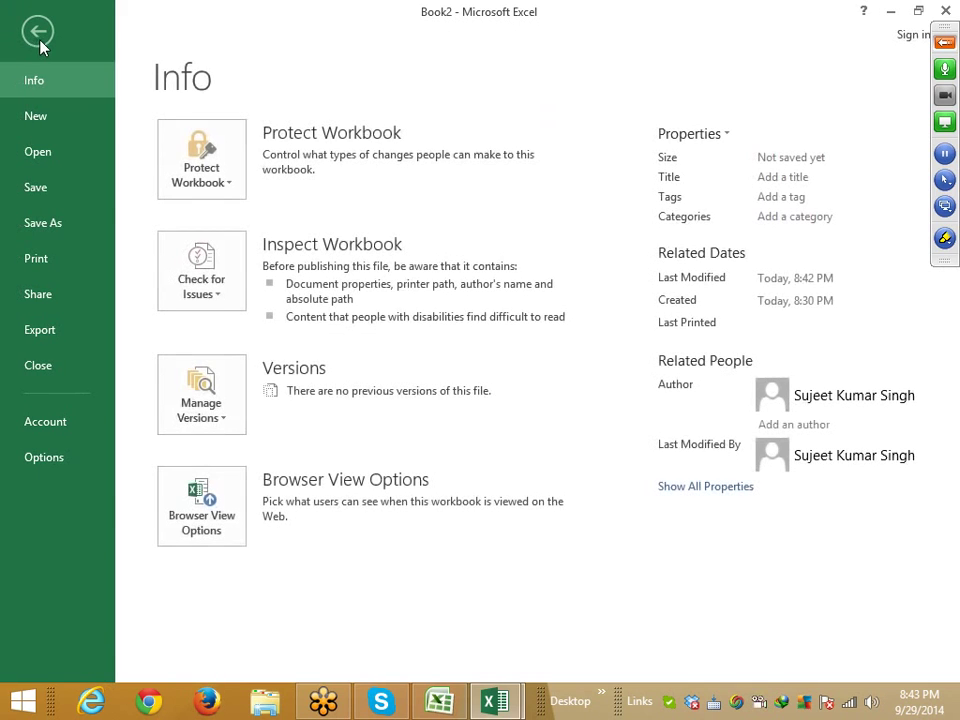
{"action": "left_click", "coordinate": [48, 155]}
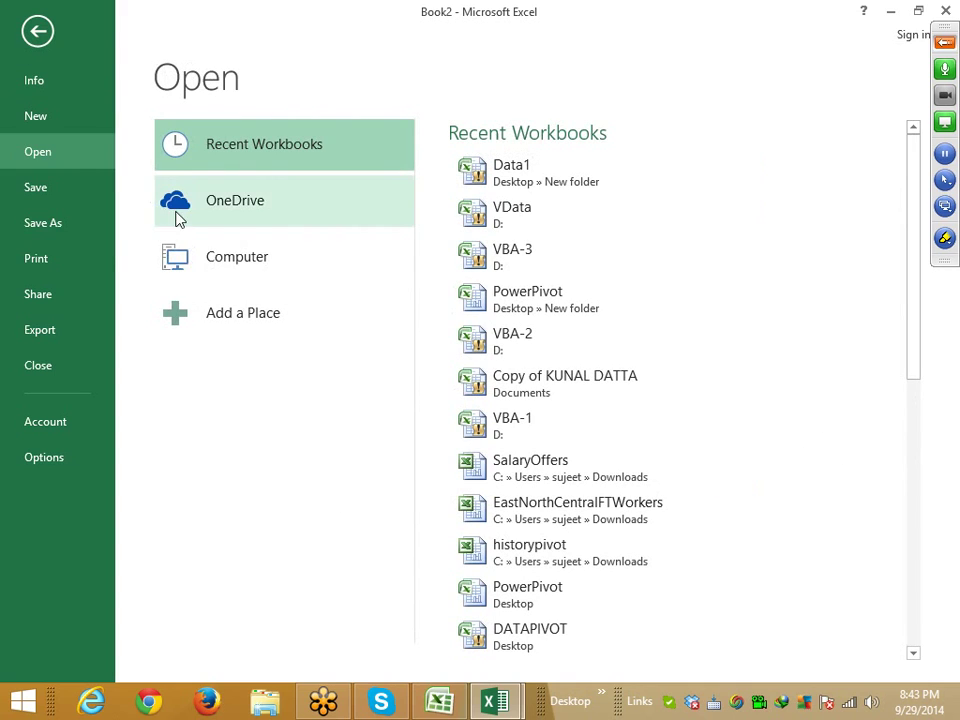
{"action": "left_click", "coordinate": [40, 117]}
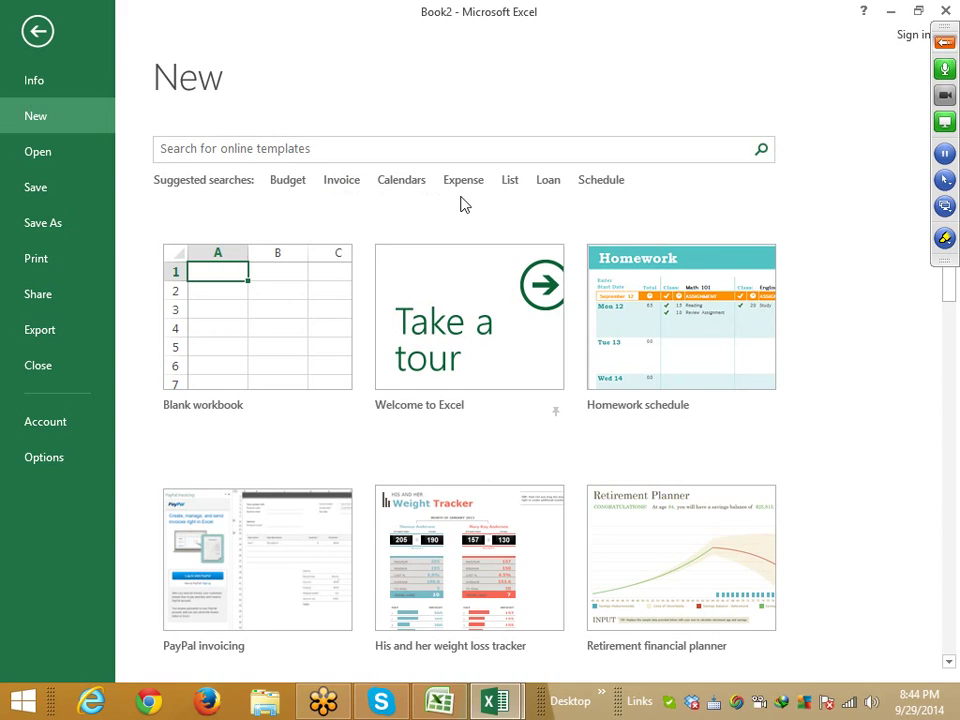
- Search the online templates for 'form' and retry the search after it times out
{"action": "left_click", "coordinate": [229, 152]}
{"action": "type", "text": "form"}
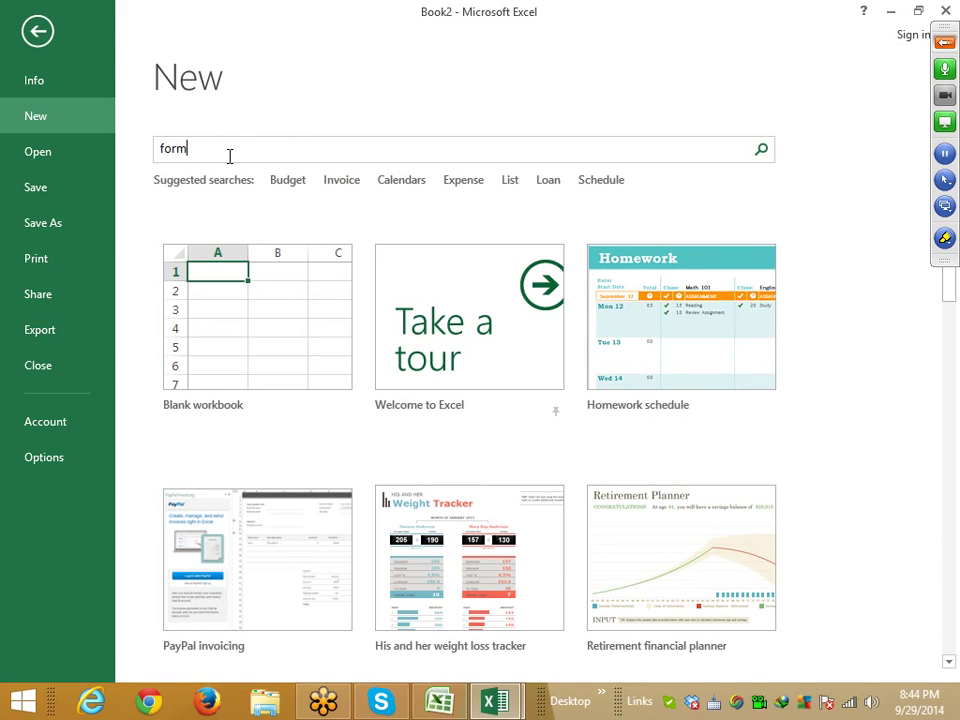
{"action": "key", "text": "Return"}
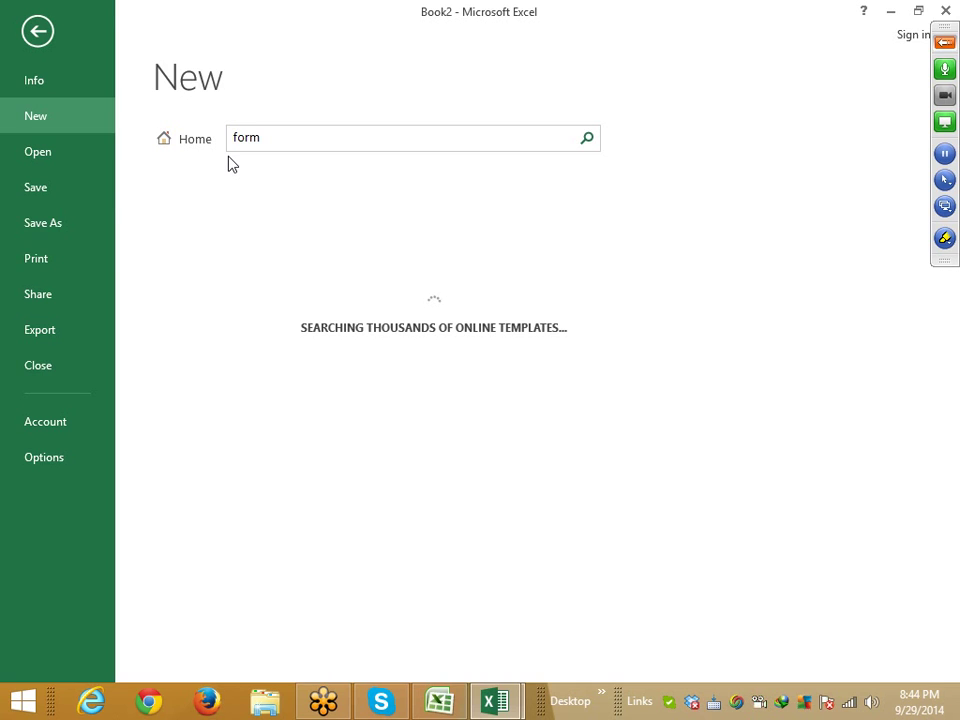
{"action": "left_click", "coordinate": [447, 703]}
{"action": "mouse_move", "coordinate": [465, 690]}
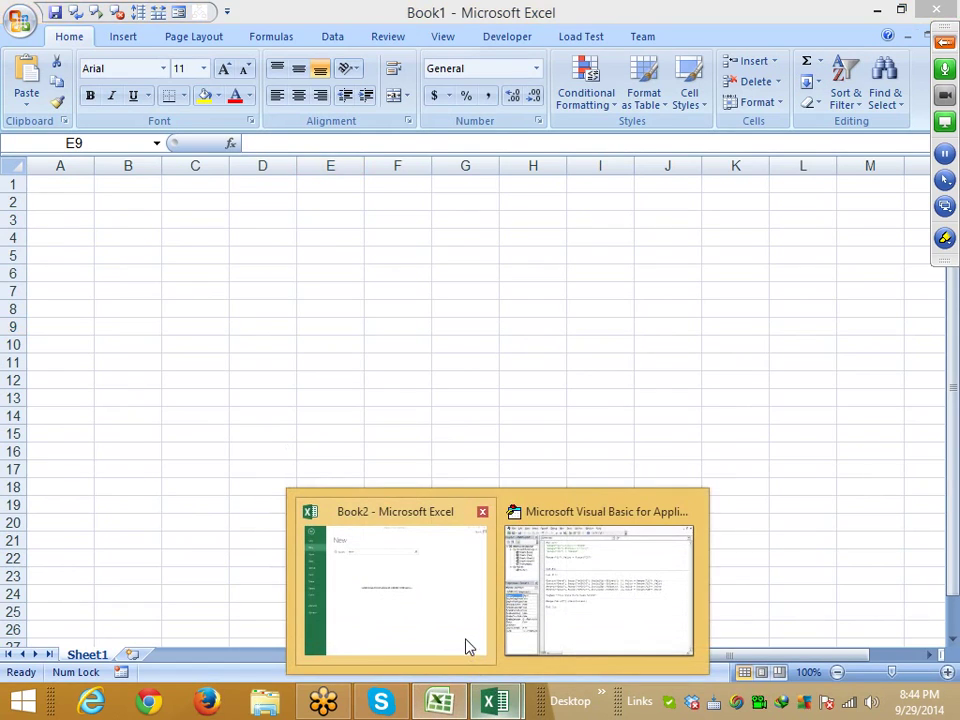
{"action": "left_click", "coordinate": [448, 611]}
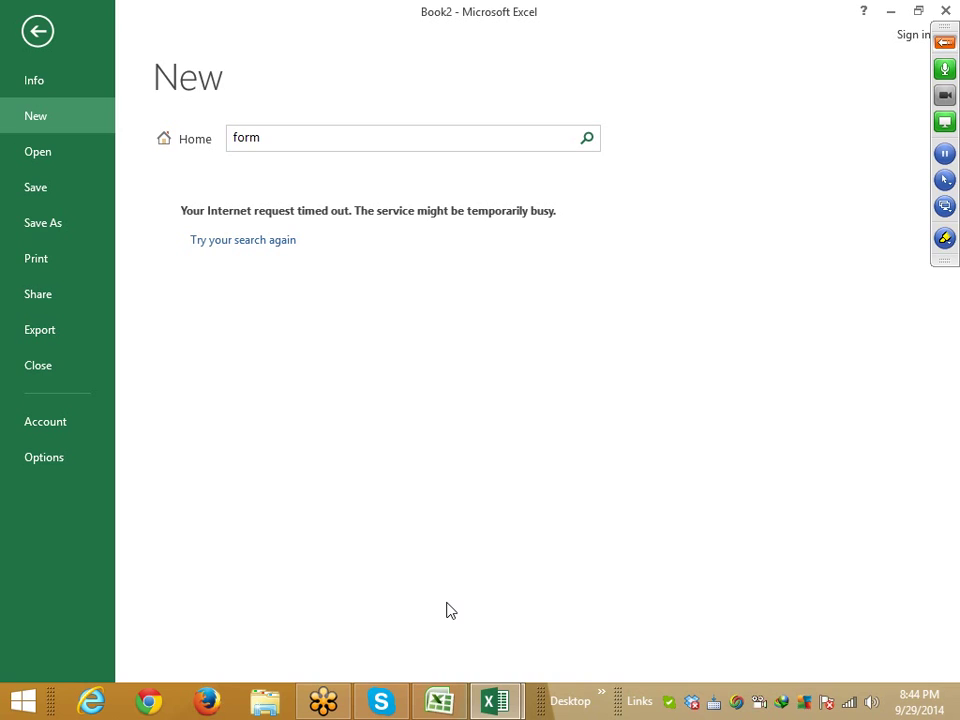
{"action": "left_click", "coordinate": [255, 242]}
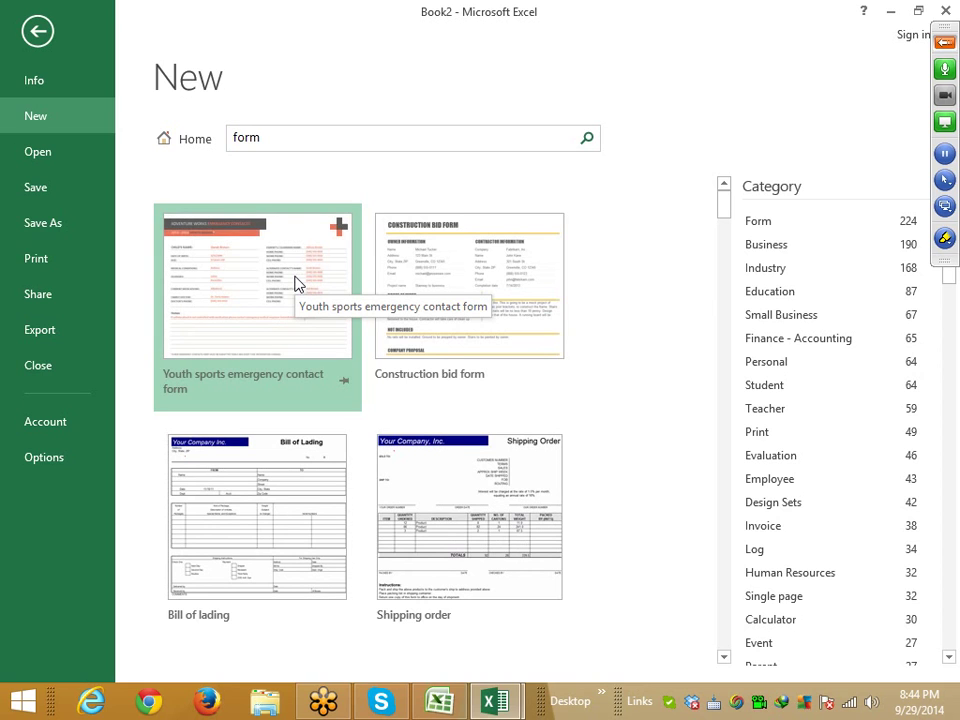
- Create a workbook from the Bill of lading template and inspect its FROM, No., TO and Street cells
{"action": "left_click", "coordinate": [285, 496]}
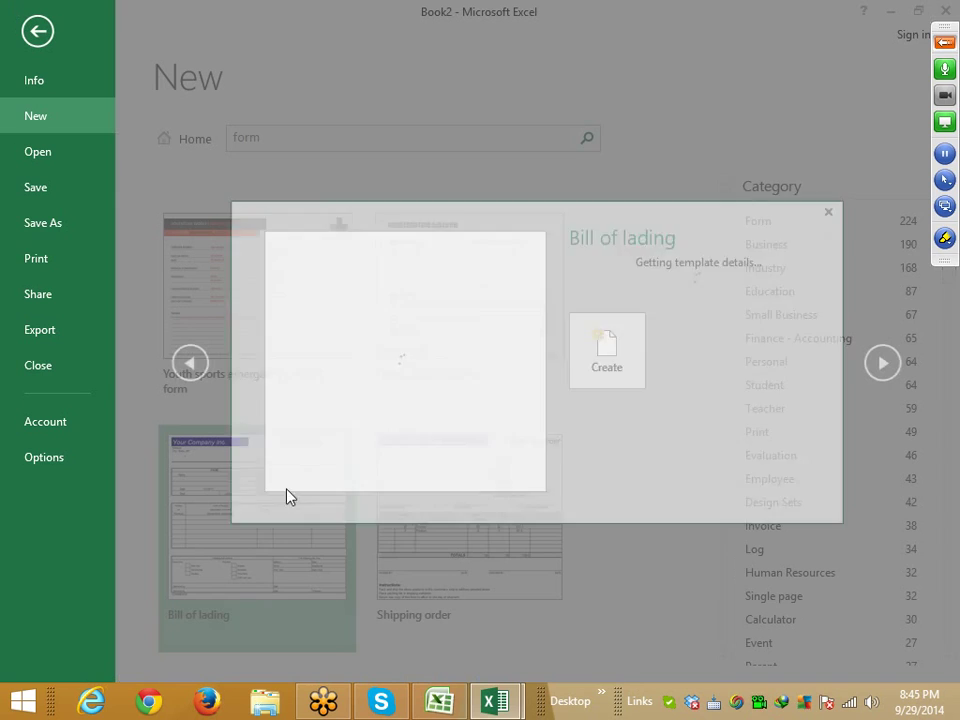
{"action": "left_click", "coordinate": [609, 507]}
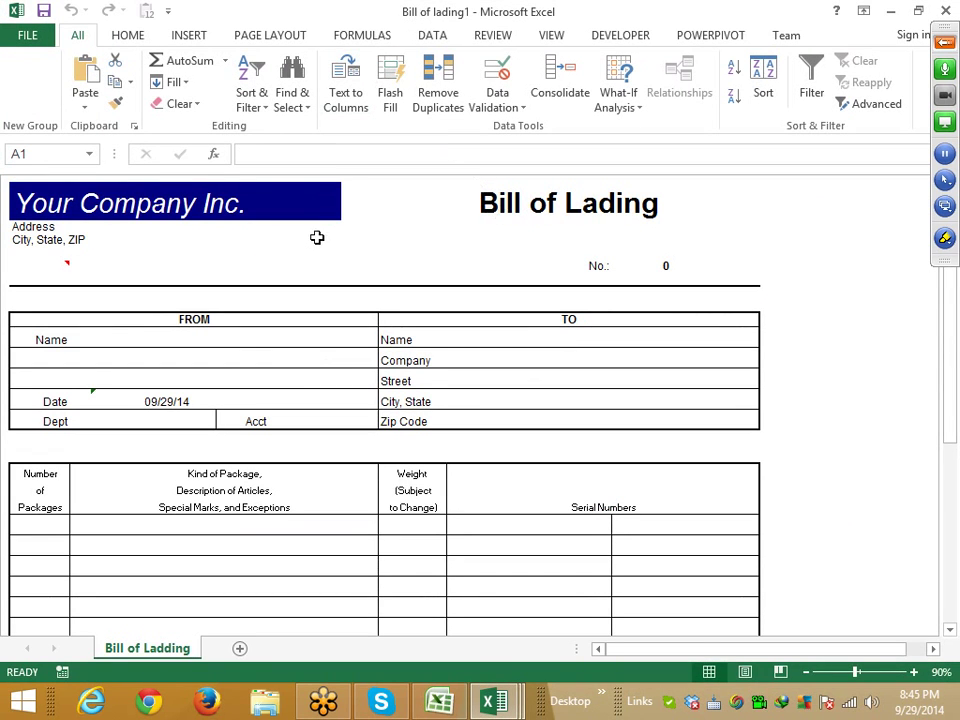
{"action": "left_click", "coordinate": [62, 318]}
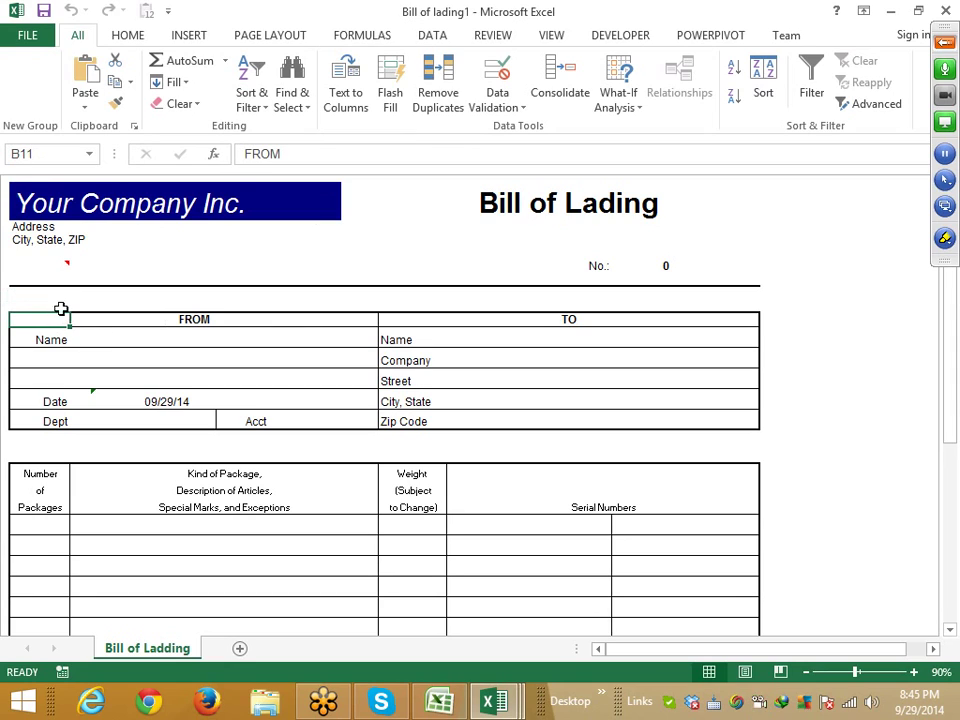
{"action": "left_click", "coordinate": [71, 240]}
{"action": "left_click", "coordinate": [315, 254]}
{"action": "left_click", "coordinate": [661, 267]}
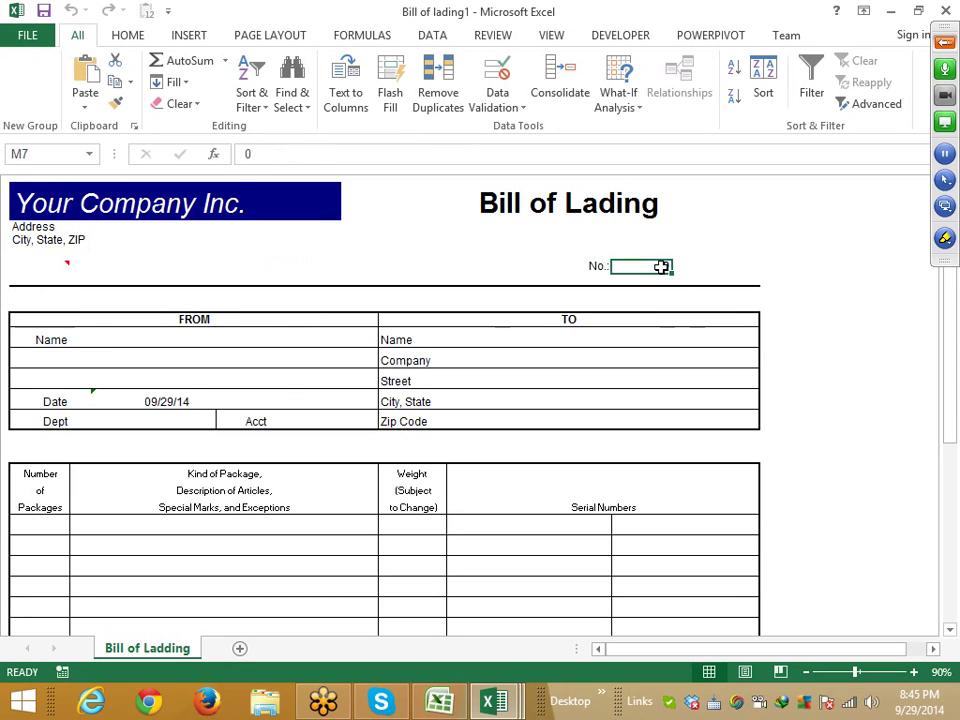
{"action": "left_click", "coordinate": [219, 336]}
{"action": "left_click", "coordinate": [466, 342]}
{"action": "left_click", "coordinate": [590, 382]}
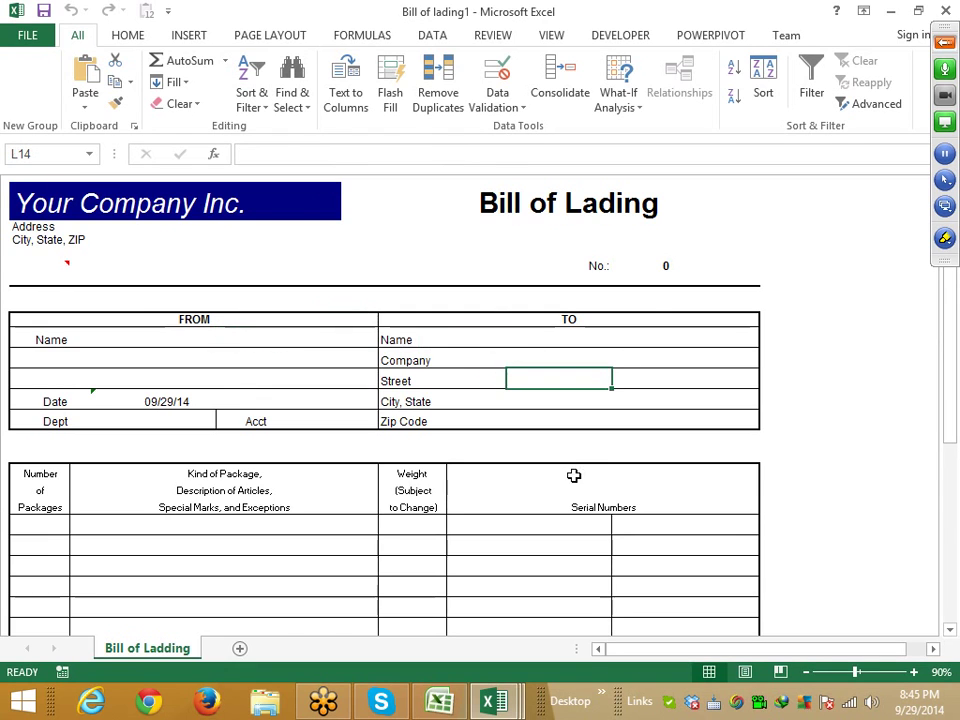
- Scroll through the form, check the Weight cell, and review the Shipping Instructions and Comments areas
{"action": "scroll", "coordinate": [573, 476], "scroll_direction": "down", "scroll_amount": 3}
{"action": "scroll", "coordinate": [573, 476], "scroll_direction": "down", "scroll_amount": 3}
{"action": "scroll", "coordinate": [573, 476], "scroll_direction": "down", "scroll_amount": 3}
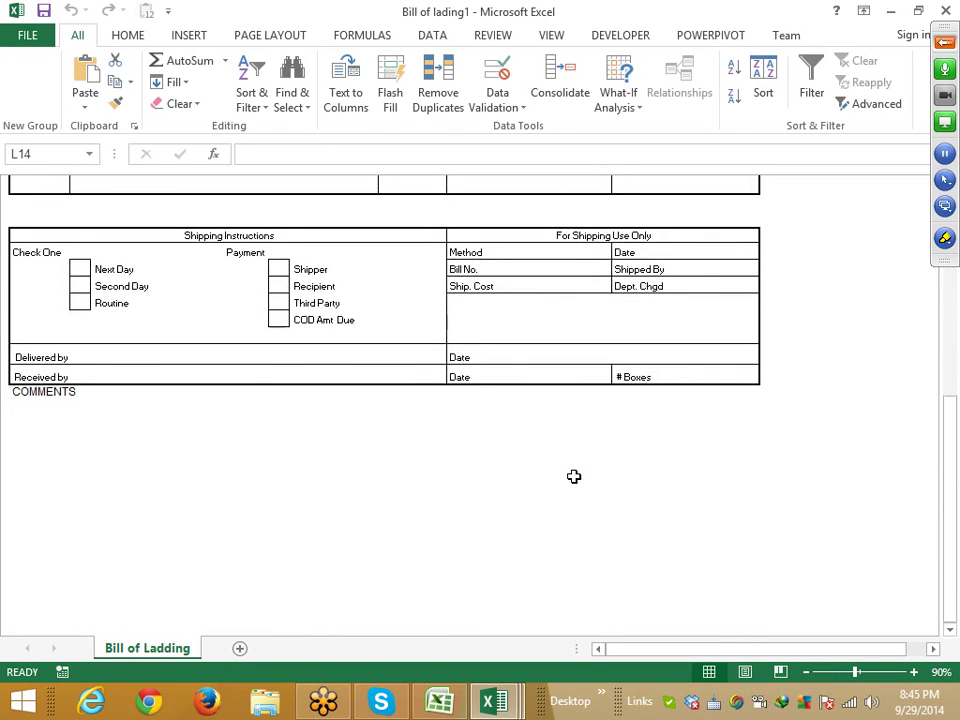
{"action": "scroll", "coordinate": [573, 476], "scroll_direction": "up", "scroll_amount": 1}
{"action": "scroll", "coordinate": [573, 476], "scroll_direction": "up", "scroll_amount": 2}
{"action": "scroll", "coordinate": [480, 430], "scroll_direction": "up", "scroll_amount": 2}
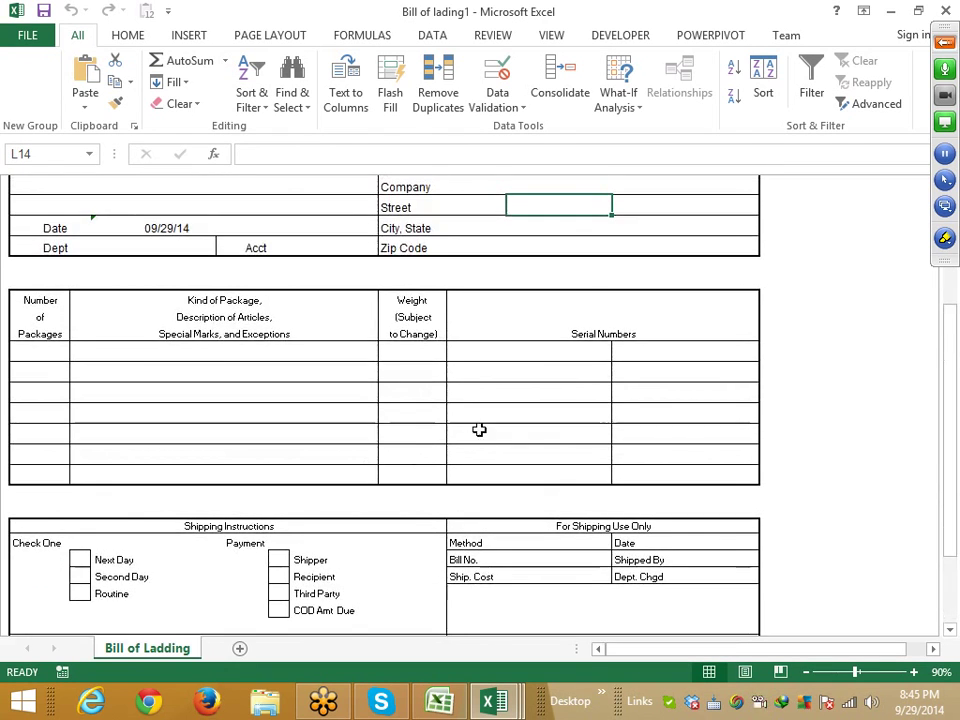
{"action": "left_click", "coordinate": [408, 352]}
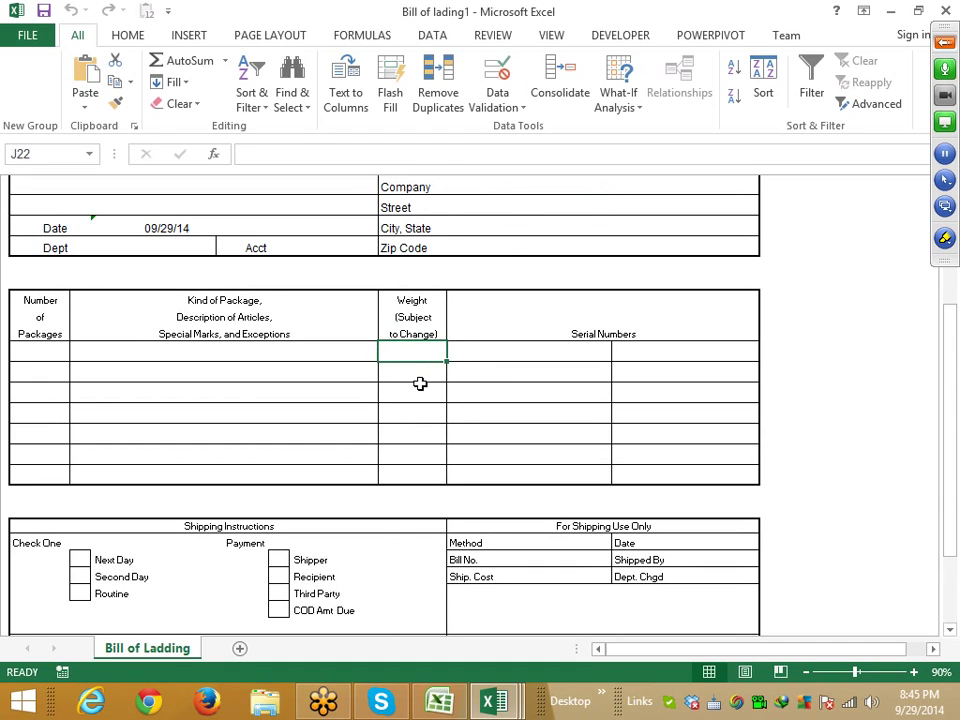
{"action": "scroll", "coordinate": [420, 384], "scroll_direction": "down", "scroll_amount": 4}
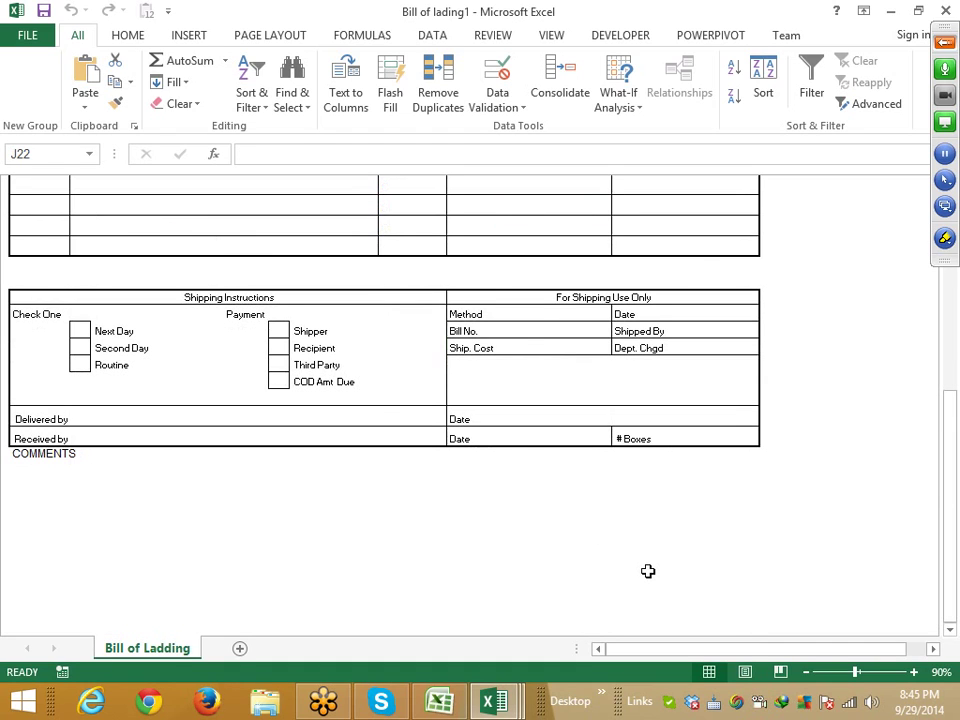
{"action": "scroll", "coordinate": [648, 571], "scroll_direction": "up", "scroll_amount": 1}
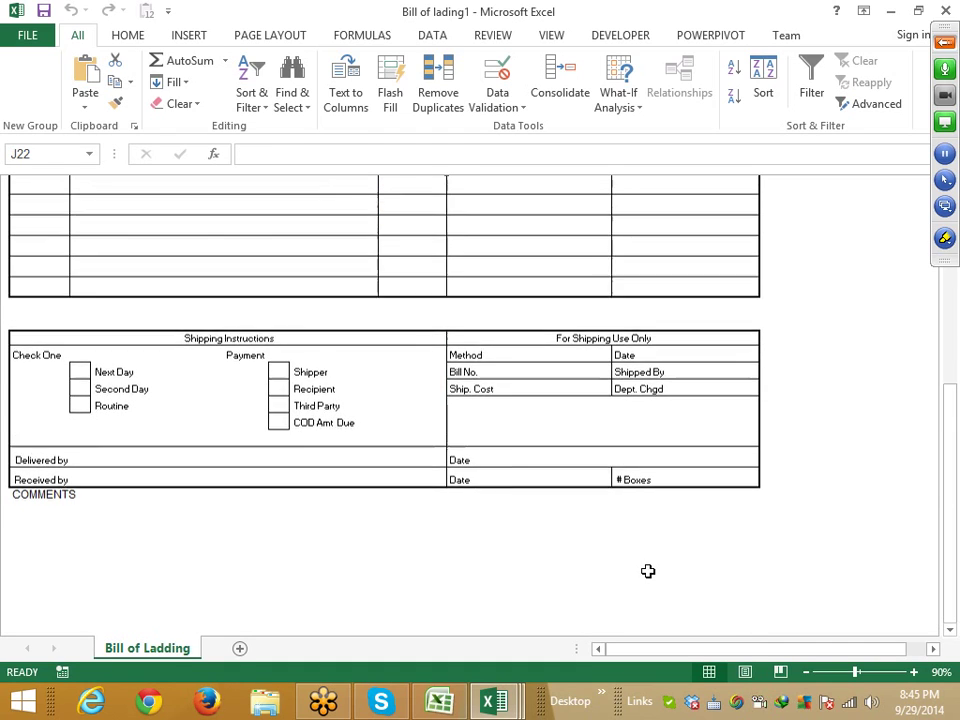
{"action": "scroll", "coordinate": [648, 571], "scroll_direction": "up", "scroll_amount": 2}
{"action": "scroll", "coordinate": [648, 571], "scroll_direction": "up", "scroll_amount": 1}
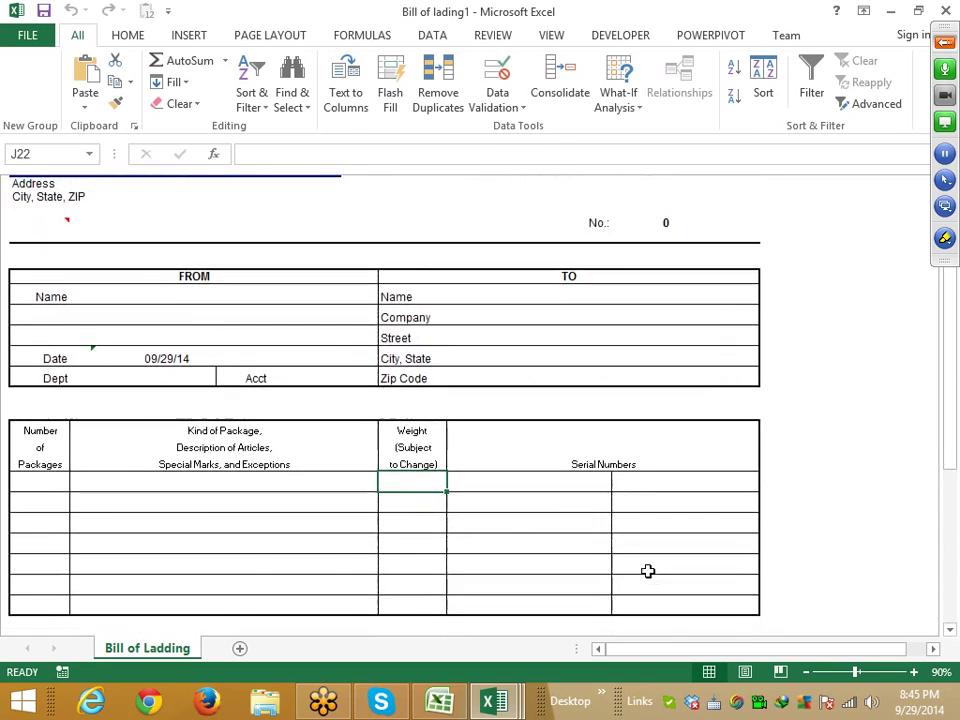
{"action": "scroll", "coordinate": [681, 591], "scroll_direction": "down", "scroll_amount": 2}
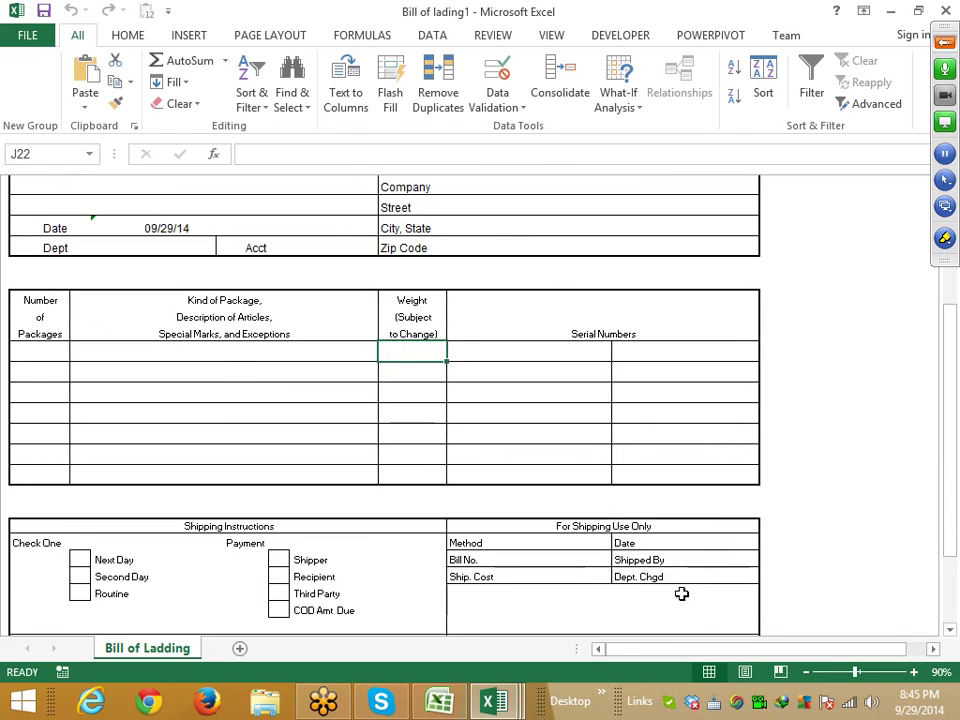
{"action": "scroll", "coordinate": [707, 608], "scroll_direction": "down", "scroll_amount": 2}
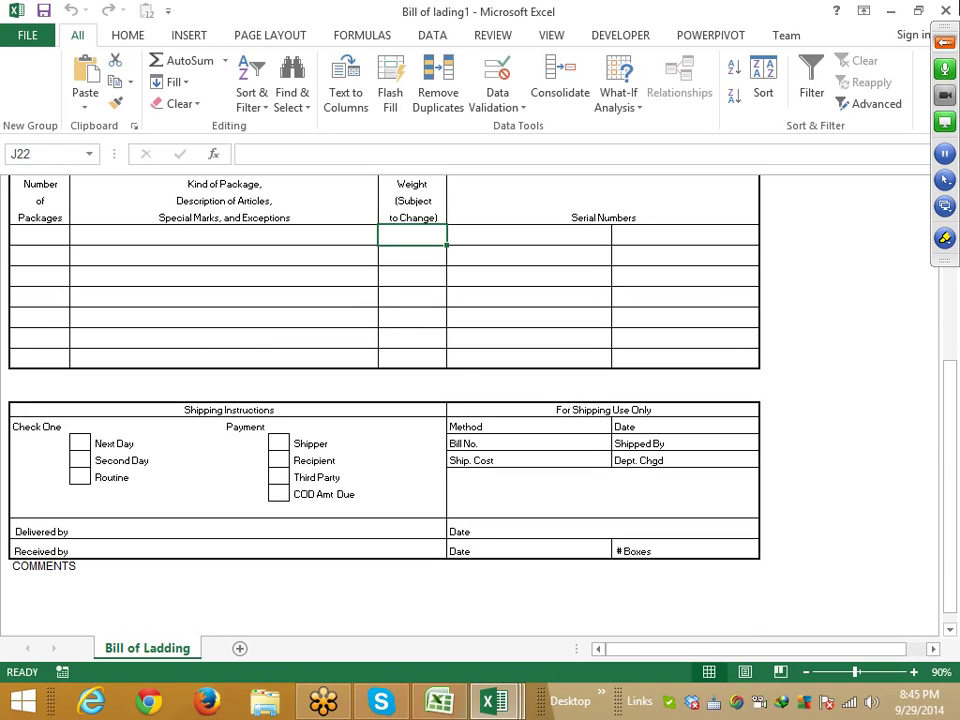
- Minimize Bill of lading1 and view Book2's Data sheet, checking the Neeraj entry and C2 marks
{"action": "left_click", "coordinate": [886, 12]}
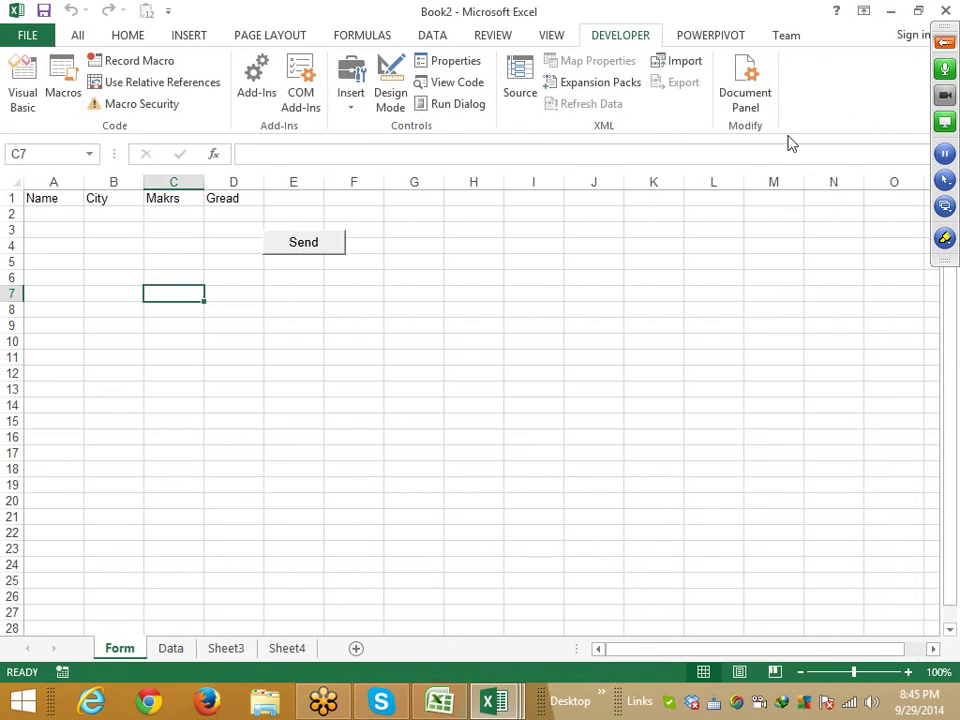
{"action": "left_click", "coordinate": [309, 346]}
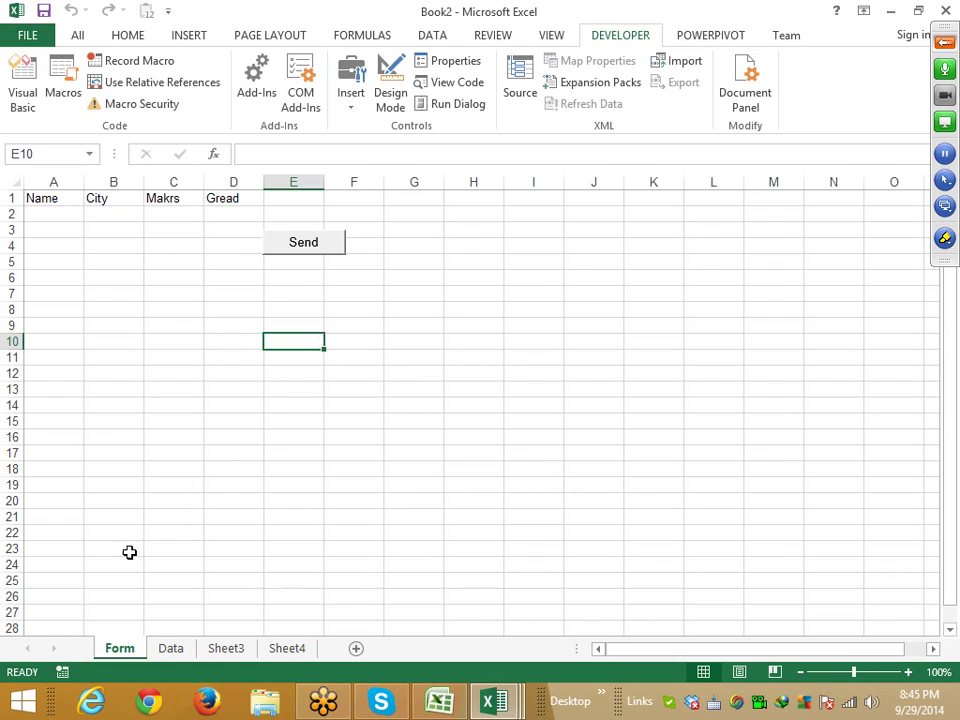
{"action": "left_click", "coordinate": [169, 650]}
{"action": "left_click", "coordinate": [36, 242]}
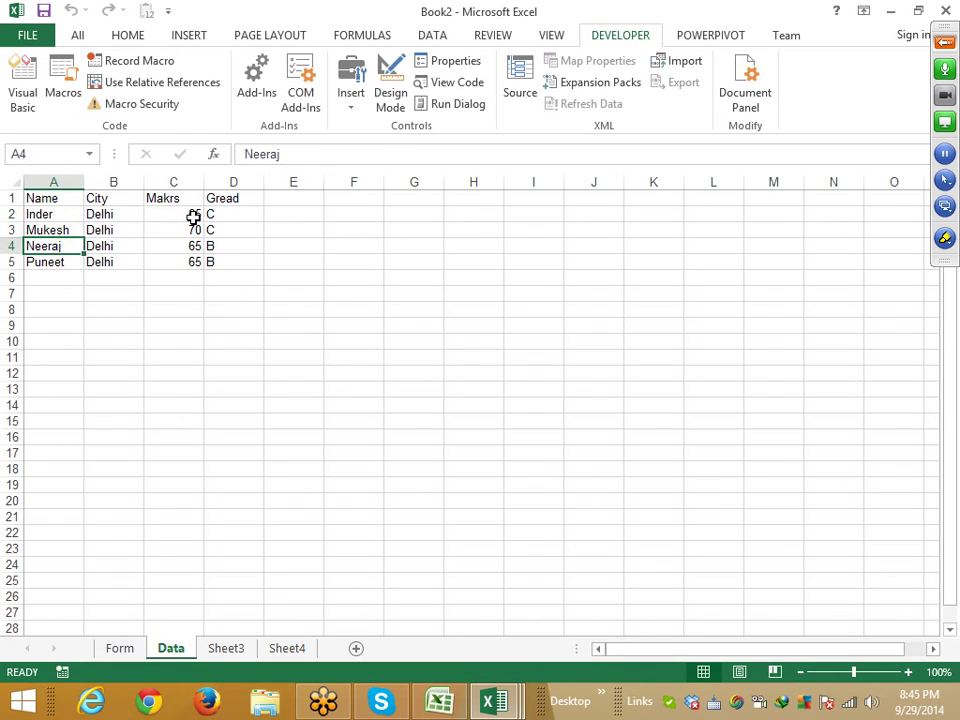
{"action": "left_click", "coordinate": [194, 216]}
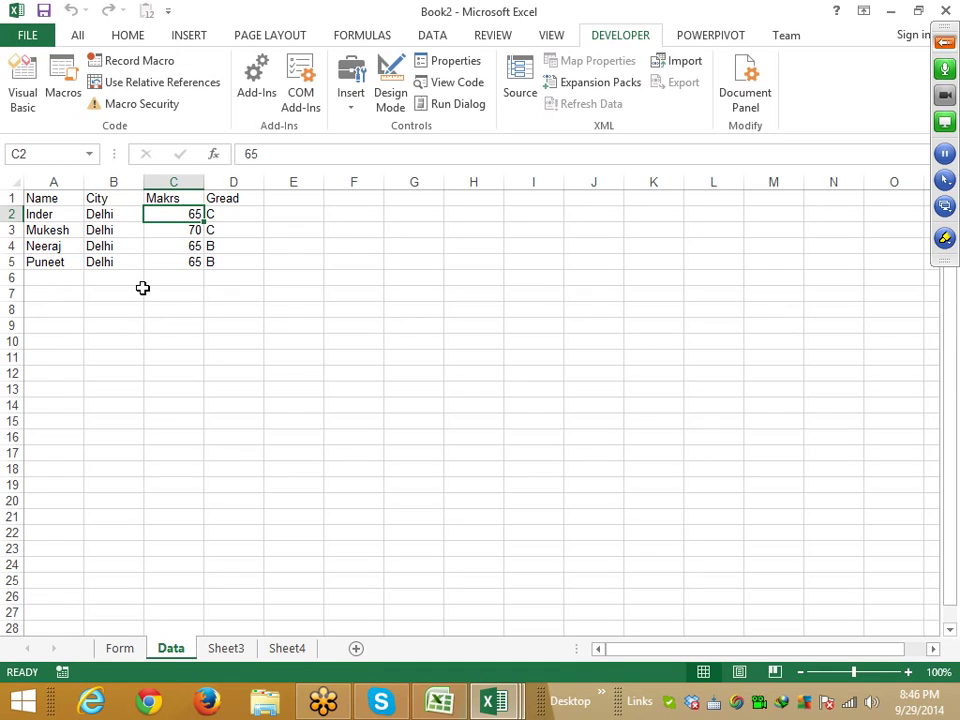
- Select cells on the Form sheet, then return to the Data sheet
{"action": "left_click", "coordinate": [118, 648]}
{"action": "left_click", "coordinate": [180, 312]}
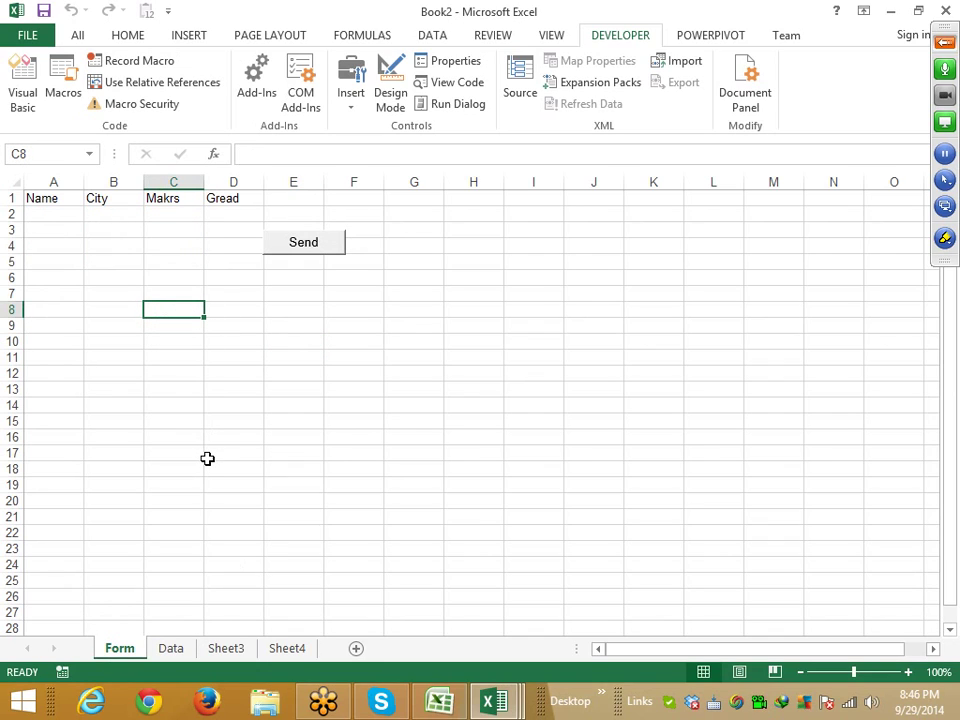
{"action": "left_click", "coordinate": [373, 437]}
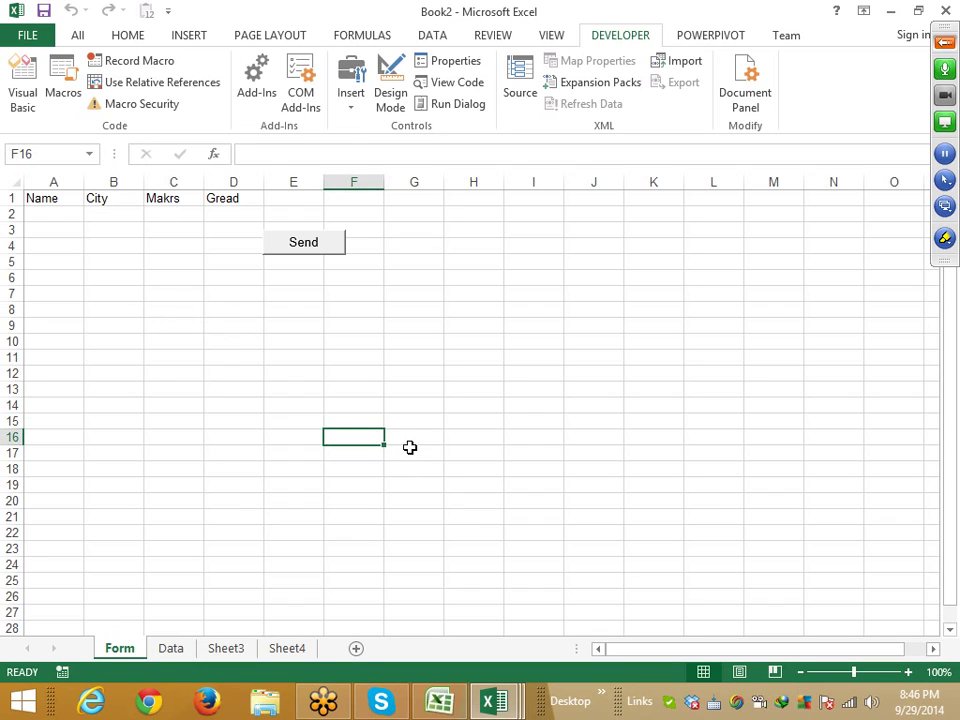
{"action": "left_click", "coordinate": [170, 650]}
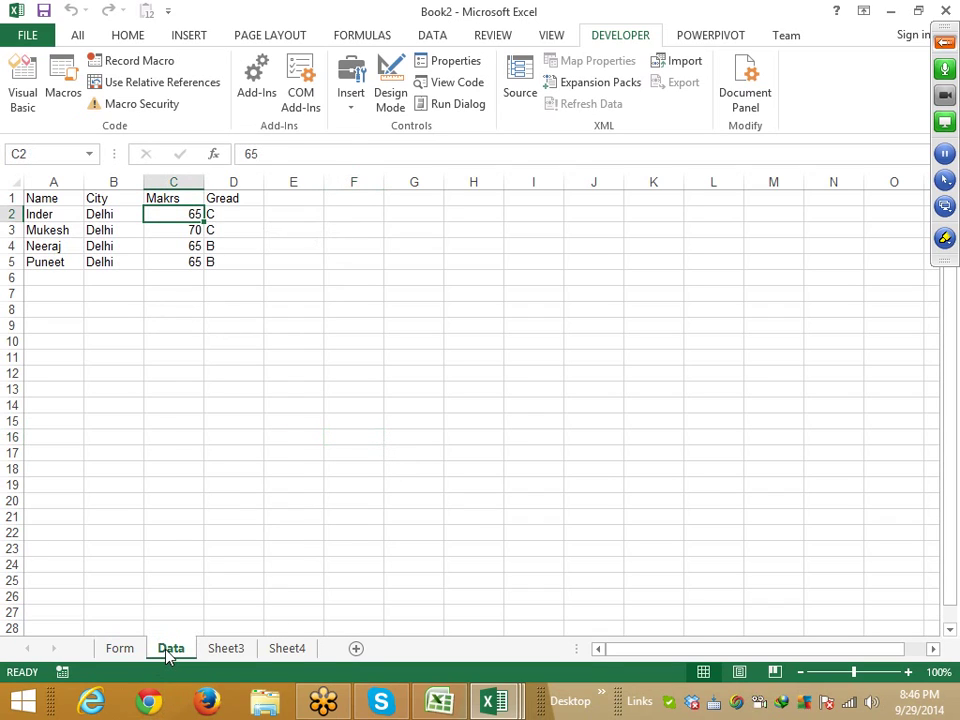
- Copy the Data sheet into a new workbook via Move or Copy with Create a copy
{"action": "right_click", "coordinate": [170, 650]}
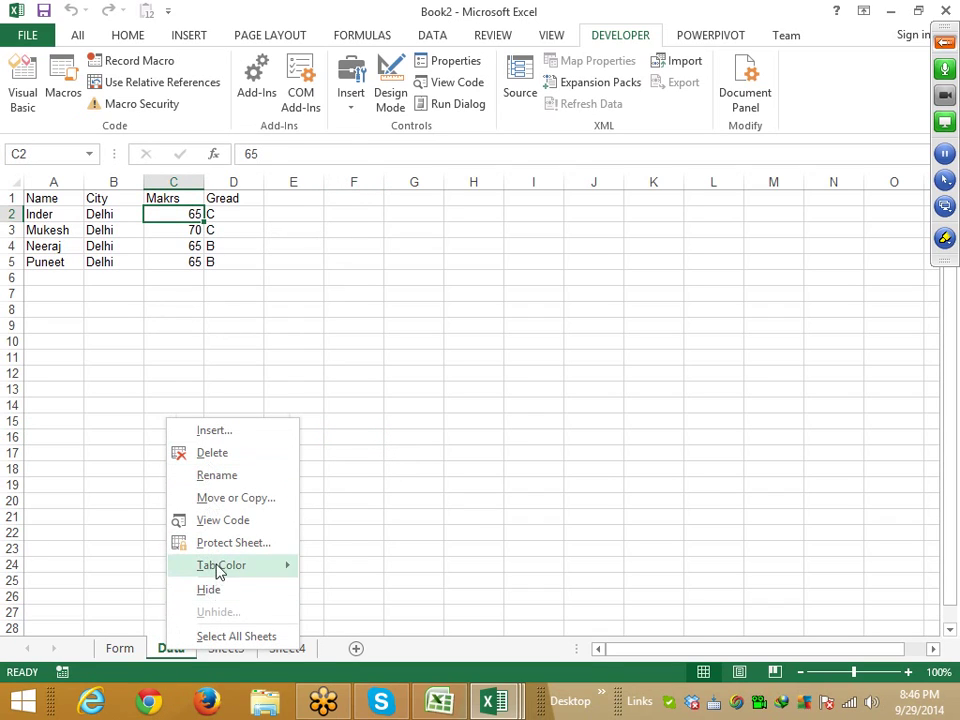
{"action": "left_click", "coordinate": [236, 498]}
{"action": "left_click", "coordinate": [170, 577]}
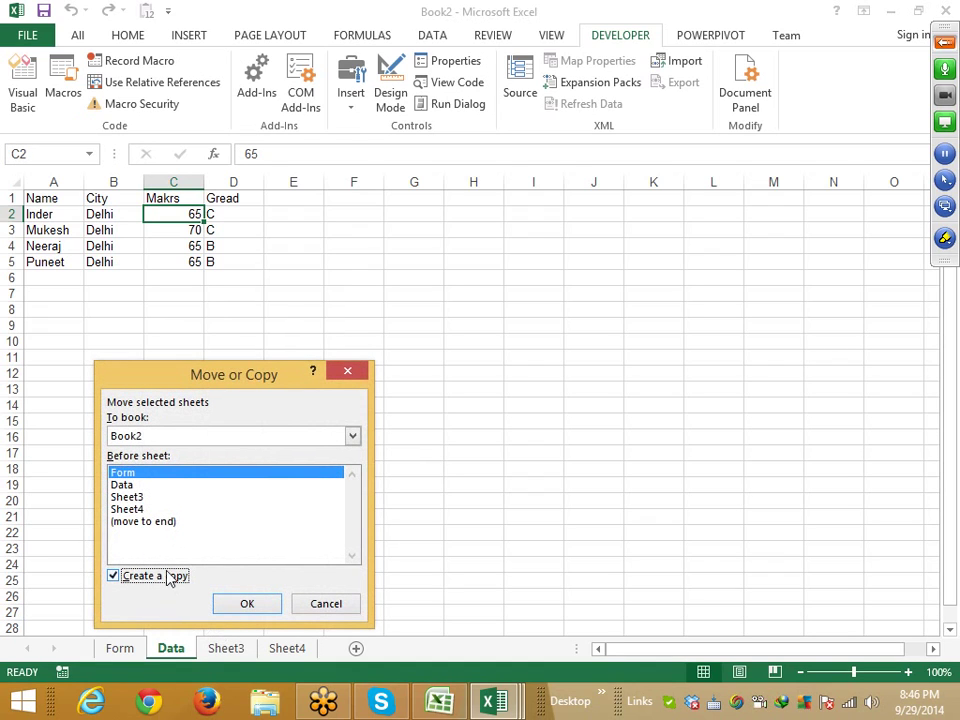
{"action": "left_click", "coordinate": [166, 440]}
{"action": "left_click", "coordinate": [165, 440]}
{"action": "left_click", "coordinate": [165, 440]}
{"action": "left_click", "coordinate": [163, 453]}
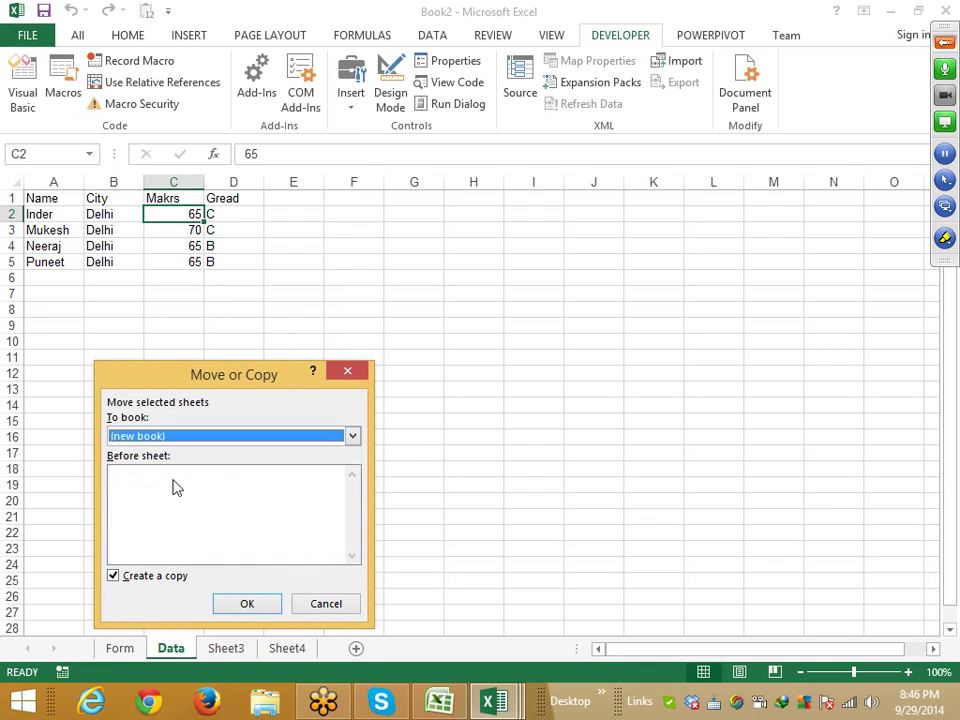
{"action": "left_click", "coordinate": [247, 606]}
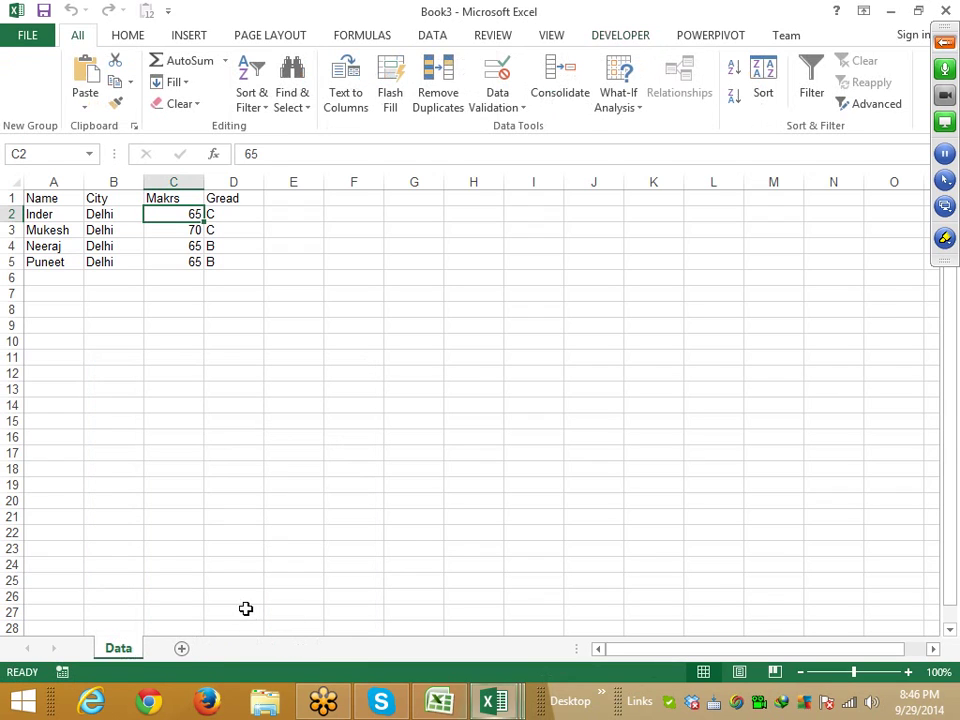
- Save the new workbook on drive D as DataD, an Excel Macro-Enabled Workbook, and close it
{"action": "left_click", "coordinate": [43, 11]}
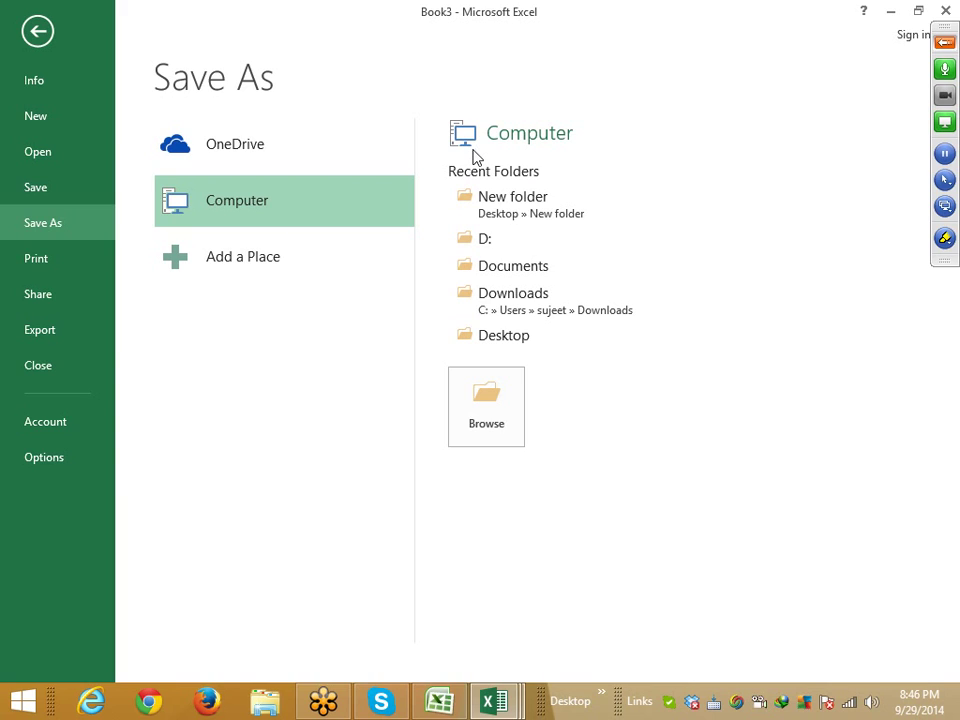
{"action": "left_click", "coordinate": [497, 245]}
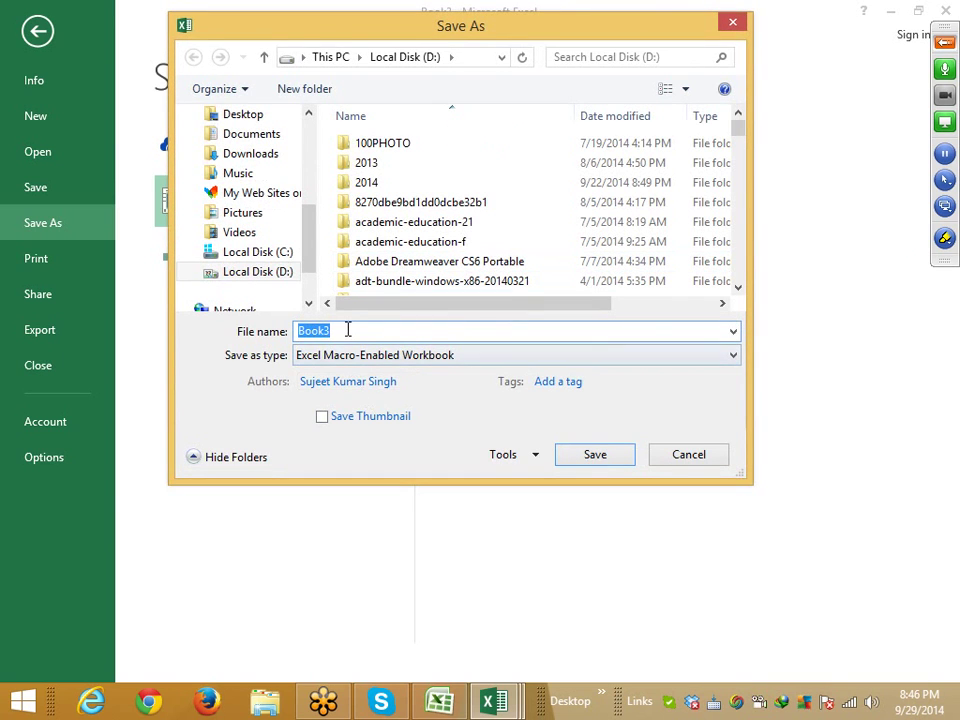
{"action": "type", "text": "Da"}
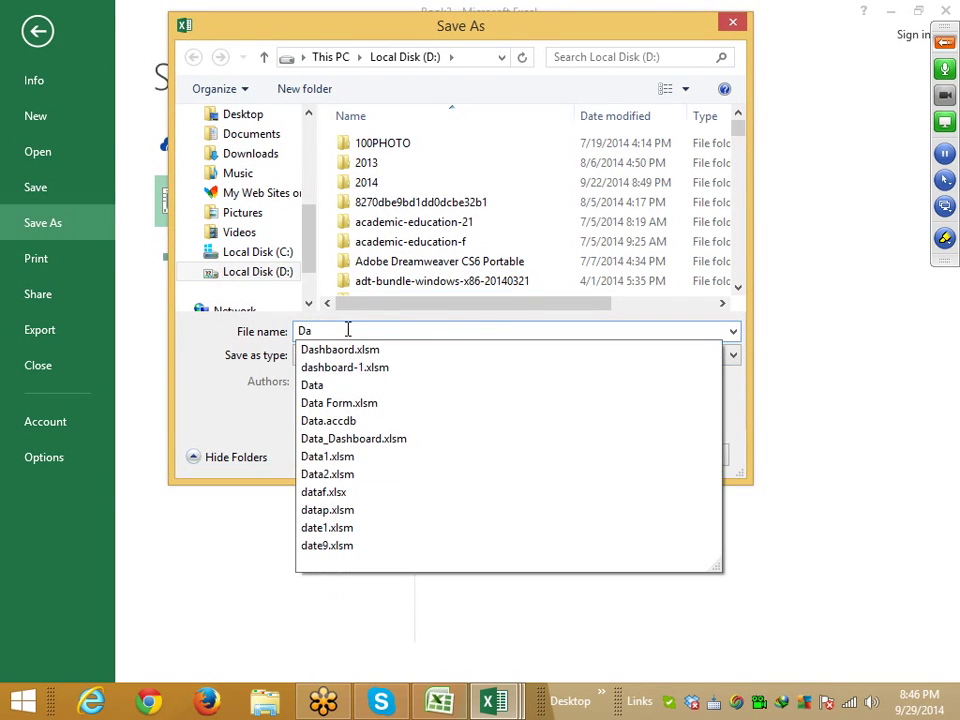
{"action": "type", "text": "taD"}
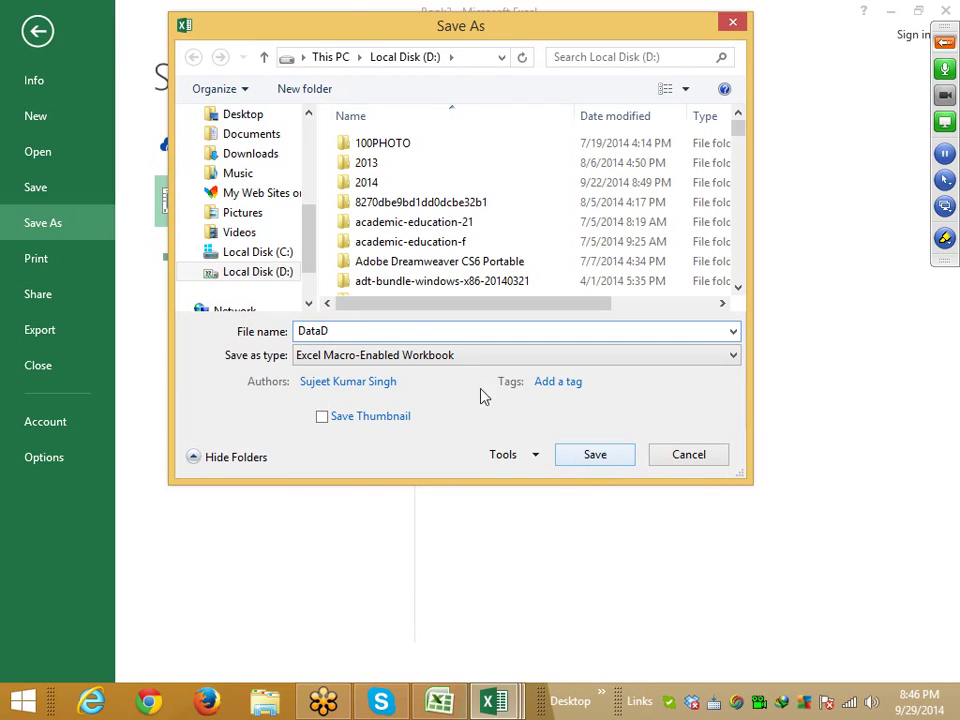
{"action": "left_click", "coordinate": [462, 358]}
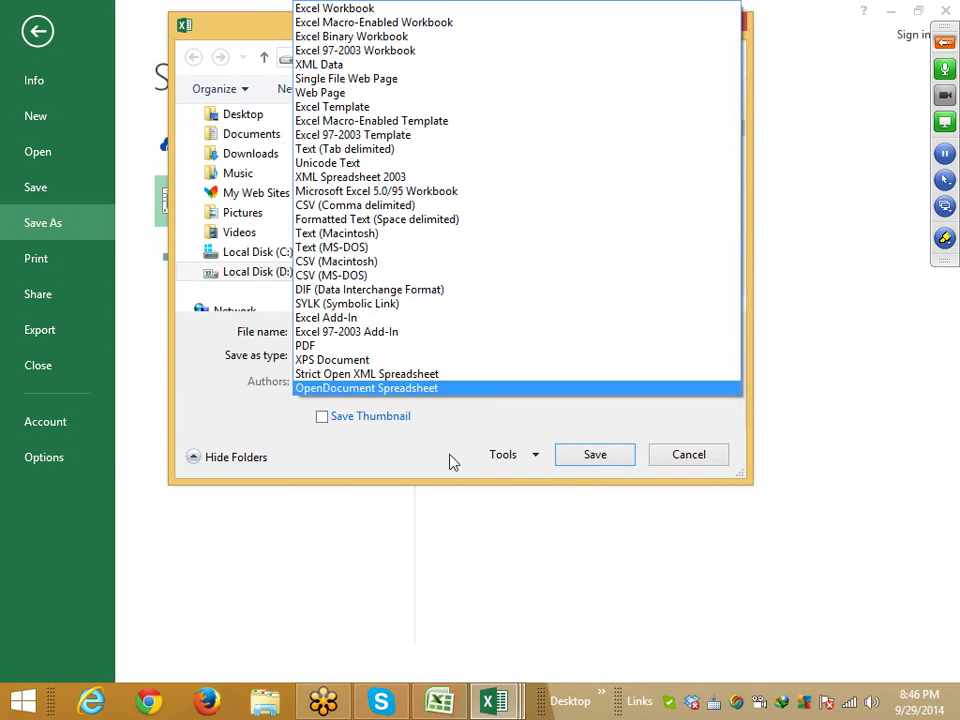
{"action": "left_click", "coordinate": [398, 446]}
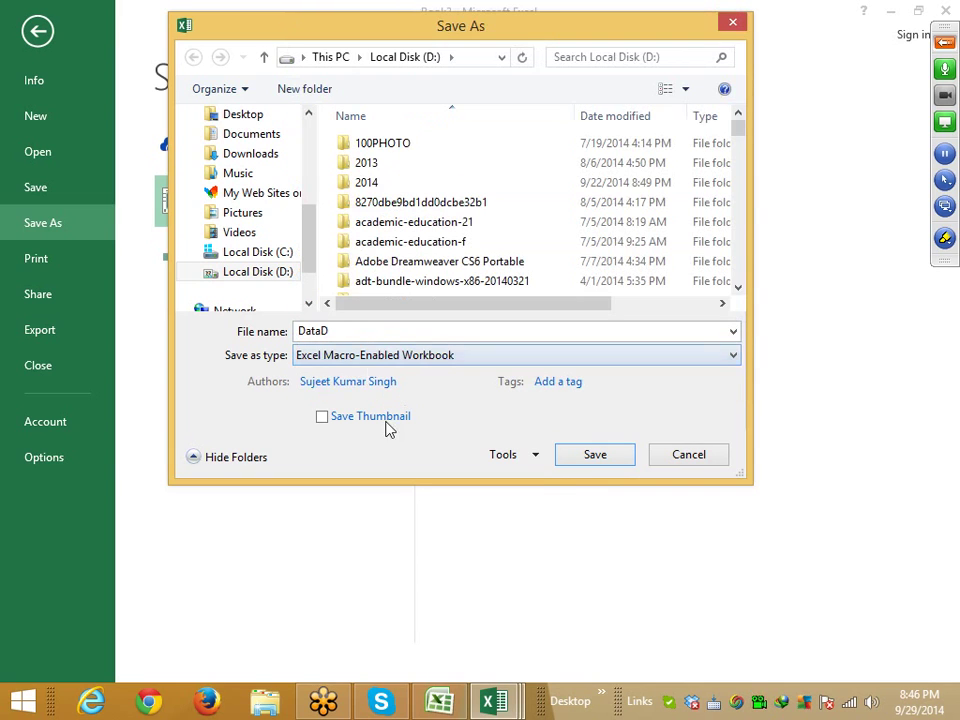
{"action": "left_click", "coordinate": [576, 458]}
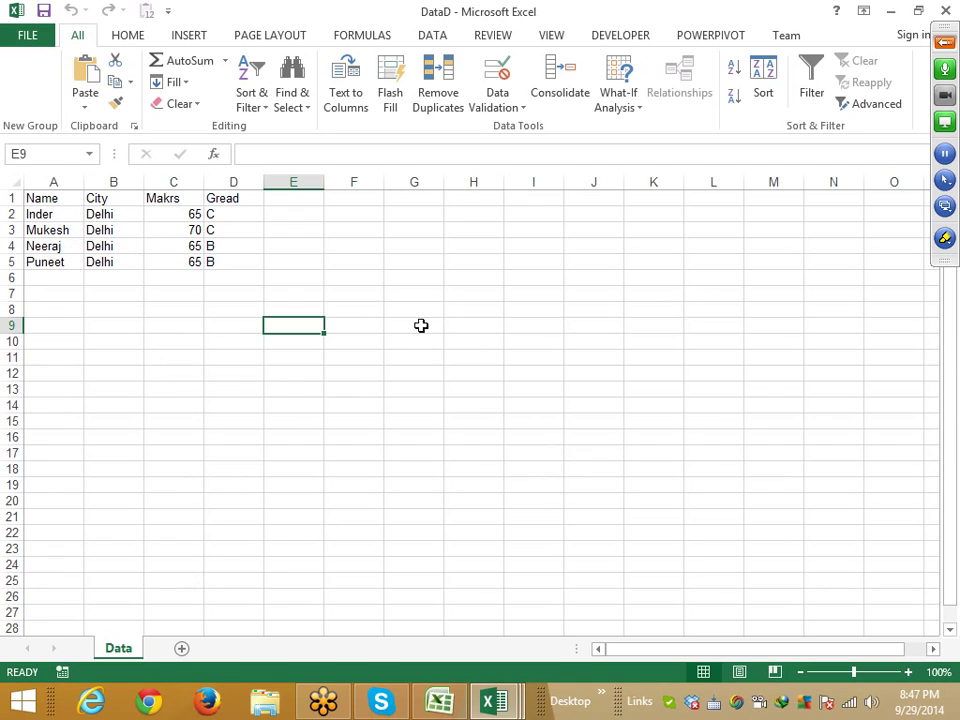
{"action": "left_click", "coordinate": [945, 11]}
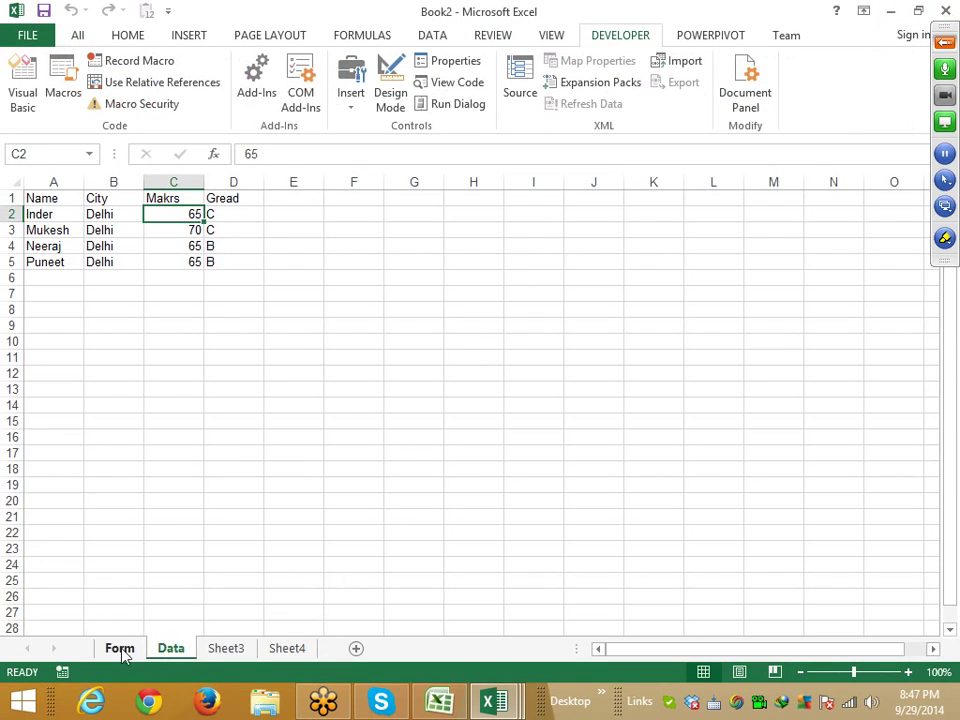
- In the VBA editor, declare a new Sub ttf() below the tt procedure
{"action": "left_click", "coordinate": [119, 648]}
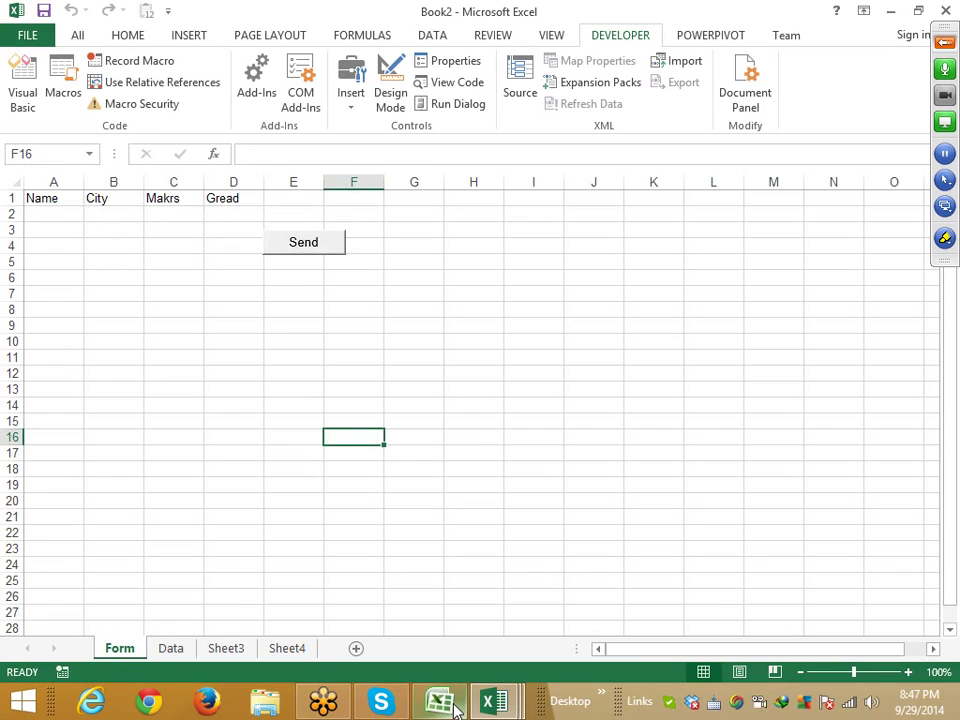
{"action": "left_click", "coordinate": [180, 650]}
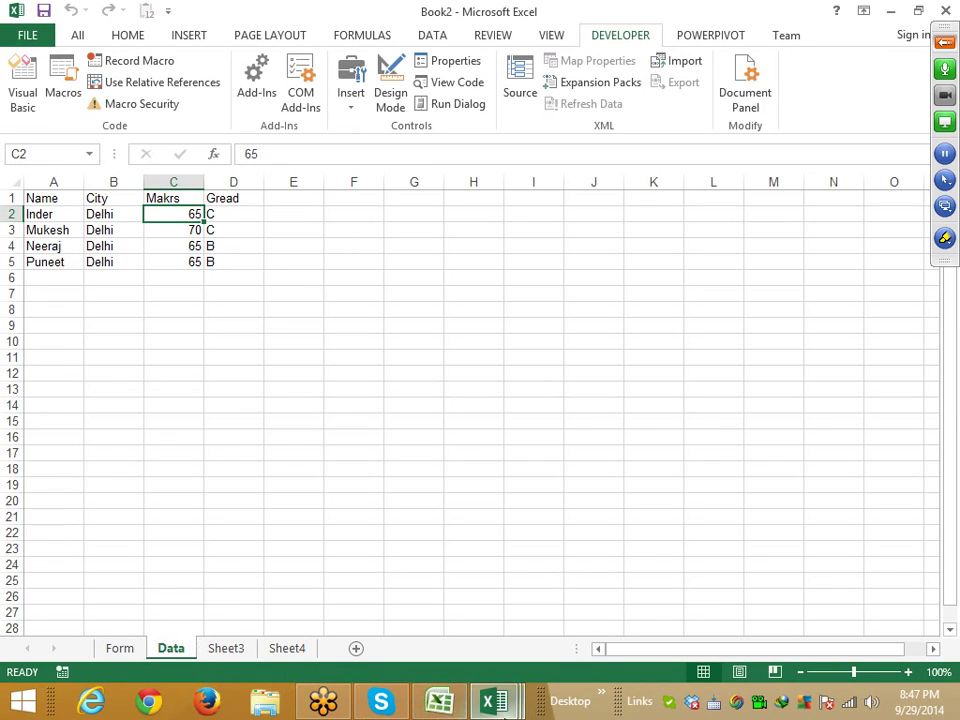
{"action": "left_click", "coordinate": [494, 700]}
{"action": "left_click", "coordinate": [543, 601]}
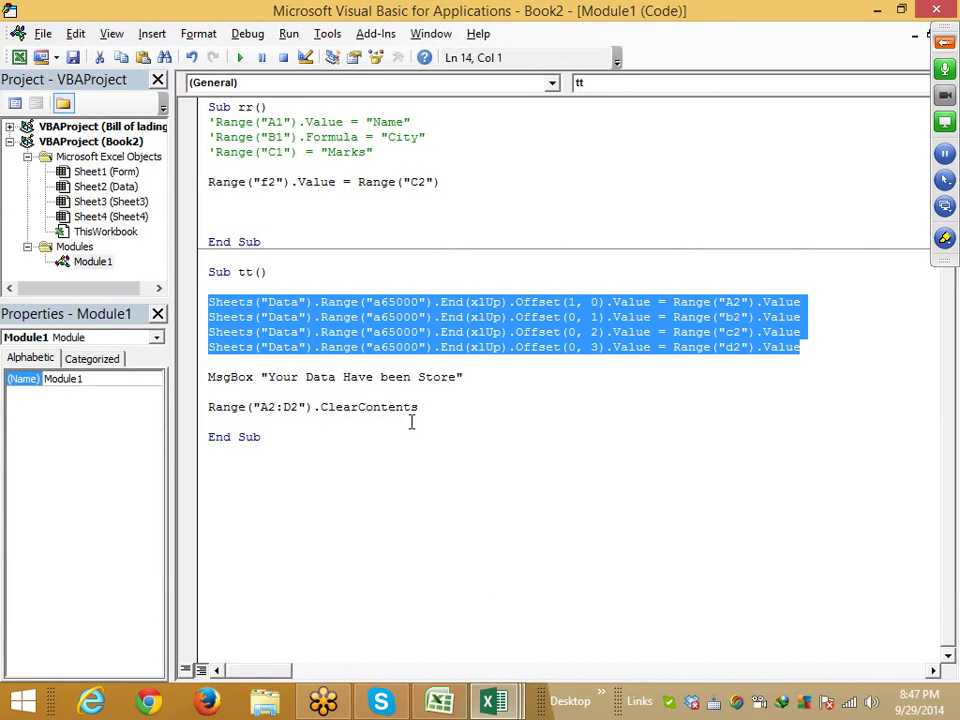
{"action": "left_click", "coordinate": [318, 505]}
{"action": "key", "text": "Return"}
{"action": "type", "text": "s"}
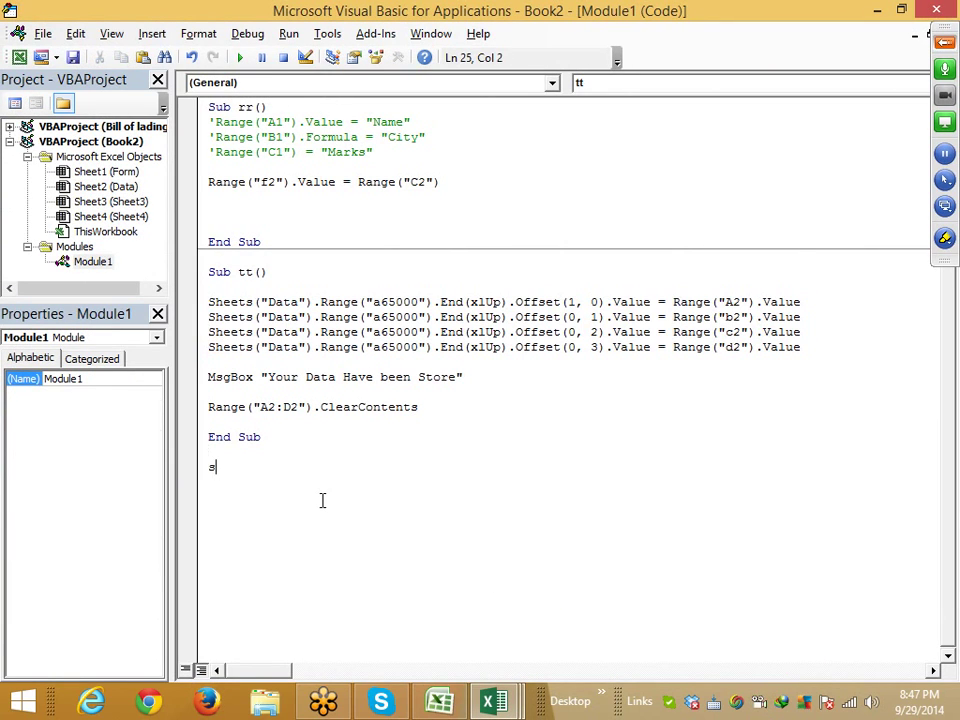
{"action": "type", "text": "ub "}
{"action": "type", "text": "ttf()"}
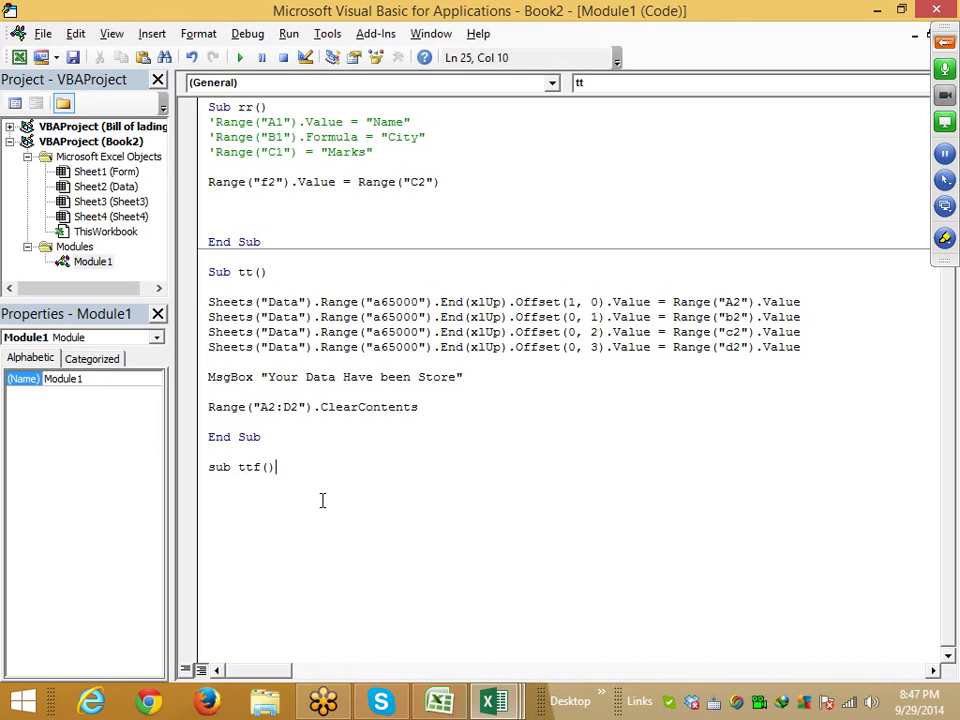
{"action": "key", "text": "Return"}
{"action": "key", "text": "Return"}
{"action": "key", "text": "Return"}
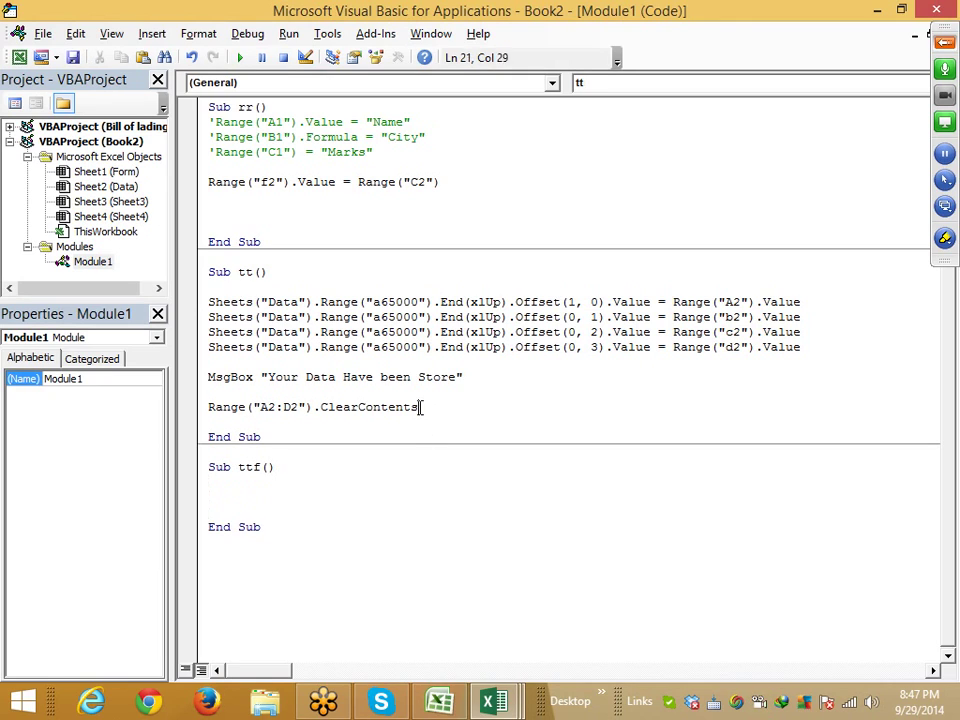
- Copy tt's body into ttf, add blank lines at its top, and return to Excel
{"action": "left_click_drag", "start_coordinate": [418, 407], "coordinate": [208, 301]}
{"action": "key", "text": "ctrl+c"}
{"action": "left_click", "coordinate": [231, 494]}
{"action": "key", "text": "ctrl+v"}
{"action": "left_click", "coordinate": [224, 503]}
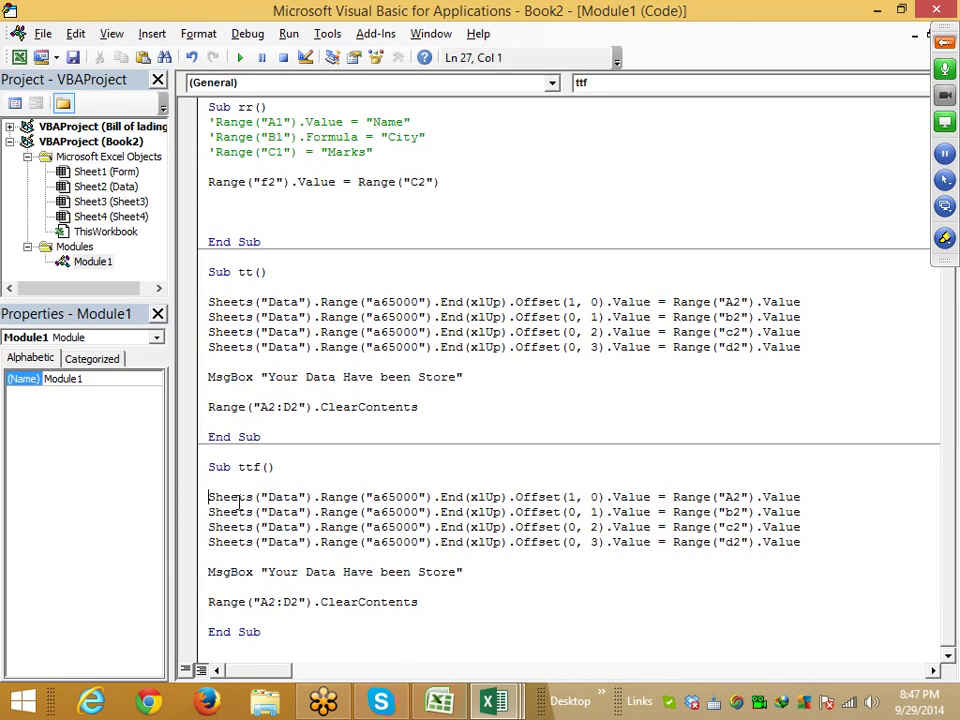
{"action": "key", "text": "Return"}
{"action": "left_click", "coordinate": [239, 501]}
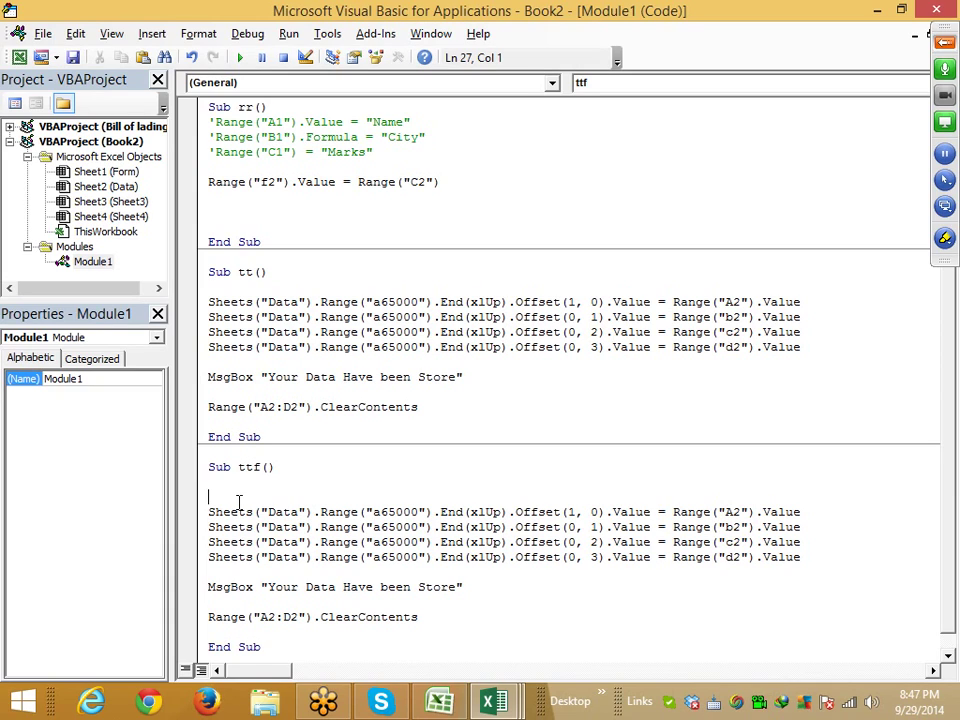
{"action": "key", "text": "Return"}
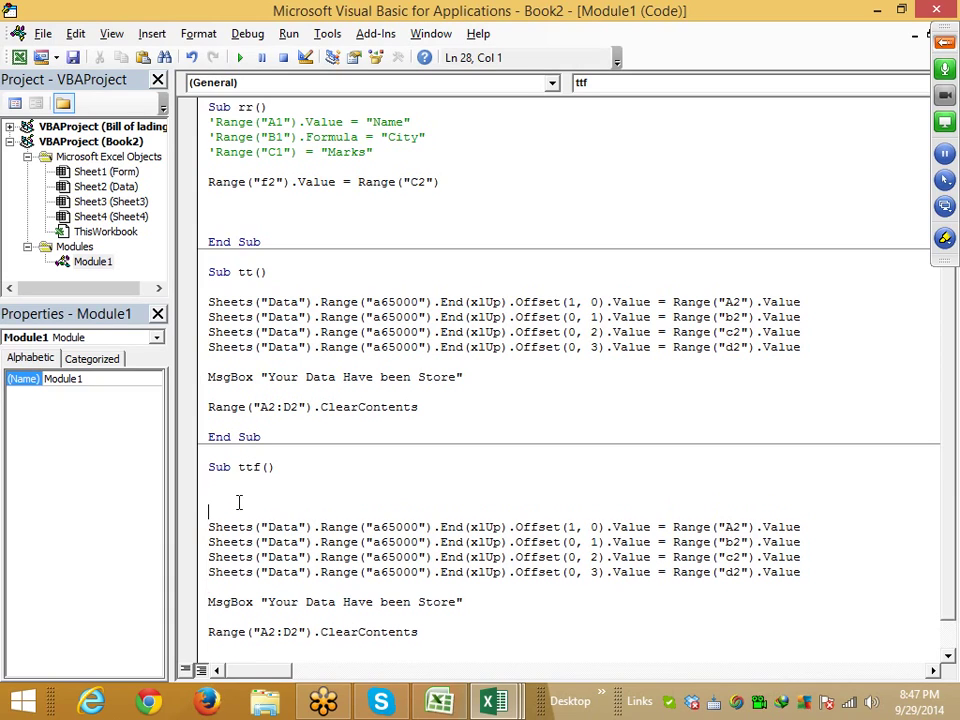
{"action": "key", "text": "alt+F11"}
- Save the workbook on drive D as macro-enabled Form3.xlsm and bring the Module1 code back up
{"action": "left_click", "coordinate": [353, 389]}
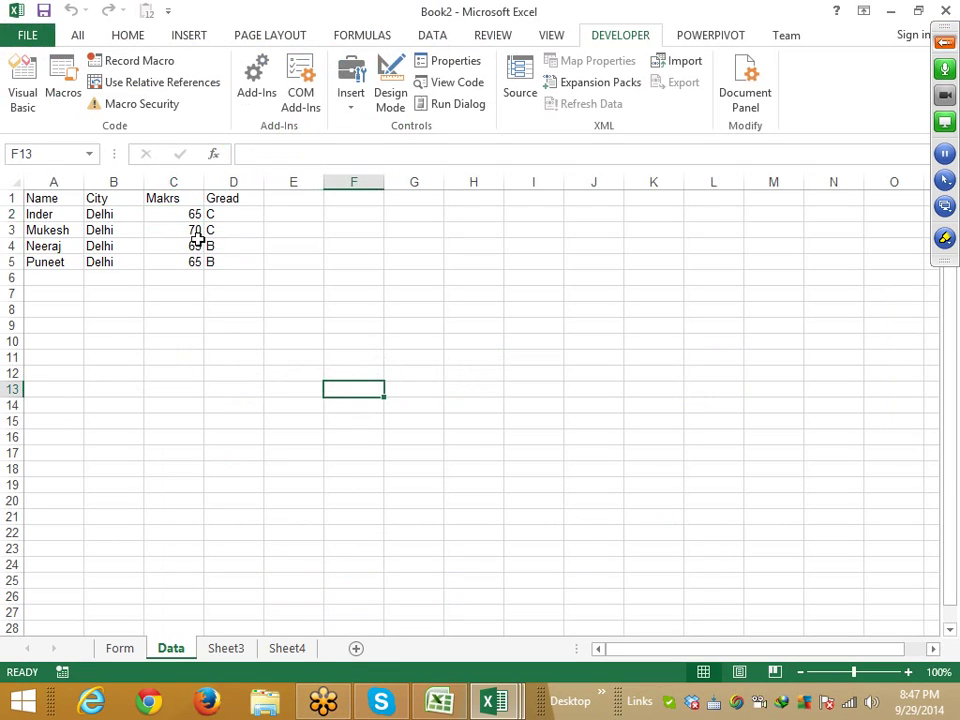
{"action": "left_click", "coordinate": [44, 11]}
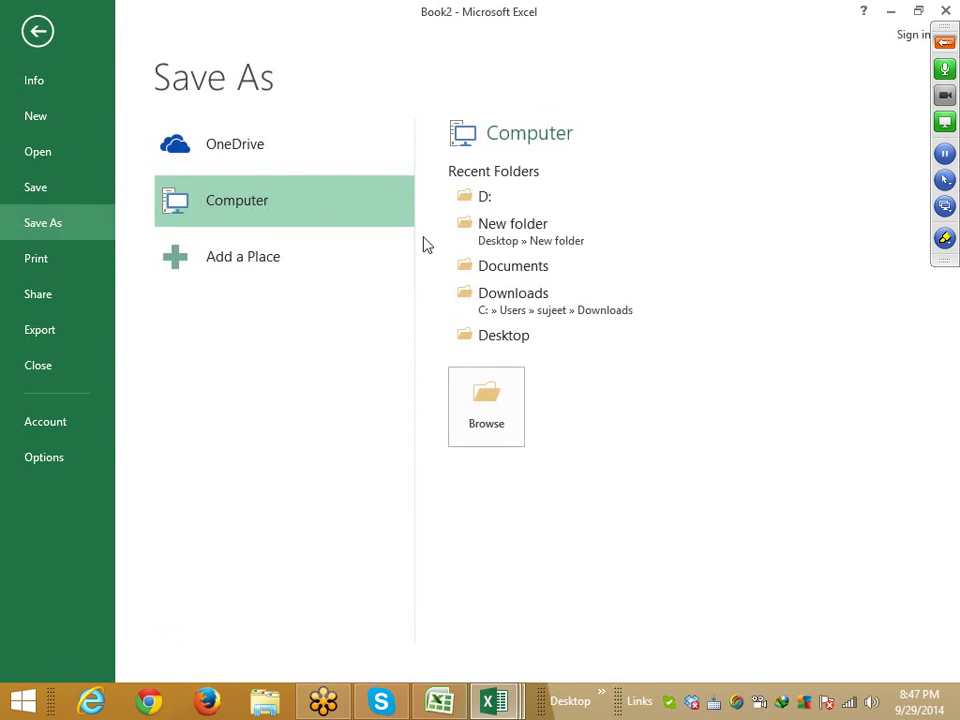
{"action": "left_click", "coordinate": [484, 200]}
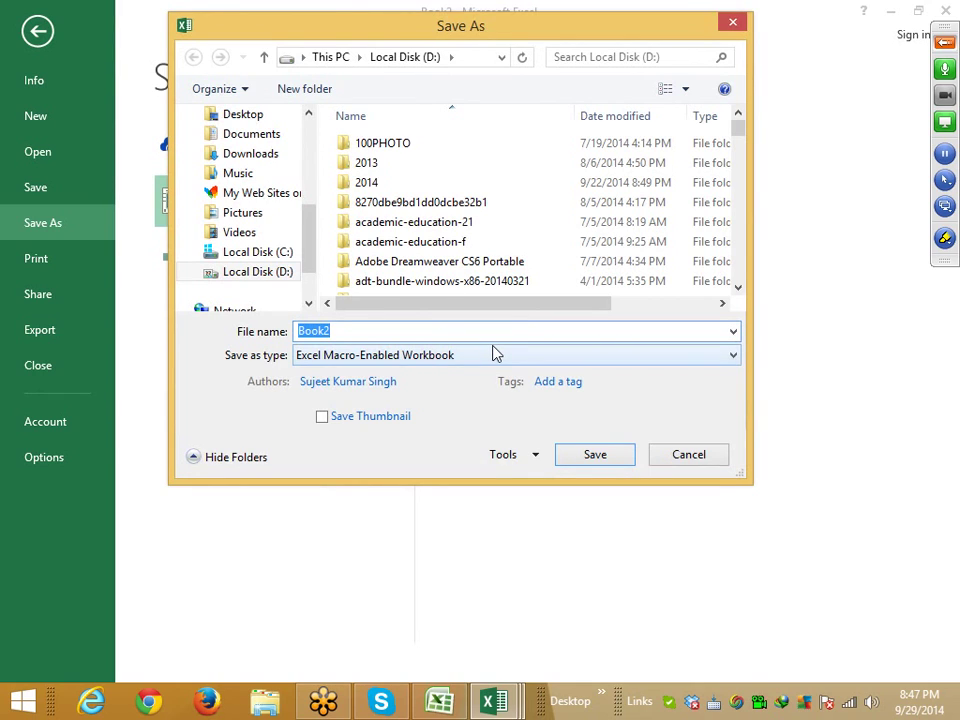
{"action": "type", "text": "For"}
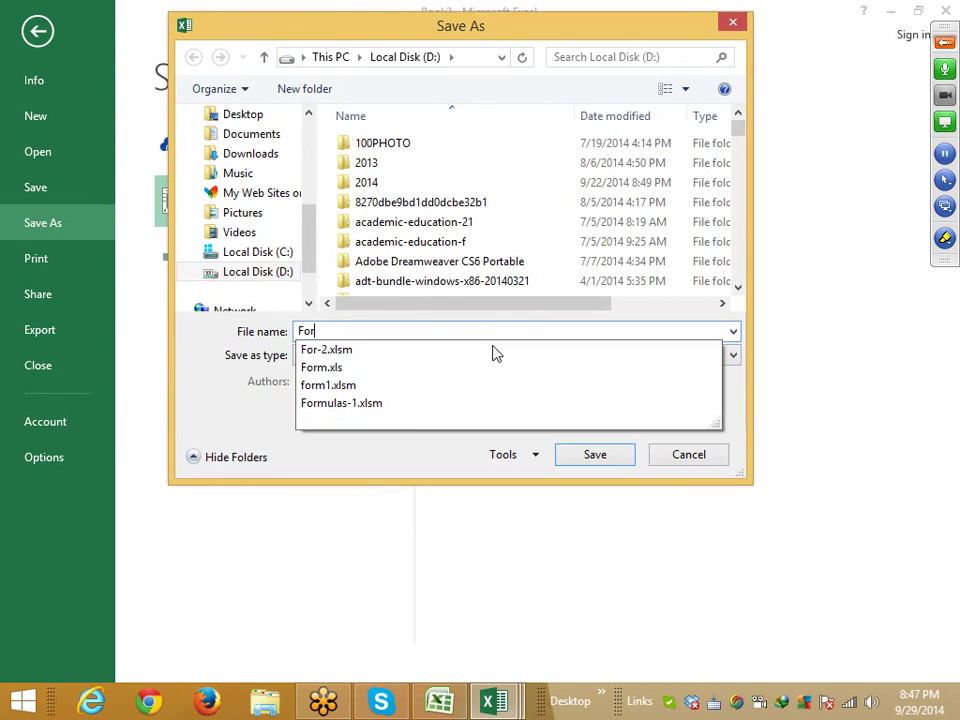
{"action": "type", "text": "m3"}
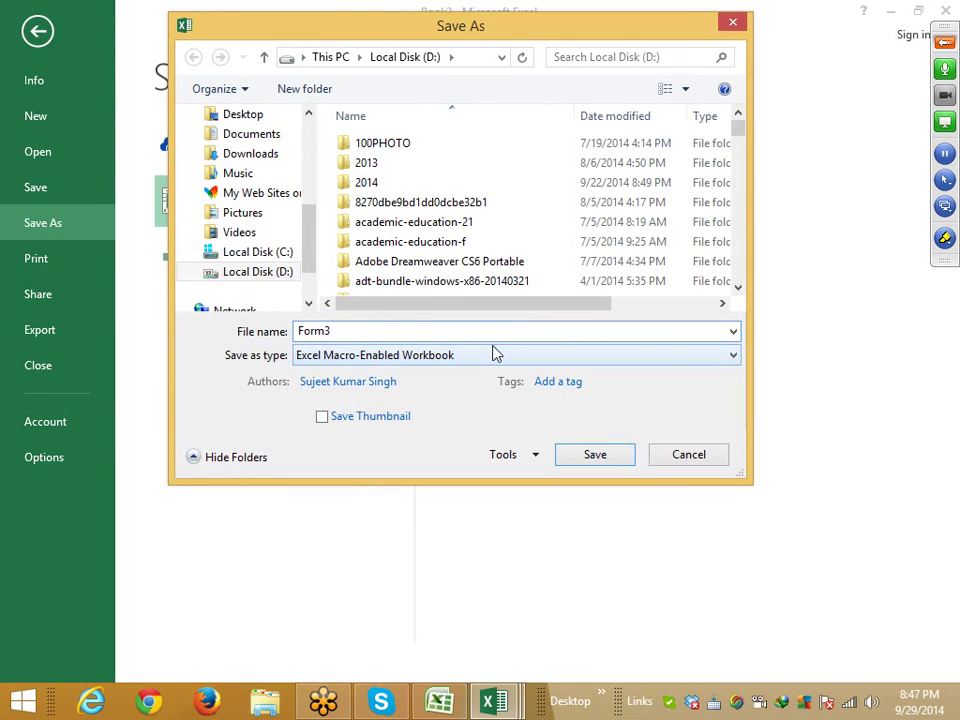
{"action": "left_click", "coordinate": [595, 455]}
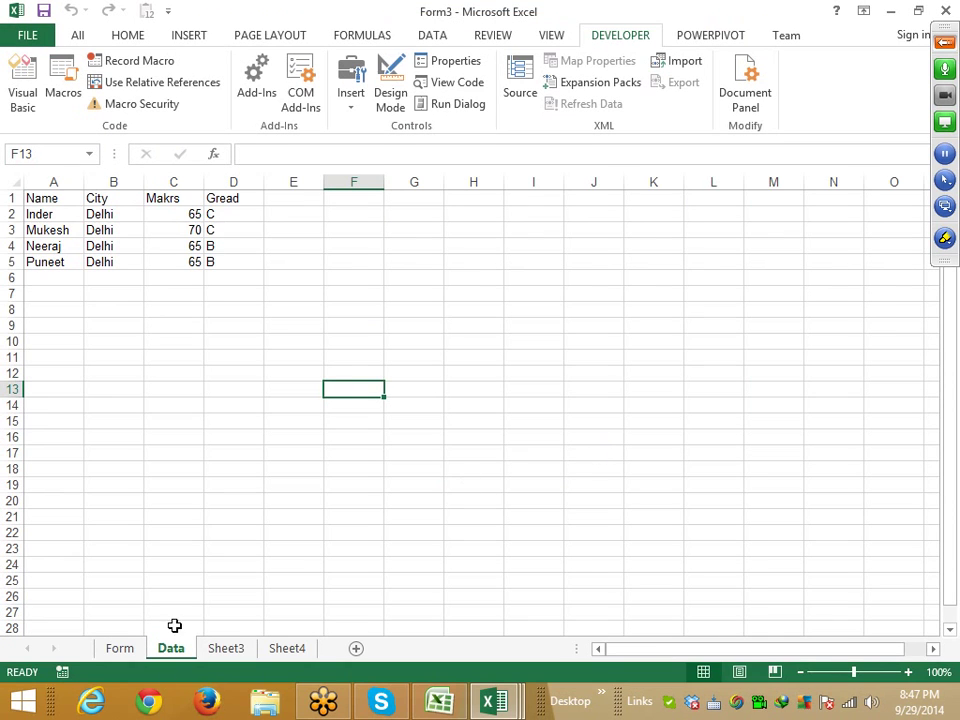
{"action": "key", "text": "alt+F11"}
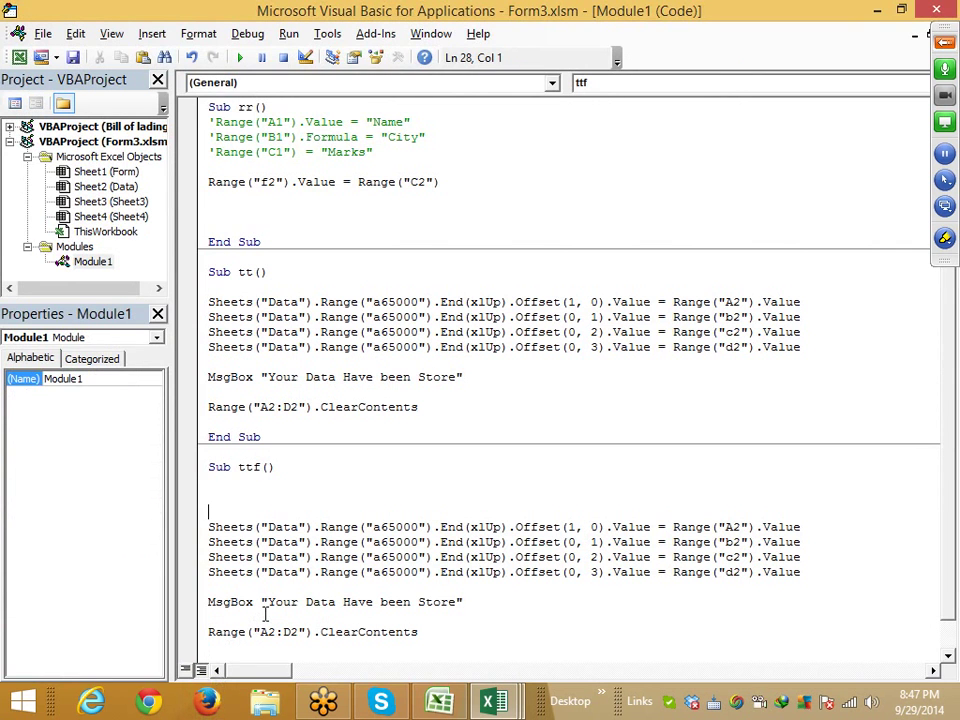
- Insert Workbooks.Open "D:\DataD.xlsm" as the first line of the ttf macro
{"action": "key", "text": "alt+F11"}
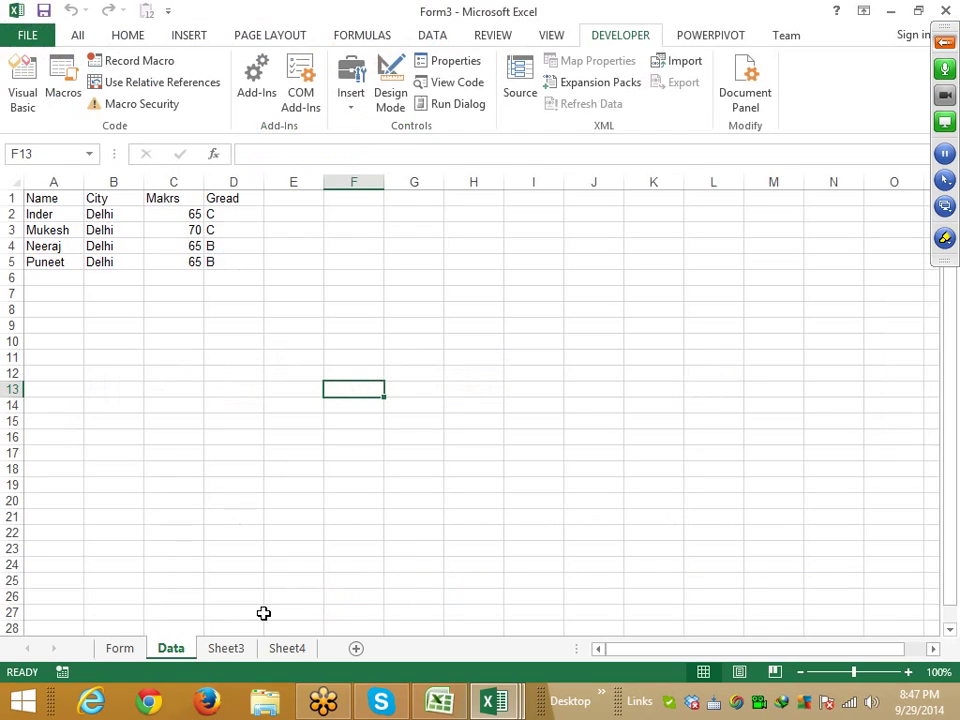
{"action": "key", "text": "alt+F11"}
{"action": "key", "text": "Up"}
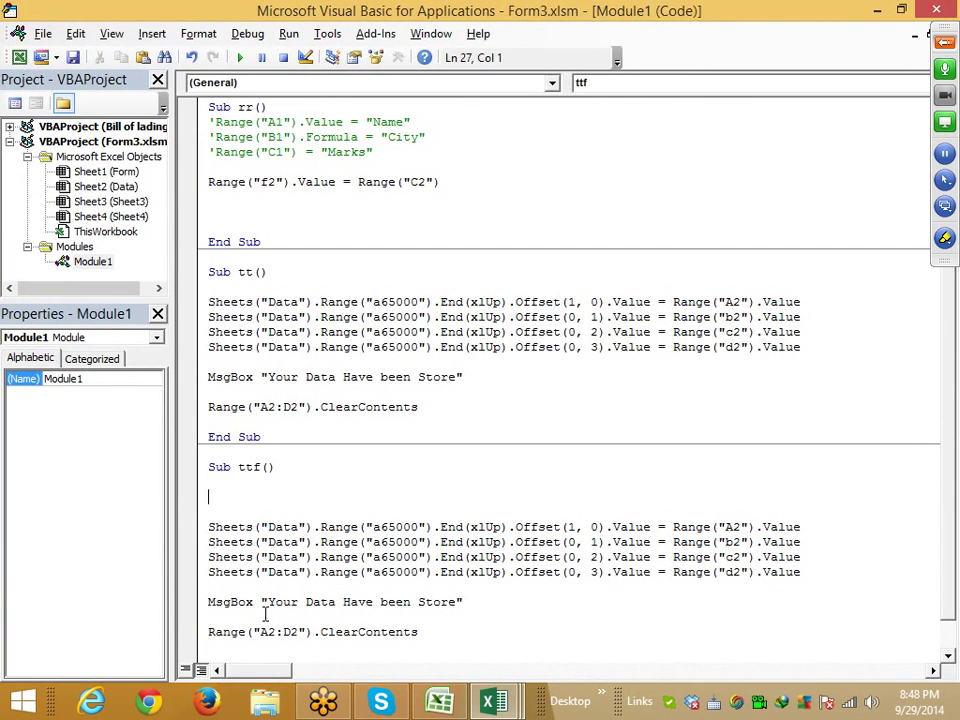
{"action": "type", "text": "wor"}
{"action": "type", "text": "kbook"}
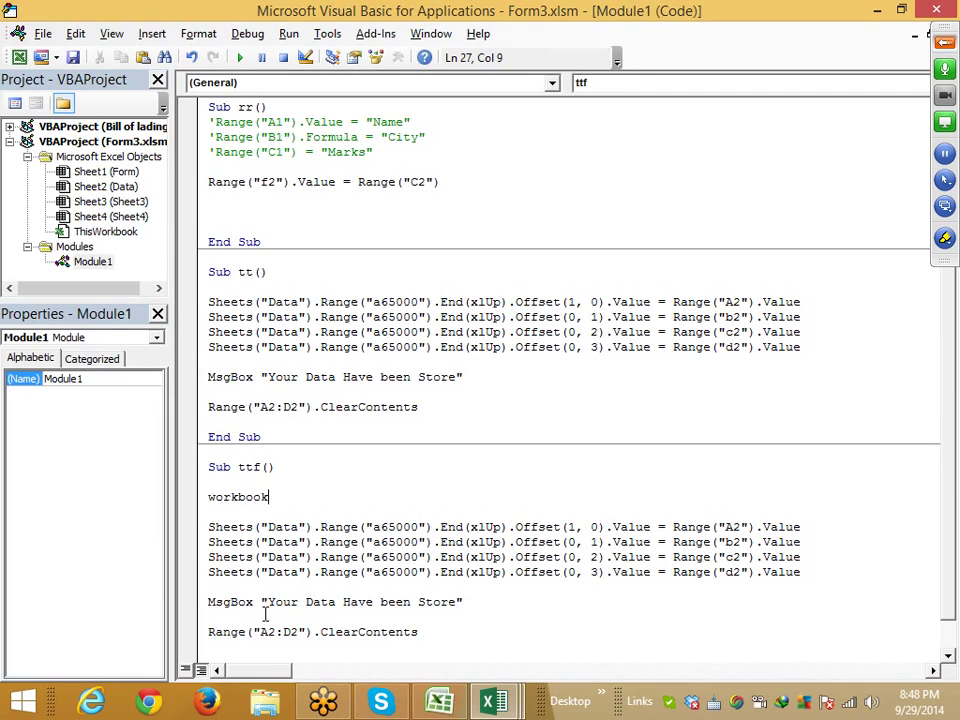
{"action": "type", "text": "s."}
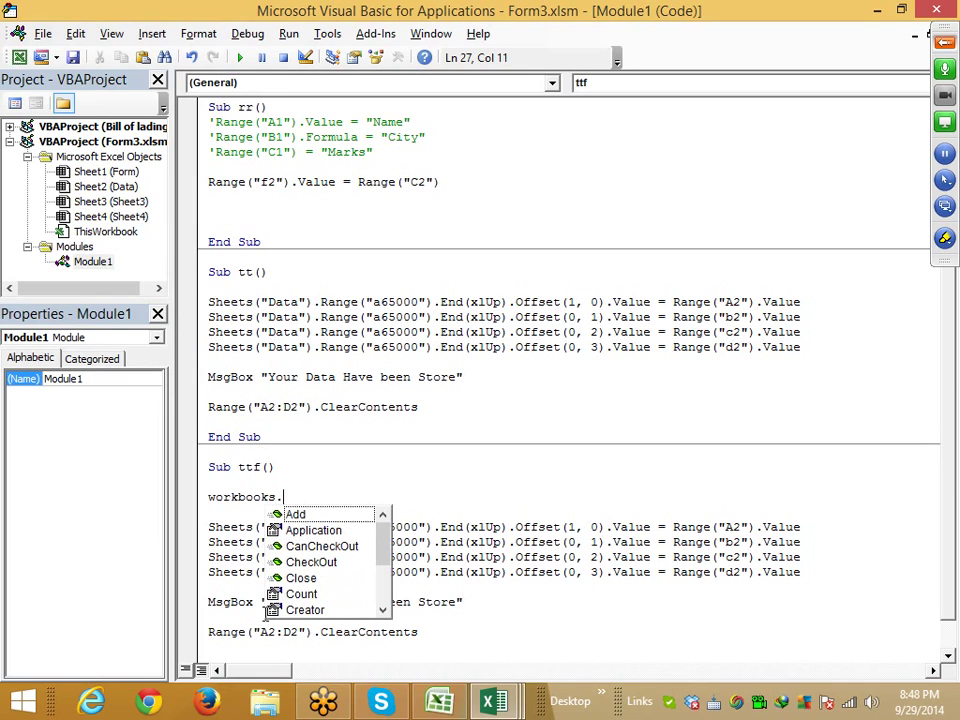
{"action": "type", "text": "op"}
{"action": "key", "text": "Tab"}
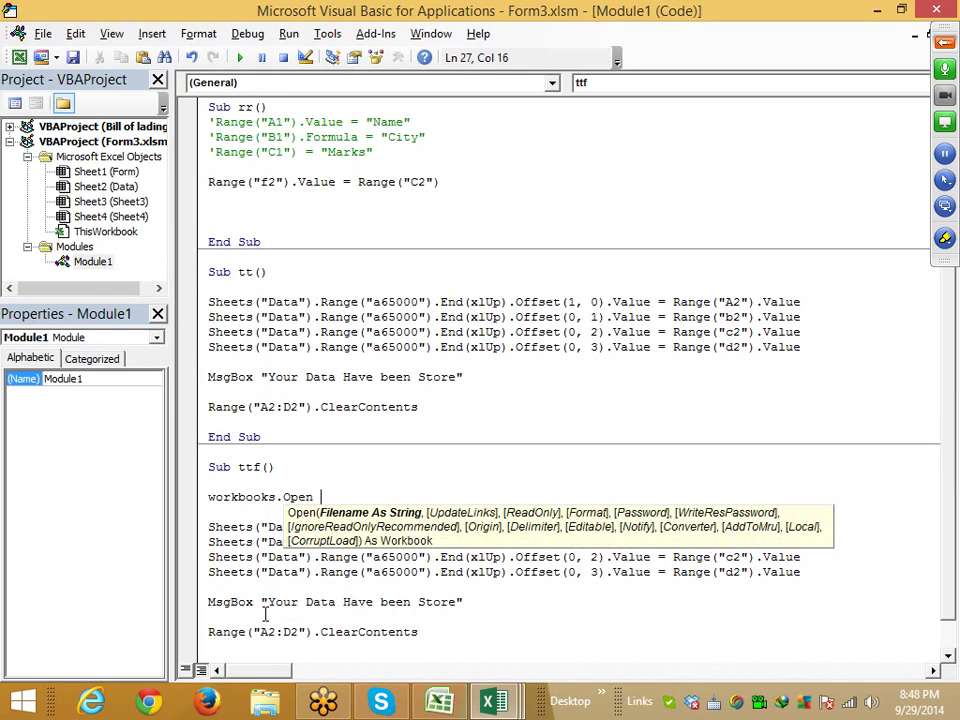
{"action": "type", "text": "\"D:"}
{"action": "type", "text": "\\"}
{"action": "type", "text": "Da"}
{"action": "type", "text": "taD."}
{"action": "type", "text": "x"}
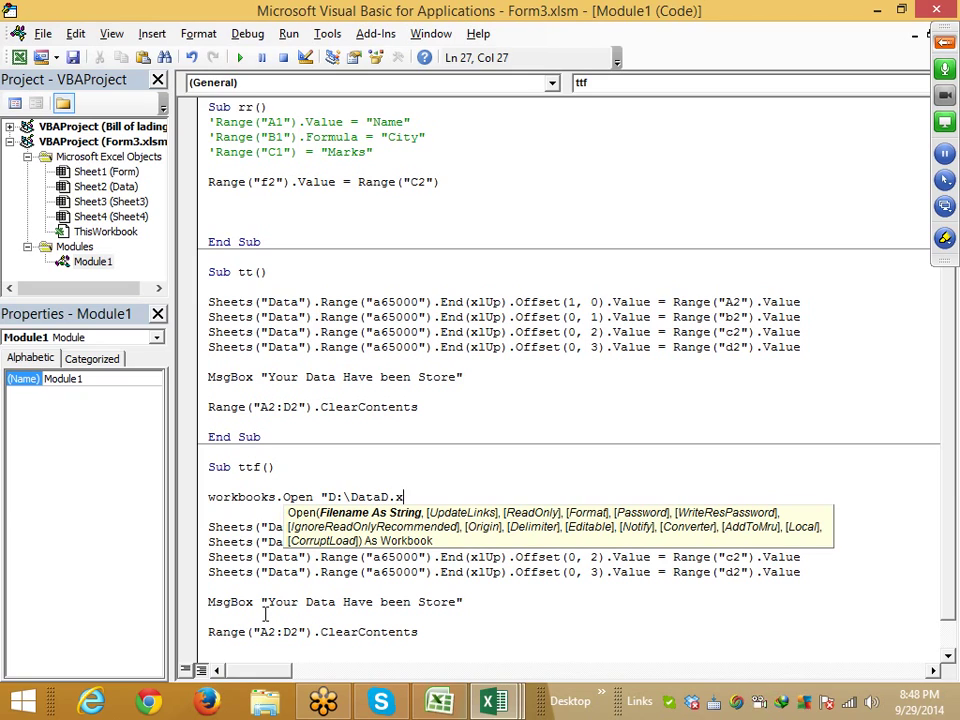
{"action": "type", "text": "ls,"}
{"action": "key", "text": "BackSpace"}
{"action": "type", "text": "m"}
{"action": "type", "text": "\""}
{"action": "key", "text": "Down"}
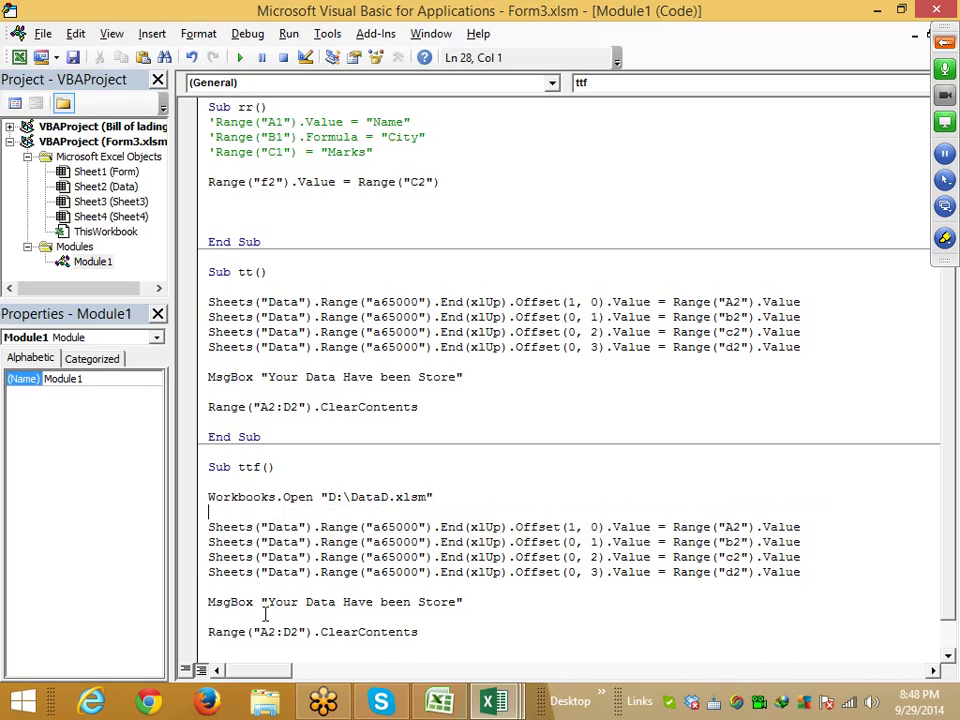
{"action": "key", "text": "Up"}
{"action": "left_click_drag", "start_coordinate": [349, 496], "coordinate": [429, 505]}
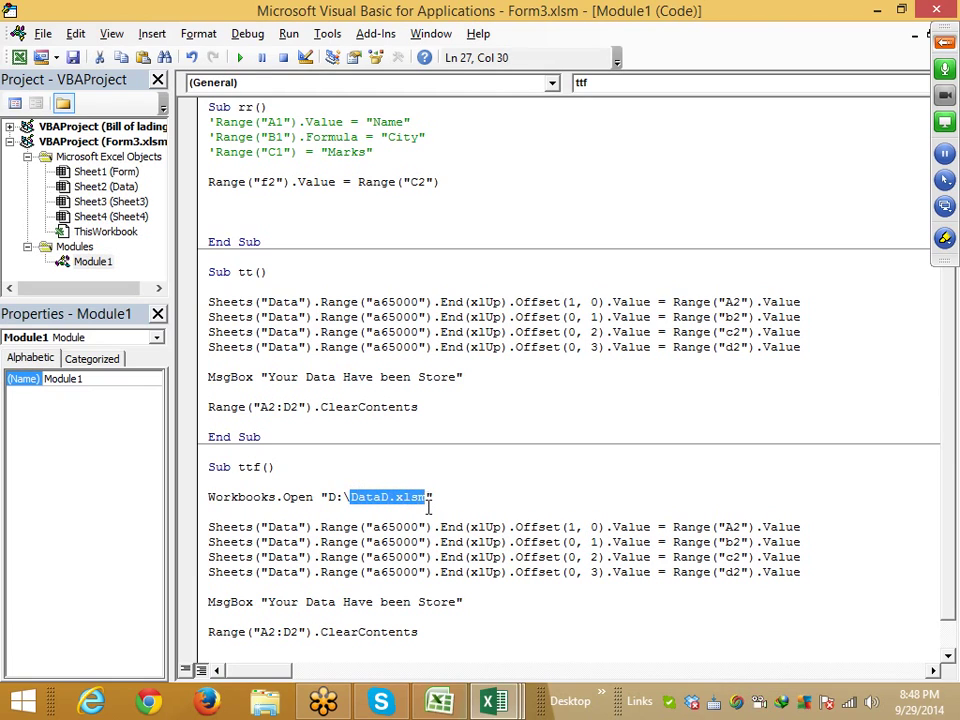
{"action": "left_click", "coordinate": [205, 527]}
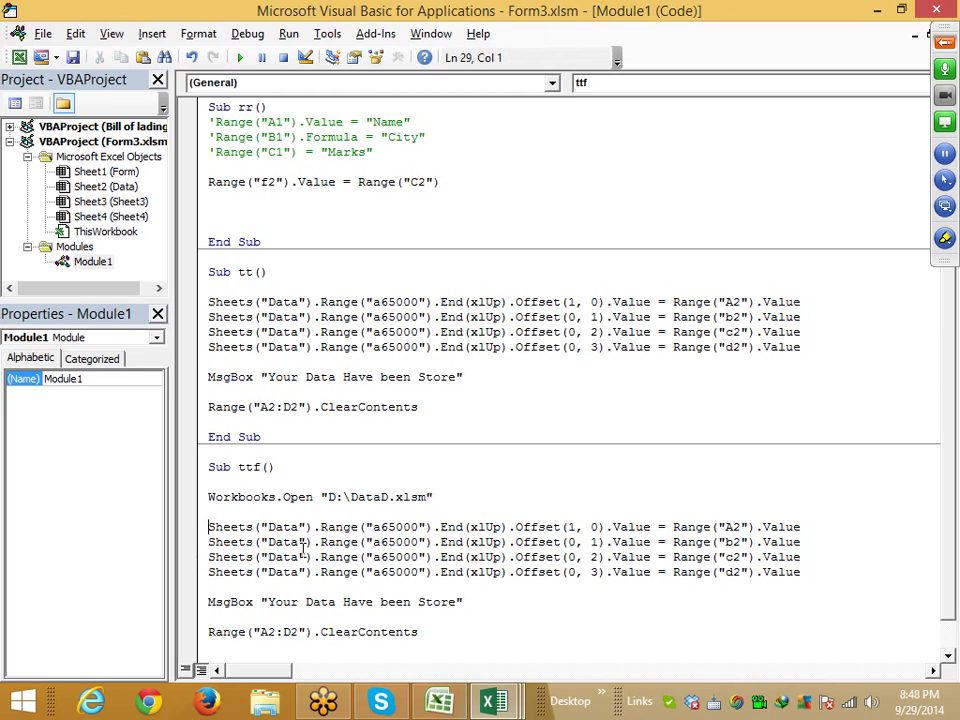
- Prefix the first append line with Workbooks("DataD.xlsm"). and select that prefix for copying
{"action": "type", "text": "wo"}
{"action": "type", "text": "rk"}
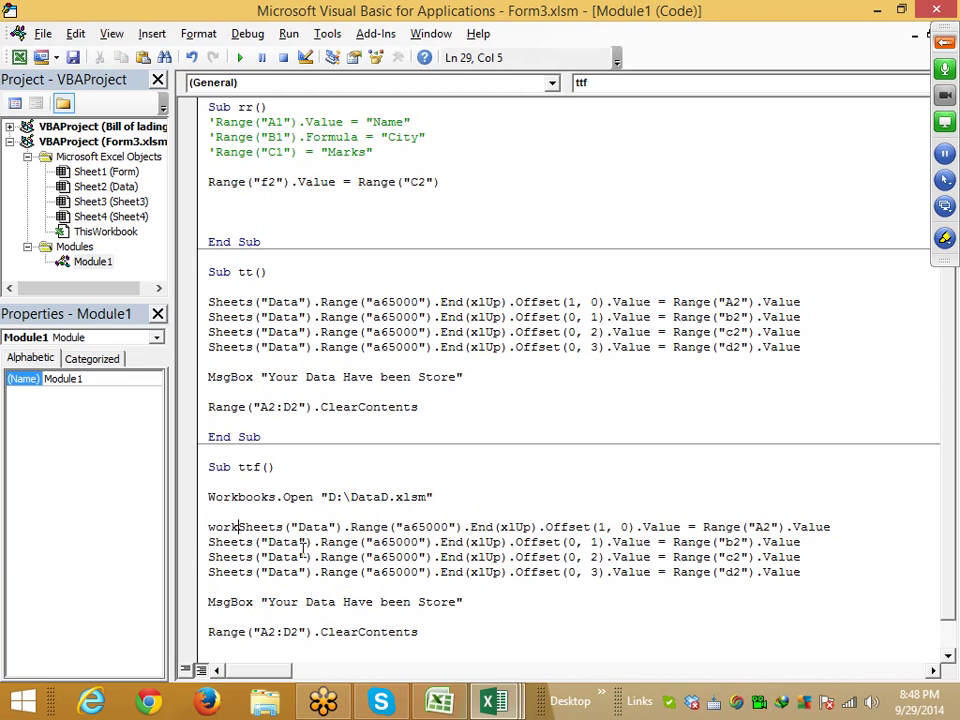
{"action": "type", "text": "books"}
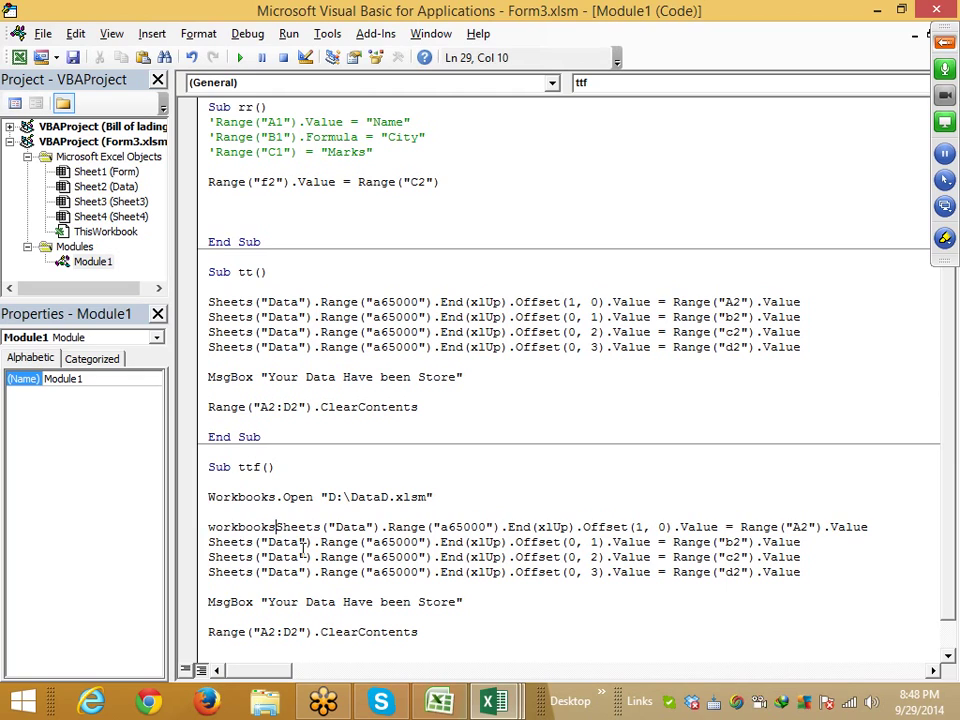
{"action": "type", "text": "(\""}
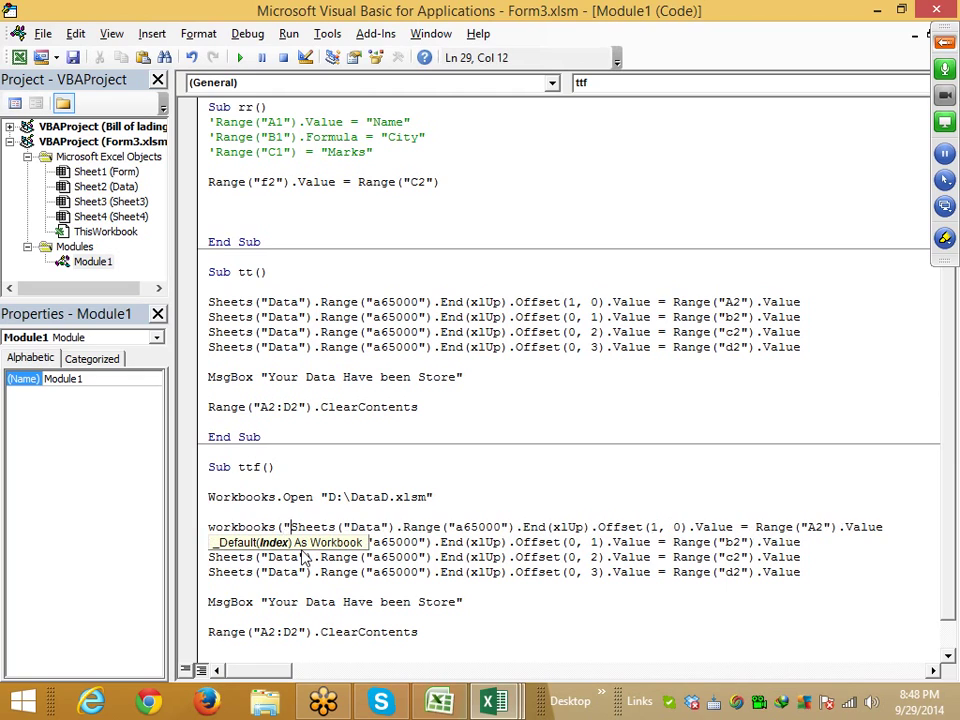
{"action": "type", "text": "DataD.xlsm"}
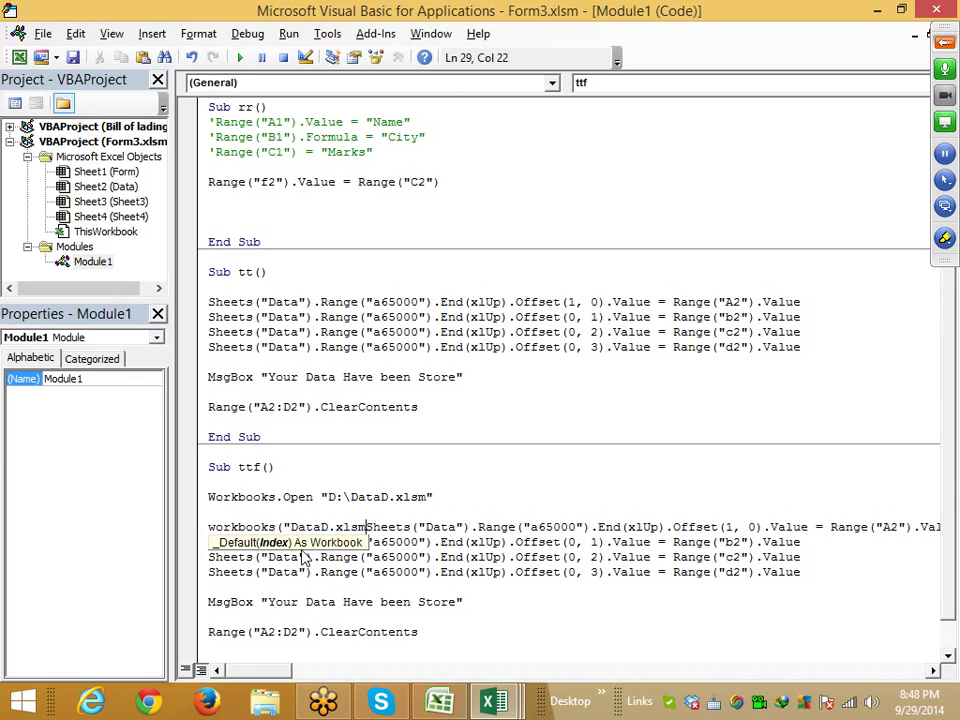
{"action": "type", "text": "\").Sheets(\"Data\""}
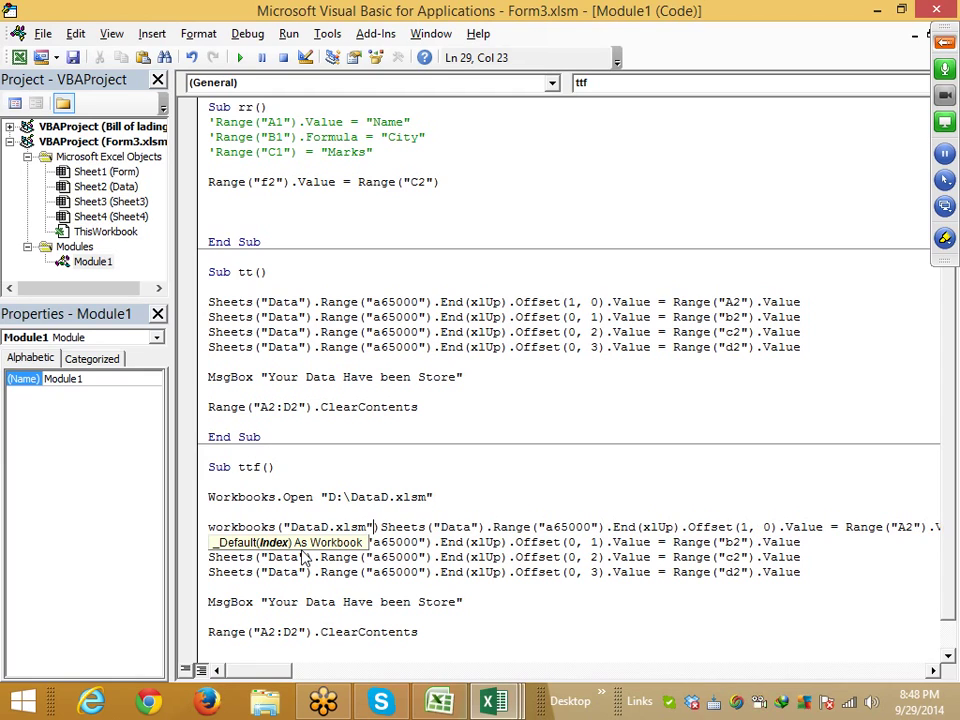
{"action": "type", "text": ")."}
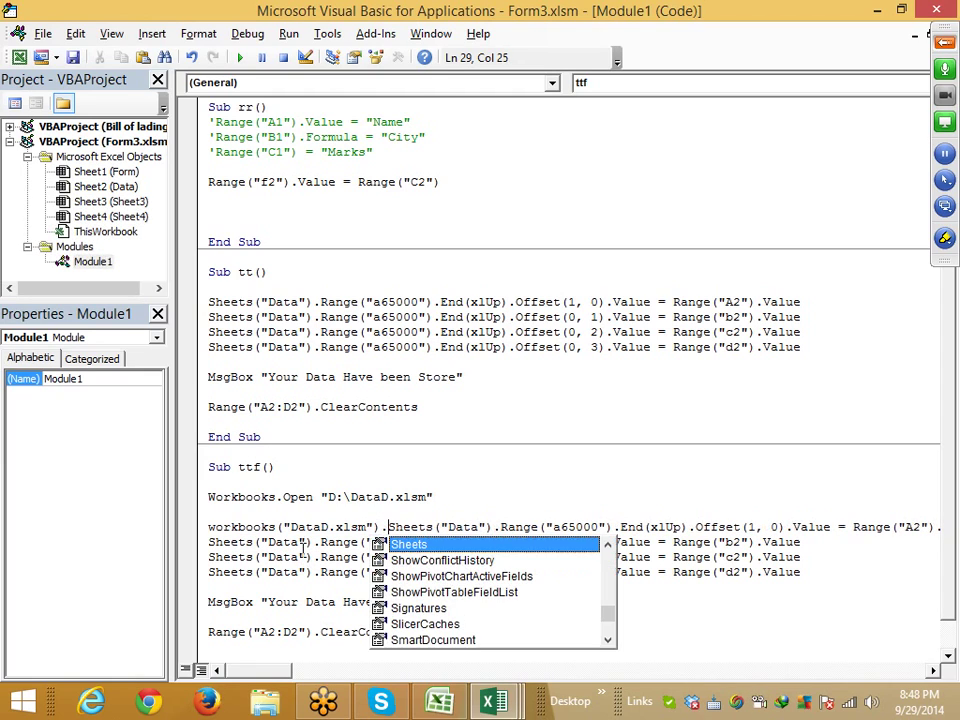
{"action": "key", "text": "Escape"}
{"action": "key", "text": "Down"}
{"action": "key", "text": "Down"}
{"action": "key", "text": "Down"}
{"action": "left_click_drag", "start_coordinate": [376, 526], "coordinate": [208, 526]}
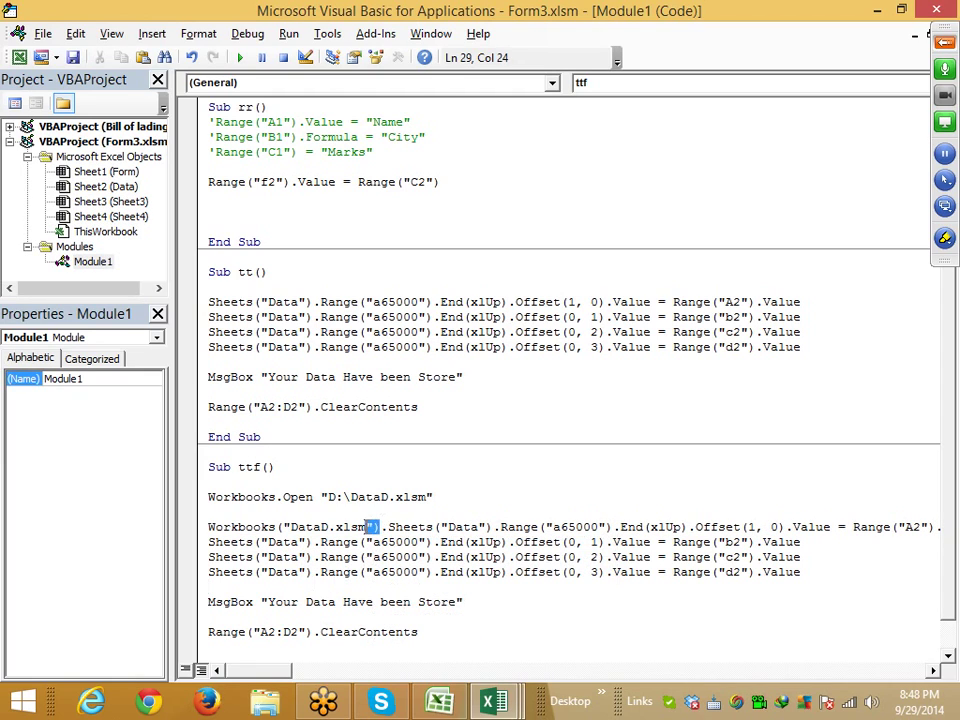
{"action": "left_click", "coordinate": [210, 541]}
{"action": "left_click_drag", "start_coordinate": [432, 526], "coordinate": [290, 526]}
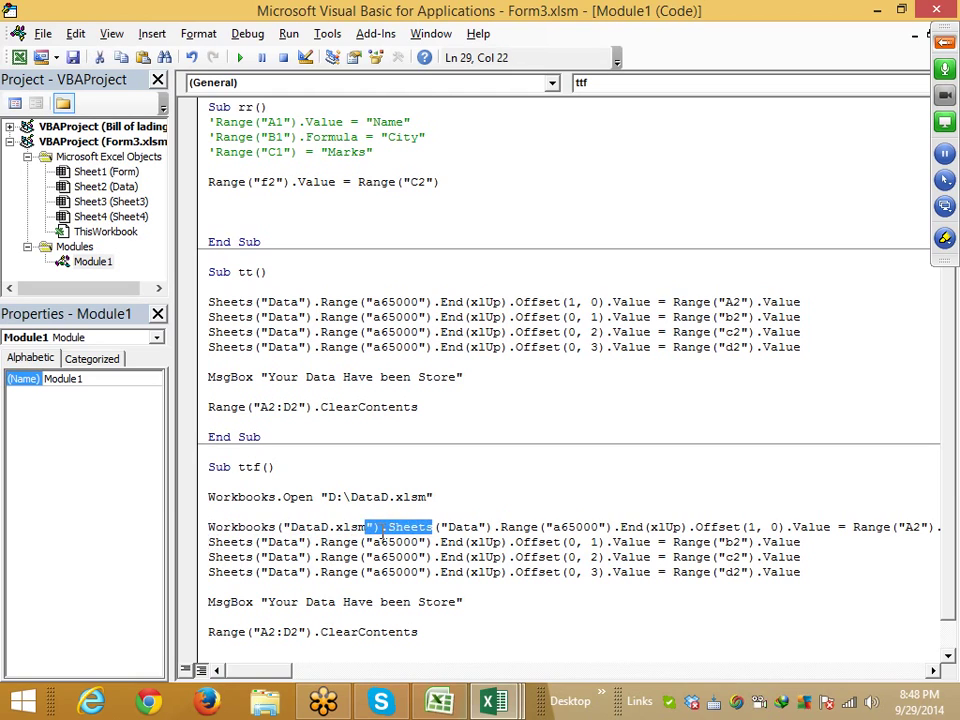
{"action": "left_click", "coordinate": [370, 573]}
{"action": "left_click_drag", "start_coordinate": [387, 526], "coordinate": [209, 532]}
{"action": "key", "text": "ctrl+c"}
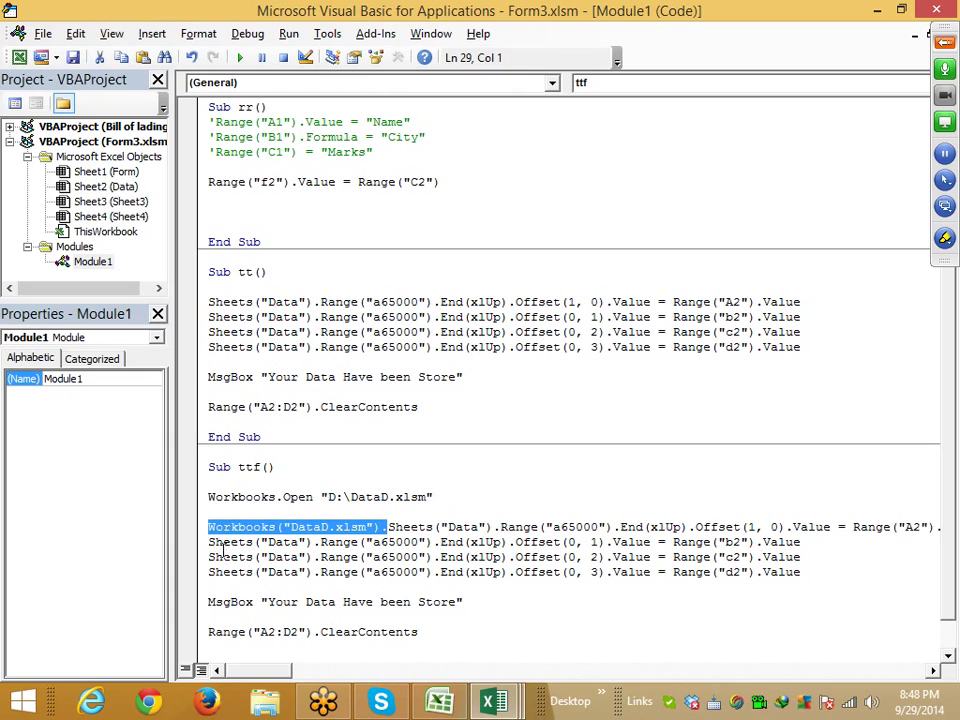
- Paste the Workbooks("DataD.xlsm"). prefix at the start of the second, third and fourth append lines
{"action": "left_click", "coordinate": [213, 545]}
{"action": "key", "text": "Home"}
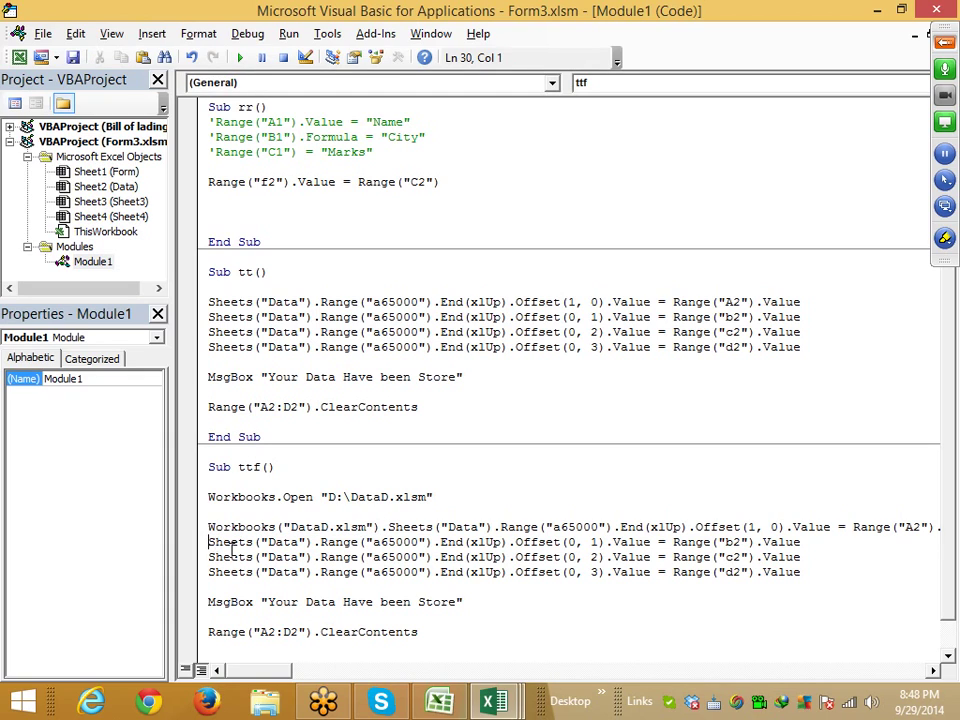
{"action": "key", "text": "ctrl+v"}
{"action": "key", "text": "Down"}
{"action": "key", "text": "Home"}
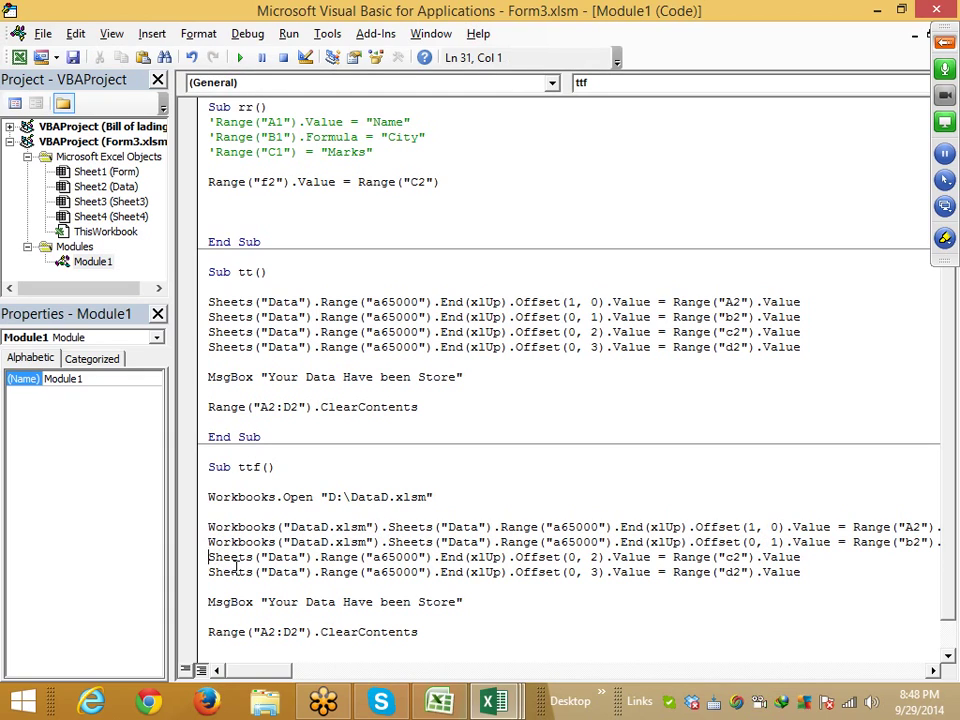
{"action": "key", "text": "ctrl+v"}
{"action": "key", "text": "Down"}
{"action": "key", "text": "Home"}
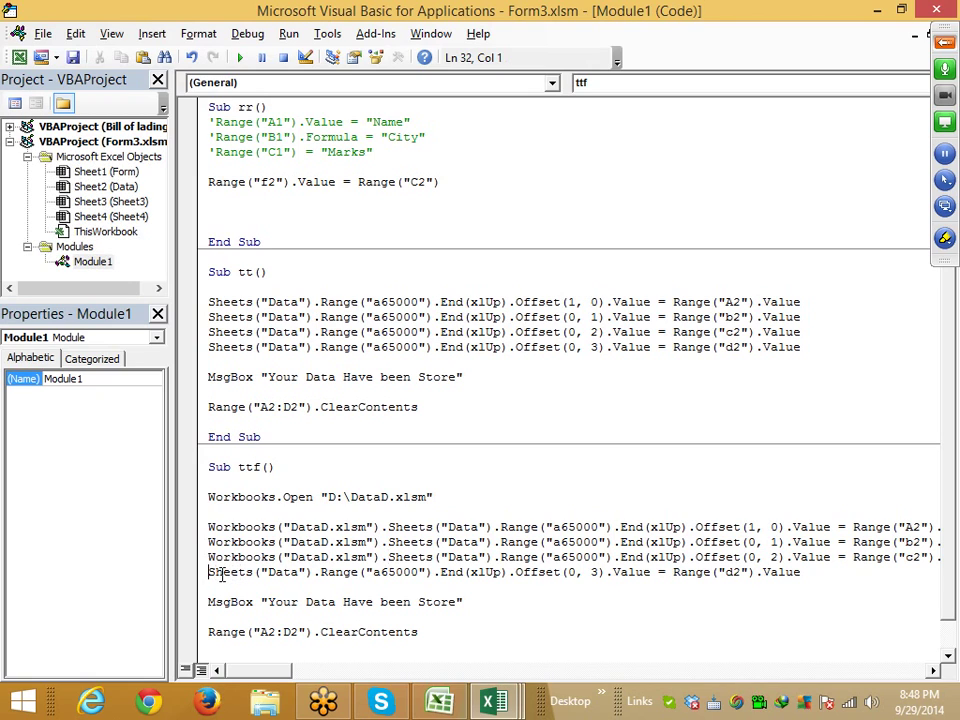
{"action": "key", "text": "ctrl+v"}
{"action": "left_click", "coordinate": [637, 630]}
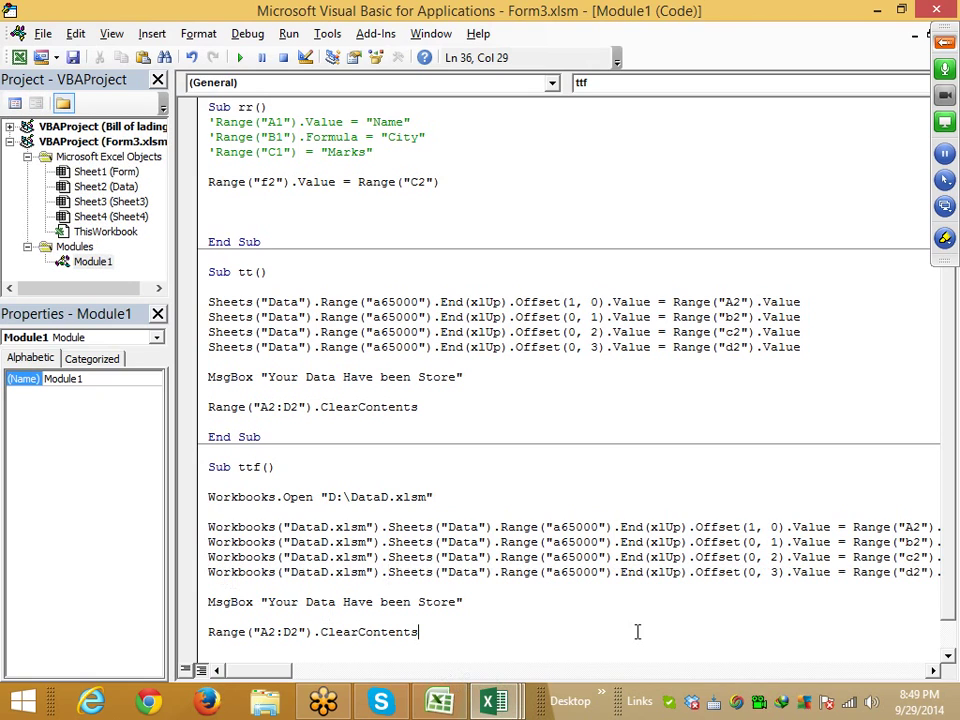
- Paste the workbook prefix before Range("A2") and change DataD to form3
{"action": "left_click_drag", "start_coordinate": [280, 671], "coordinate": [323, 672]}
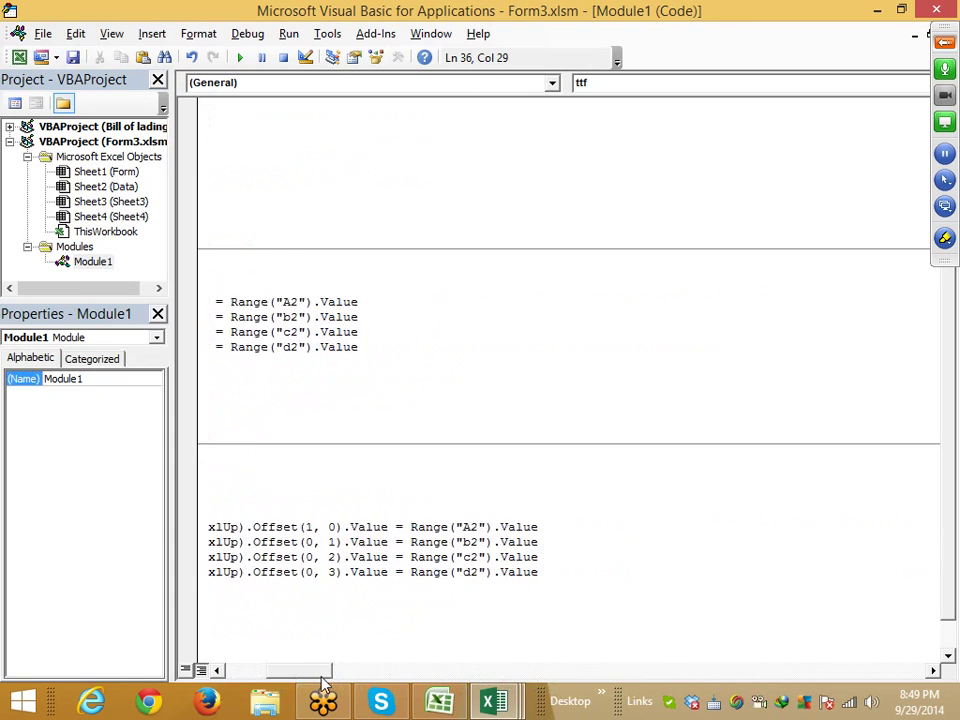
{"action": "left_click", "coordinate": [411, 527]}
{"action": "key", "text": "ctrl+v"}
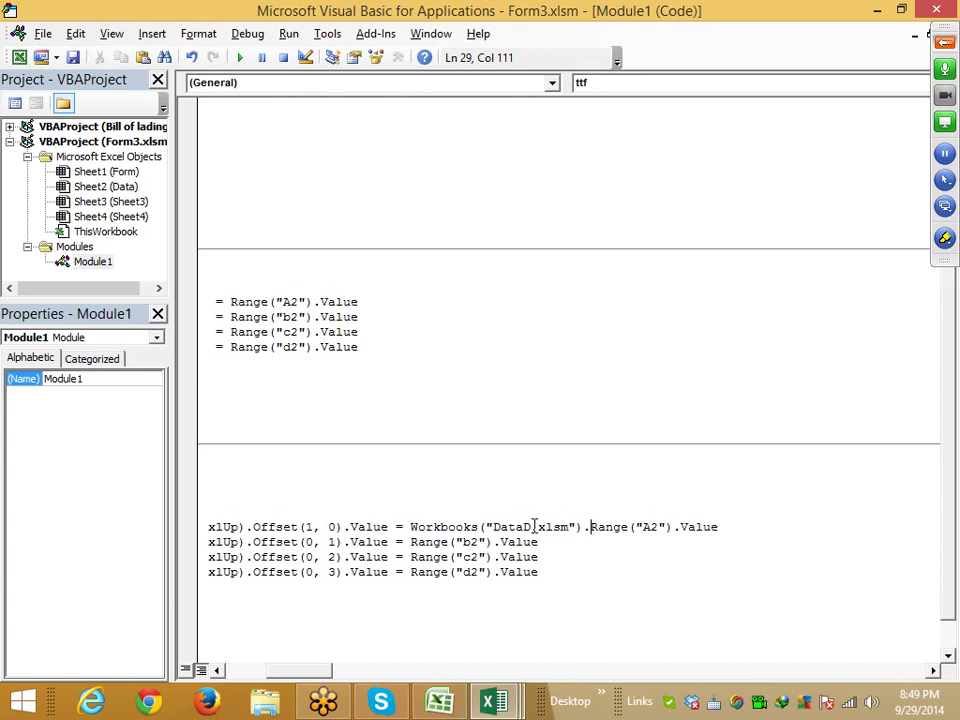
{"action": "left_click_drag", "start_coordinate": [528, 527], "coordinate": [494, 533]}
{"action": "type", "text": "f"}
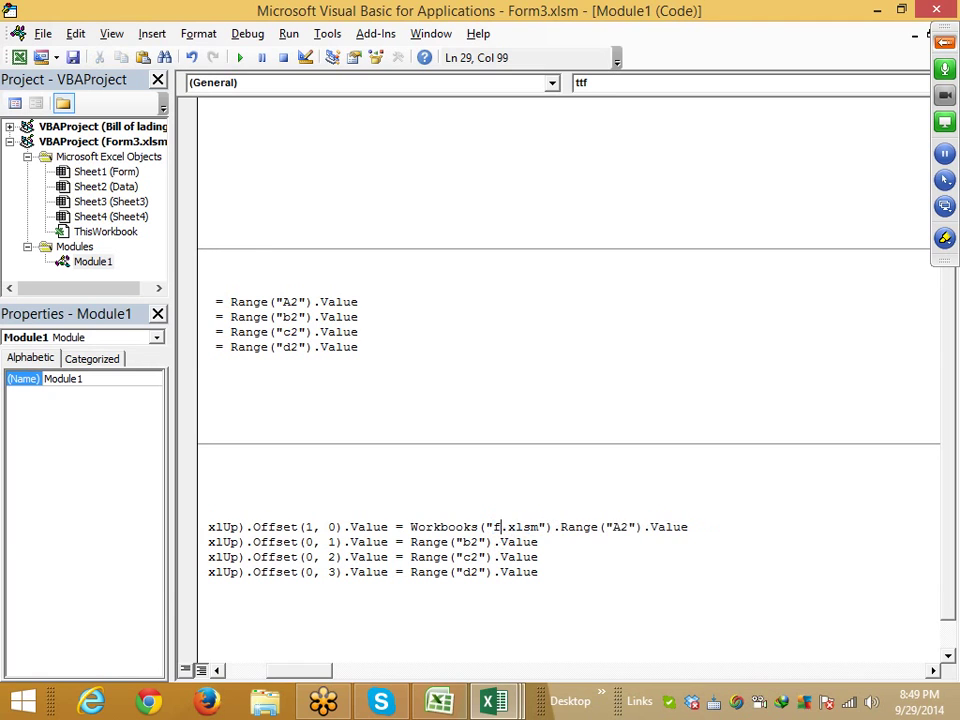
{"action": "type", "text": "orm3"}
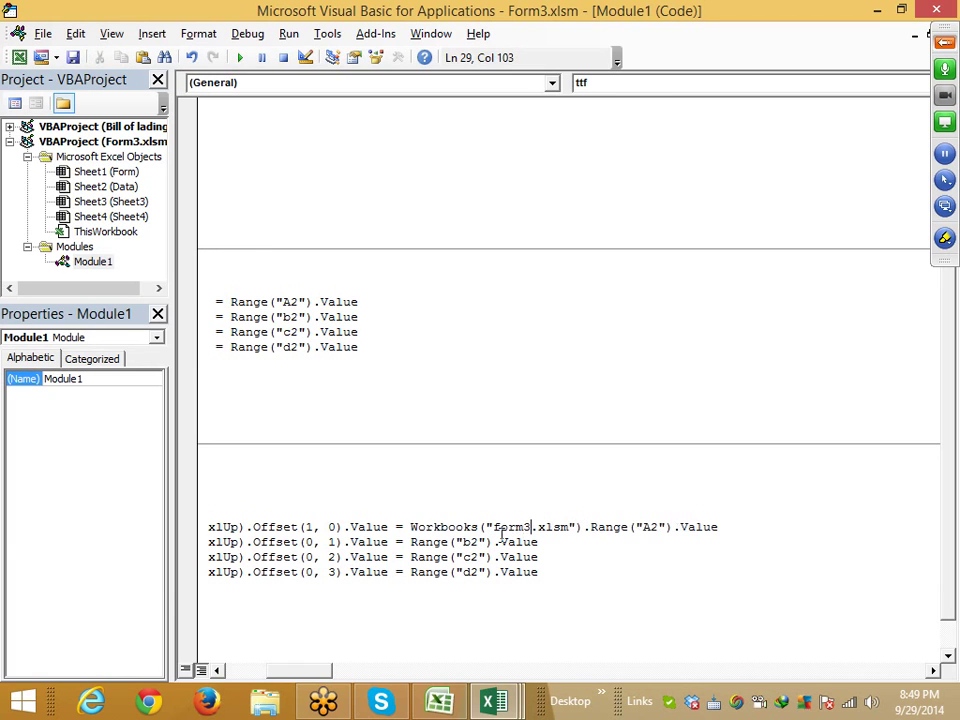
- Confirm the Form sheet name, then add .Sheets("Form") after the form3.xlsm reference
{"action": "key", "text": "alt+F11"}
{"action": "key", "text": "alt+F11"}
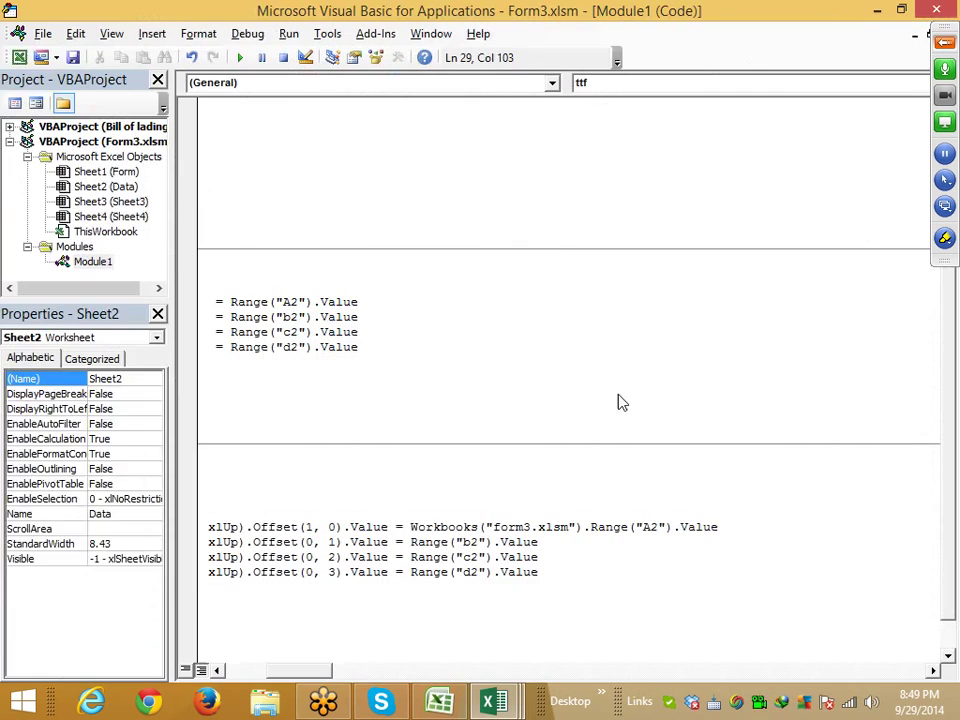
{"action": "key", "text": "alt+F11"}
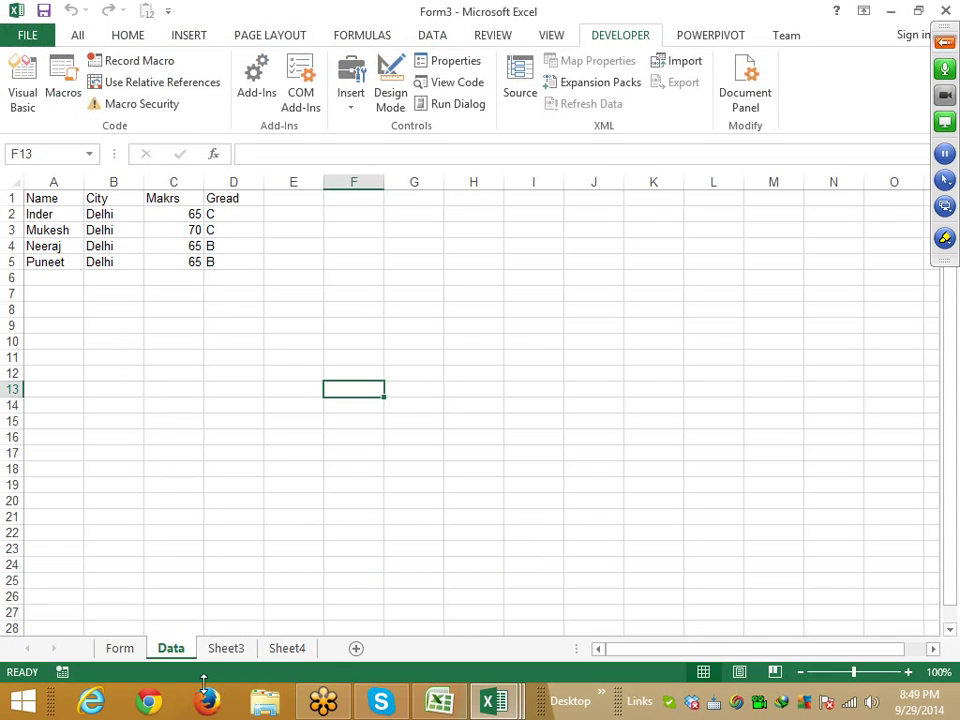
{"action": "left_click", "coordinate": [120, 648]}
{"action": "key", "text": "alt+Tab"}
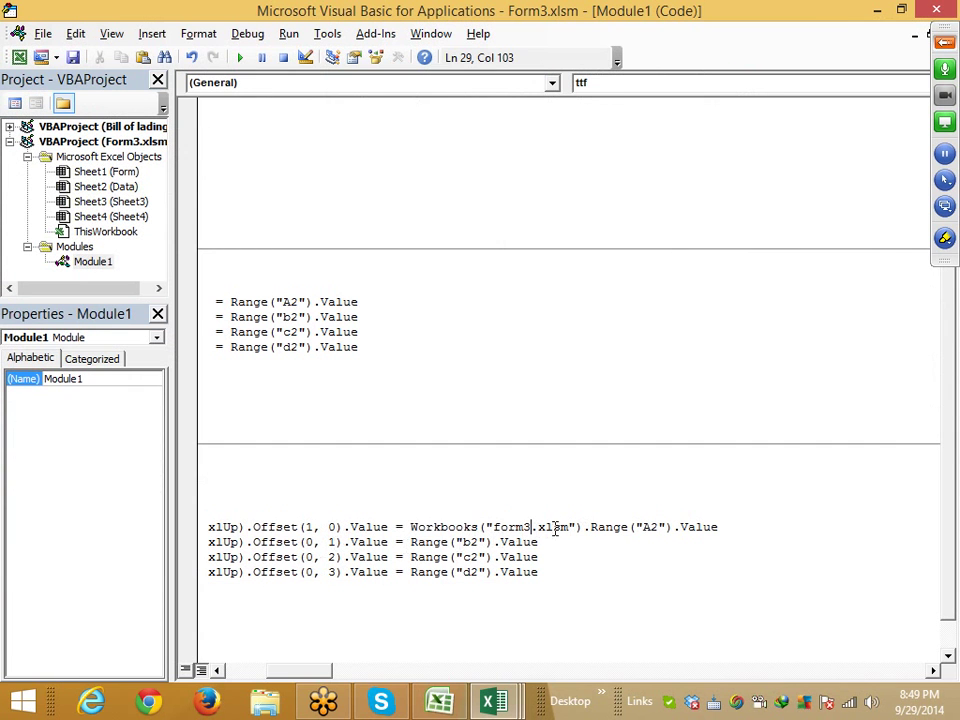
{"action": "left_click", "coordinate": [582, 527]}
{"action": "type", "text": ".shee"}
{"action": "key", "text": "Tab"}
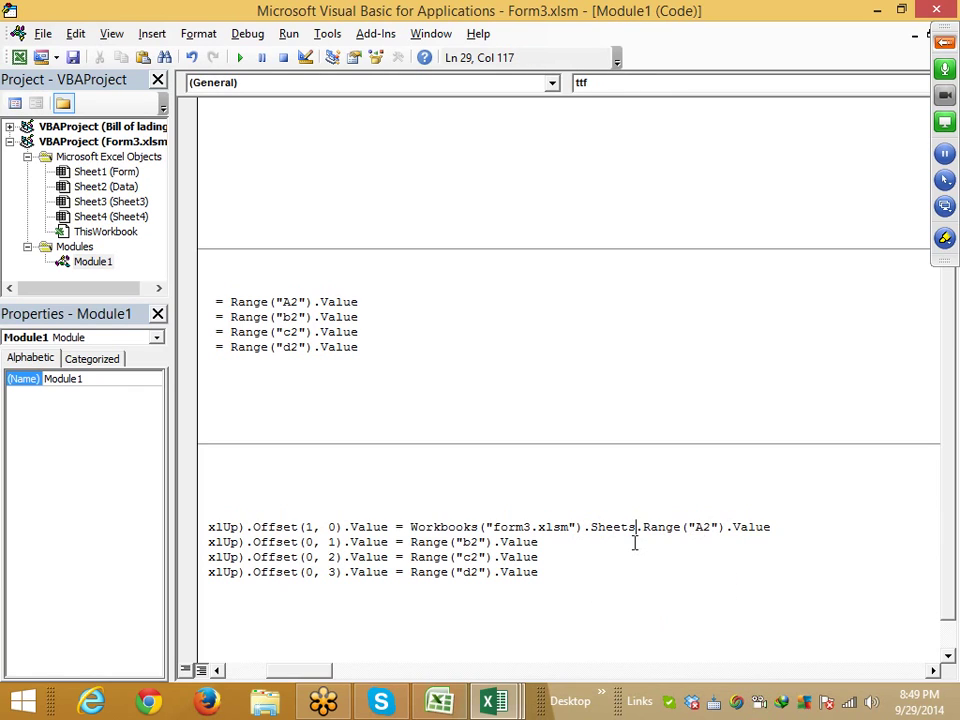
{"action": "type", "text": "(\""}
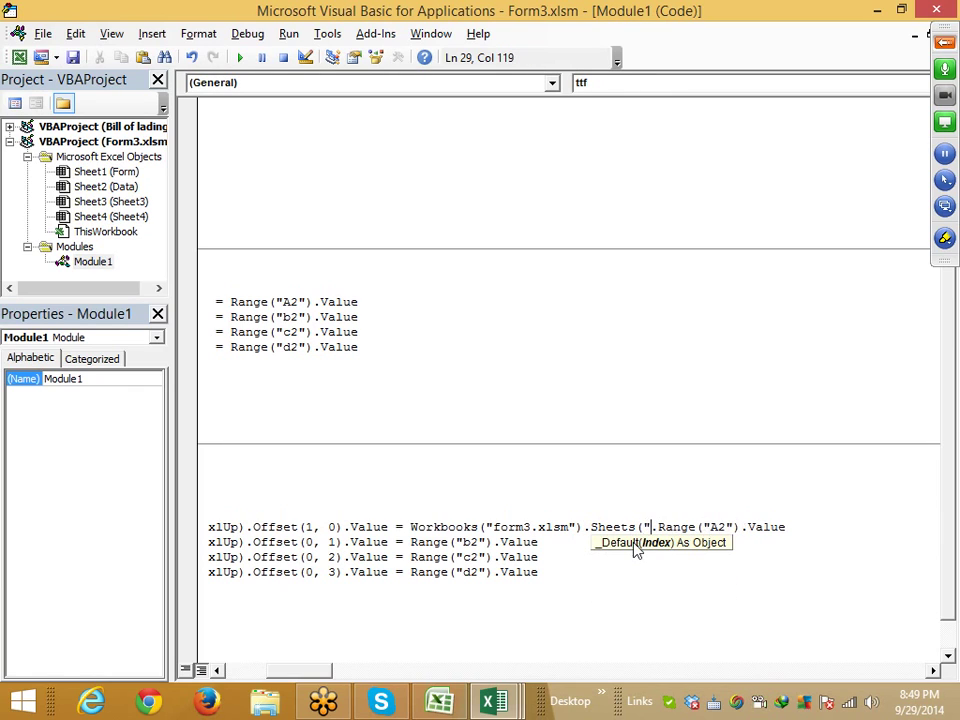
{"action": "type", "text": "Form\""}
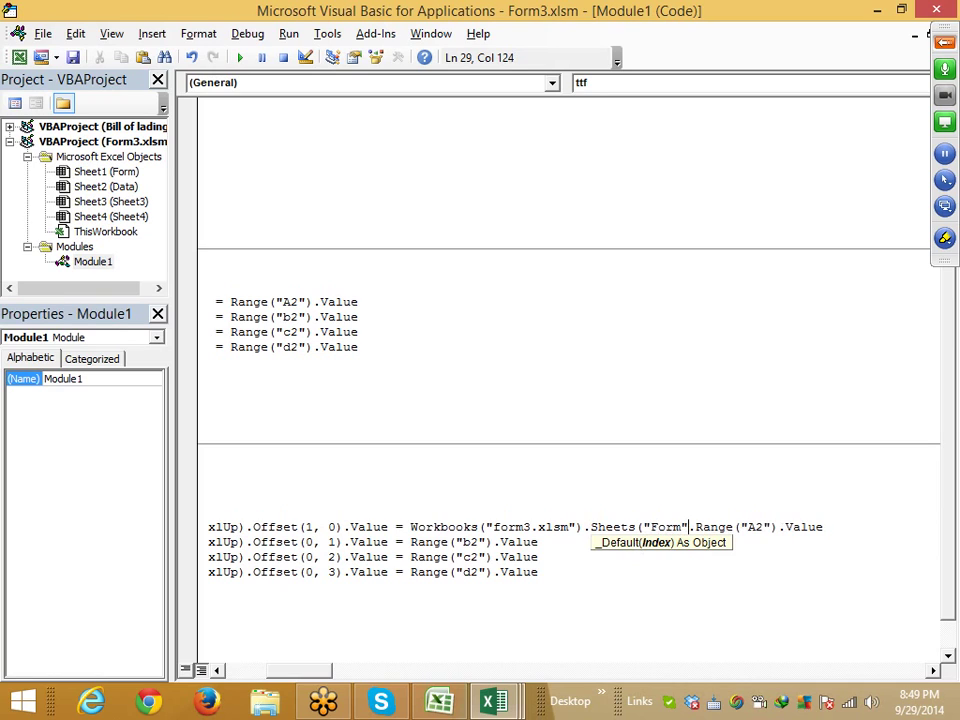
{"action": "type", "text": ")"}
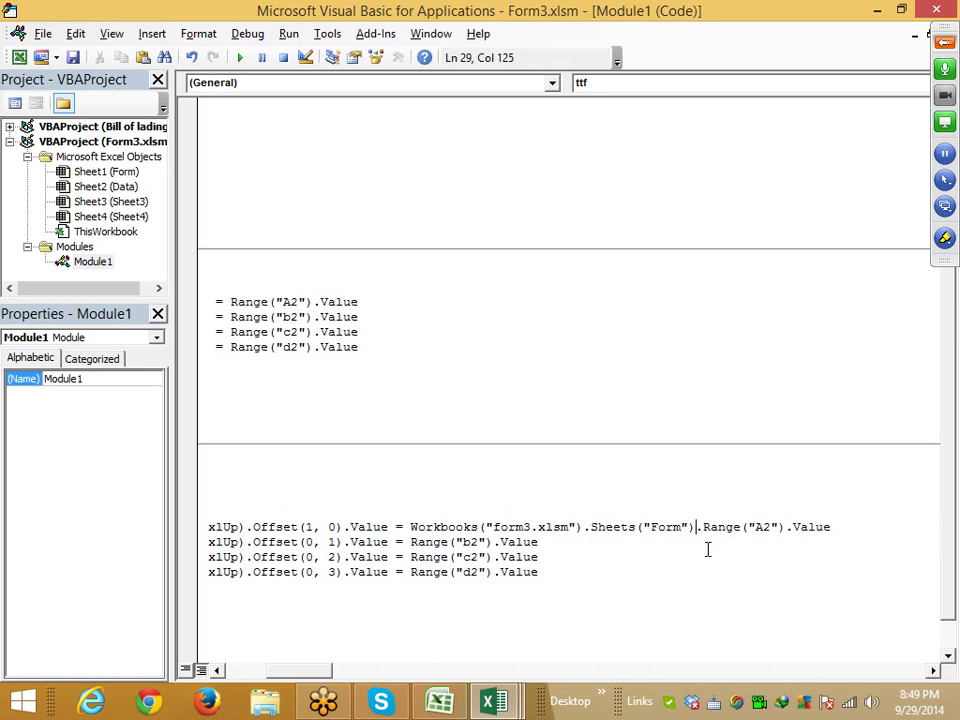
- Copy the form3.xlsm Form-sheet prefix and paste it before the b2, c2 and d2 Range references
{"action": "left_click", "coordinate": [710, 552]}
{"action": "left_click_drag", "start_coordinate": [702, 527], "coordinate": [410, 528]}
{"action": "key", "text": "ctrl+c"}
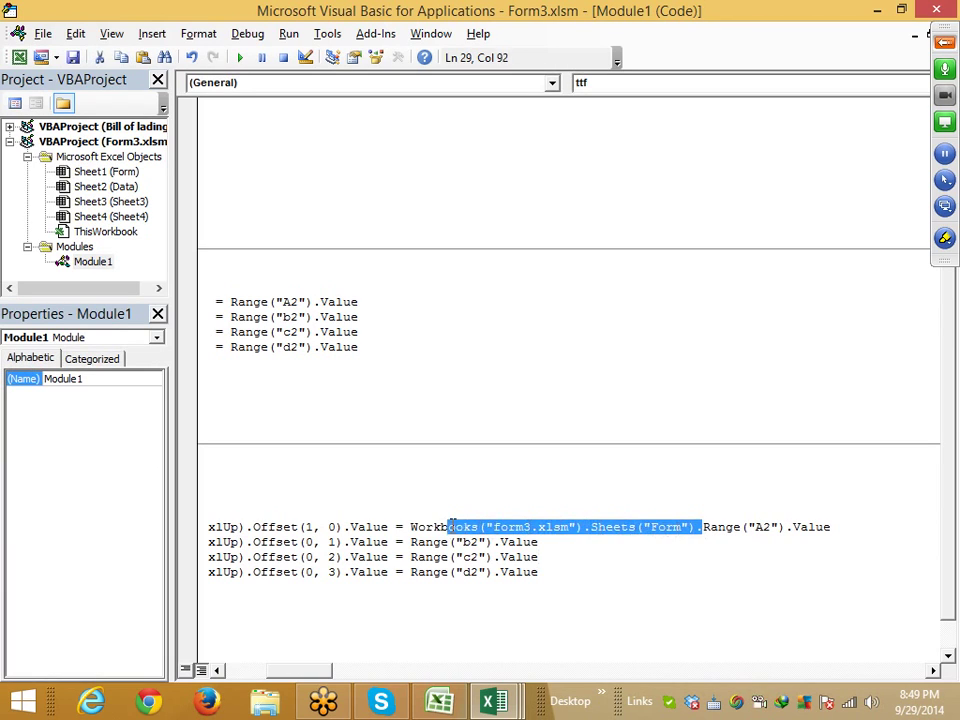
{"action": "double_click", "coordinate": [413, 541]}
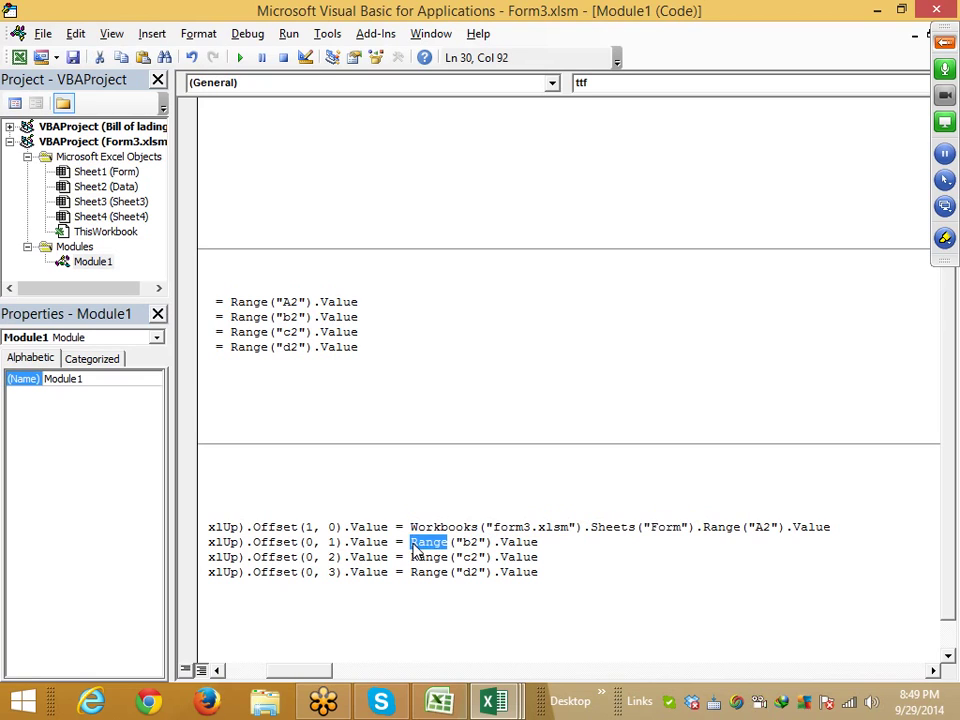
{"action": "left_click", "coordinate": [411, 556]}
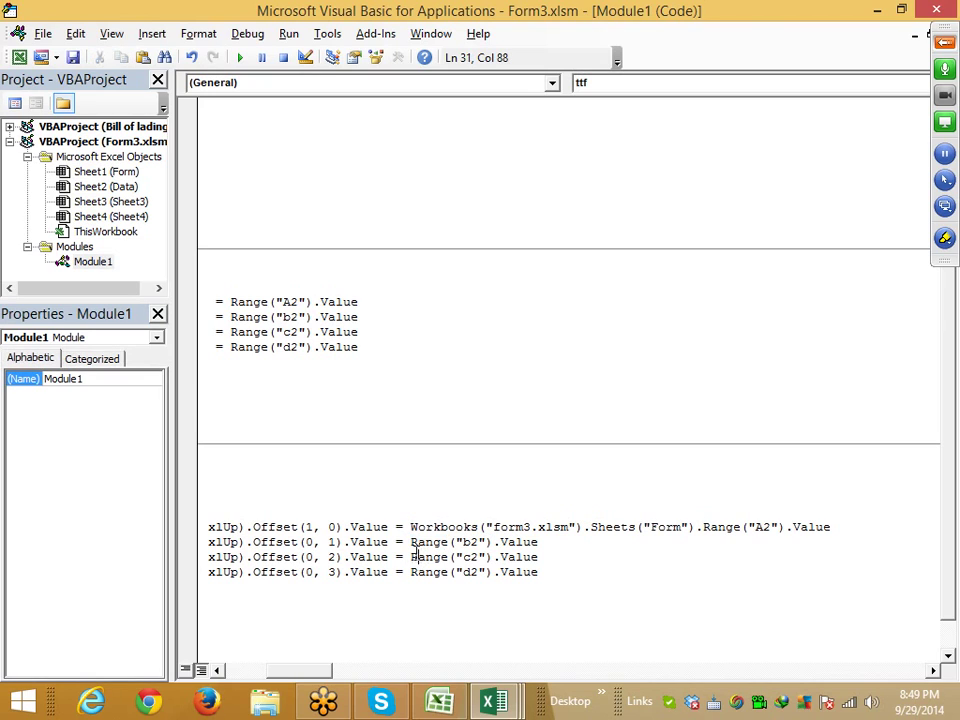
{"action": "left_click", "coordinate": [414, 542]}
{"action": "key", "text": "Left"}
{"action": "key", "text": "ctrl+v"}
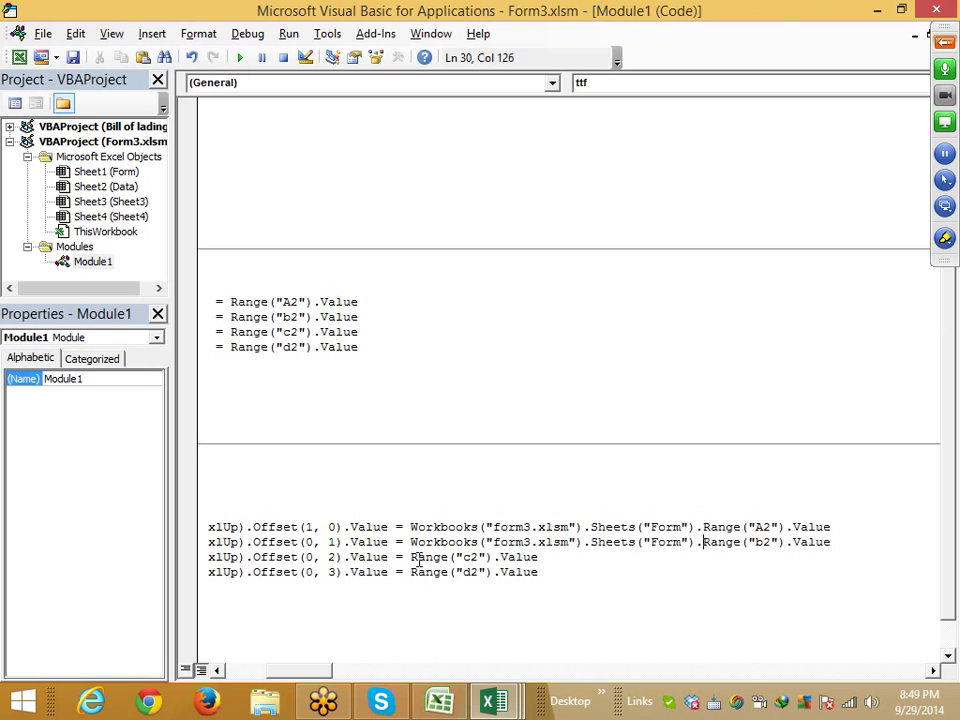
{"action": "left_click", "coordinate": [411, 557]}
{"action": "key", "text": "ctrl+v"}
{"action": "left_click", "coordinate": [411, 572]}
{"action": "key", "text": "ctrl+v"}
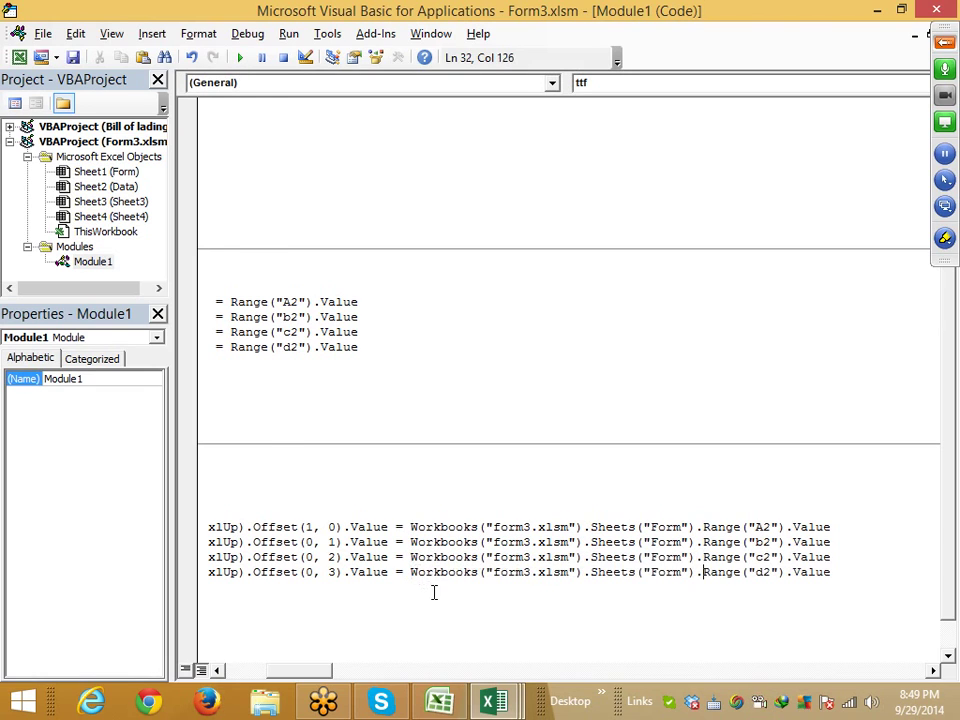
{"action": "left_click", "coordinate": [434, 592]}
{"action": "left_click", "coordinate": [284, 619]}
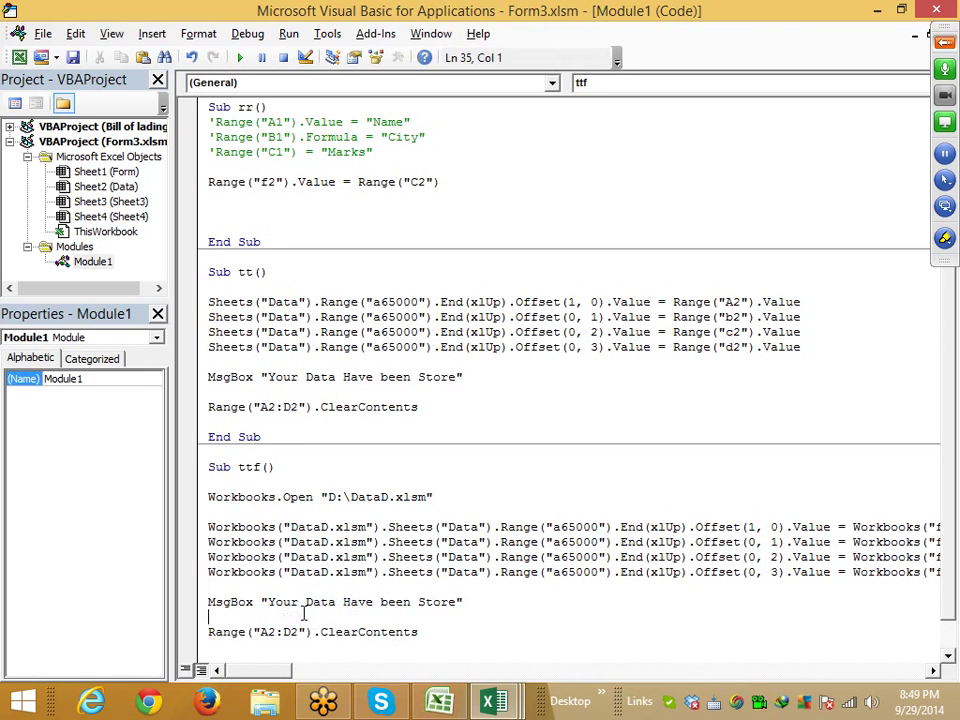
- Add an ActiveWorkbook.Close True line above the MsgBox line in ttf
{"action": "key", "text": "Return"}
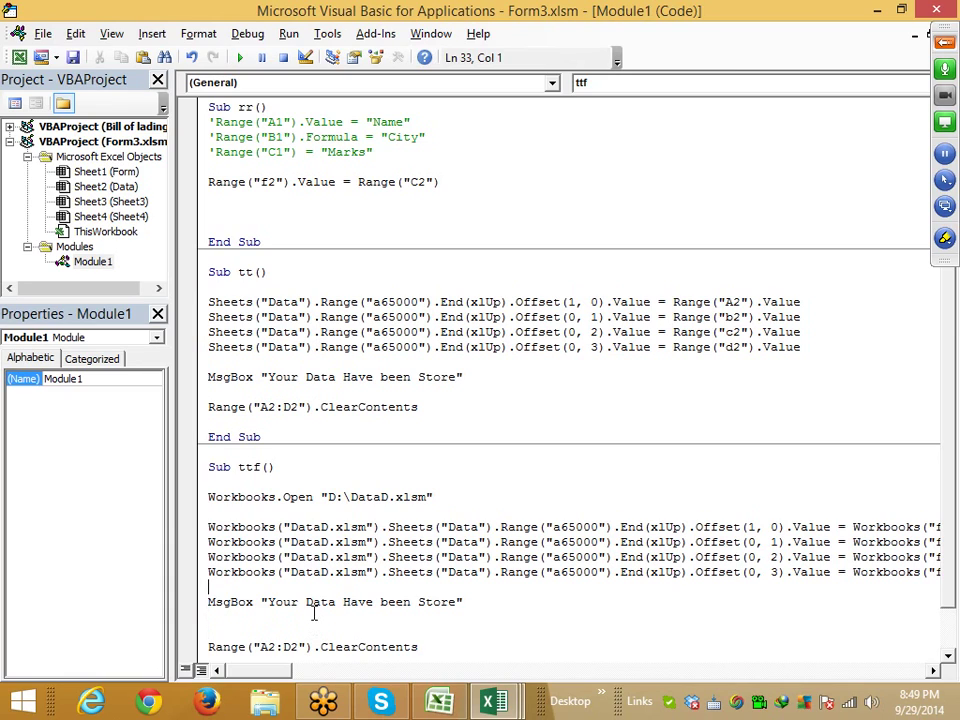
{"action": "key", "text": "Return"}
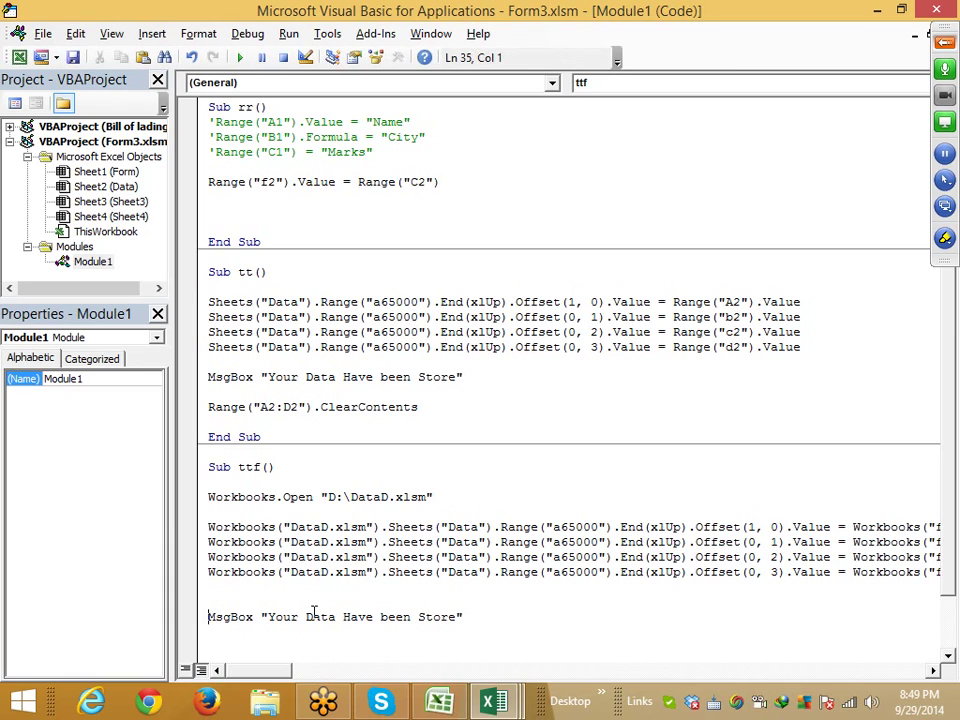
{"action": "type", "text": "w"}
{"action": "key", "text": "BackSpace"}
{"action": "type", "text": "a"}
{"action": "type", "text": "ctivewo"}
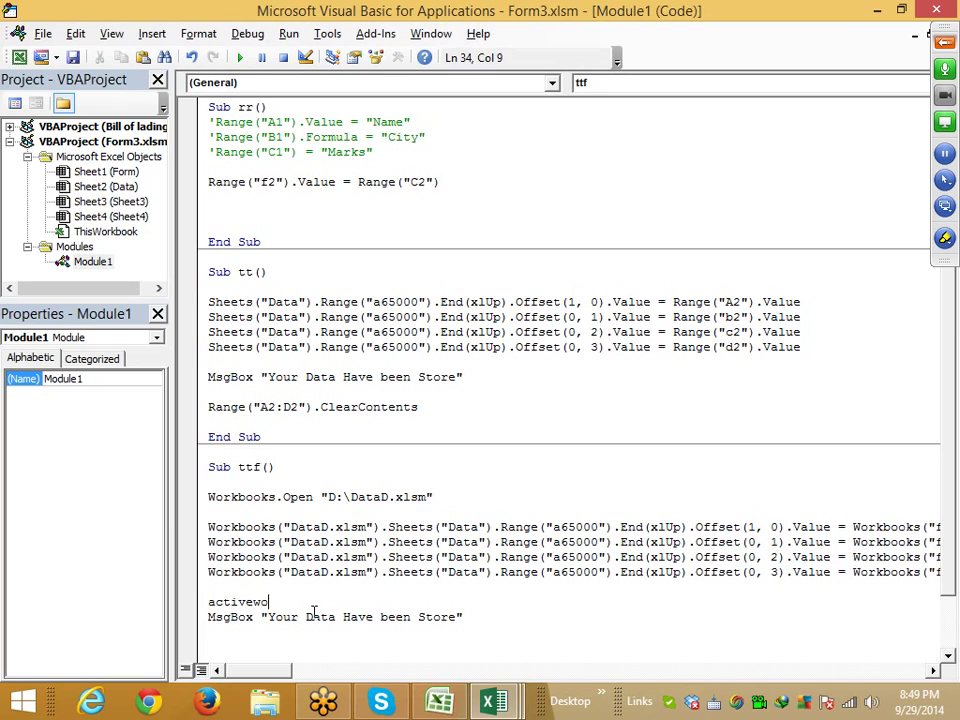
{"action": "type", "text": "rkb"}
{"action": "key", "text": "BackSpace"}
{"action": "type", "text": "book."}
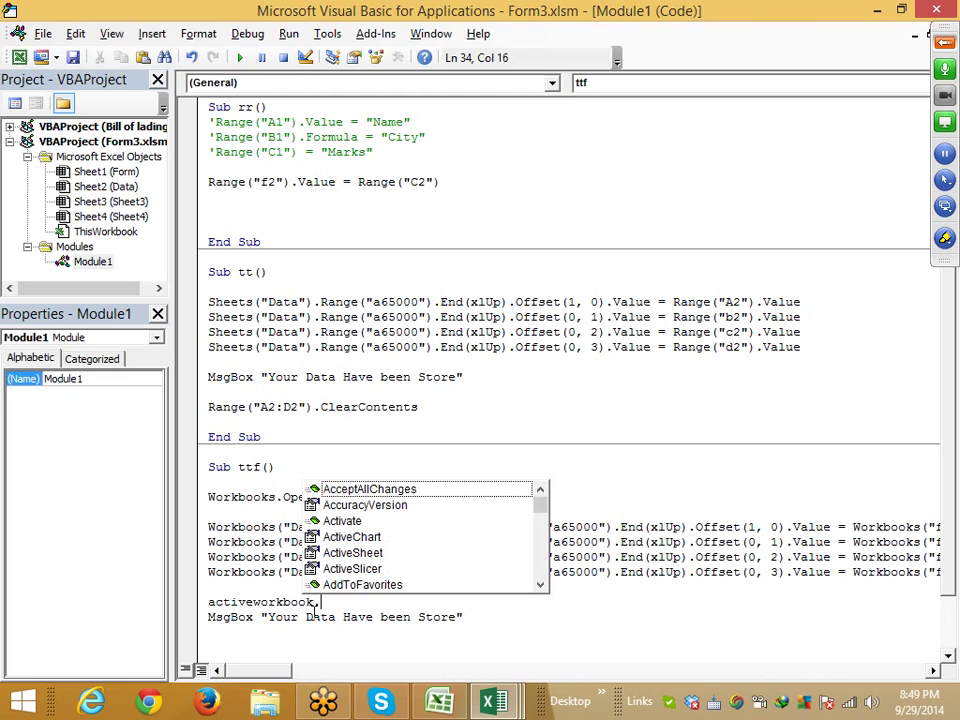
{"action": "type", "text": "s"}
{"action": "key", "text": "BackSpace"}
{"action": "type", "text": "c"}
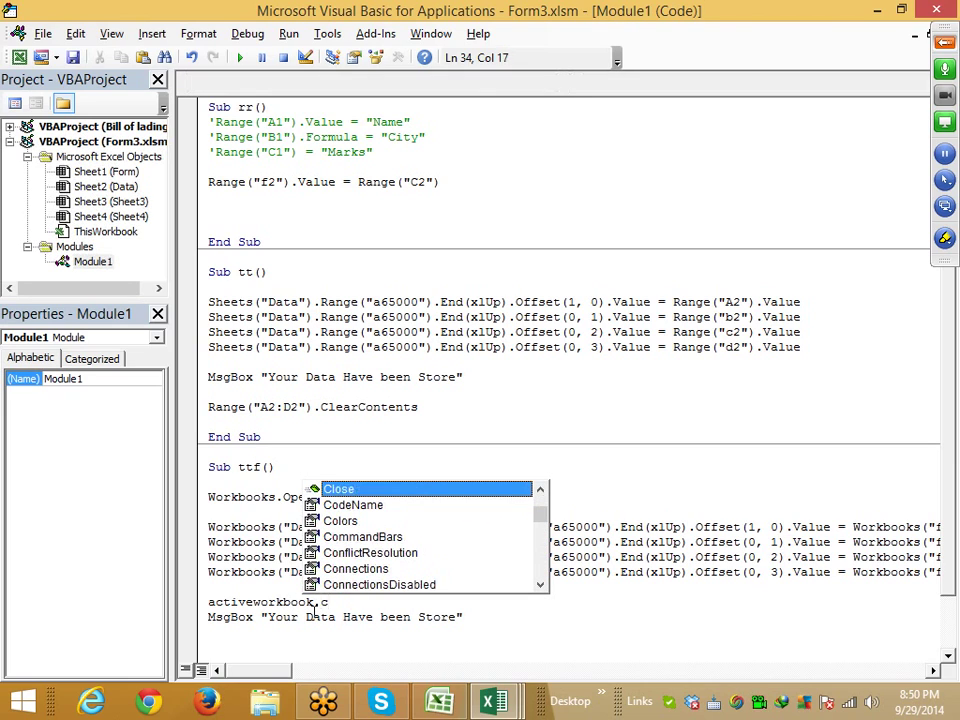
{"action": "type", "text": "l"}
{"action": "key", "text": "Tab"}
{"action": "type", "text": "tr"}
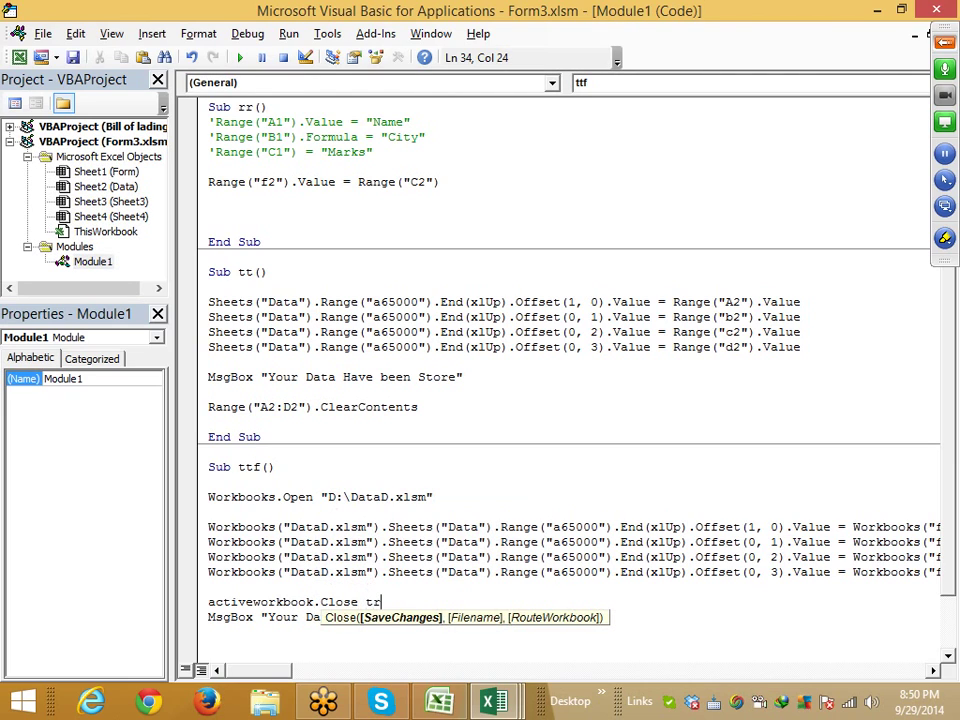
{"action": "type", "text": "ue"}
{"action": "key", "text": "Down"}
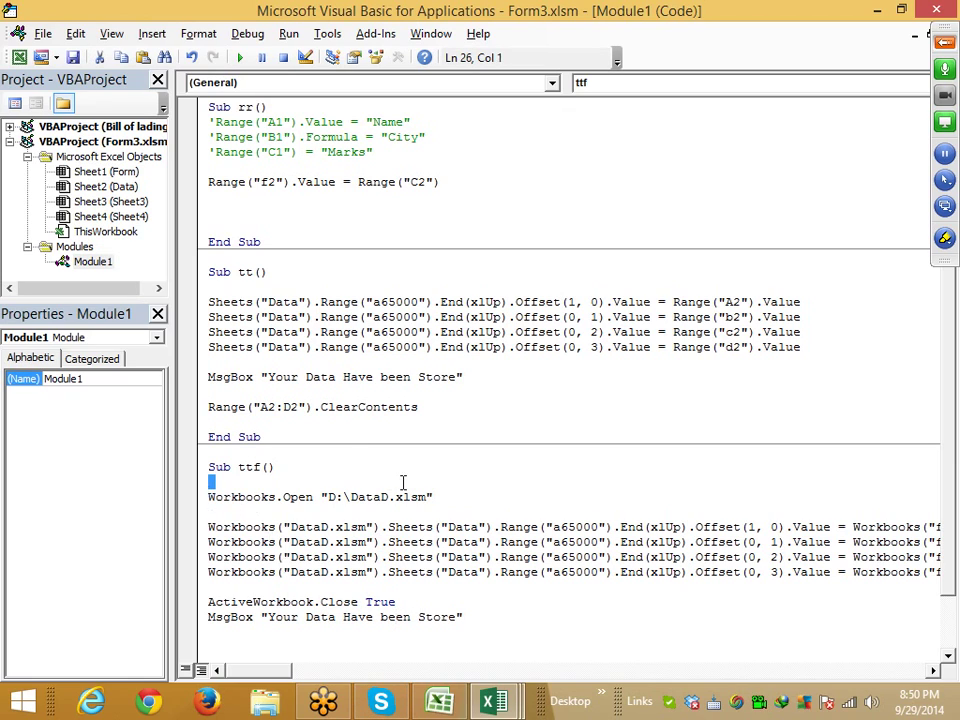
- Highlight the Workbooks.Open line and the ActiveWorkbook, Close and True parts of the new line
{"action": "left_click_drag", "start_coordinate": [208, 500], "coordinate": [433, 497]}
{"action": "mouse_move", "coordinate": [208, 589]}
{"action": "left_mouse_down"}
{"action": "mouse_move", "coordinate": [305, 597]}
{"action": "mouse_move", "coordinate": [245, 600]}
{"action": "left_mouse_up"}
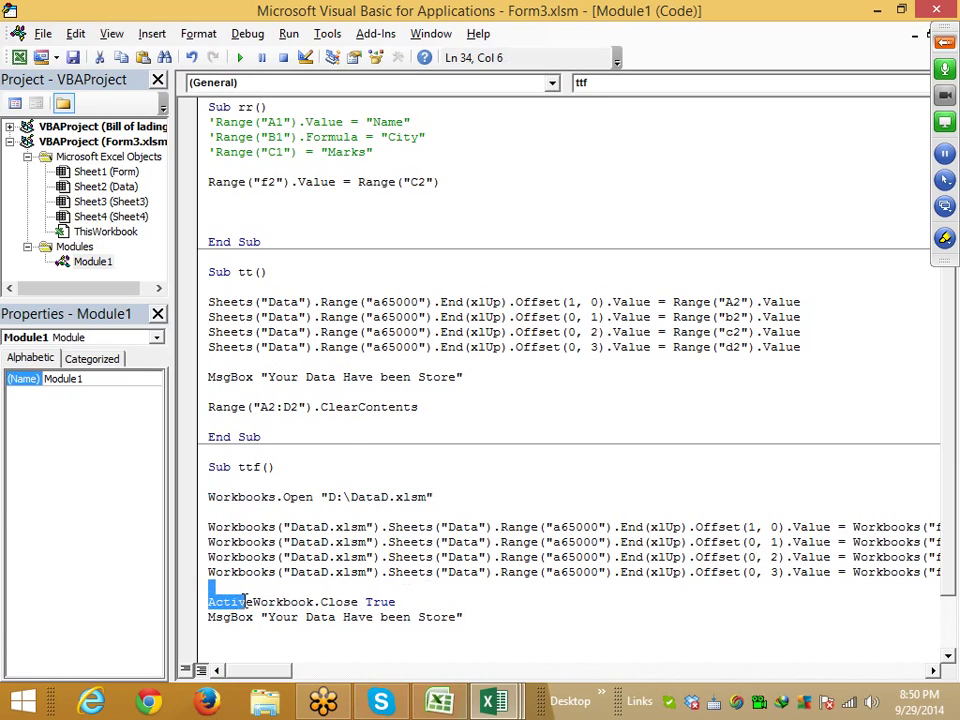
{"action": "left_click", "coordinate": [334, 602]}
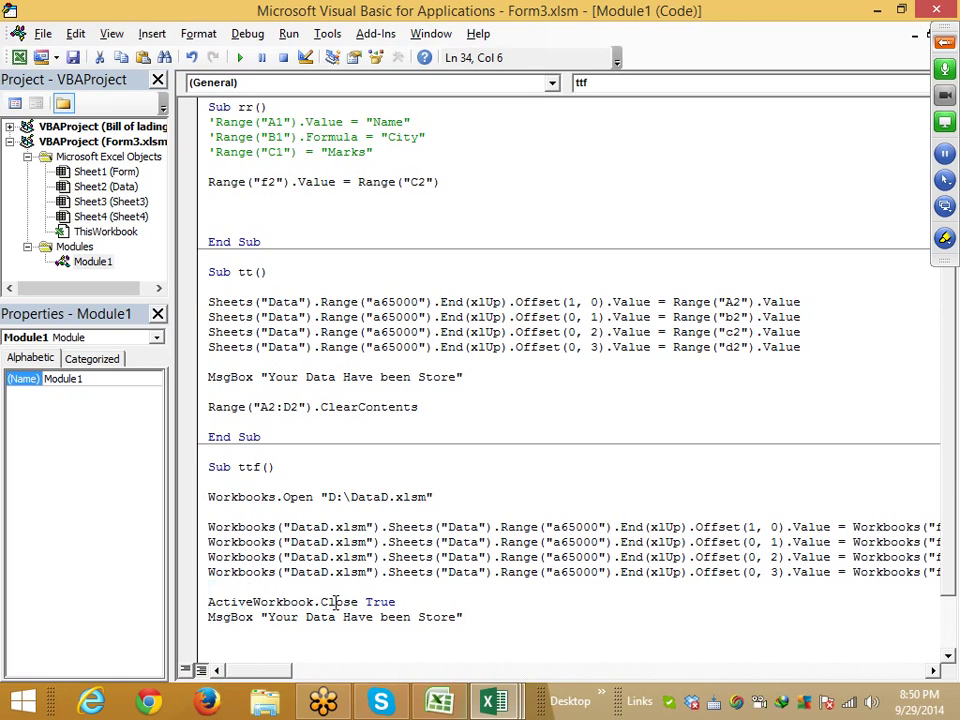
{"action": "double_click", "coordinate": [380, 601]}
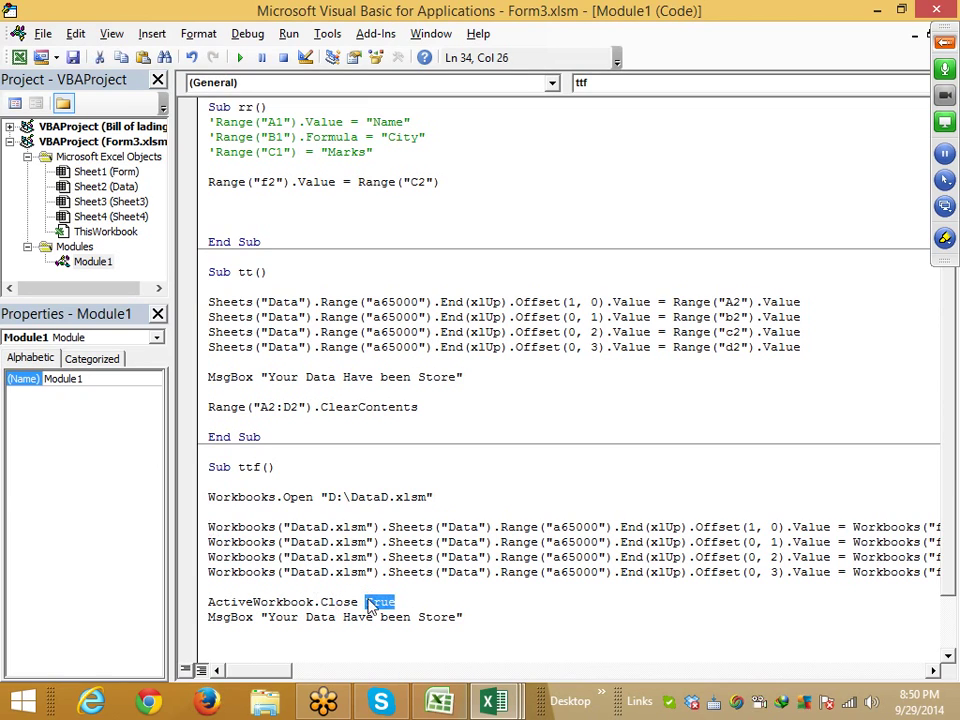
{"action": "scroll", "coordinate": [377, 612], "scroll_direction": "down", "scroll_amount": 1}
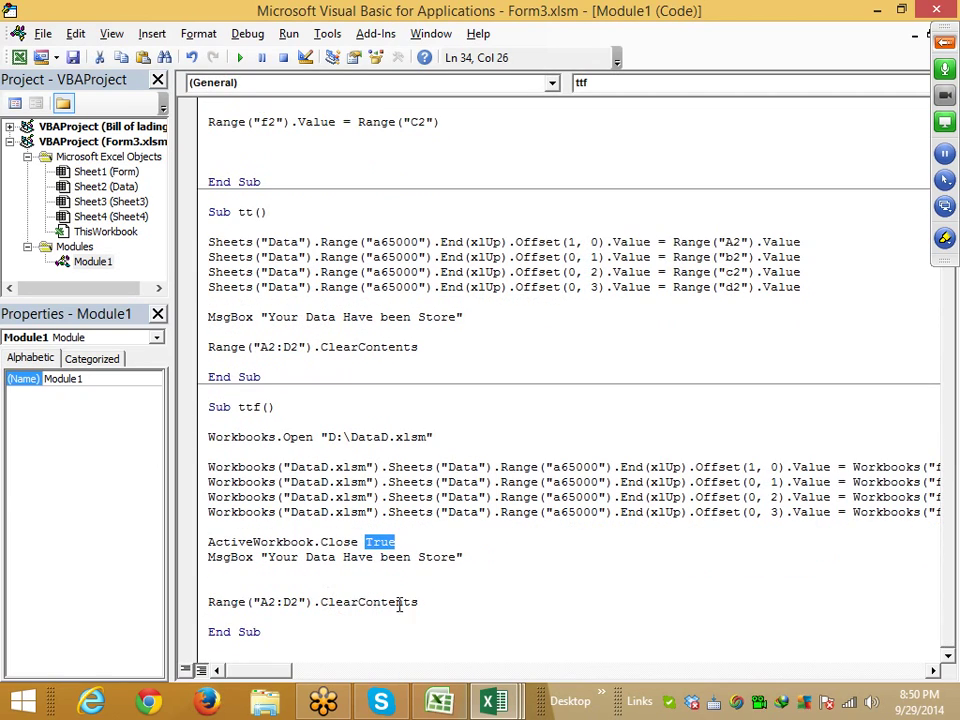
- Fill the form row A2:D2 with a student name, Delhi, 82 and F
{"action": "key", "text": "alt+F11"}
{"action": "left_click", "coordinate": [258, 470]}
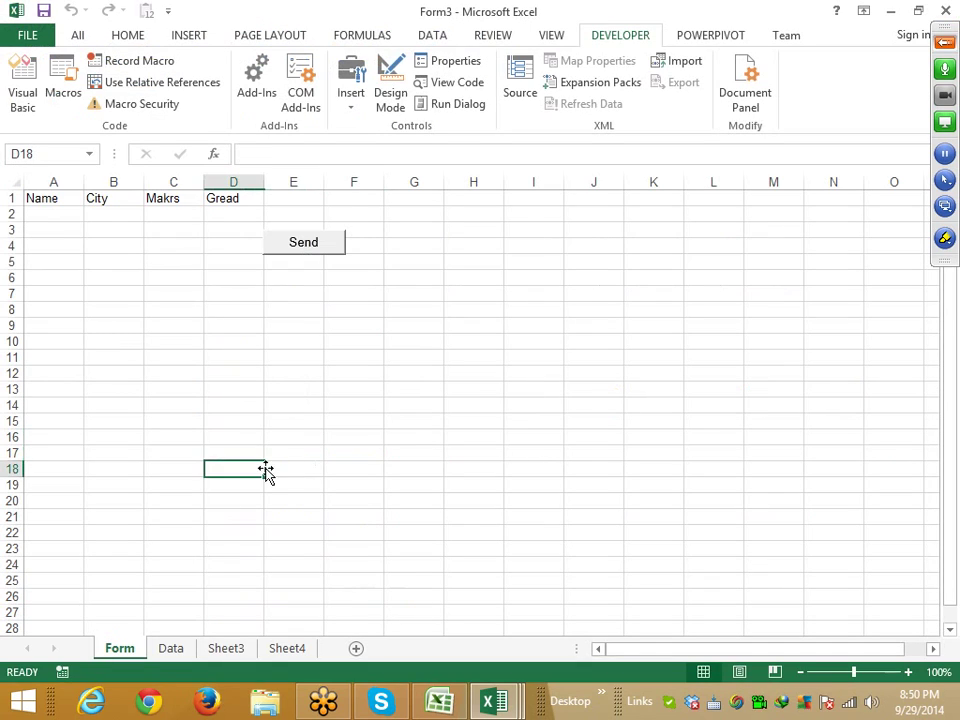
{"action": "left_click", "coordinate": [66, 210]}
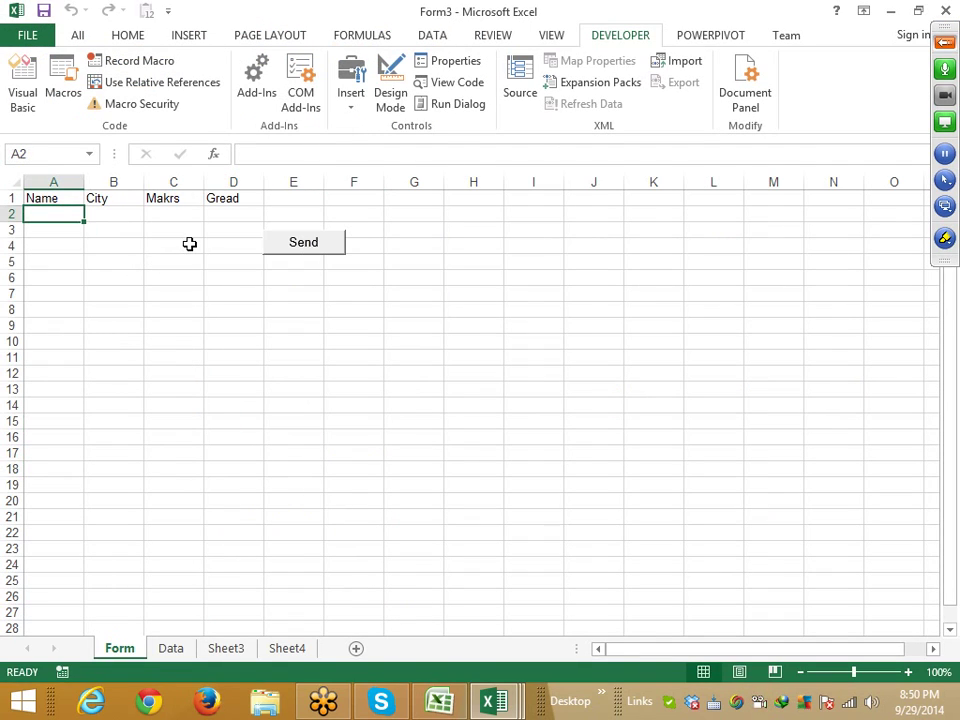
{"action": "type", "text": "Neet"}
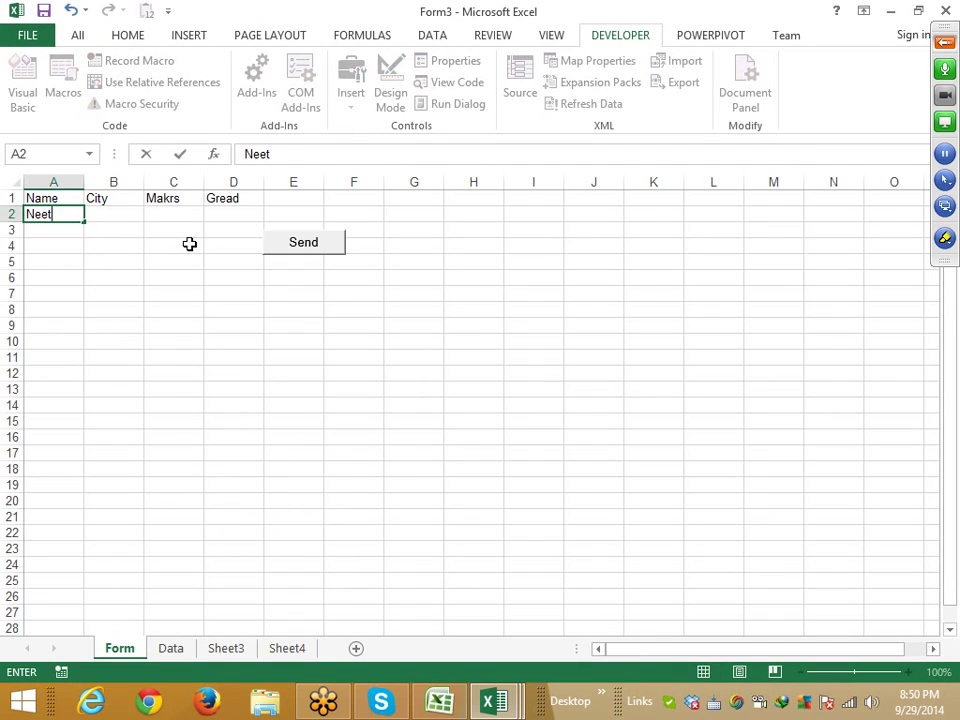
{"action": "type", "text": "u"}
{"action": "key", "text": "Tab"}
{"action": "type", "text": "65"}
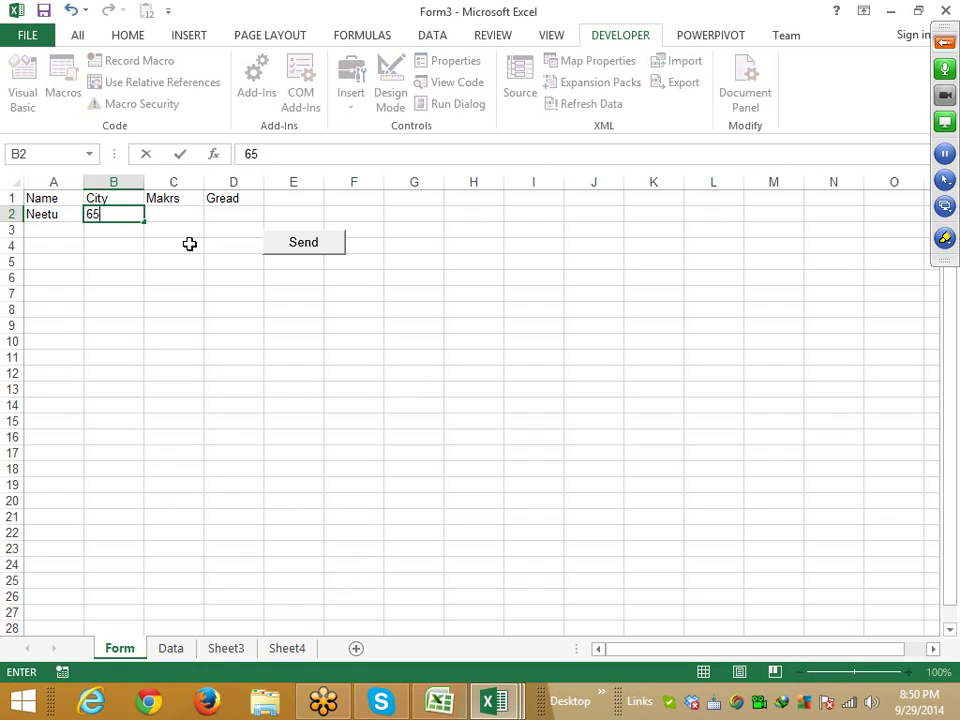
{"action": "key", "text": "Escape"}
{"action": "type", "text": "De"}
{"action": "type", "text": "lhi"}
{"action": "key", "text": "Tab"}
{"action": "type", "text": "8"}
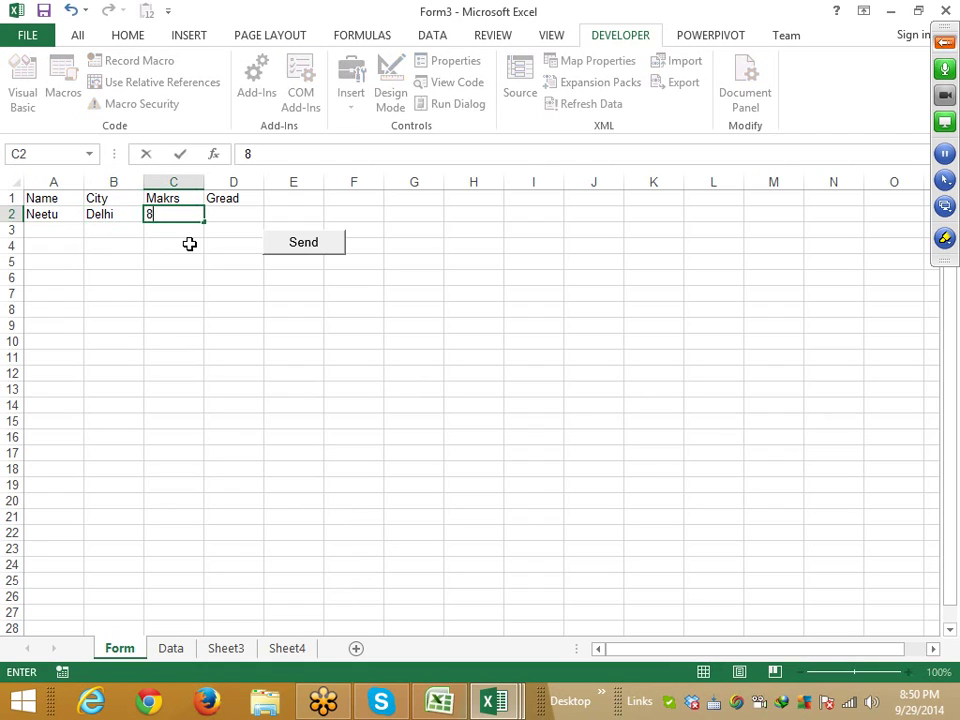
{"action": "type", "text": "2"}
{"action": "key", "text": "Tab"}
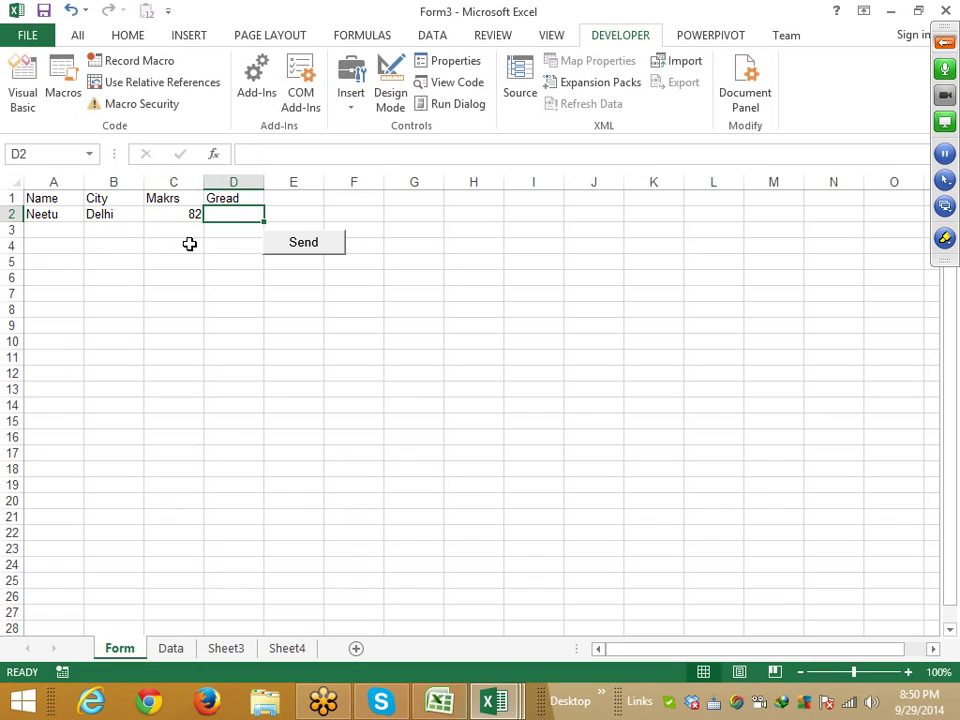
{"action": "type", "text": "F"}
{"action": "left_click", "coordinate": [227, 290]}
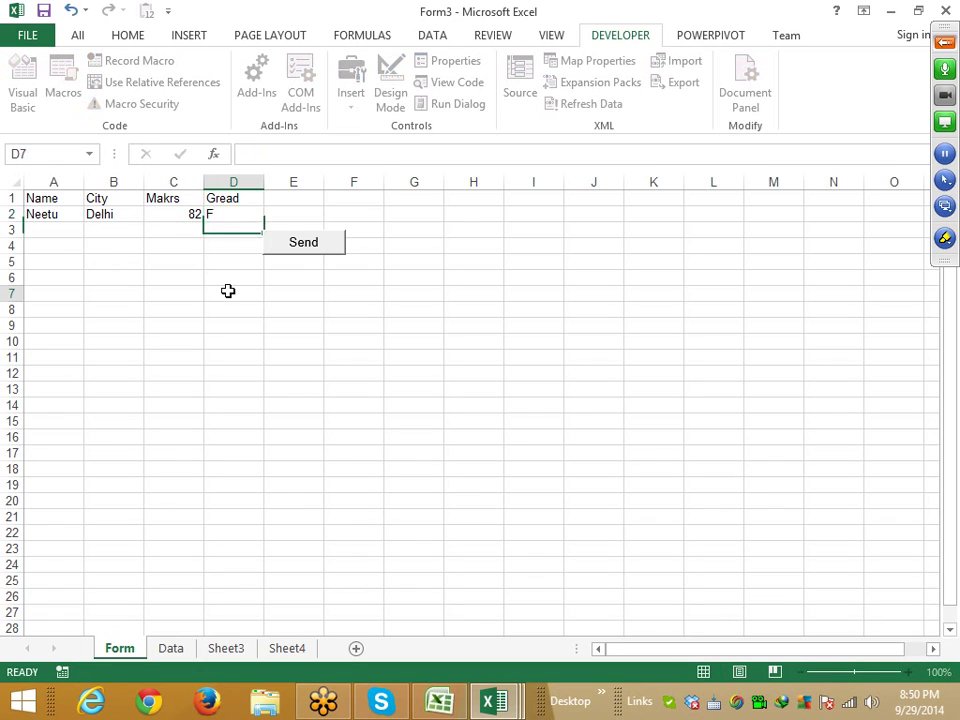
- Submit the row with Send, dismiss the confirmation, and view the Data sheet
{"action": "left_click", "coordinate": [305, 250]}
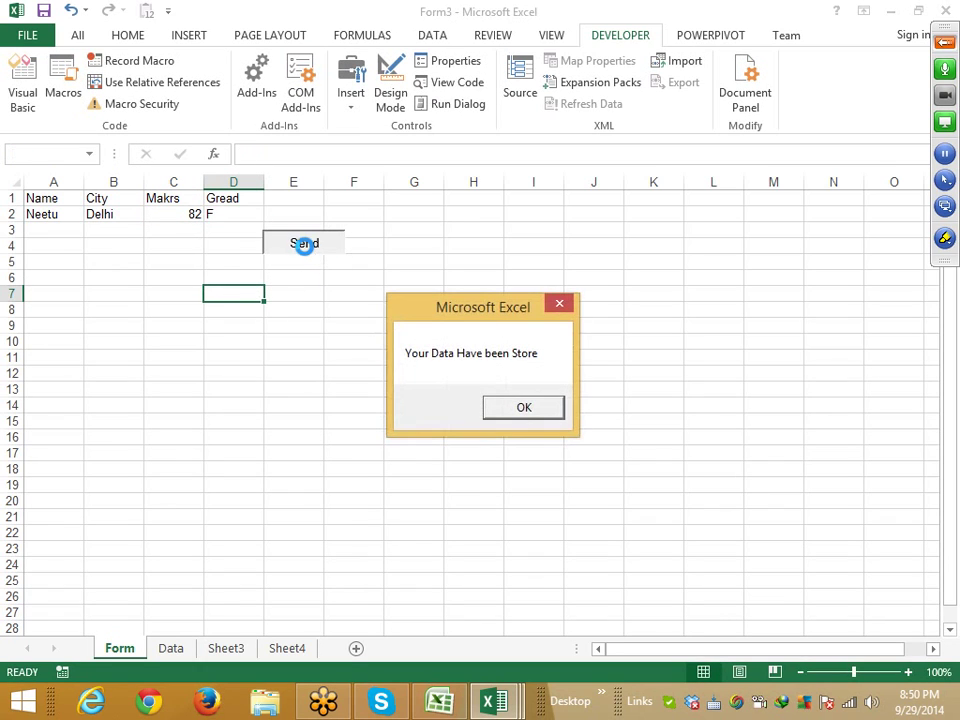
{"action": "left_click", "coordinate": [503, 401]}
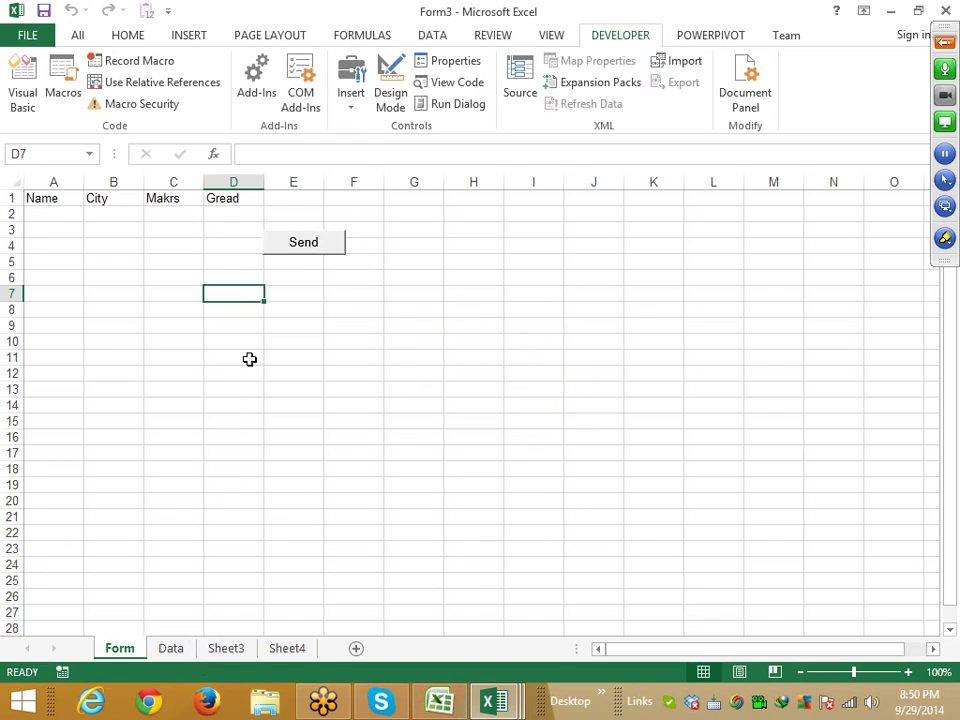
{"action": "left_click", "coordinate": [170, 648]}
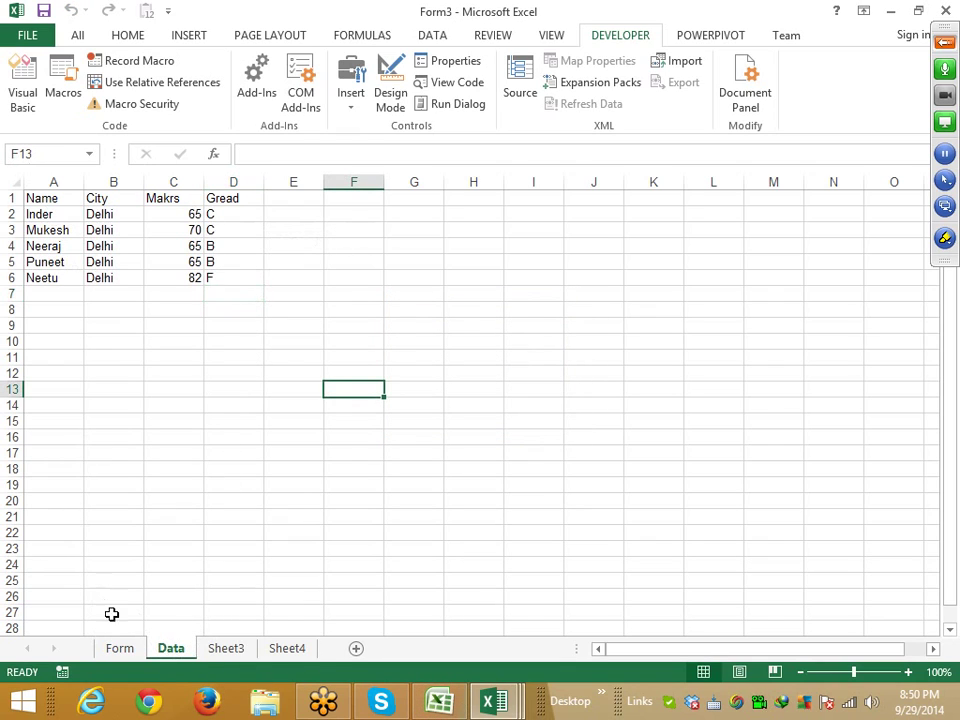
- Draw a form-control button below Send on the Form sheet and assign it the ttf macro
{"action": "left_click", "coordinate": [119, 648]}
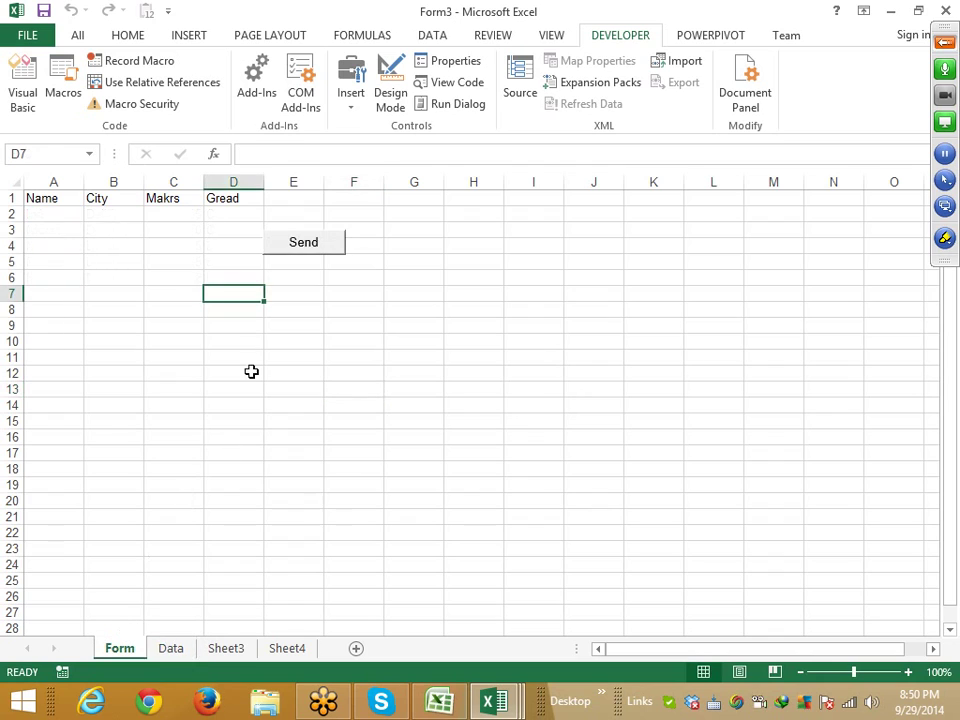
{"action": "left_click", "coordinate": [350, 115]}
{"action": "left_click", "coordinate": [342, 146]}
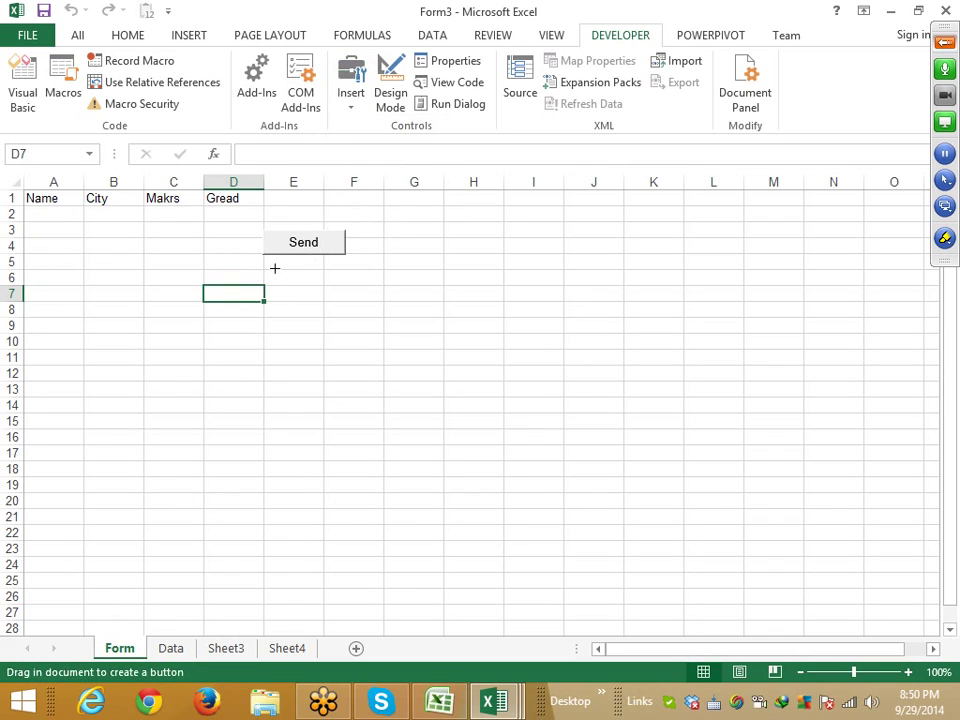
{"action": "left_click_drag", "start_coordinate": [274, 268], "coordinate": [355, 300]}
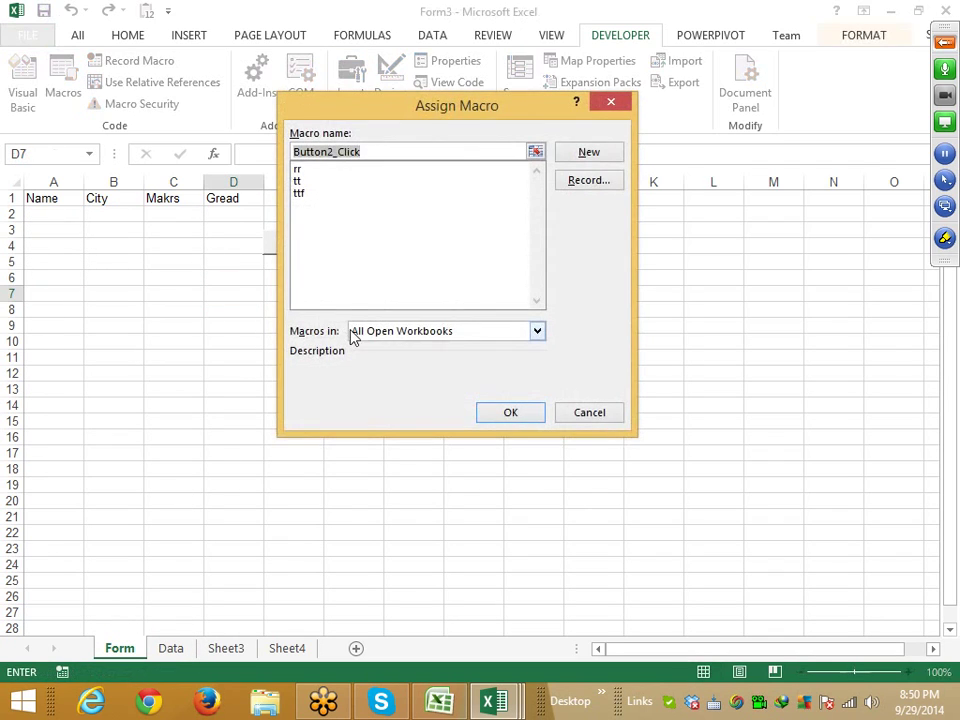
{"action": "left_click", "coordinate": [300, 193]}
{"action": "left_click", "coordinate": [503, 413]}
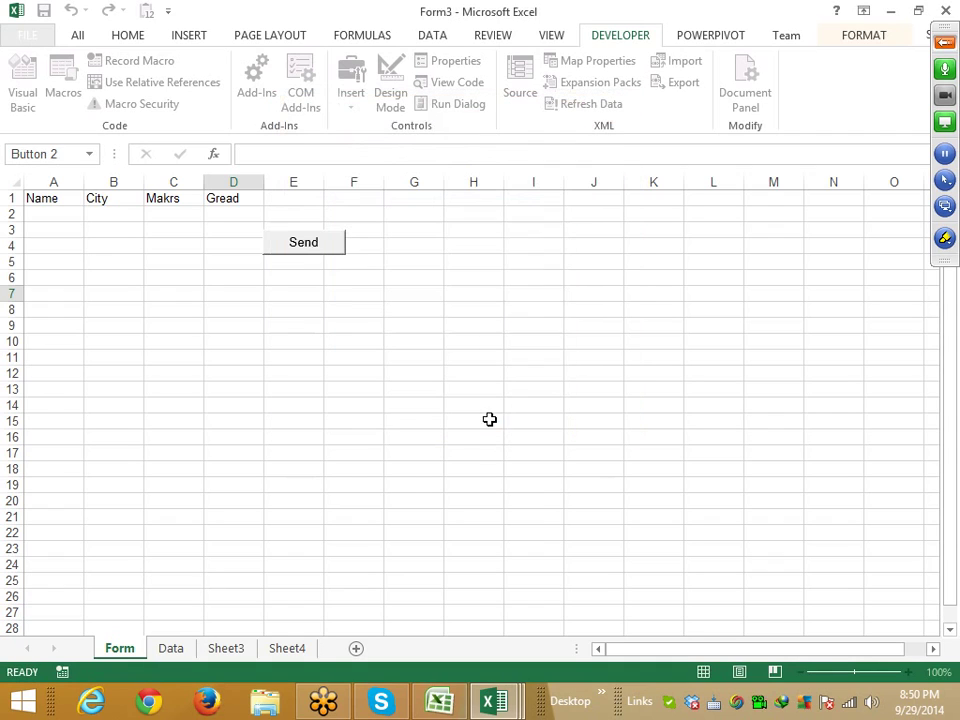
{"action": "left_click", "coordinate": [319, 405]}
- Enter a name, Delhi, 854 and A, store it with Button 2, and dismiss the confirmation
{"action": "left_click", "coordinate": [71, 216]}
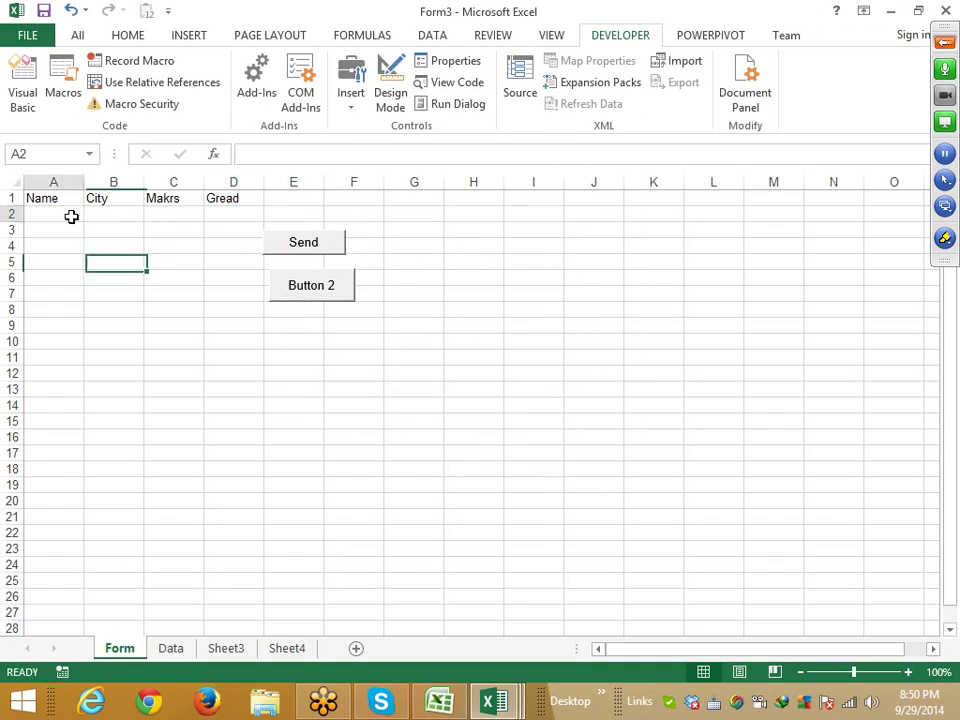
{"action": "type", "text": "Yo"}
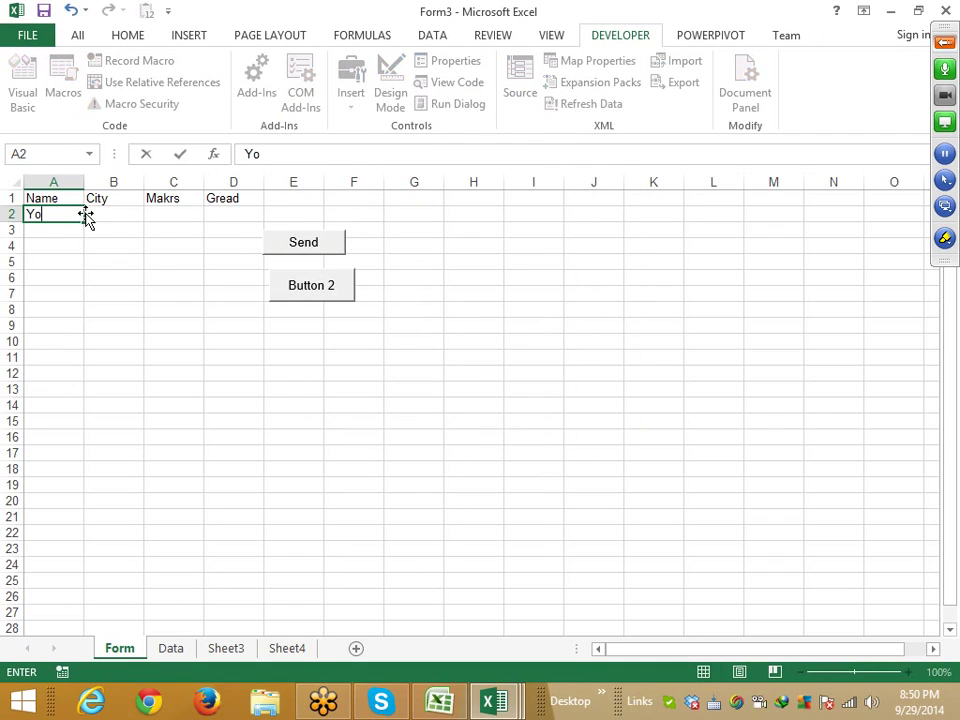
{"action": "type", "text": "gesh"}
{"action": "key", "text": "Tab"}
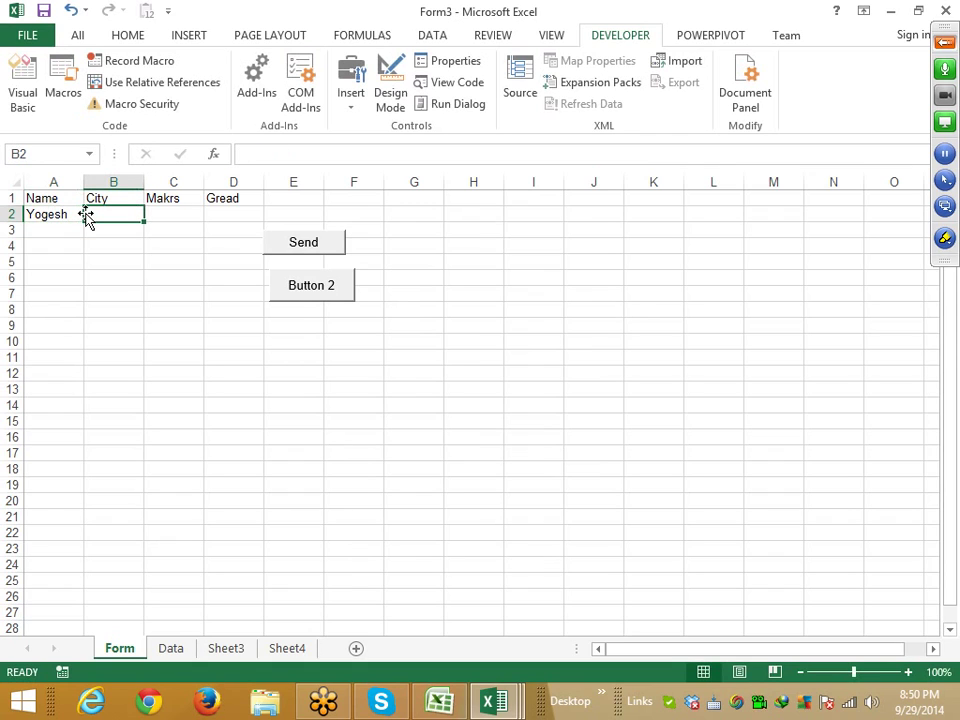
{"action": "type", "text": "Delhi"}
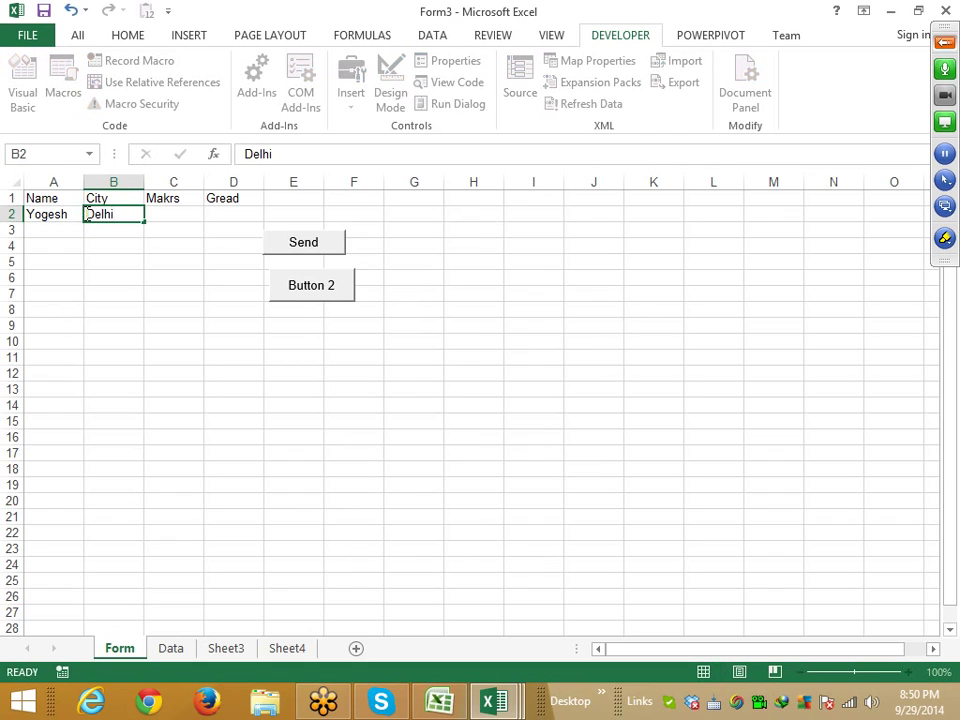
{"action": "key", "text": "Tab"}
{"action": "type", "text": "854"}
{"action": "key", "text": "Tab"}
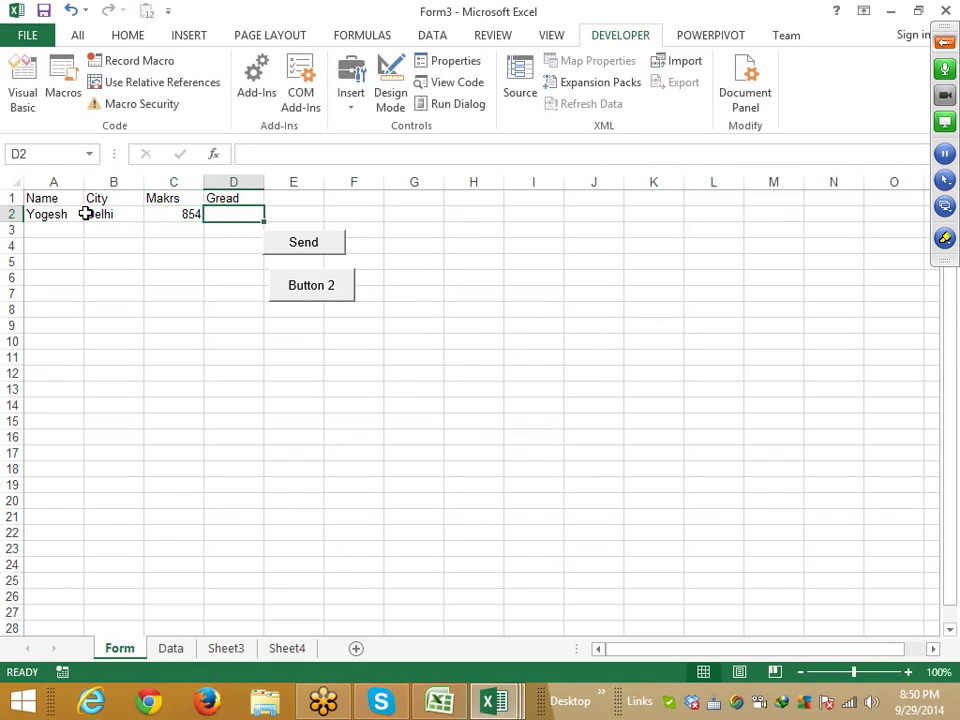
{"action": "type", "text": "A"}
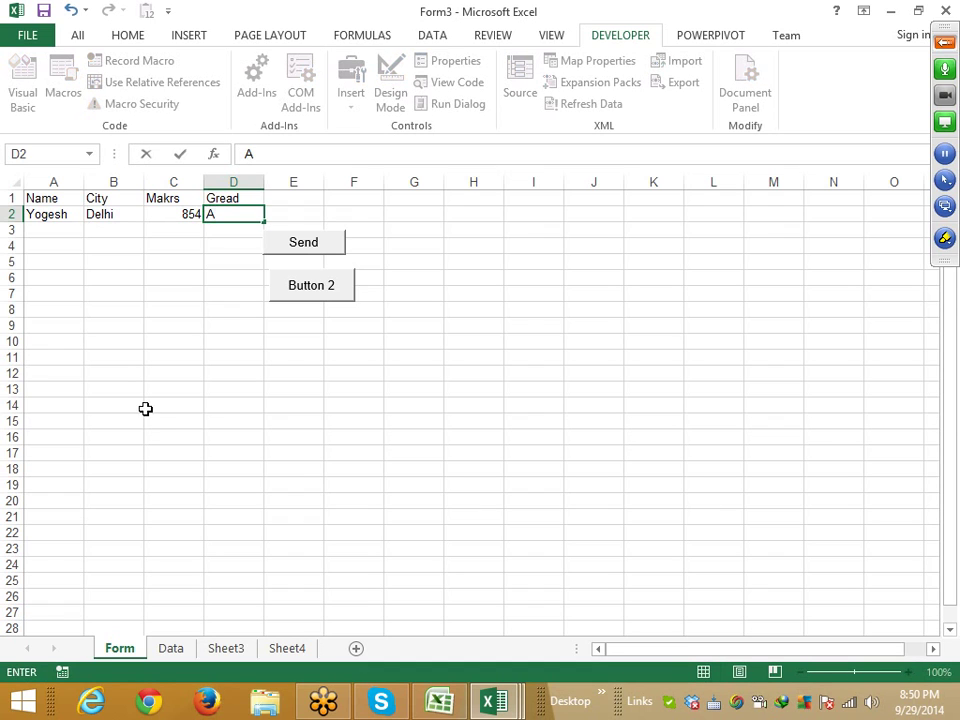
{"action": "left_click", "coordinate": [150, 420]}
{"action": "left_click", "coordinate": [299, 292]}
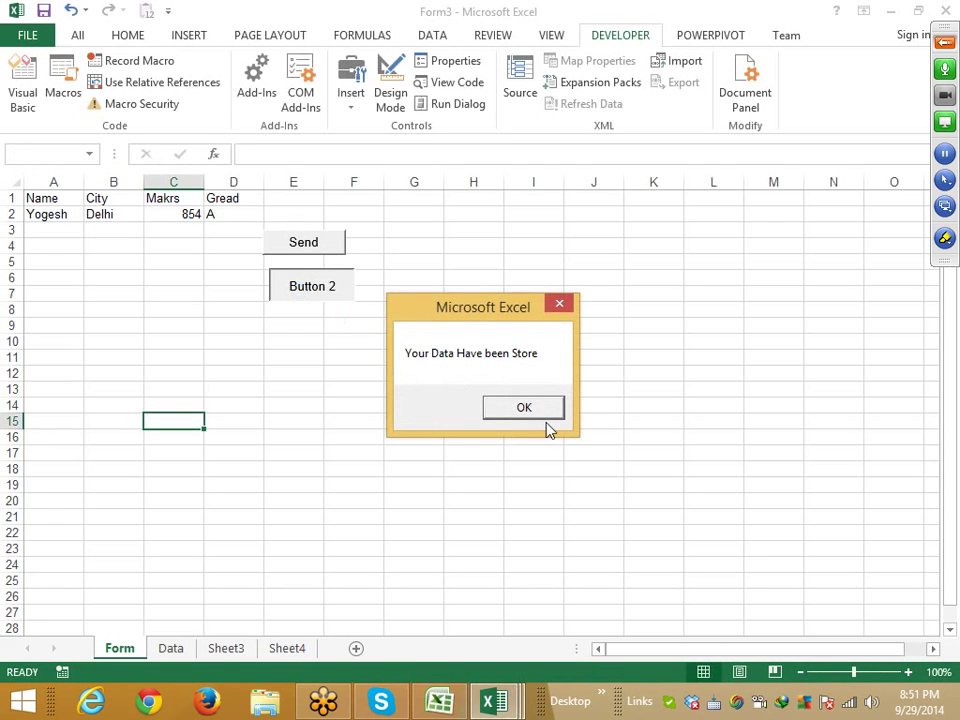
{"action": "left_click", "coordinate": [539, 408]}
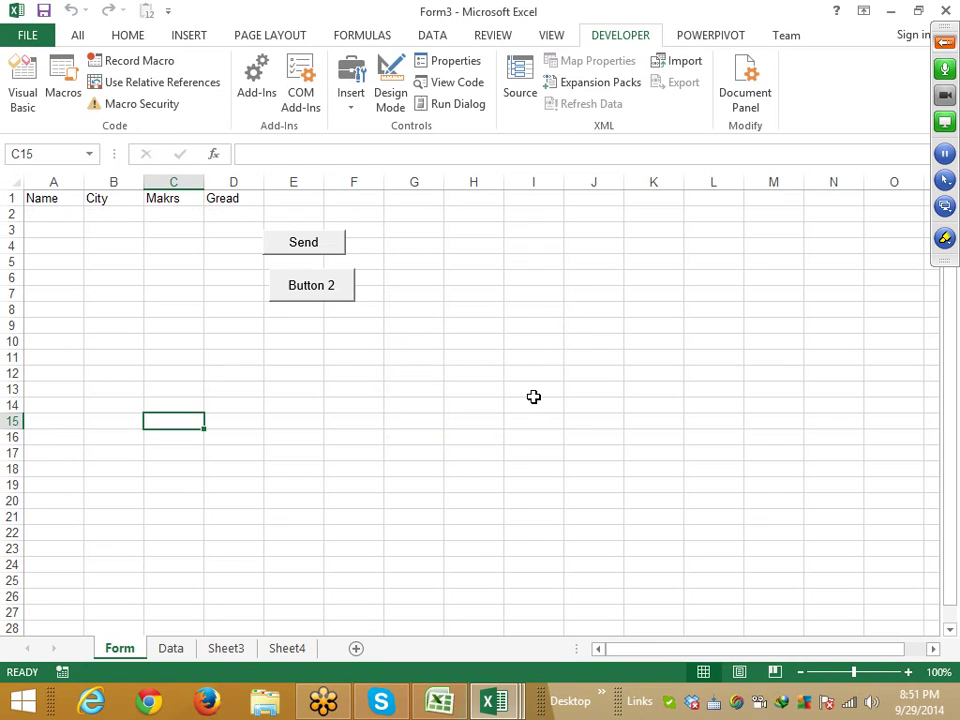
- Reopen DataD from Recent Workbooks, highlight the new row A6:D6, then return to Form3
{"action": "left_click", "coordinate": [30, 35]}
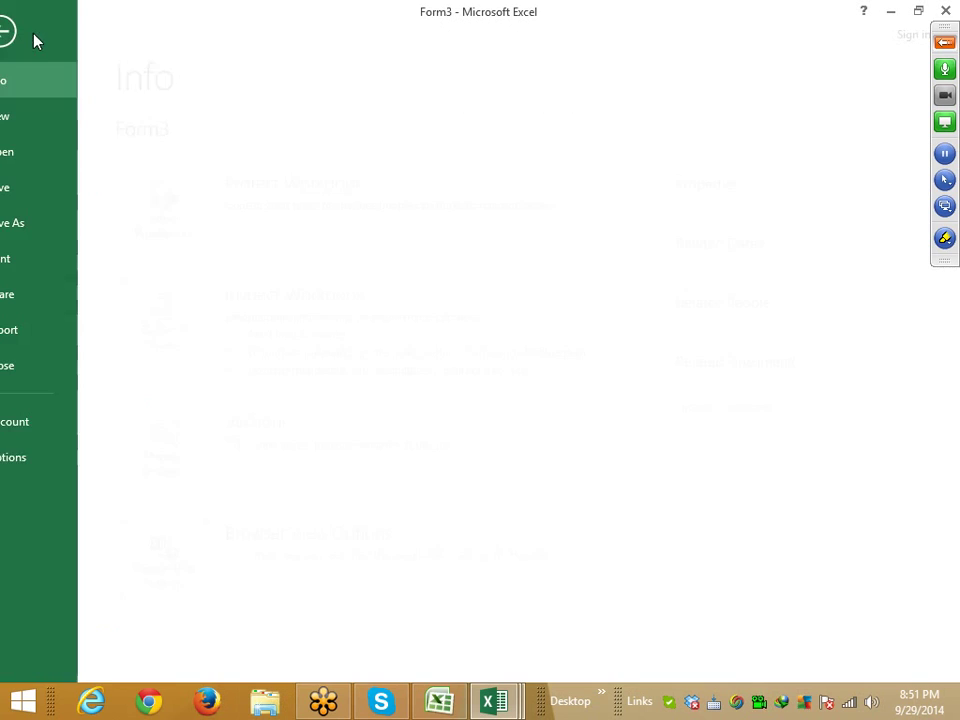
{"action": "left_click", "coordinate": [56, 152]}
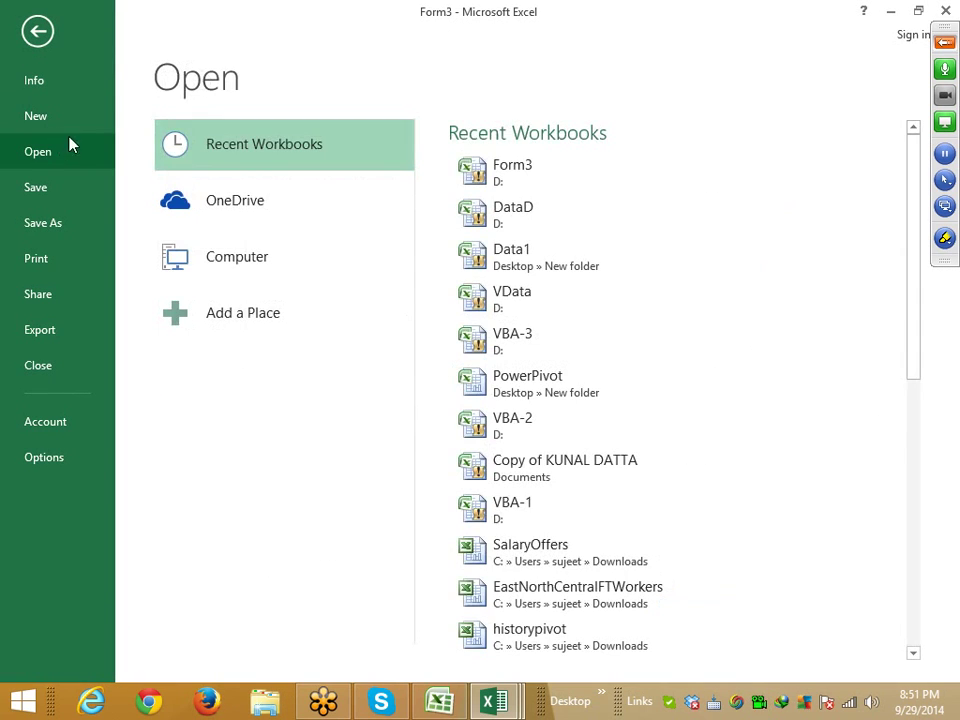
{"action": "left_click", "coordinate": [512, 212]}
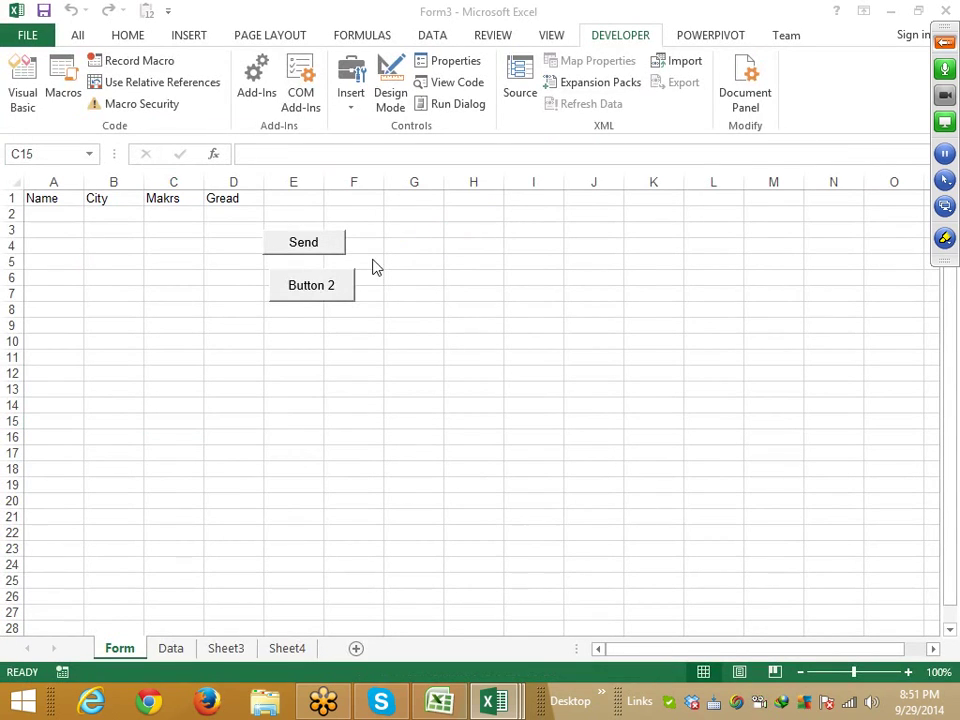
{"action": "left_click", "coordinate": [58, 278]}
{"action": "left_click_drag", "start_coordinate": [162, 277], "coordinate": [214, 281]}
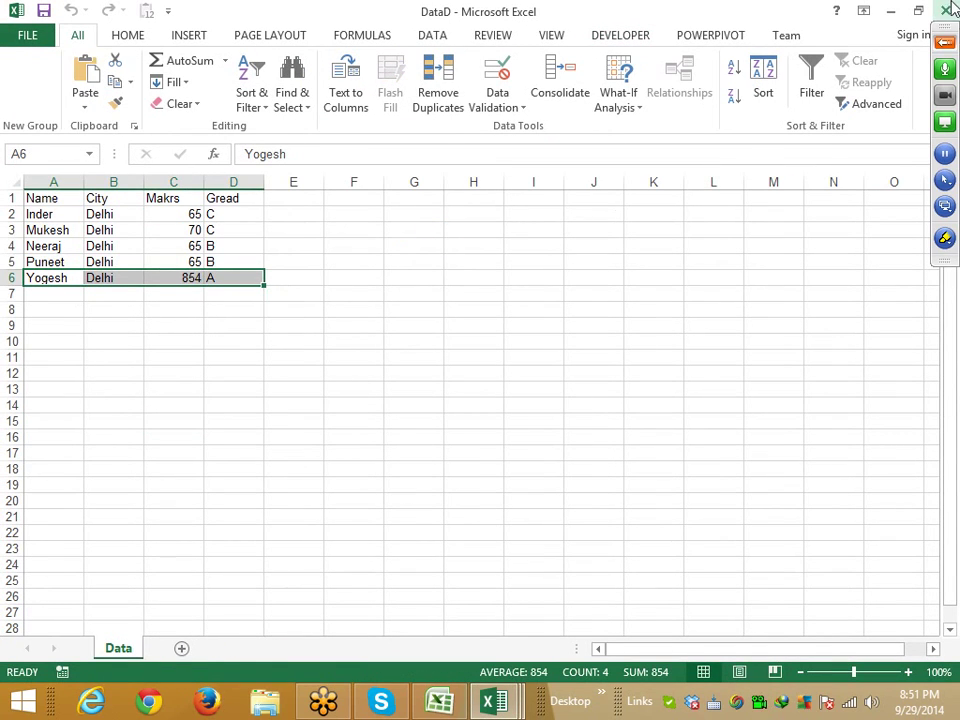
{"action": "key", "text": "ctrl+Tab"}
- In the VBA editor, highlight the Workbooks.Open line and DataD.xlsm reference, then open the meeting panel
{"action": "mouse_move", "coordinate": [518, 708]}
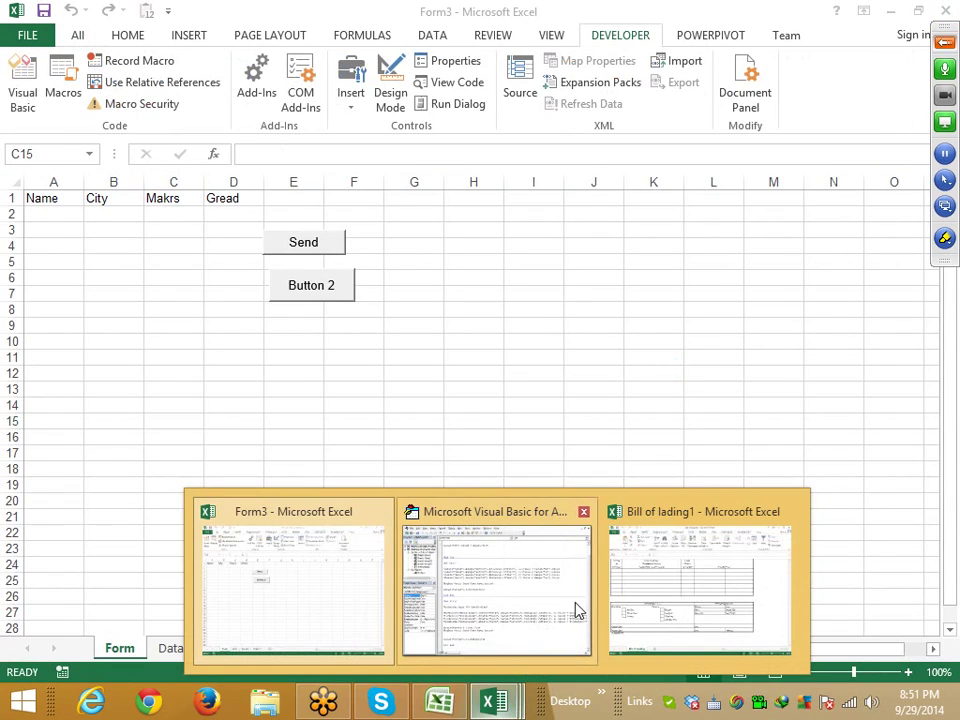
{"action": "left_click", "coordinate": [574, 611]}
{"action": "left_click", "coordinate": [466, 556]}
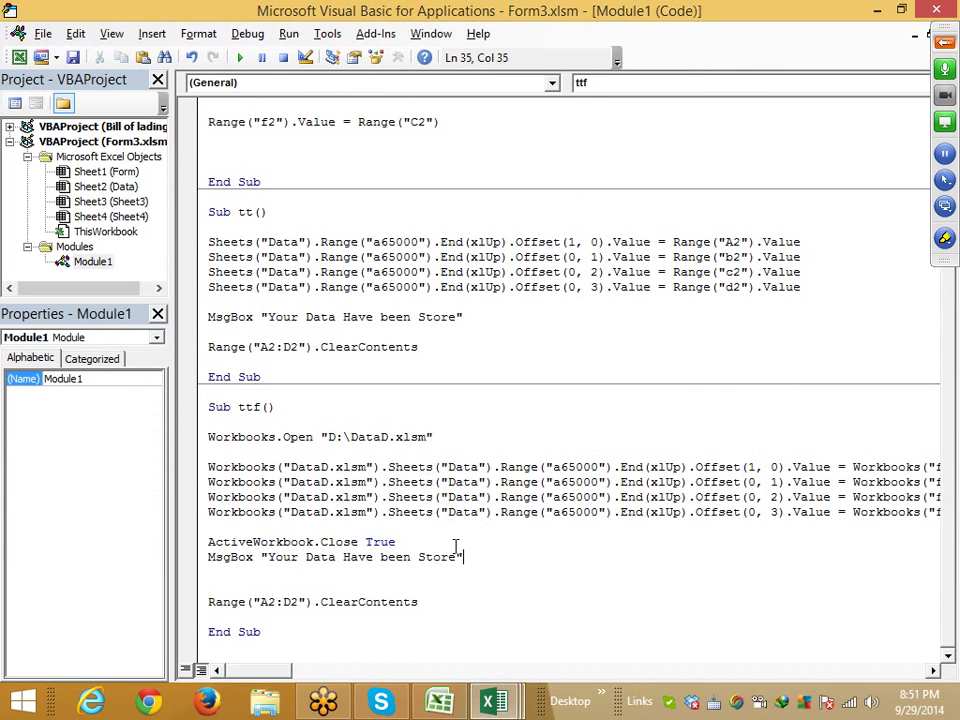
{"action": "left_click_drag", "start_coordinate": [433, 437], "coordinate": [222, 437]}
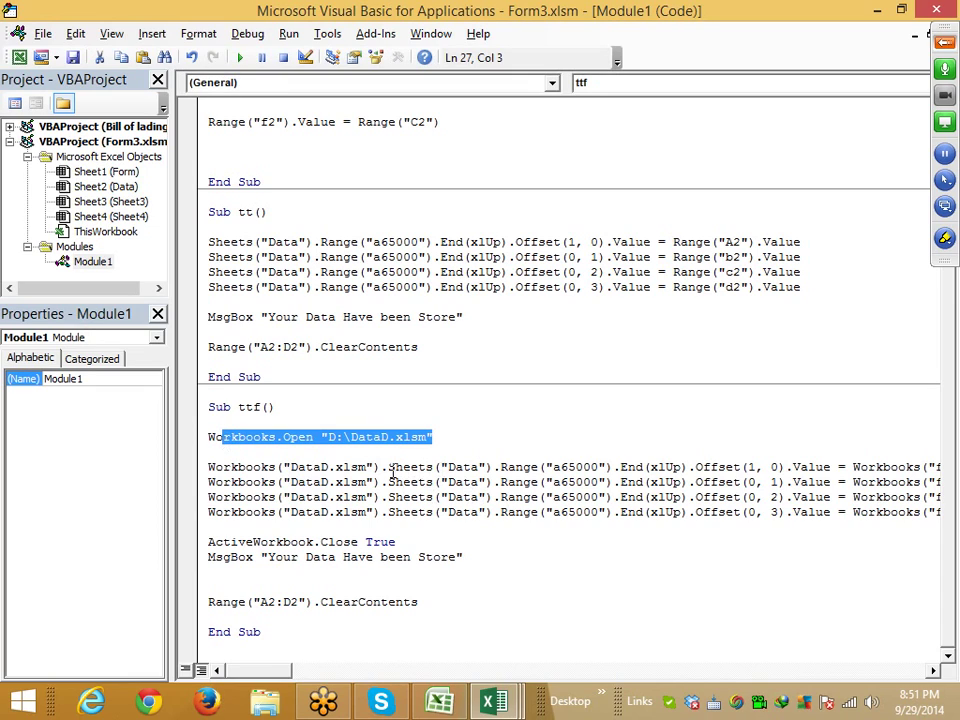
{"action": "left_click_drag", "start_coordinate": [382, 467], "coordinate": [206, 467]}
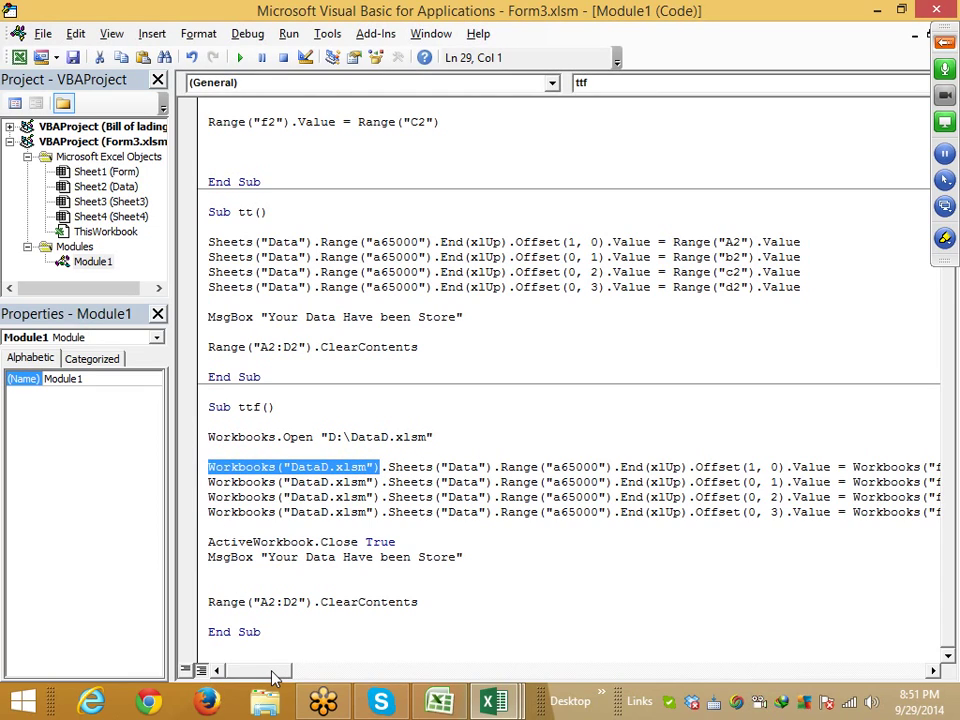
{"action": "left_click_drag", "start_coordinate": [276, 678], "coordinate": [321, 675]}
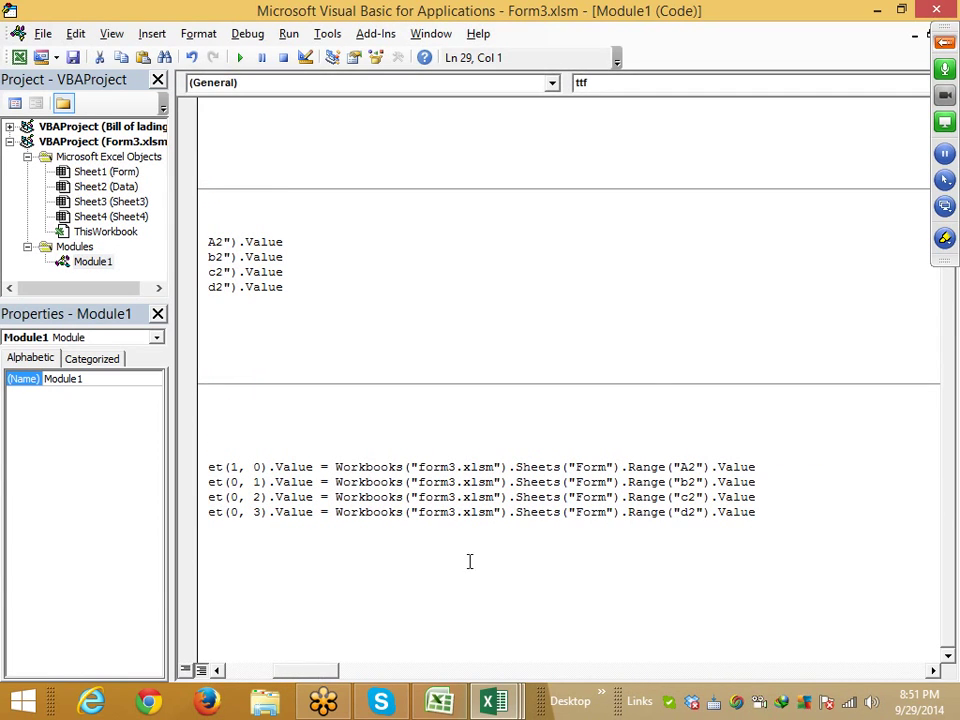
{"action": "left_click", "coordinate": [946, 44]}
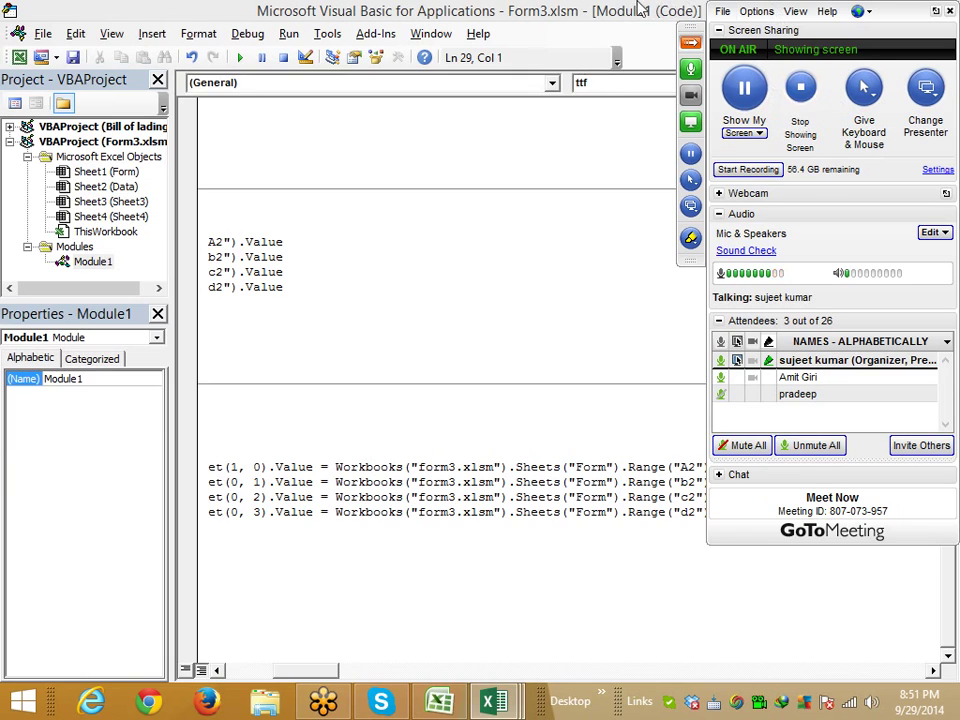
- Return to the Form sheet and paste the first attendee's e-mail address from GoToMeeting into C12
{"action": "left_click", "coordinate": [75, 59]}
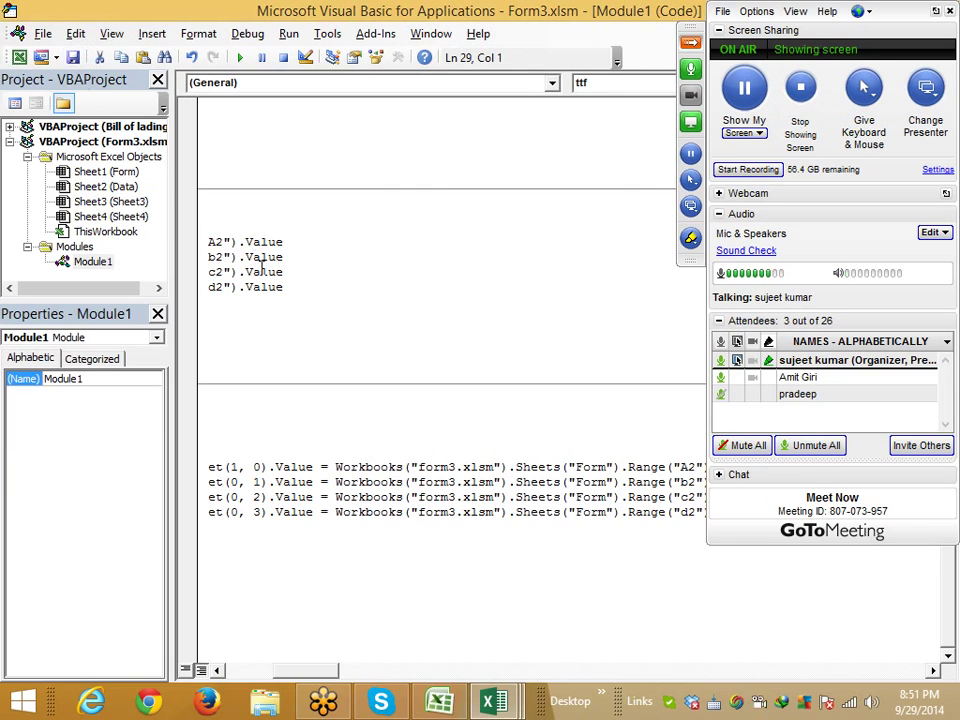
{"action": "key", "text": "alt+F11"}
{"action": "left_click", "coordinate": [195, 373]}
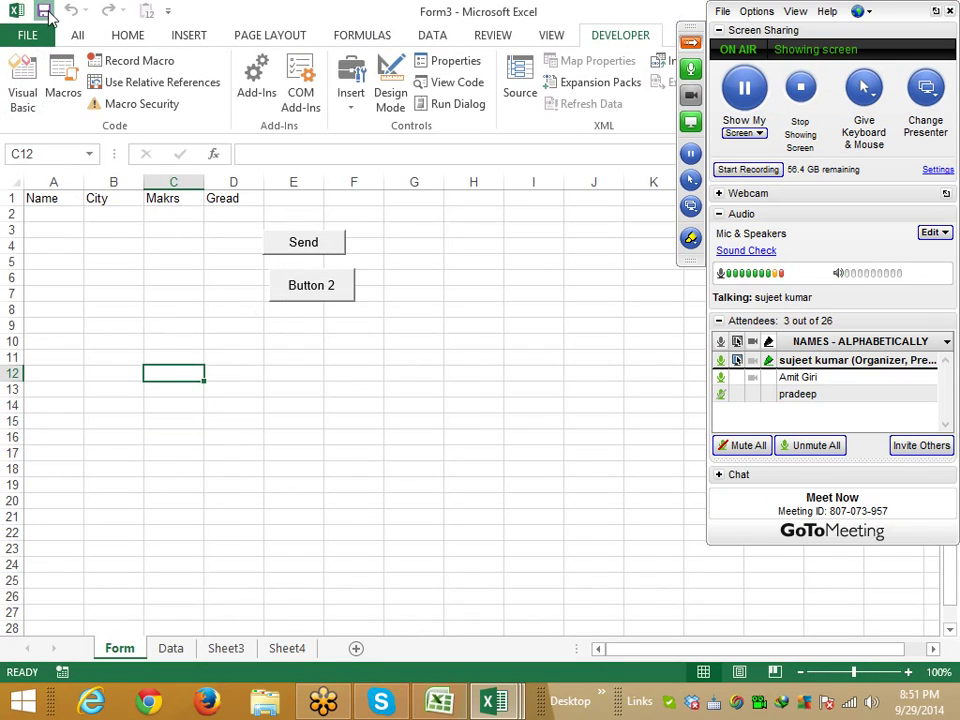
{"action": "right_click", "coordinate": [790, 385]}
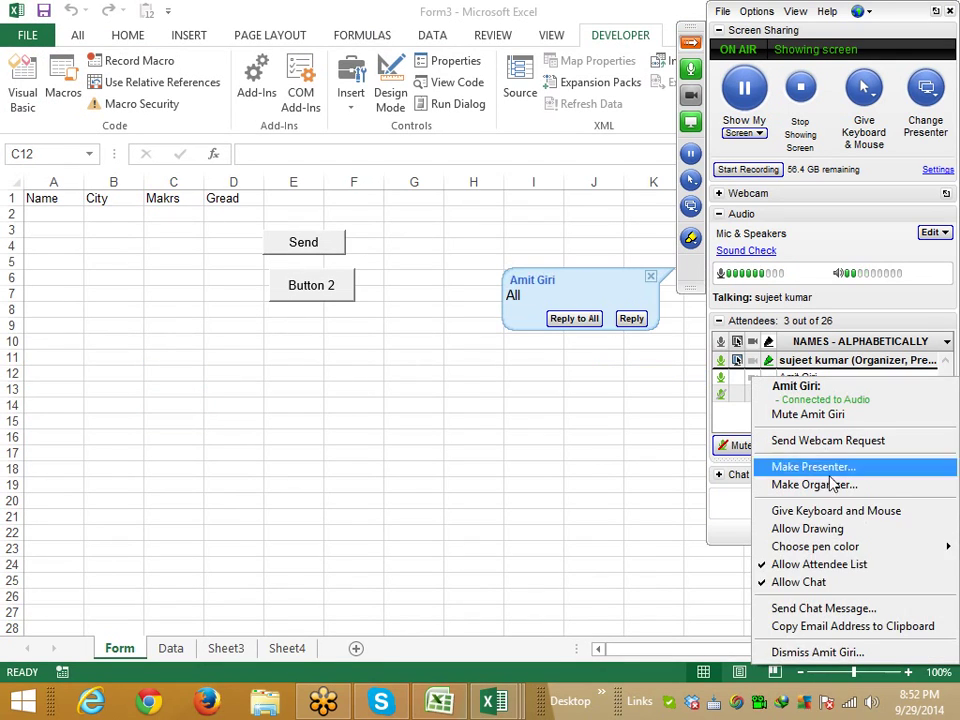
{"action": "left_click", "coordinate": [815, 628]}
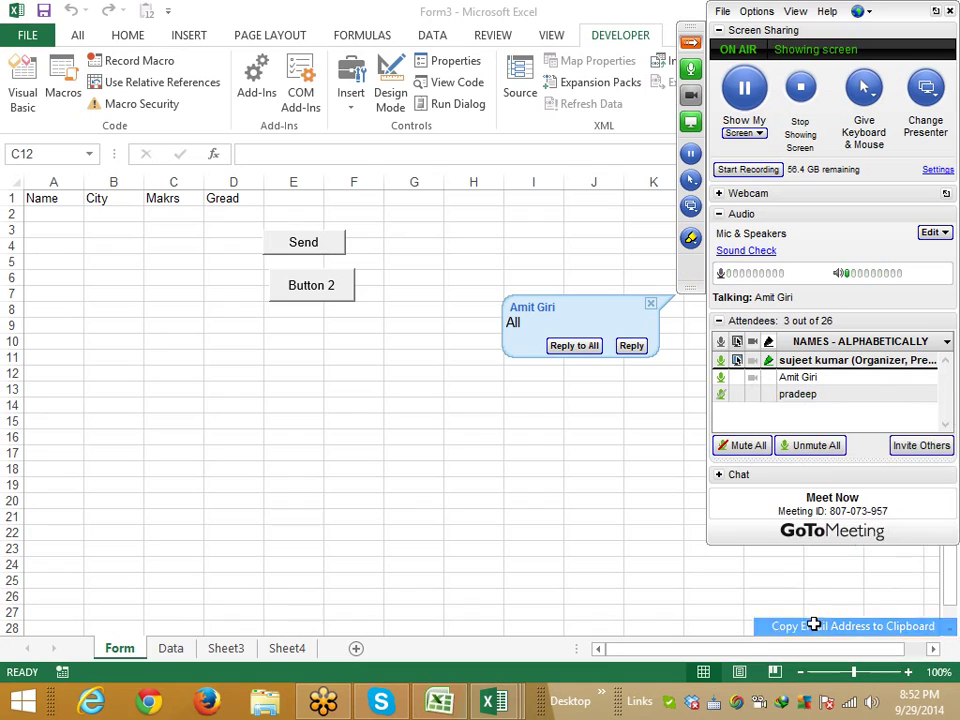
{"action": "key", "text": "ctrl+v"}
{"action": "left_click", "coordinate": [343, 420]}
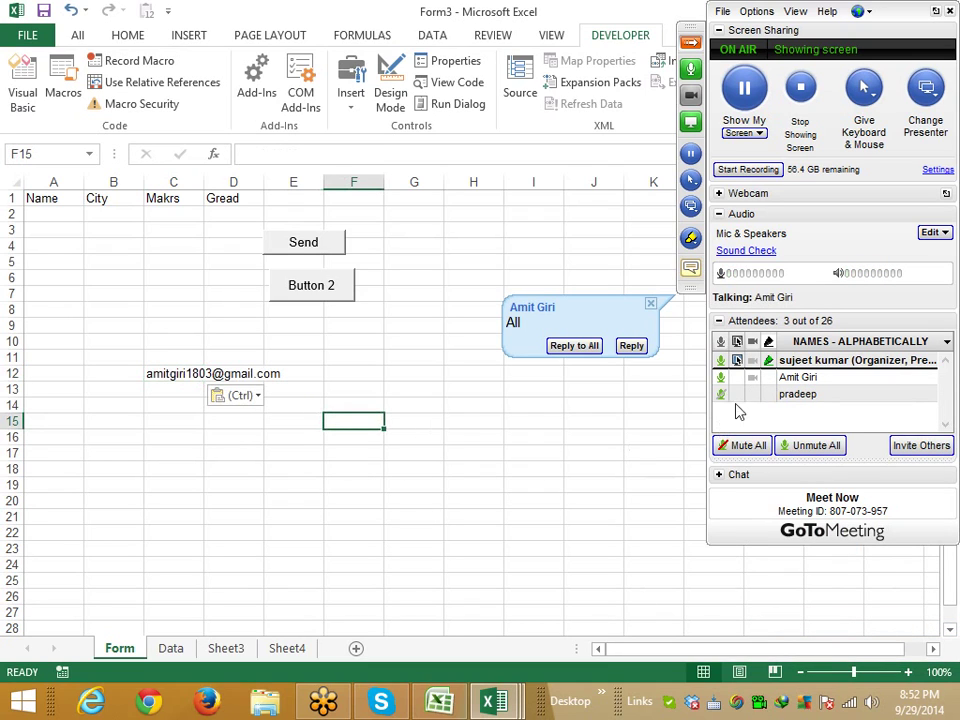
- Paste the second attendee's e-mail into C13, copy C12:C13, and launch Internet Explorer
{"action": "right_click", "coordinate": [798, 399]}
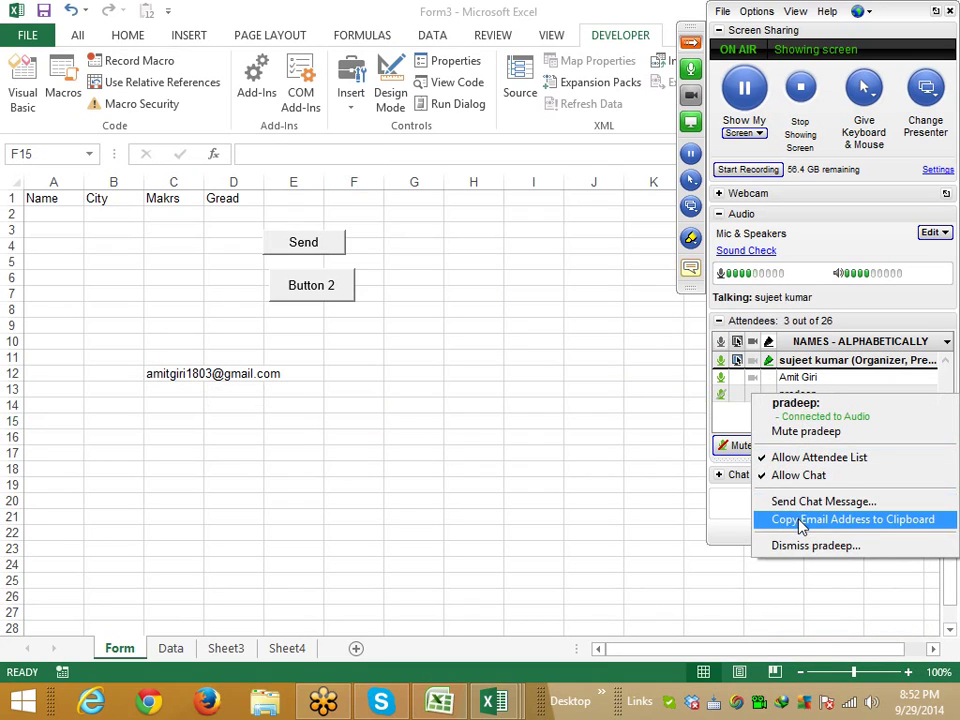
{"action": "left_click", "coordinate": [803, 520]}
{"action": "left_click", "coordinate": [156, 390]}
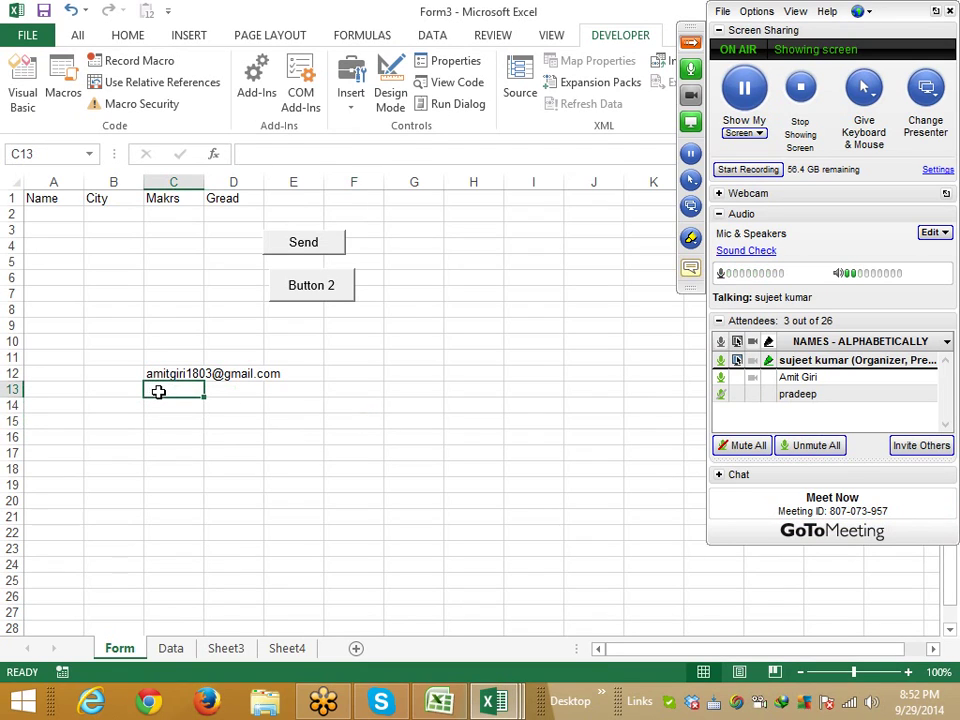
{"action": "key", "text": "ctrl+v"}
{"action": "left_click_drag", "start_coordinate": [155, 371], "coordinate": [170, 385]}
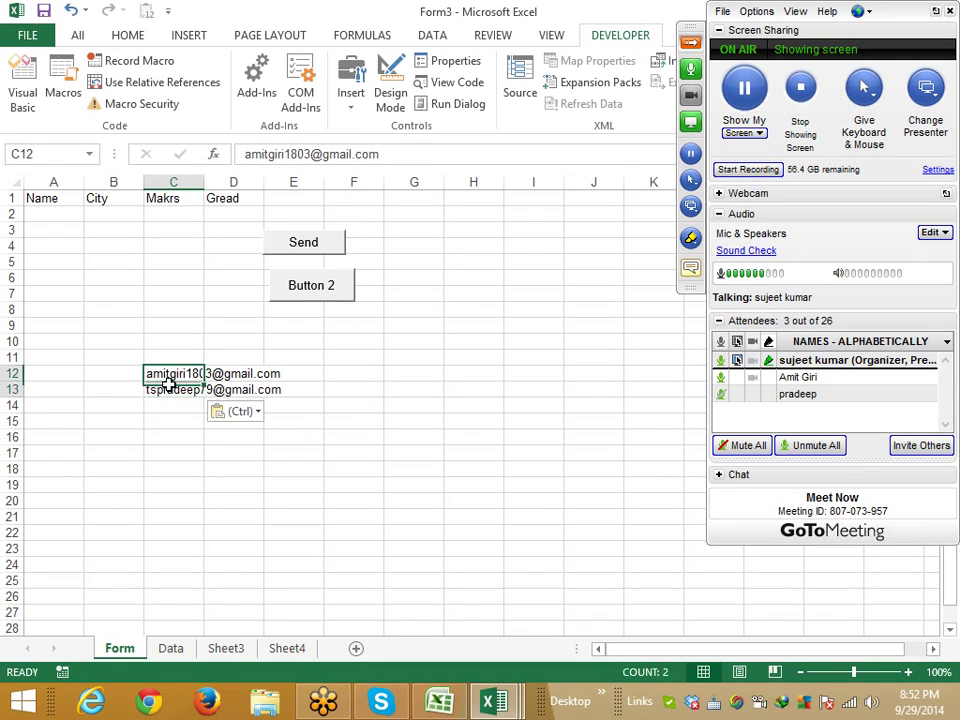
{"action": "key", "text": "ctrl+c"}
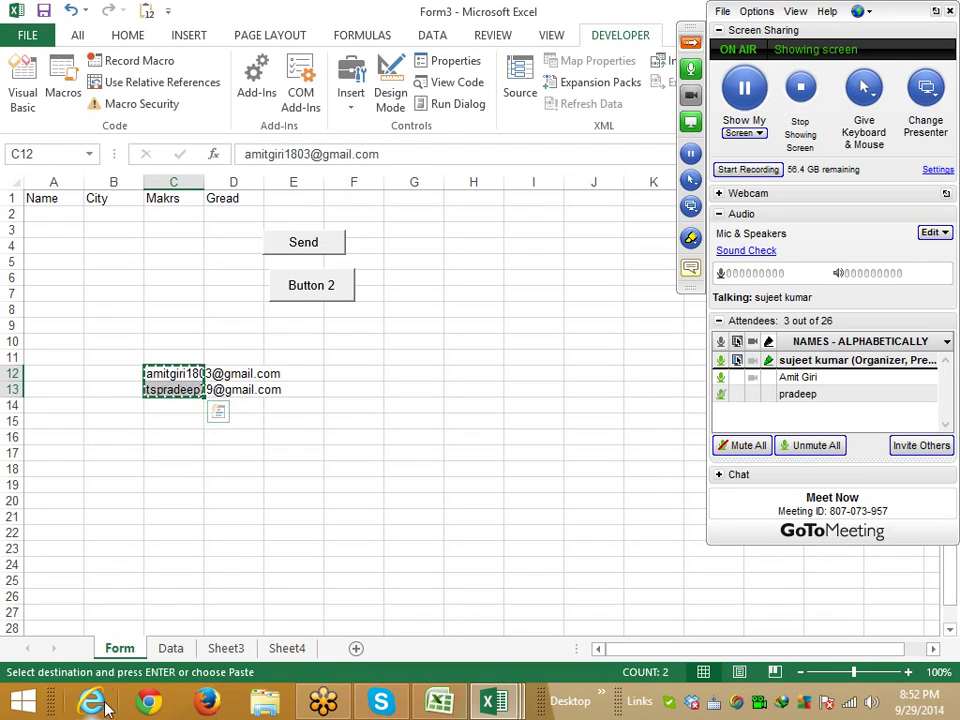
{"action": "left_click", "coordinate": [92, 702]}
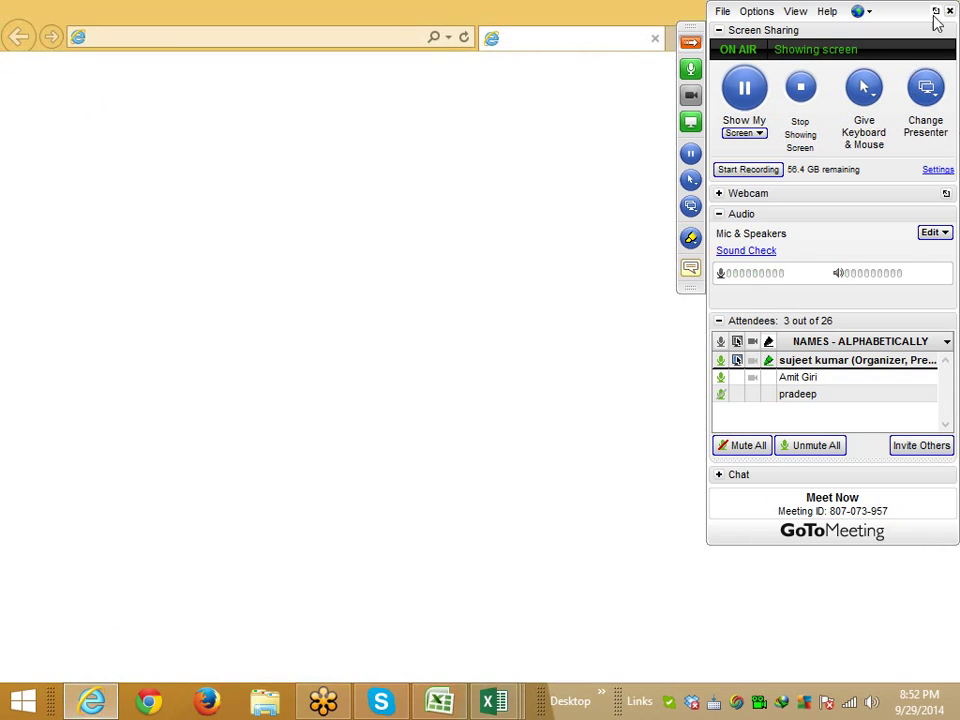
- Close the GoToMeeting panel and end the meeting for all attendees
{"action": "left_click", "coordinate": [949, 10]}
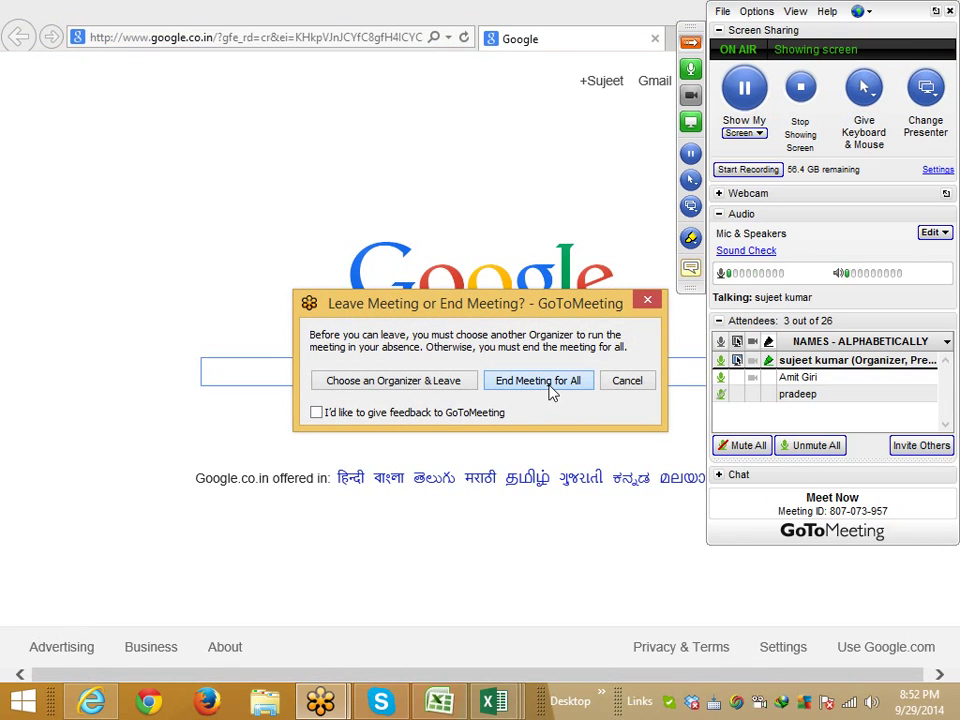
{"action": "left_click", "coordinate": [549, 391]}
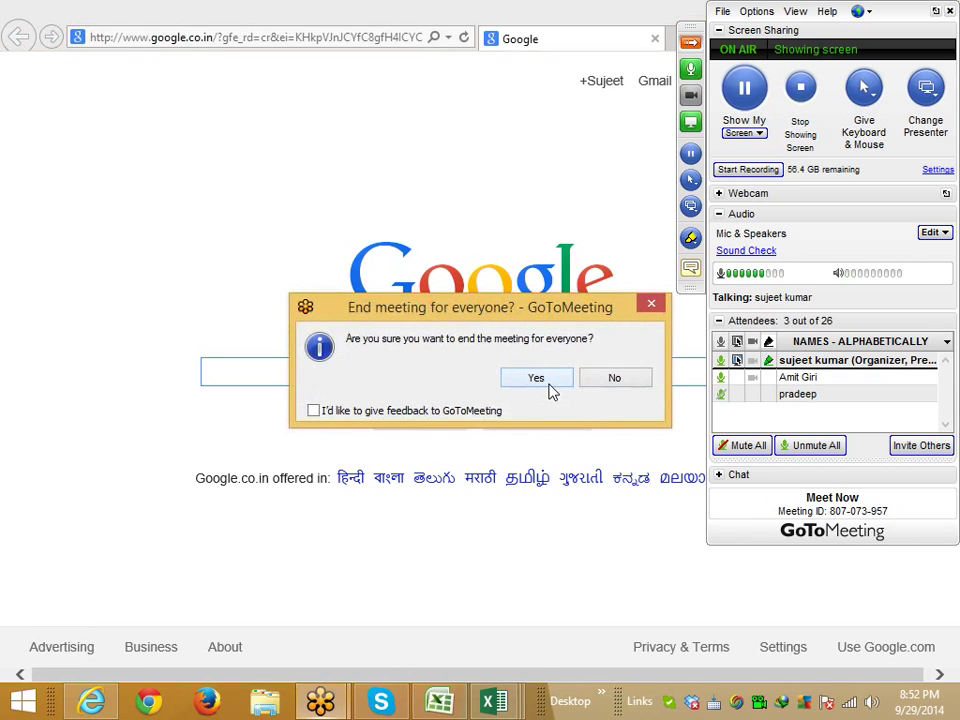
{"action": "left_click", "coordinate": [536, 378]}
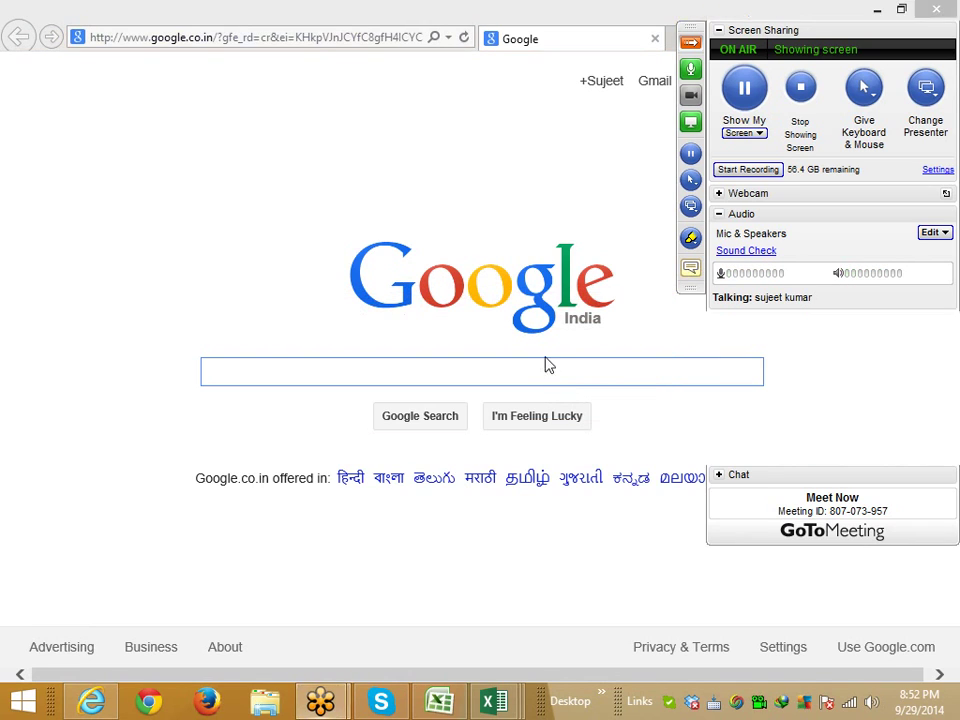
- Go to Gmail from the Internet Explorer address bar
{"action": "left_click", "coordinate": [271, 38]}
{"action": "type", "text": "g"}
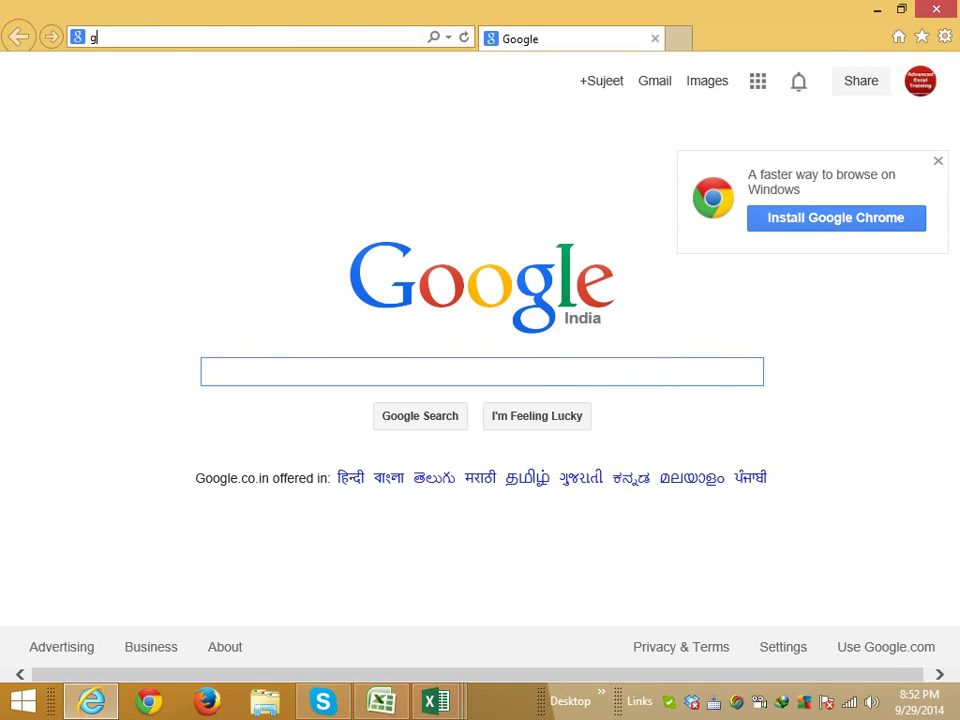
{"action": "type", "text": "m"}
{"action": "key", "text": "Return"}
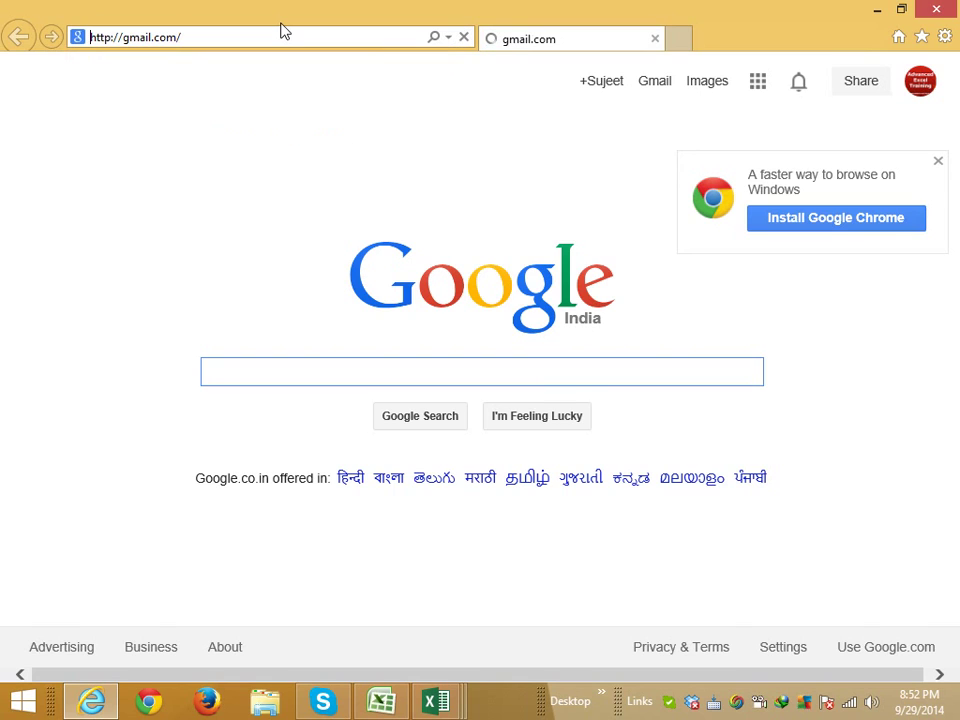